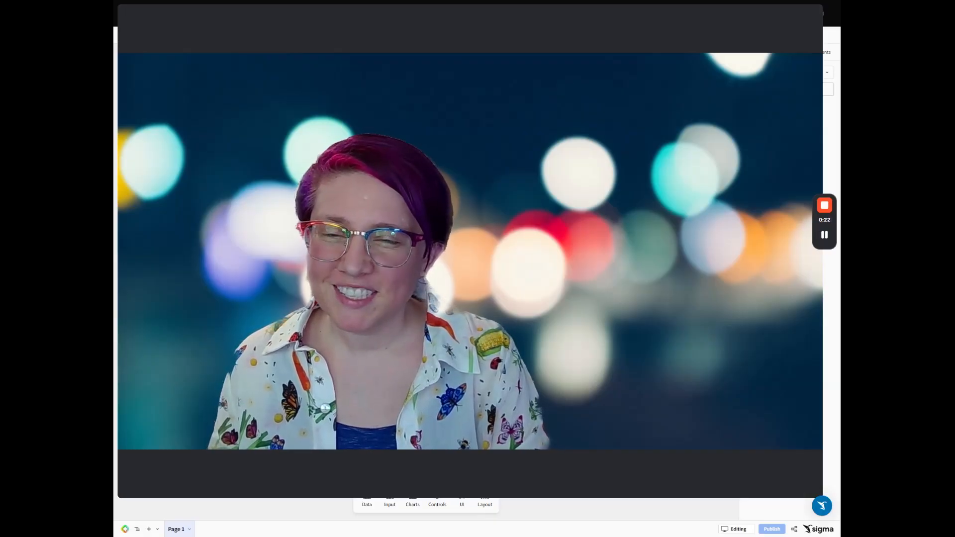
click(824, 240)
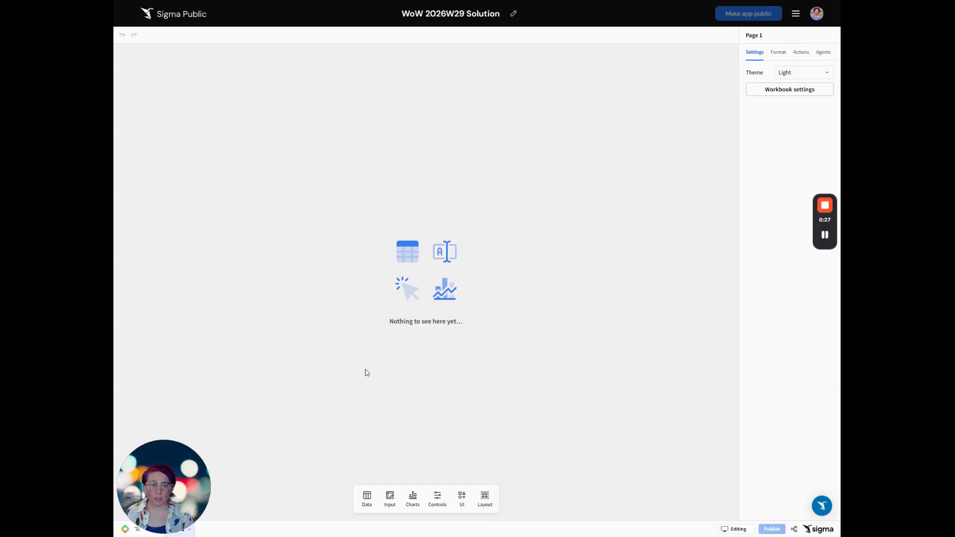
Add an empty input table across the full page width, titled "Behind the Scenes (BTS) History Table"
click(389, 496)
click(361, 451)
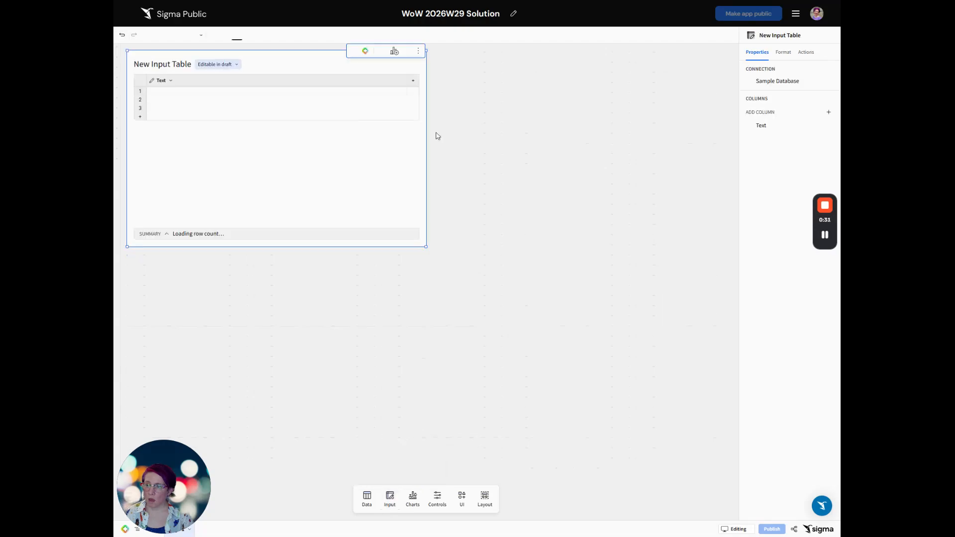
drag(426, 135, 732, 134)
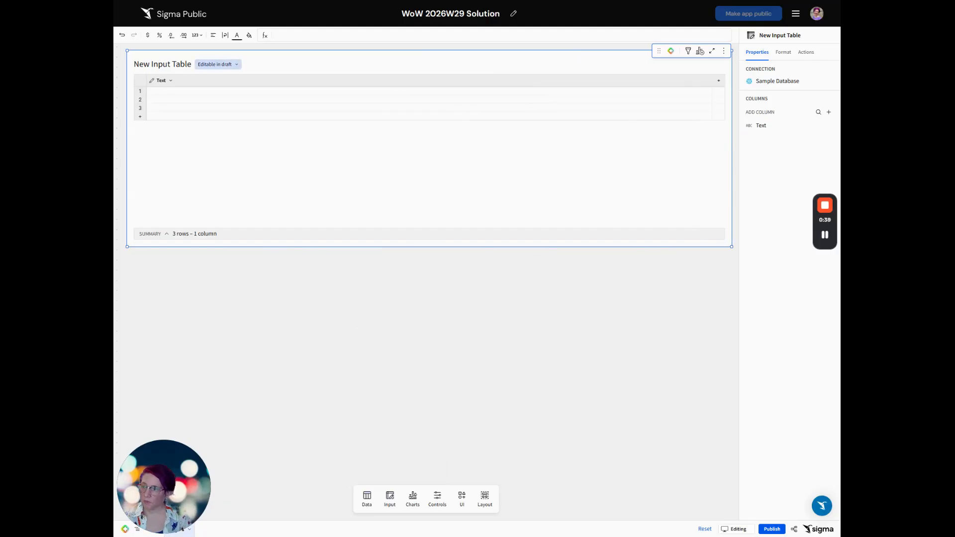
double_click(179, 64)
text(Behind the Scenes (BTS) History Table)
key(Return)
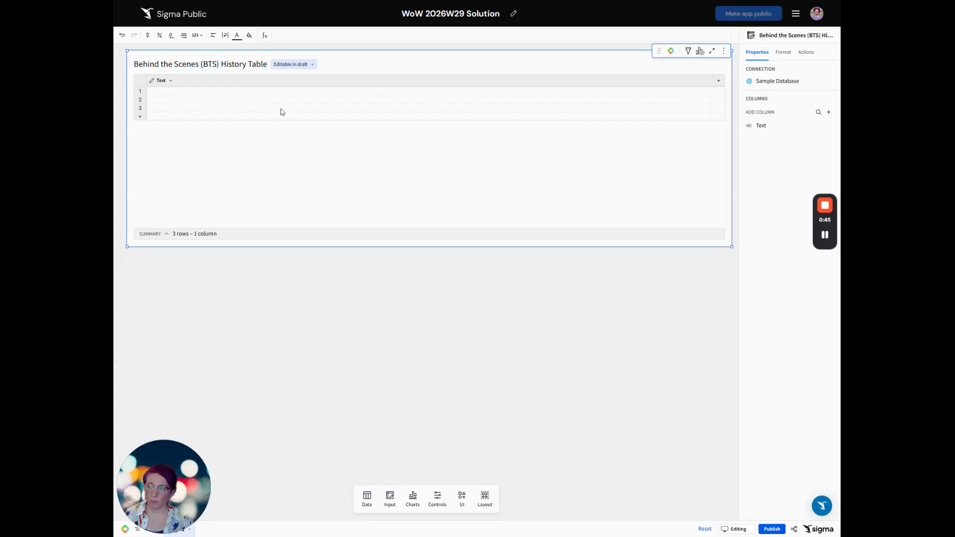
Change the table's Text column to the single-select (text) column type
double_click(158, 80)
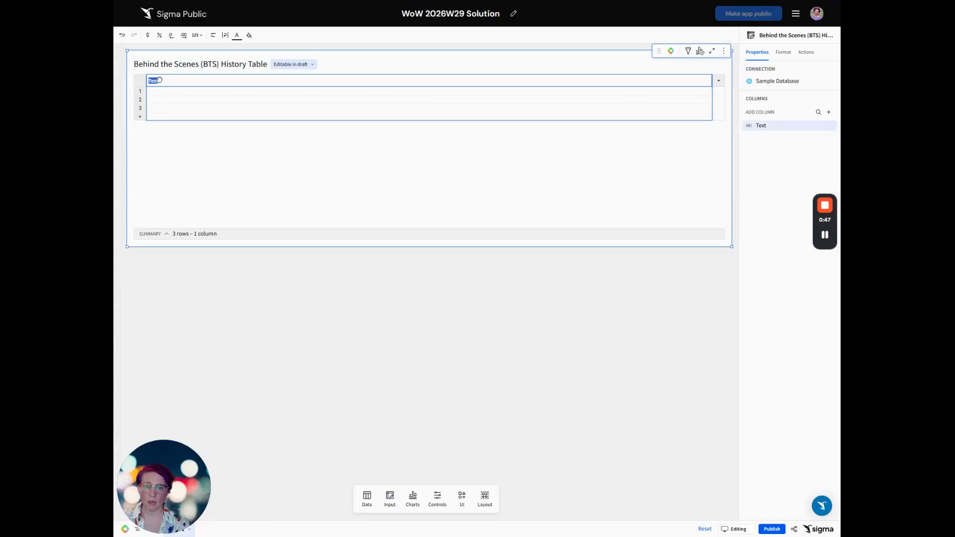
click(234, 171)
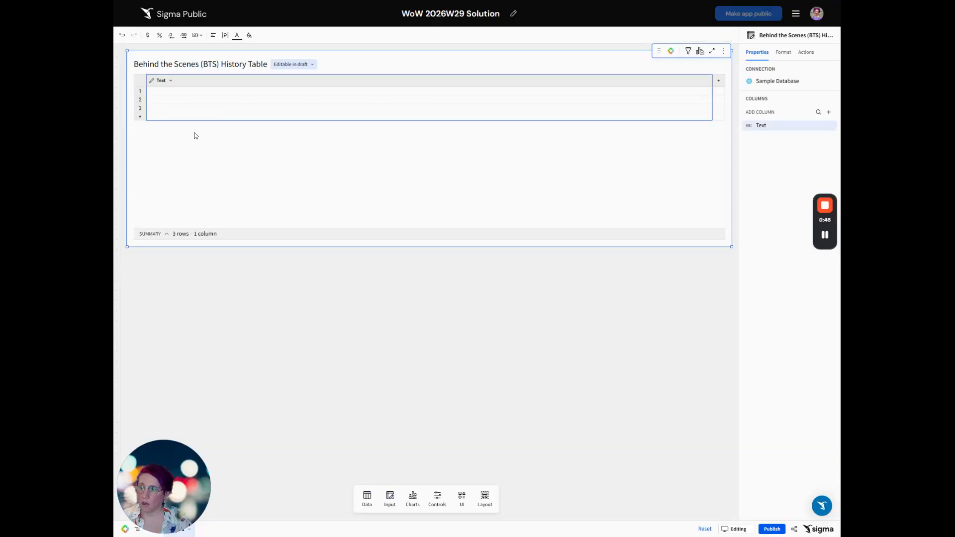
right_click(151, 80)
mouse_move(199, 320)
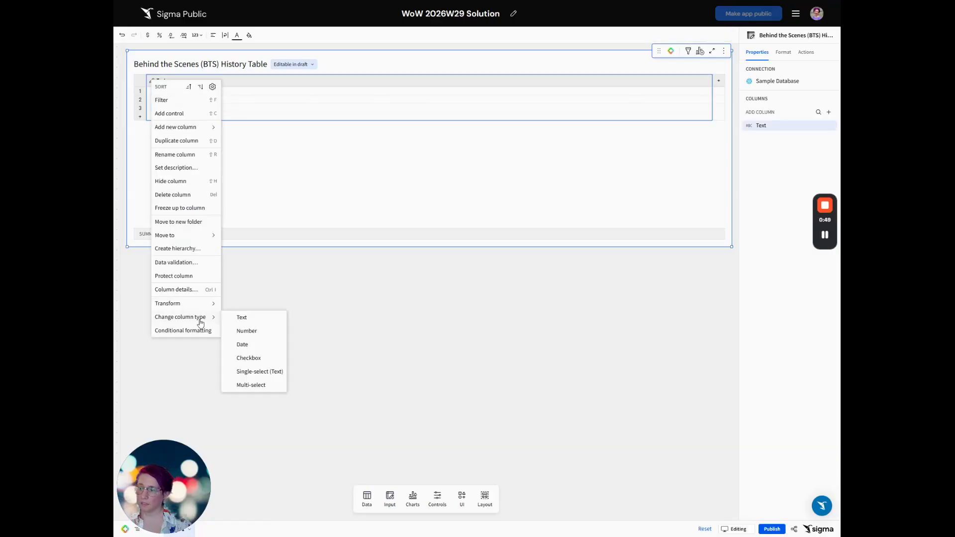
click(252, 372)
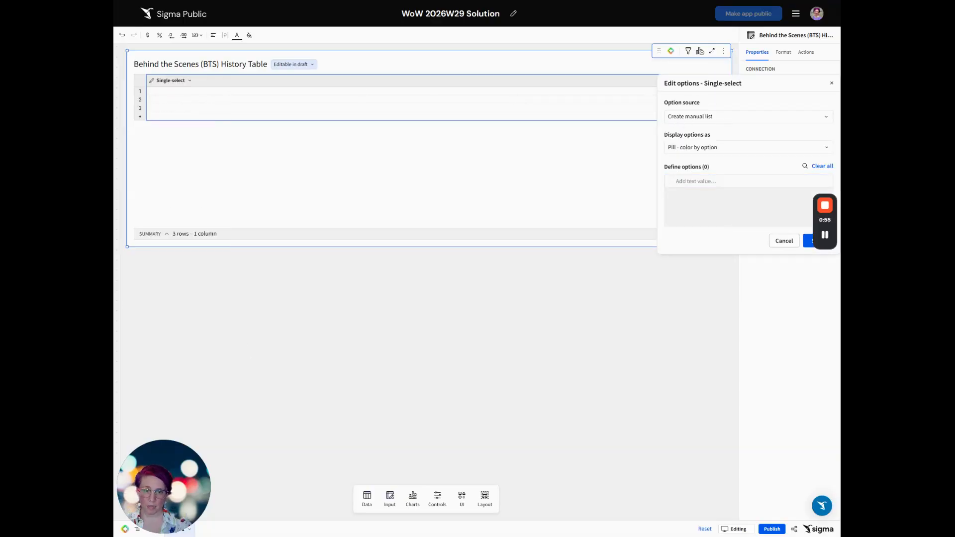
Define the single-select options Marketing, Sales, IT, Operations and Other, stripping the leading bullet from each
text(Marketing Sales IT Operations Other)
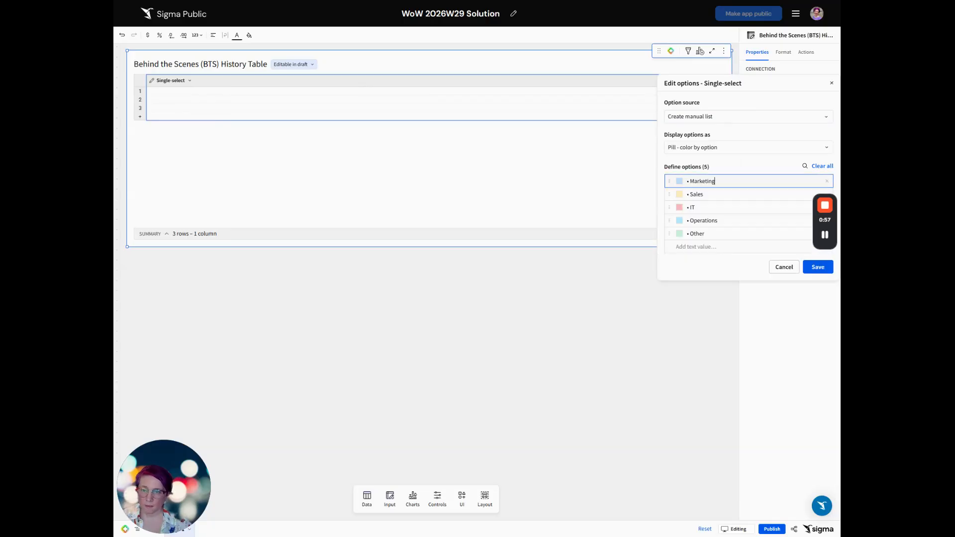
key(BackSpace)
key(BackSpace)
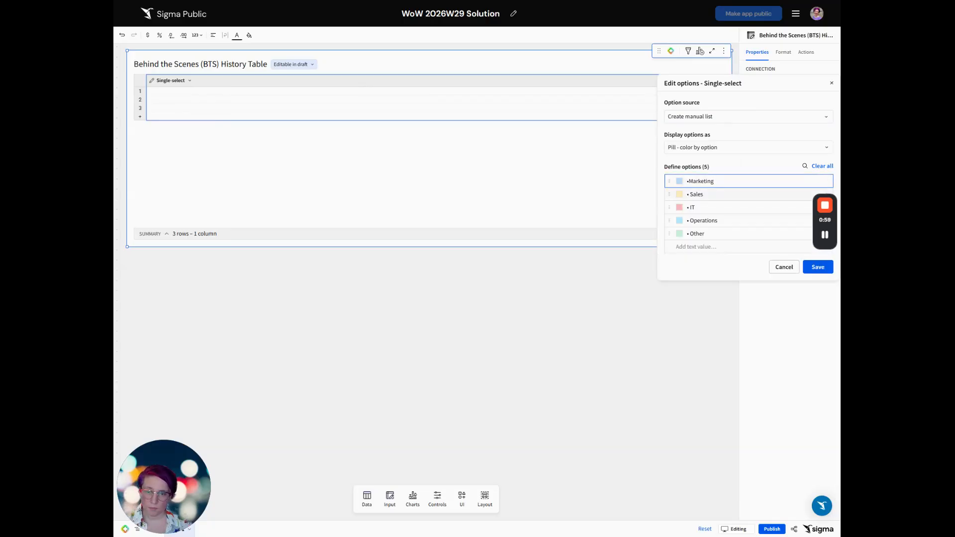
key(Down)
key(BackSpace)
key(BackSpace)
key(Down)
key(BackSpace)
key(BackSpace)
key(Down)
key(BackSpace)
key(BackSpace)
key(Down)
key(BackSpace)
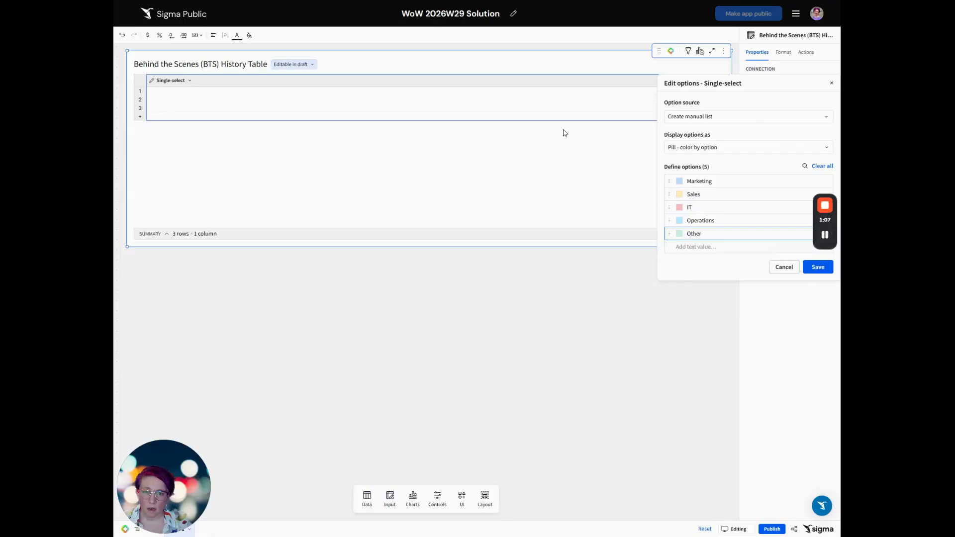
Rename the single-select column to Domain and check which options its first row offers
double_click(173, 81)
text(Domain)
key(Return)
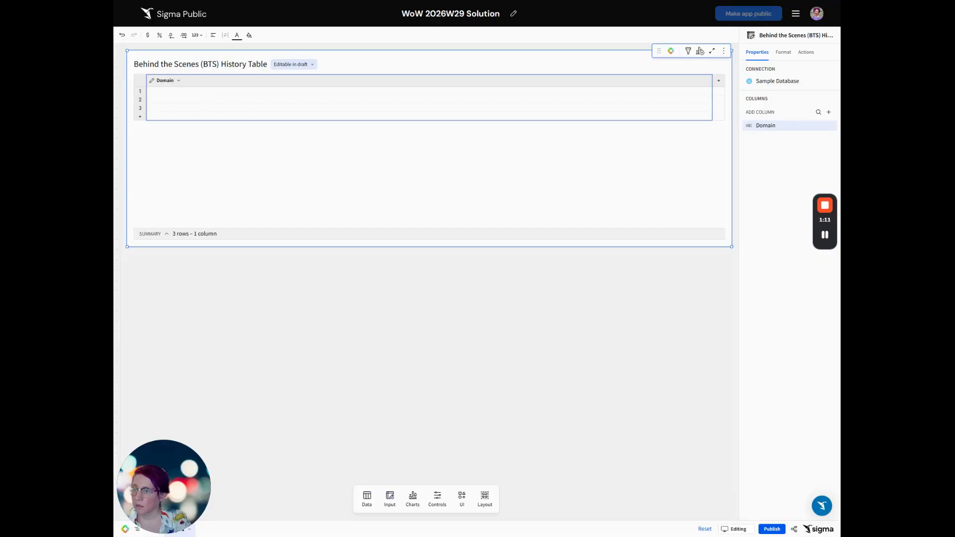
click(174, 92)
click(709, 91)
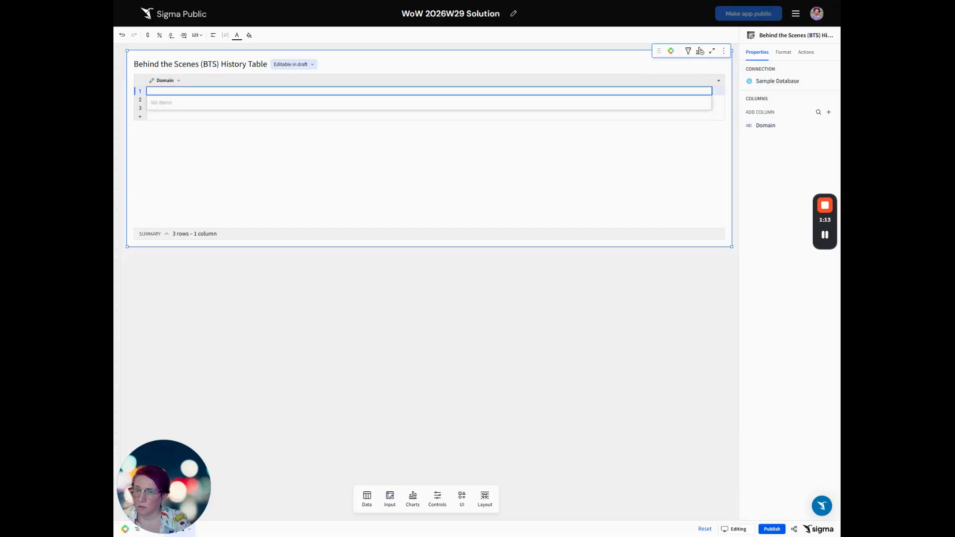
click(826, 237)
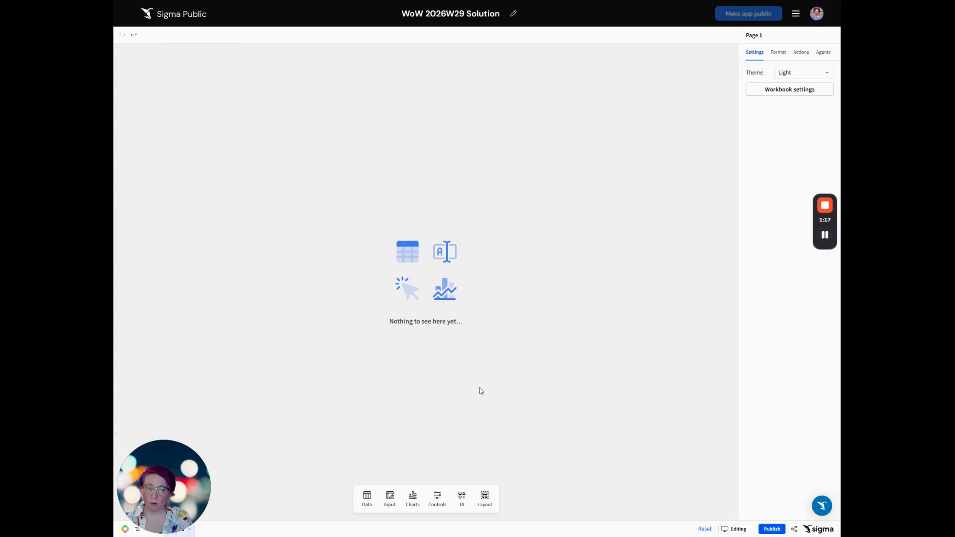
Add a new empty input table, widen it to the full page and title it "Behind the Scenes (BTS) History Table"
click(390, 498)
drag(359, 460, 181, 65)
drag(427, 115, 776, 127)
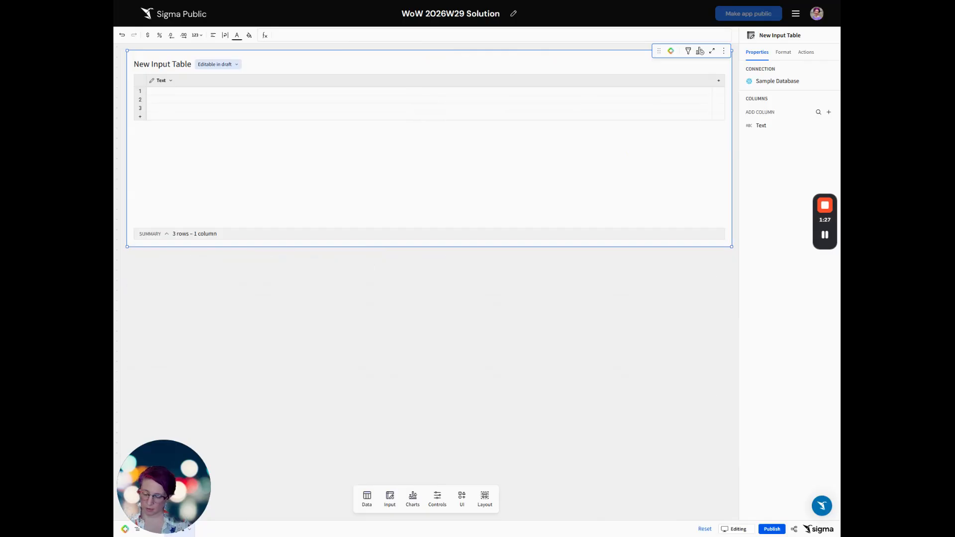
triple_click(163, 64)
text(Behind the Scenes (BTS) History Table)
key(Return)
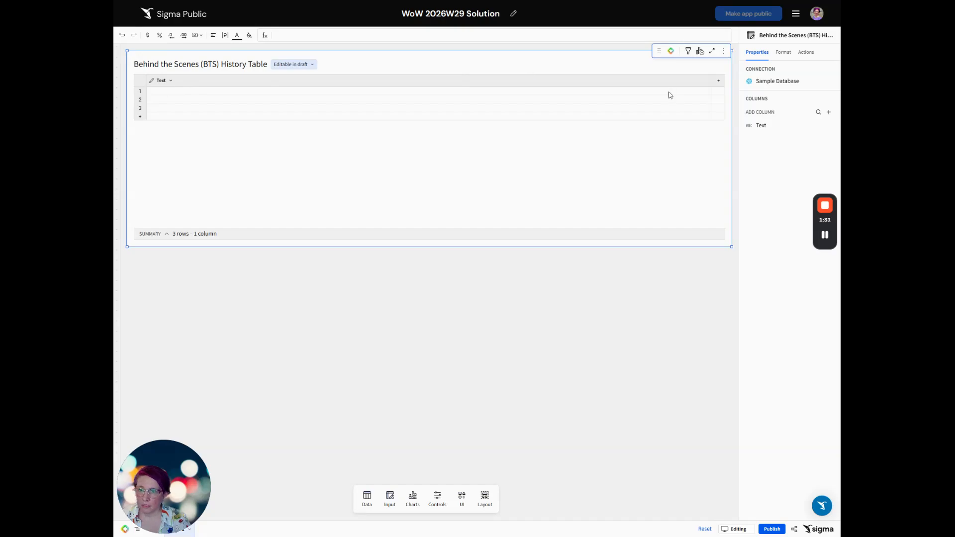
Convert the table's Text column to single-select (text) and rename it Domain
click(619, 83)
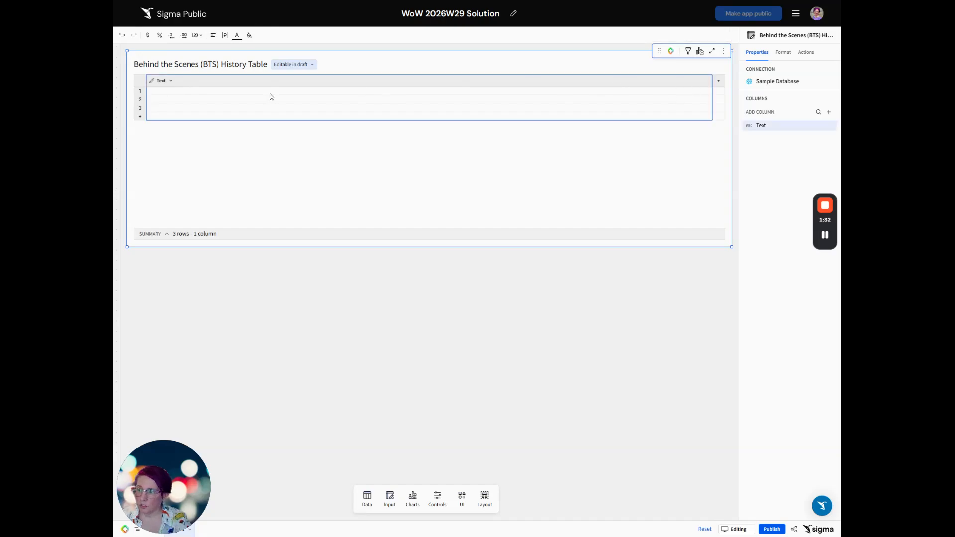
click(171, 80)
mouse_move(218, 319)
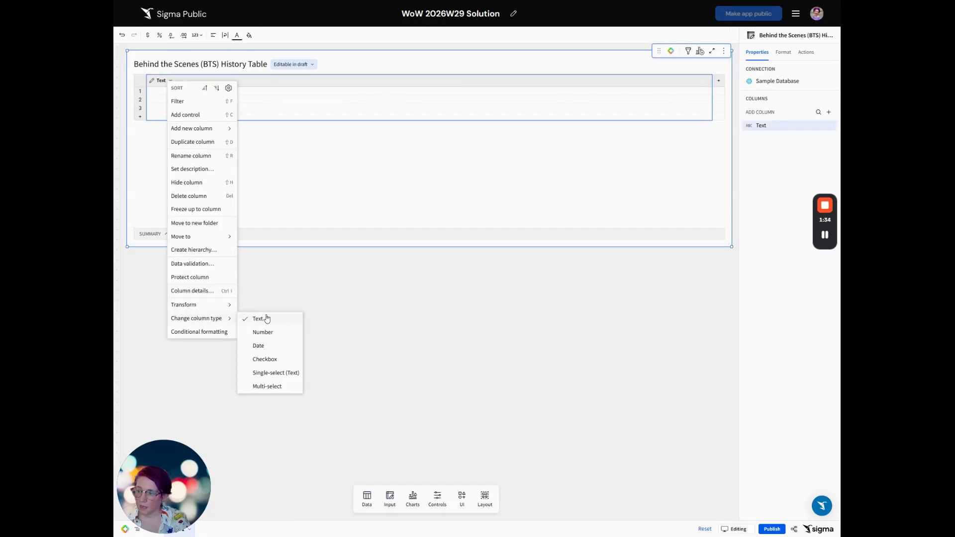
click(283, 373)
click(169, 84)
double_click(169, 84)
text(Domain)
key(Return)
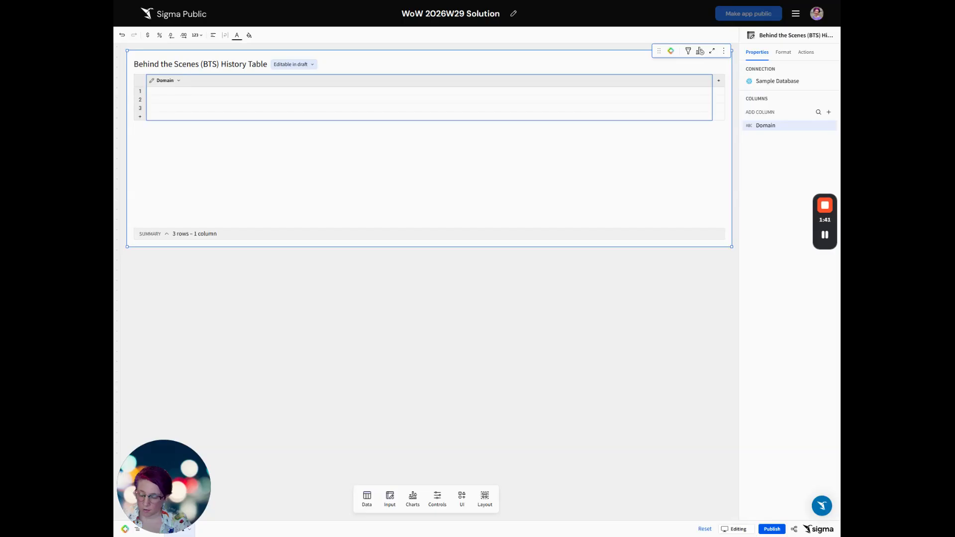
Save Marketing, Sales, IT, Operations and Other as the Domain column's options and check them in the first row
right_click(465, 81)
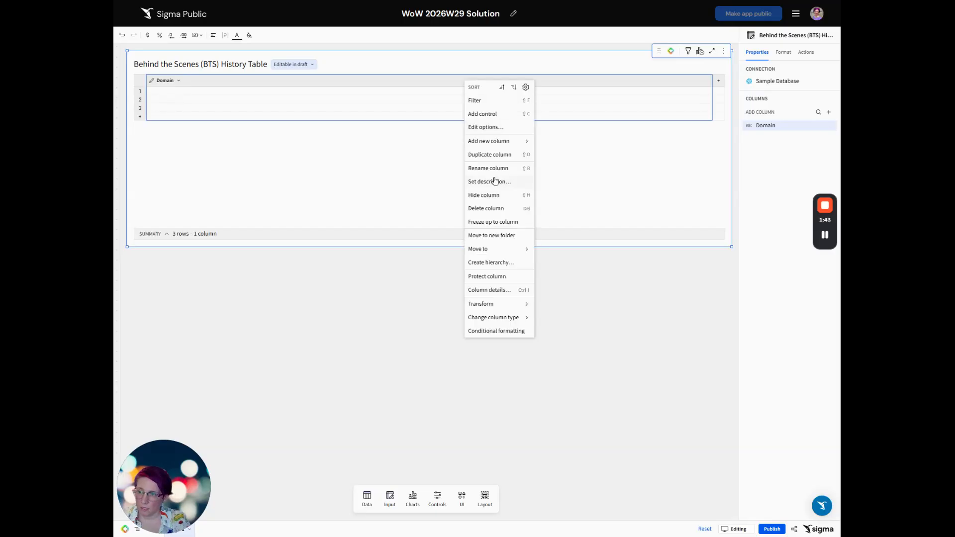
click(498, 127)
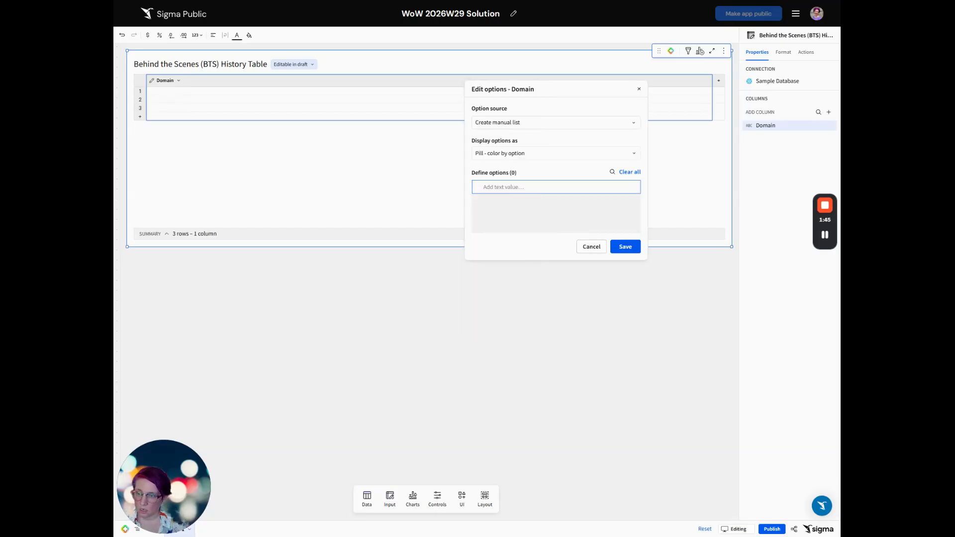
text(Marketing Sales IT Operations Other)
click(624, 273)
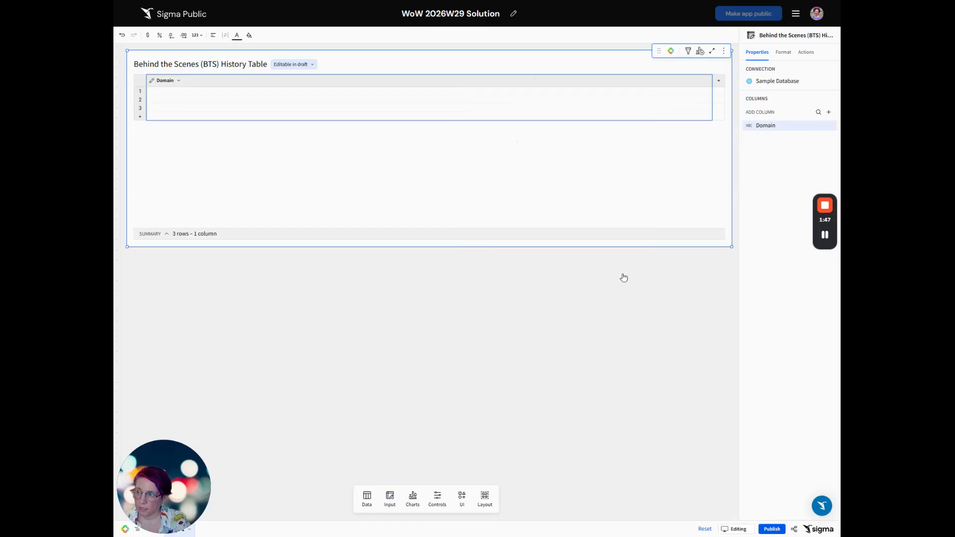
click(708, 91)
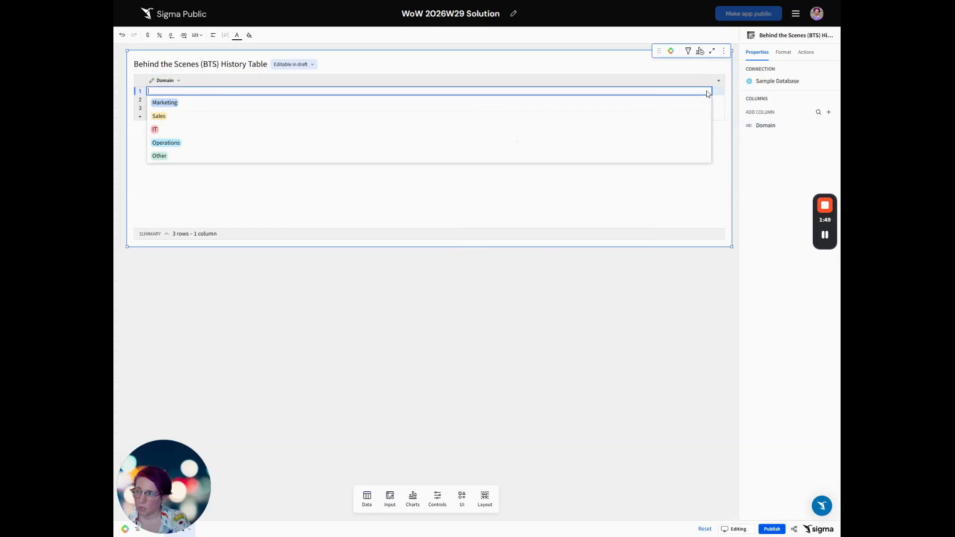
click(584, 219)
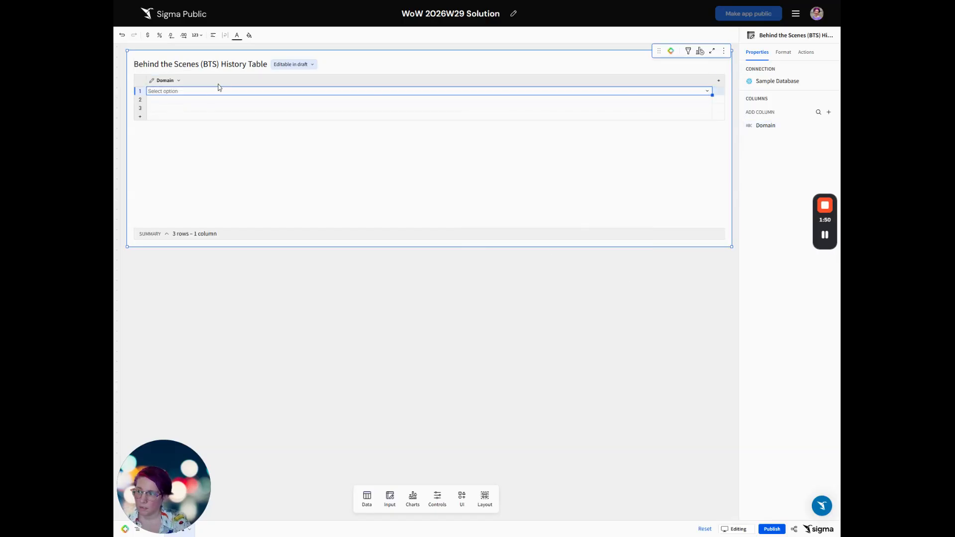
Delete rows 2 and 3 of the history table
click(140, 100)
shift+click(140, 110)
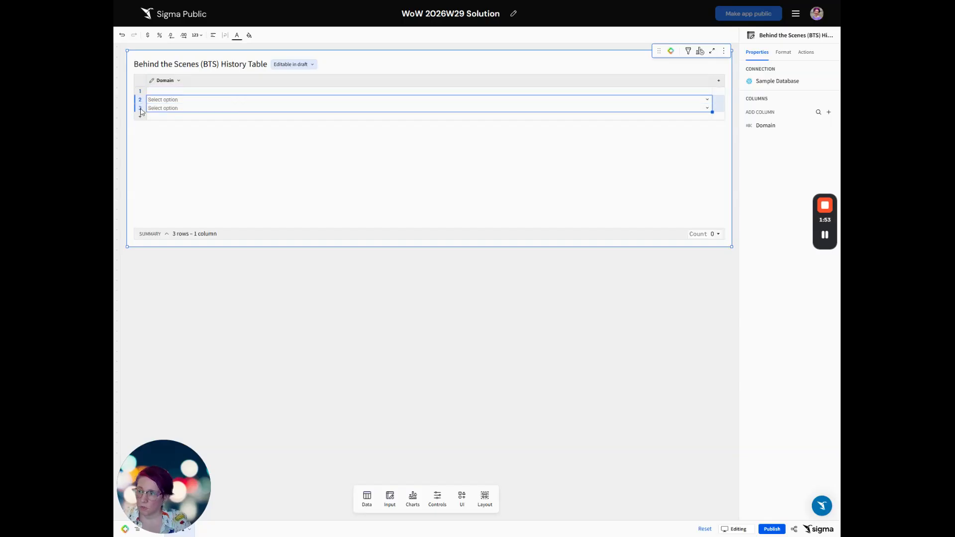
right_click(141, 109)
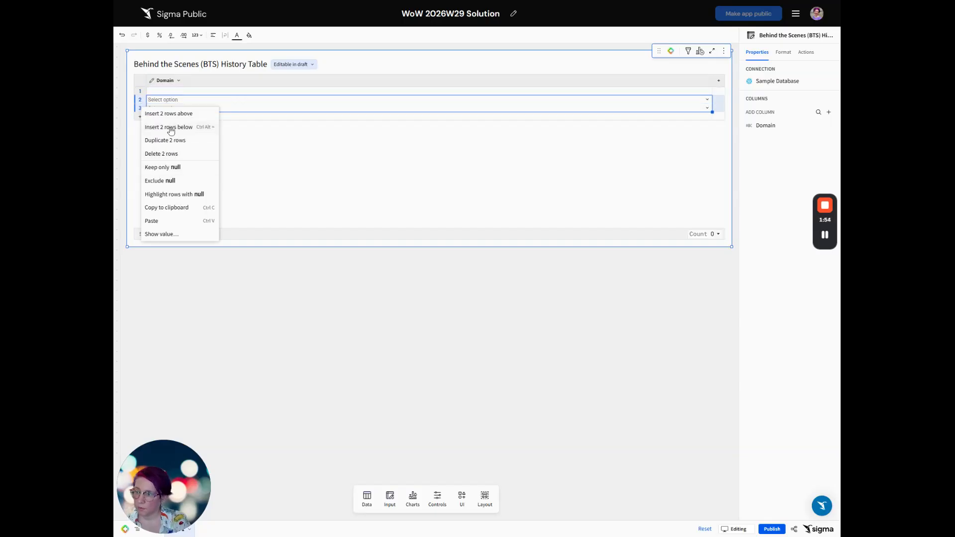
click(169, 154)
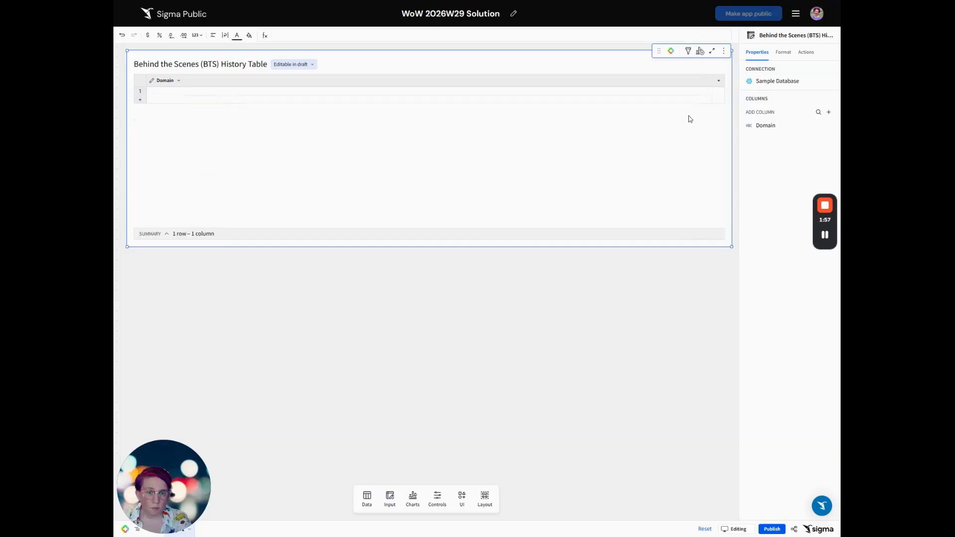
Add a text column named Term after the Domain column
click(720, 83)
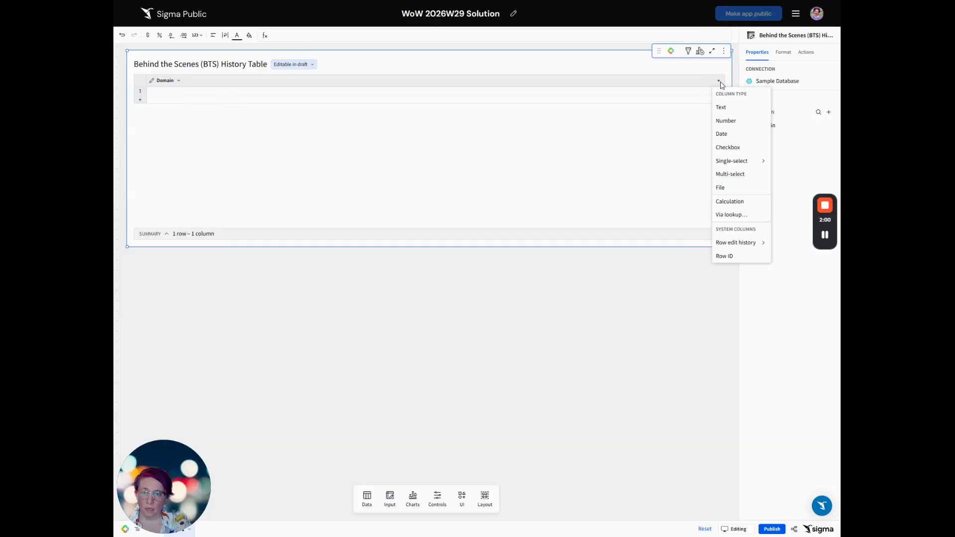
click(727, 107)
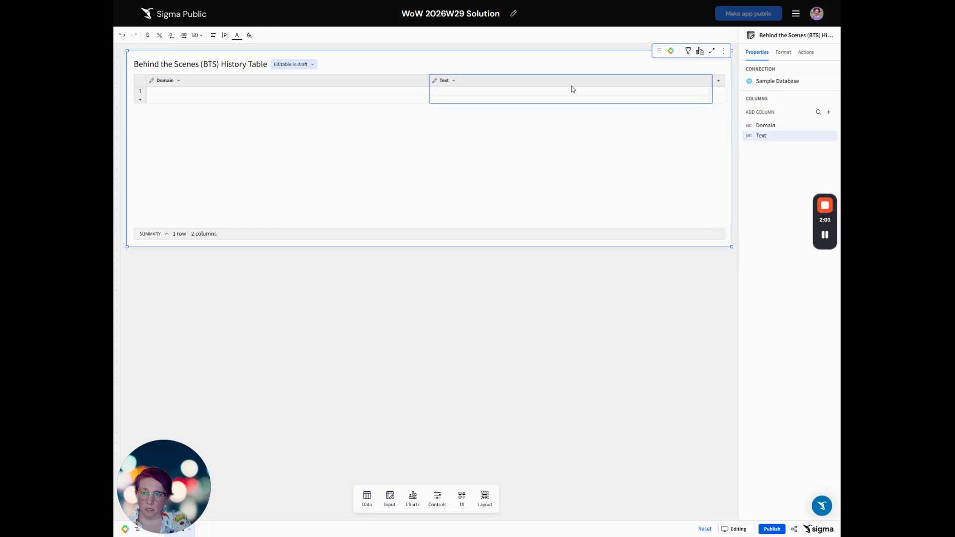
double_click(443, 82)
text(Term)
key(Return)
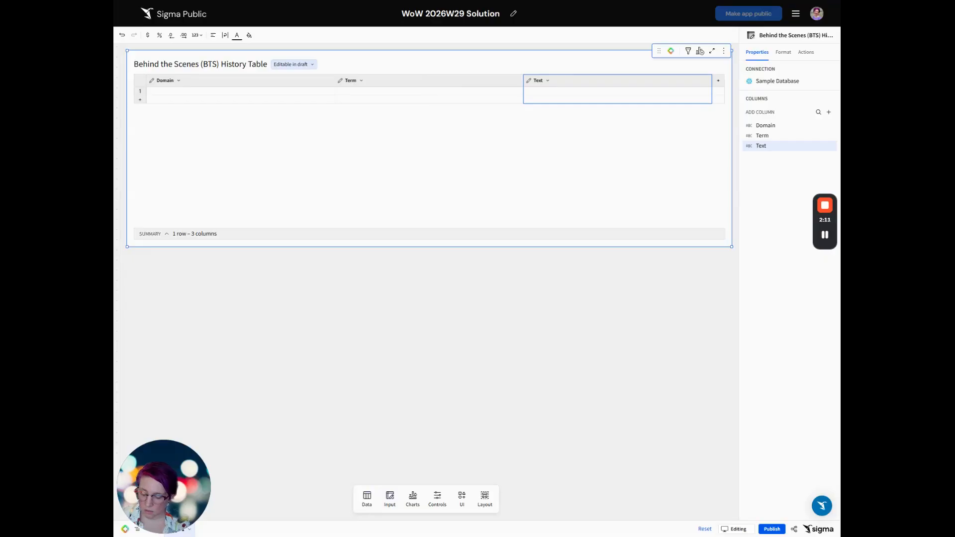
Rename the third column Definition and add a text column named Review Comments after it
double_click(761, 146)
text(Definition)
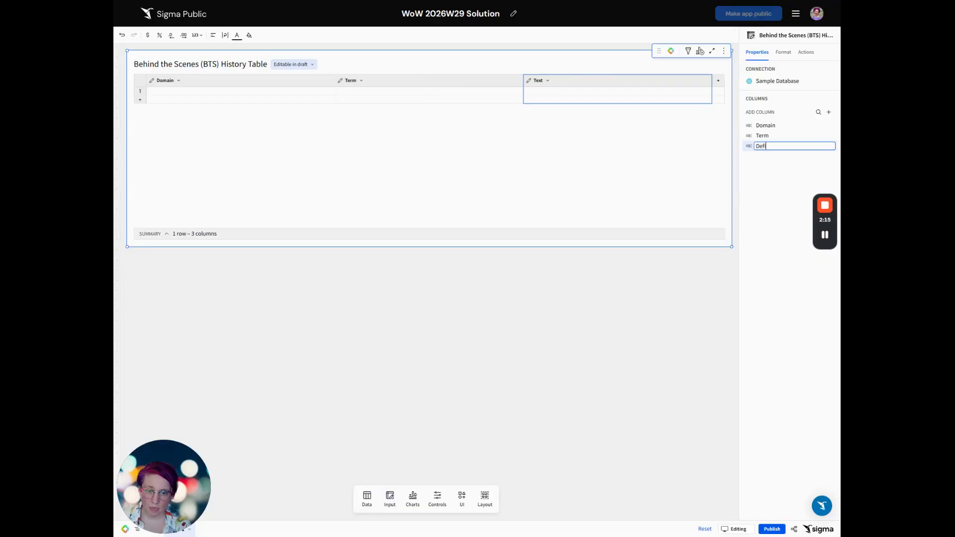
key(Return)
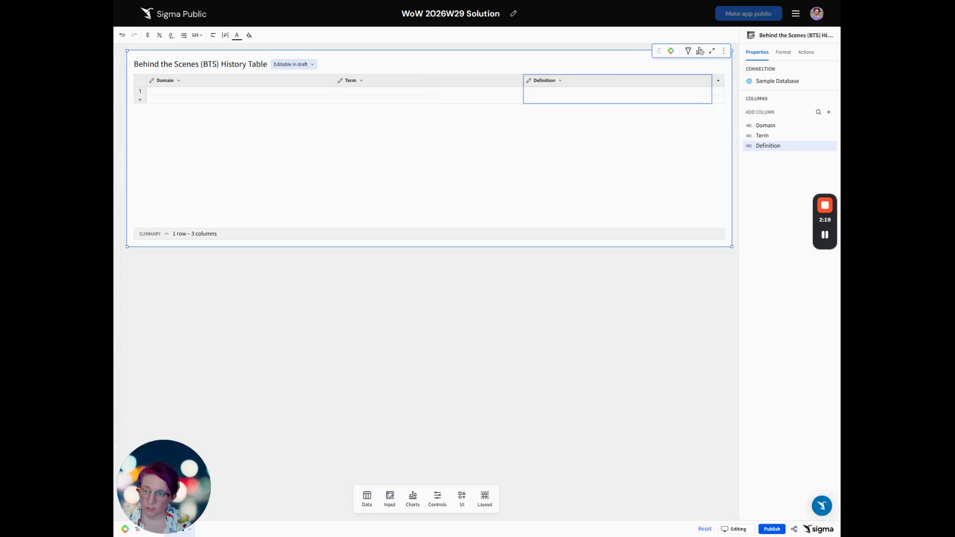
click(718, 81)
text(Review Comments)
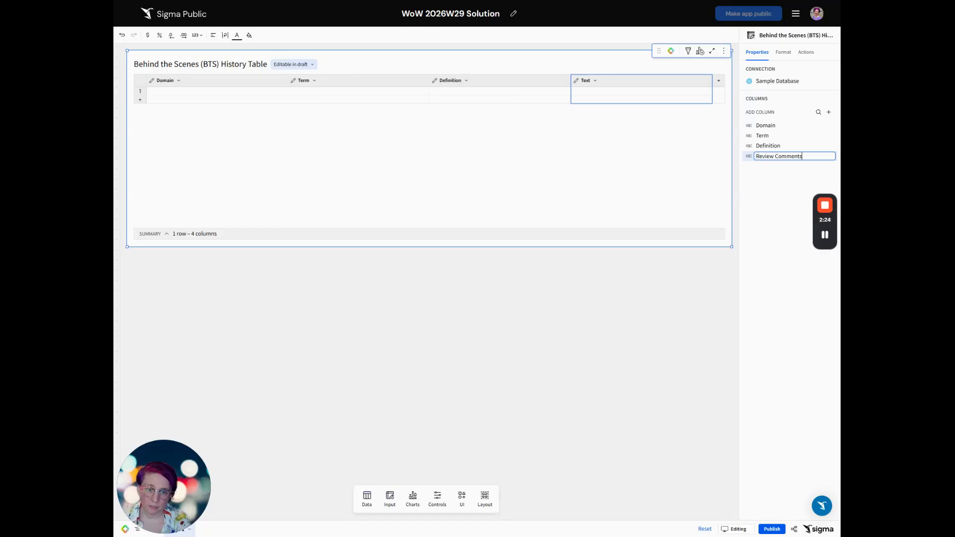
key(Return)
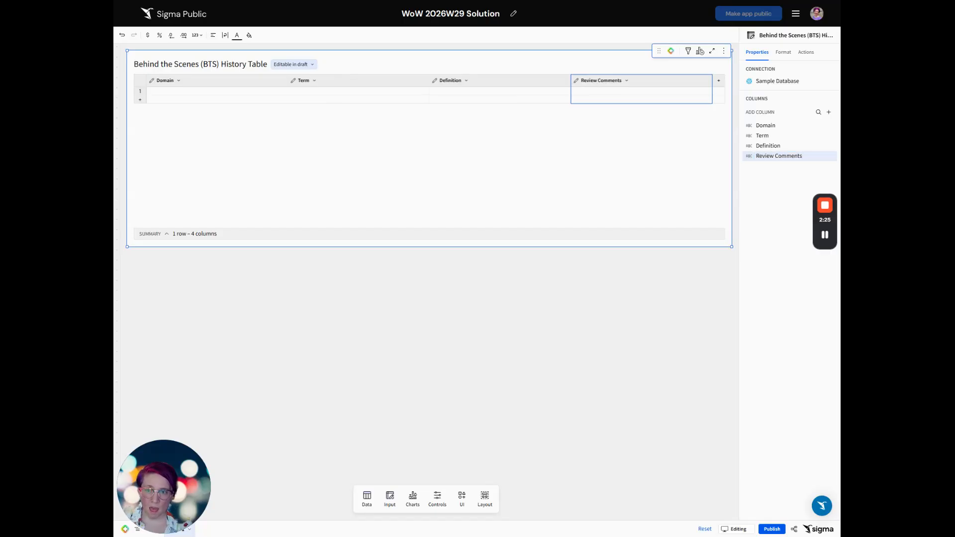
Add a single-select text column named Status with the options In Review, Approved and Declined after the Review Comments column
click(718, 80)
mouse_move(754, 167)
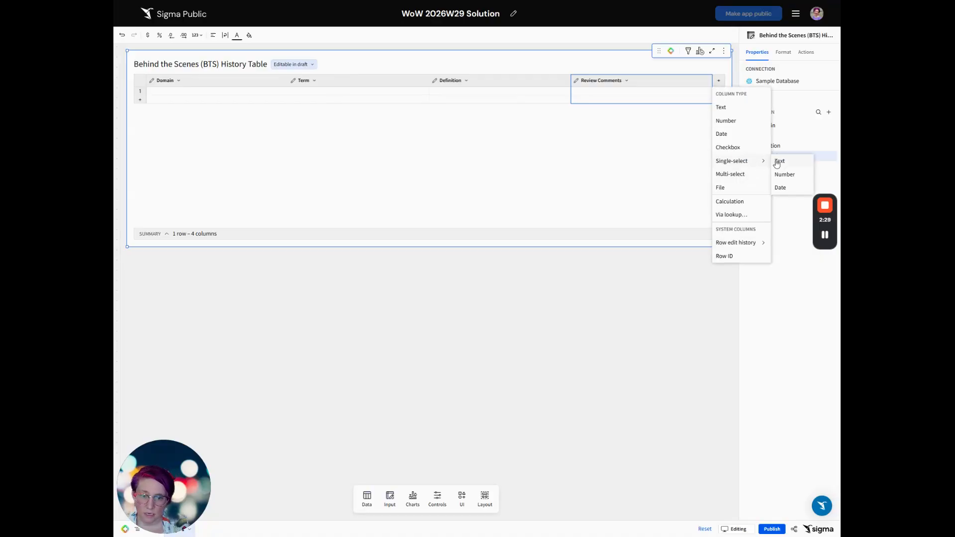
click(779, 162)
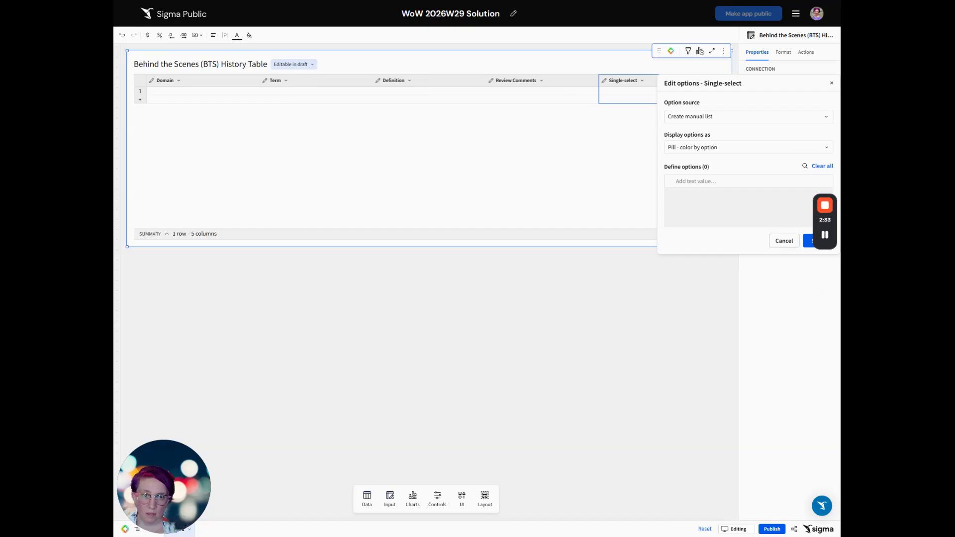
click(749, 181)
text(In Review Approved Declined)
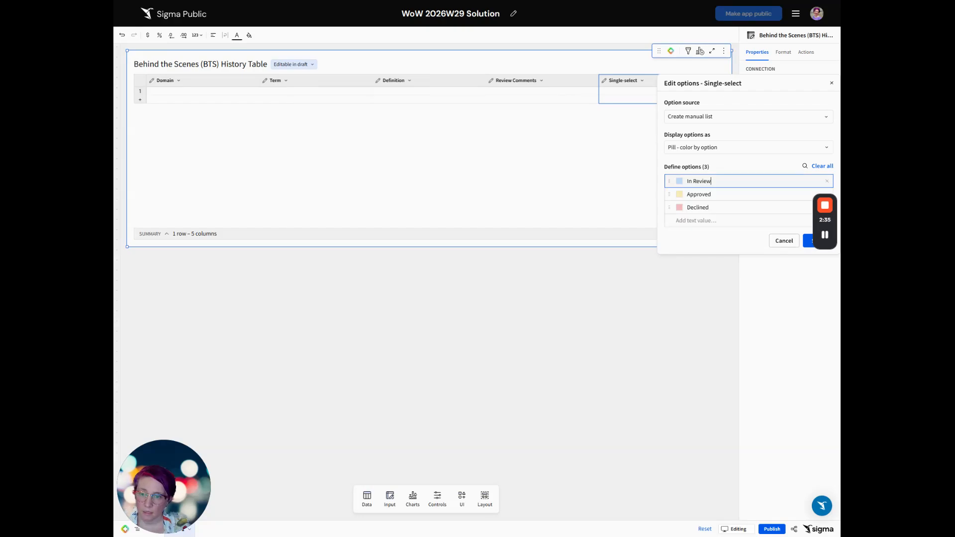
click(806, 243)
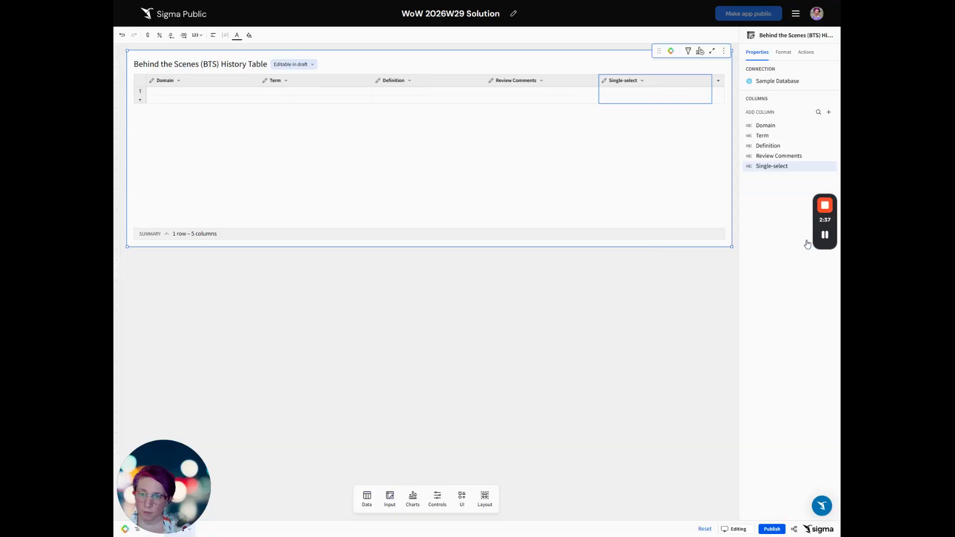
double_click(626, 82)
text(Status)
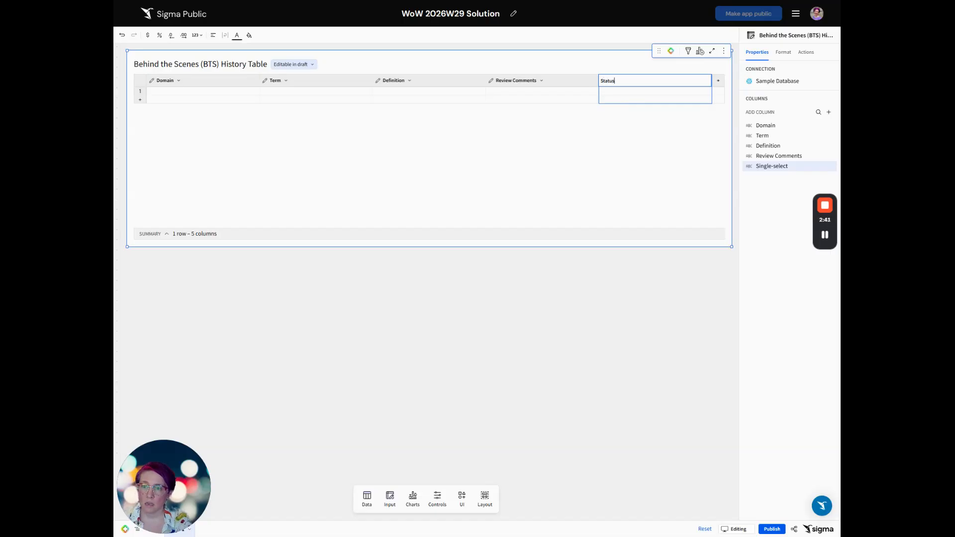
key(Return)
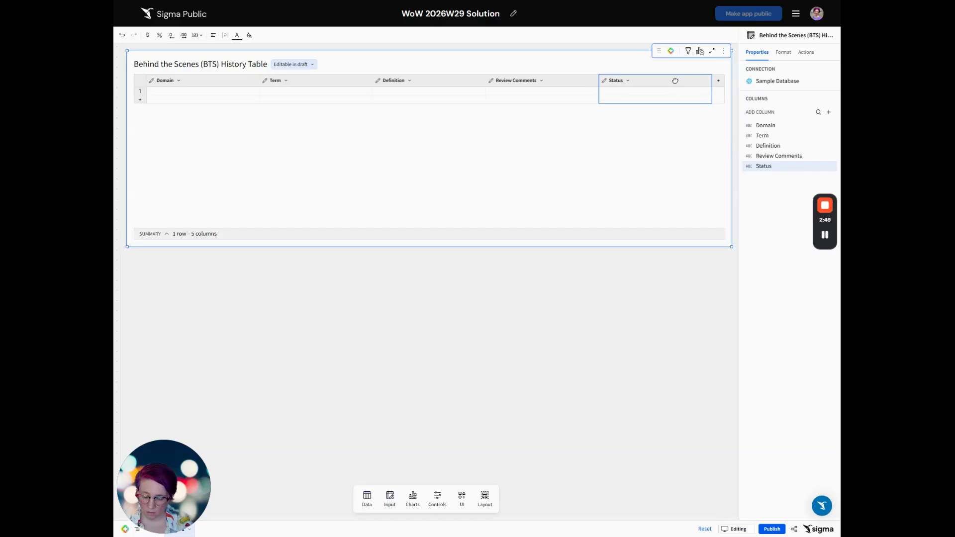
Add a text column named Request ID Input after the Status column
key(alt+equal)
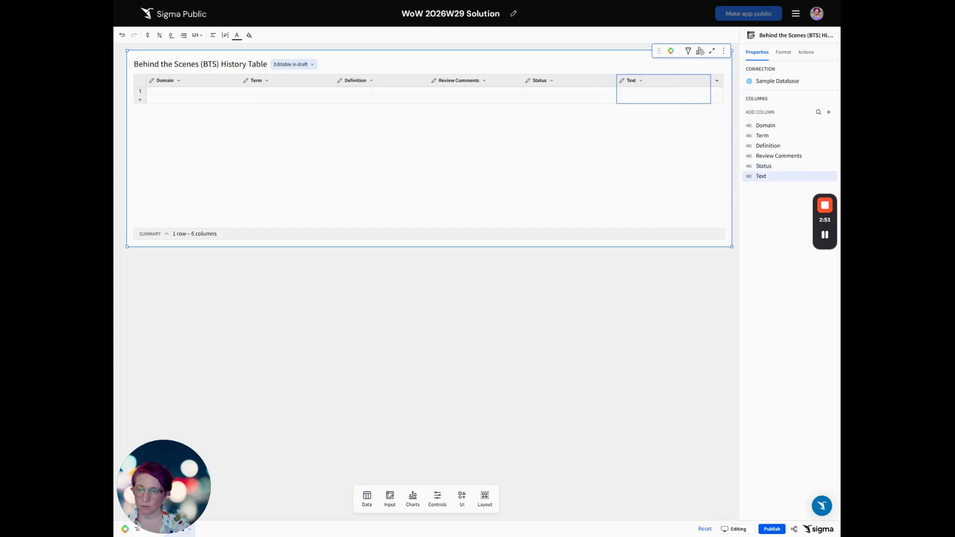
double_click(761, 176)
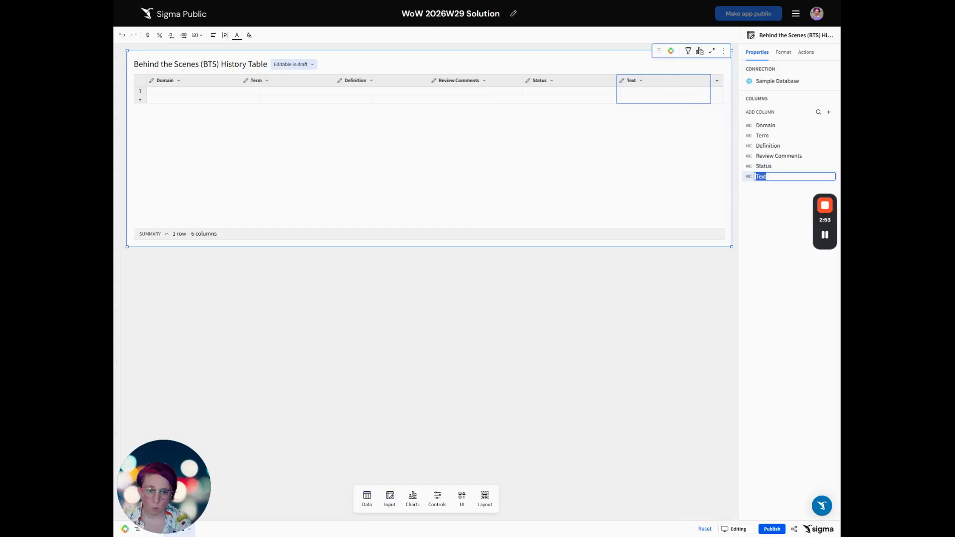
text(Request)
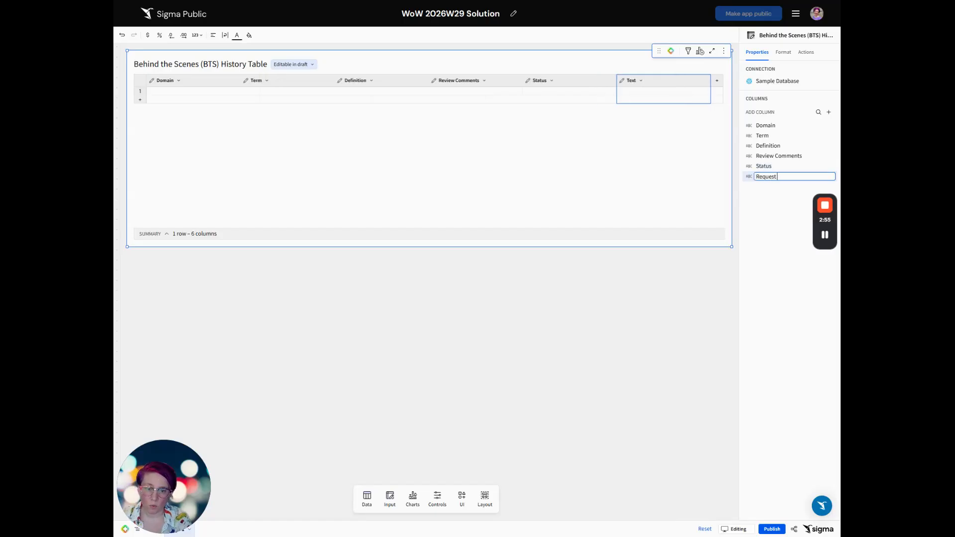
text( ID Input)
key(Return)
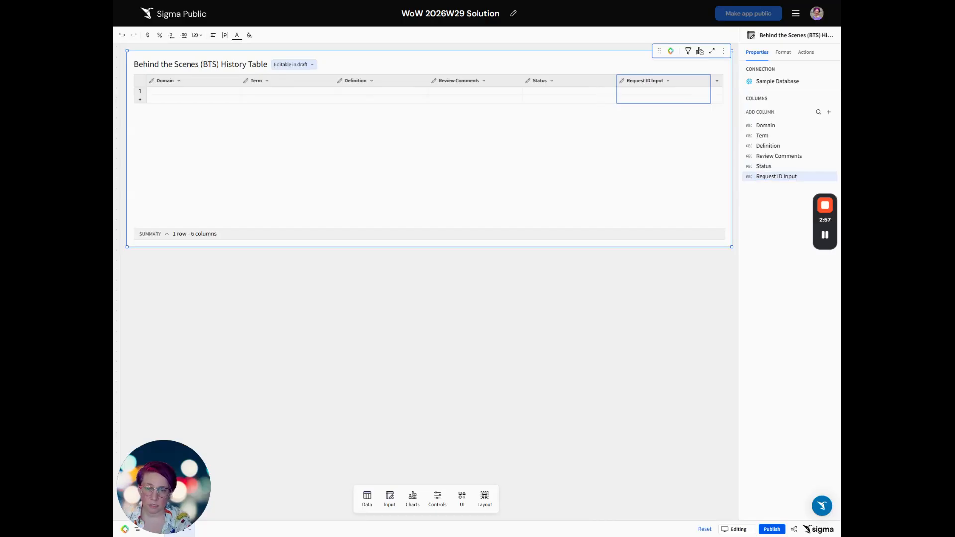
Add a text column named Term ID Input after the Request ID Input column
click(717, 80)
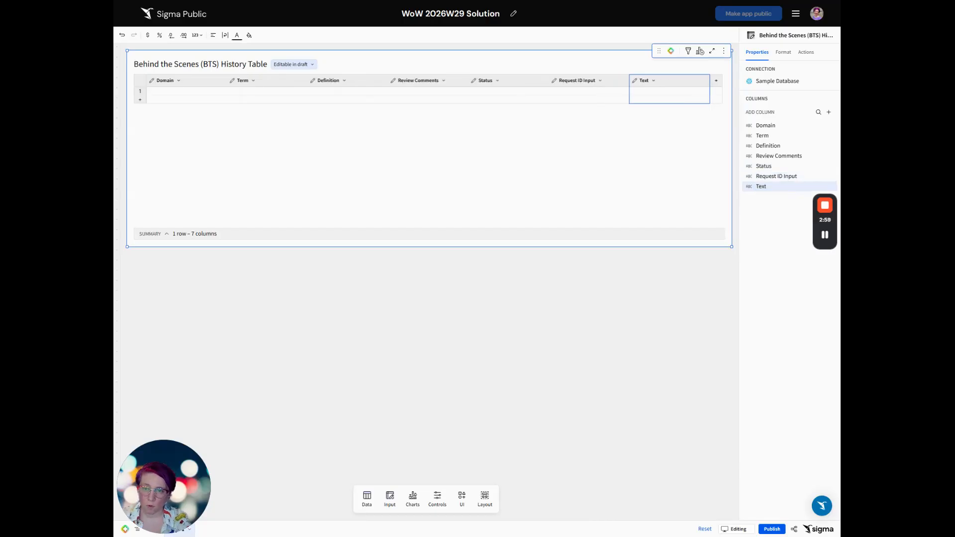
double_click(761, 187)
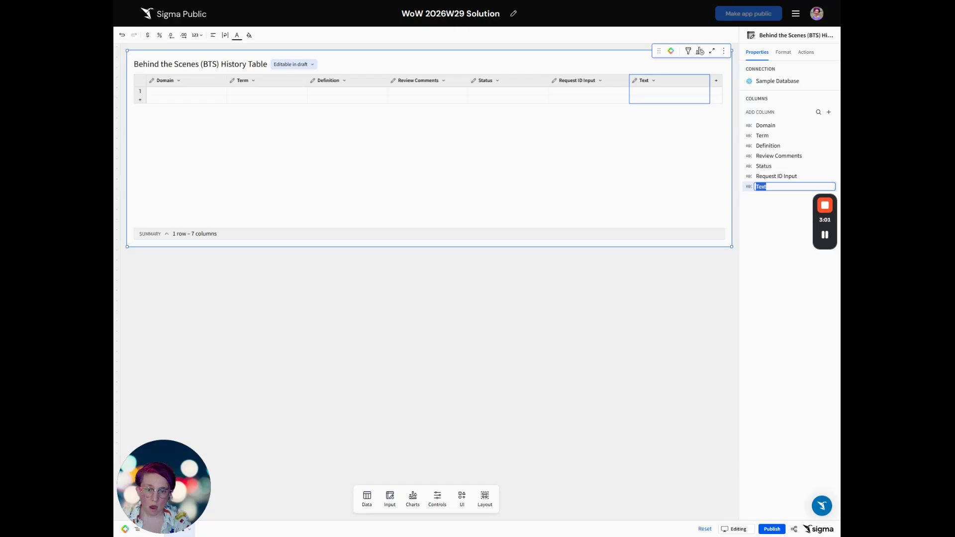
text(Term)
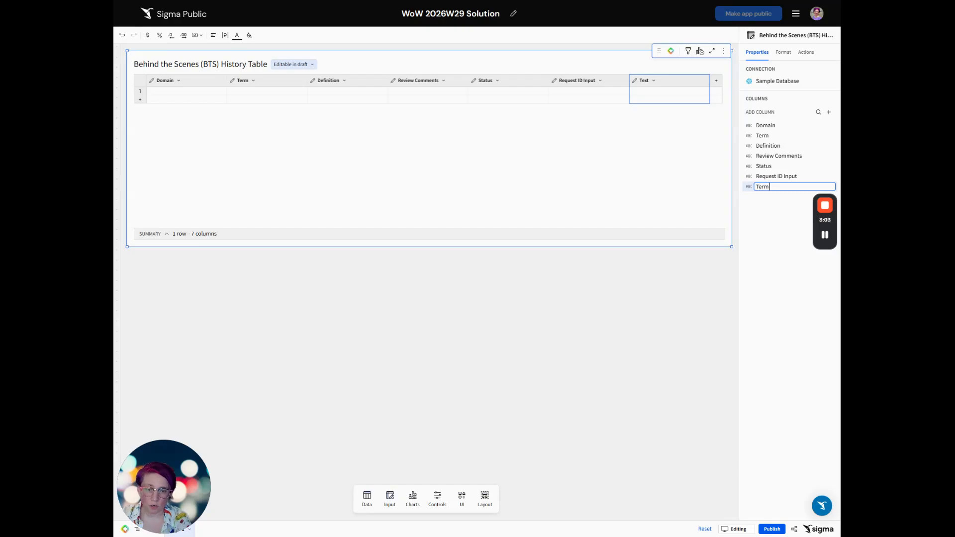
text( ID Input)
key(Return)
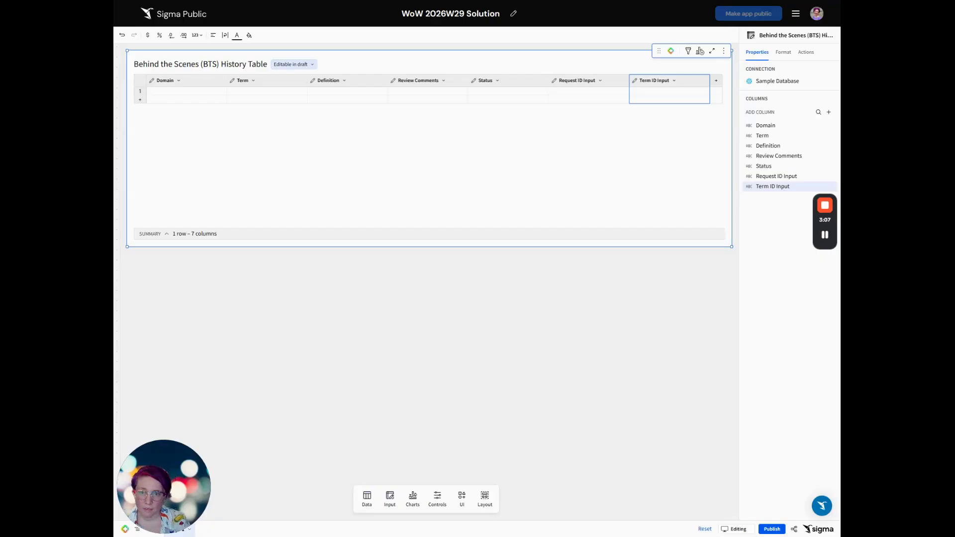
Add a row ID column named Request Step ID and place it between Status and Request ID Input
click(716, 80)
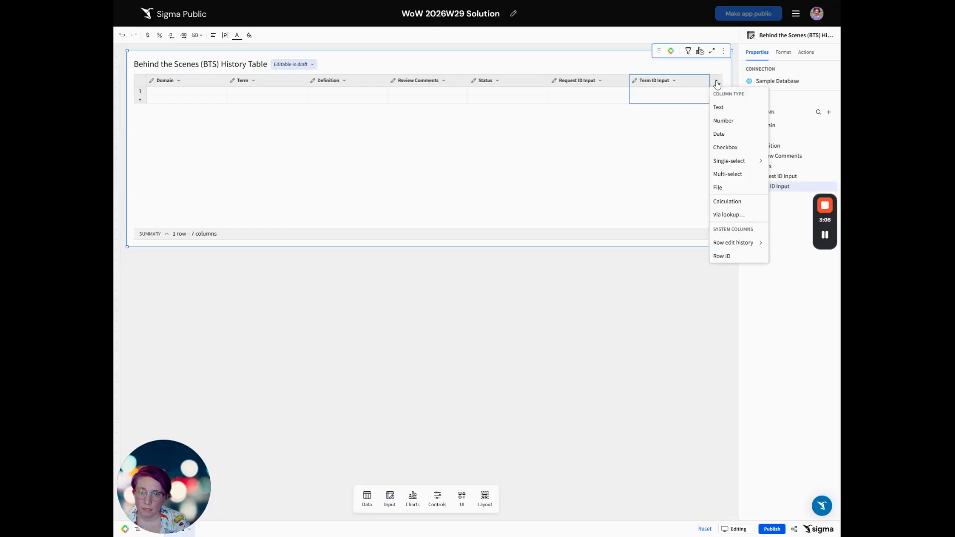
click(744, 256)
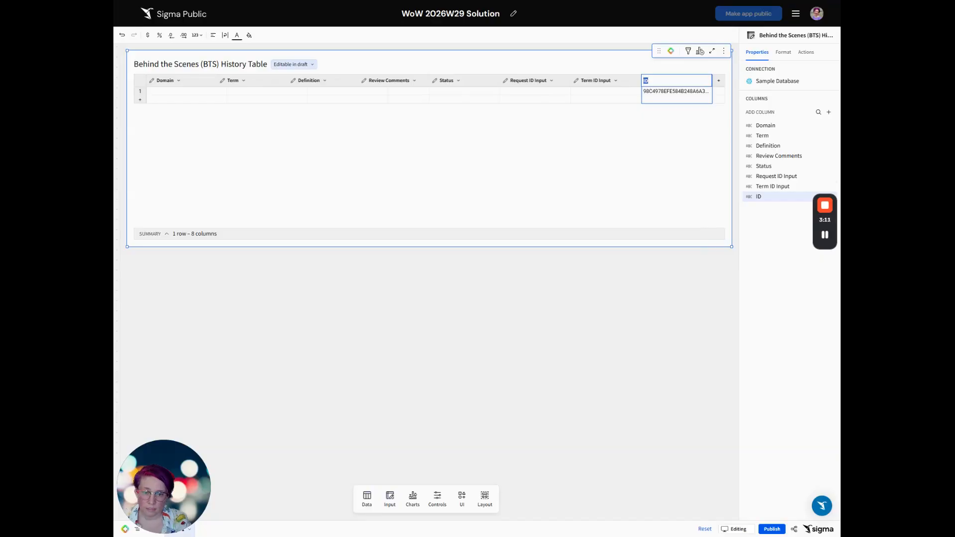
text(R)
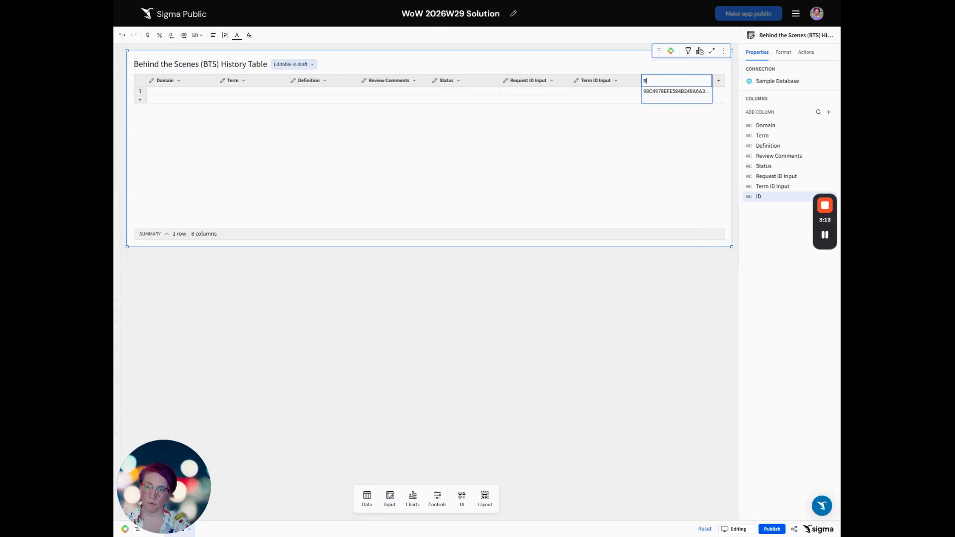
text(equest Step ID)
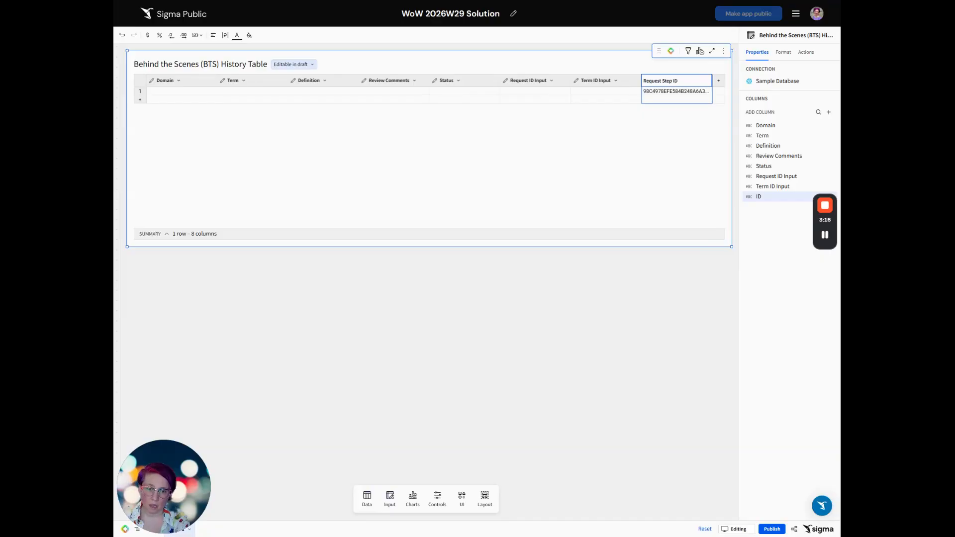
key(Return)
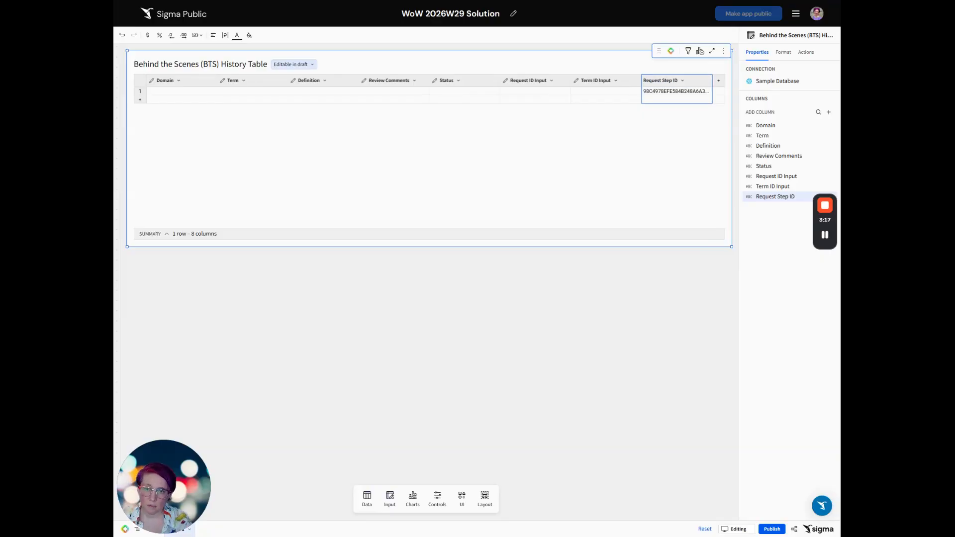
drag(662, 80, 502, 82)
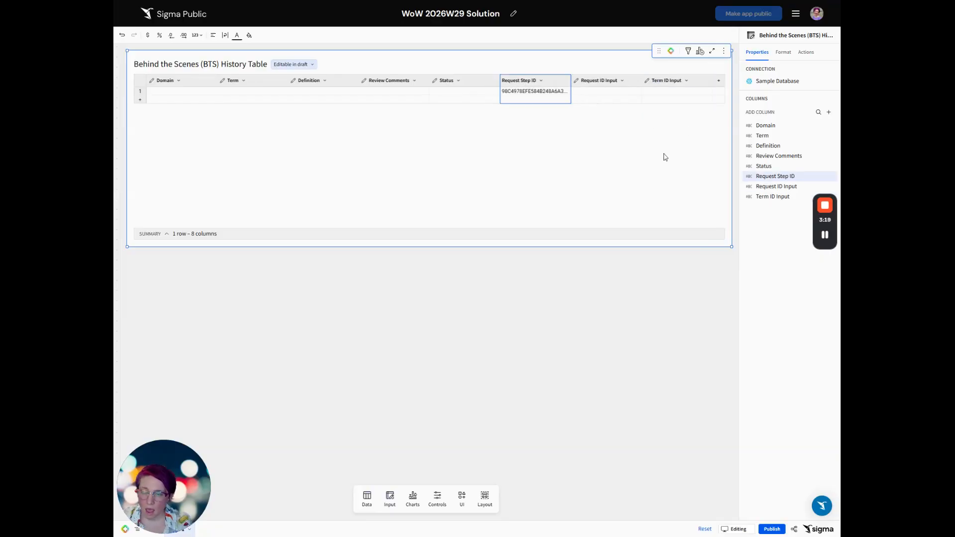
Add the Last updated at and Last updated by row edit history columns to the end of the history table
click(718, 81)
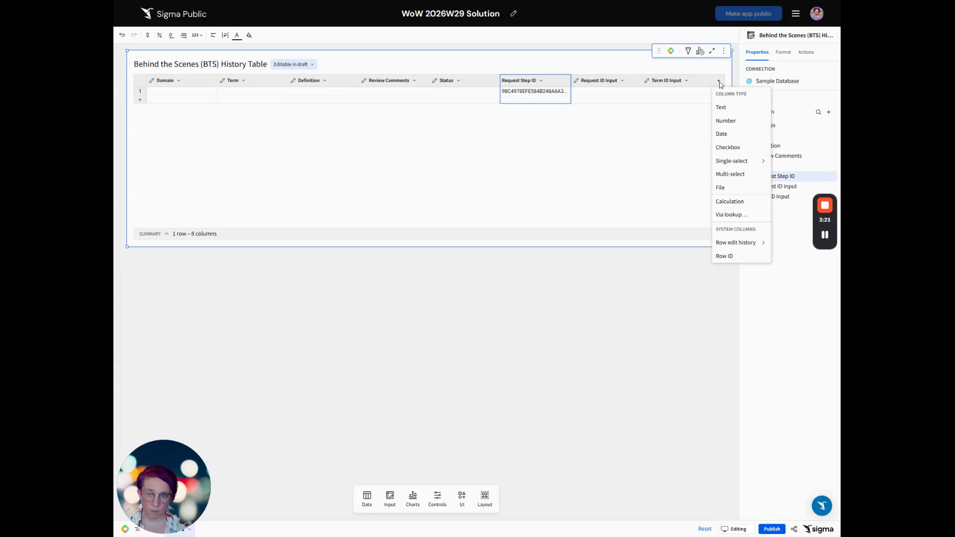
mouse_move(745, 242)
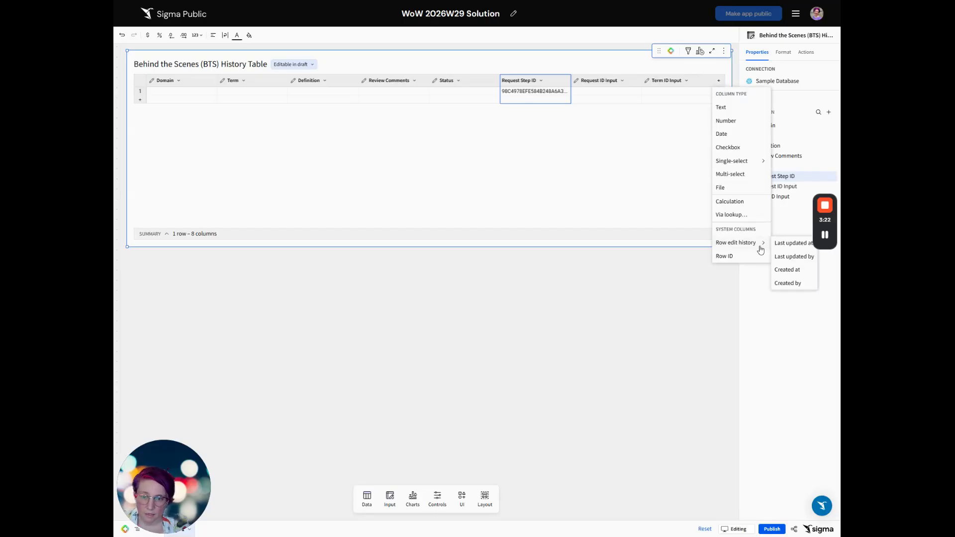
click(791, 249)
scroll(649, 177, right, 1)
click(719, 80)
mouse_move(745, 242)
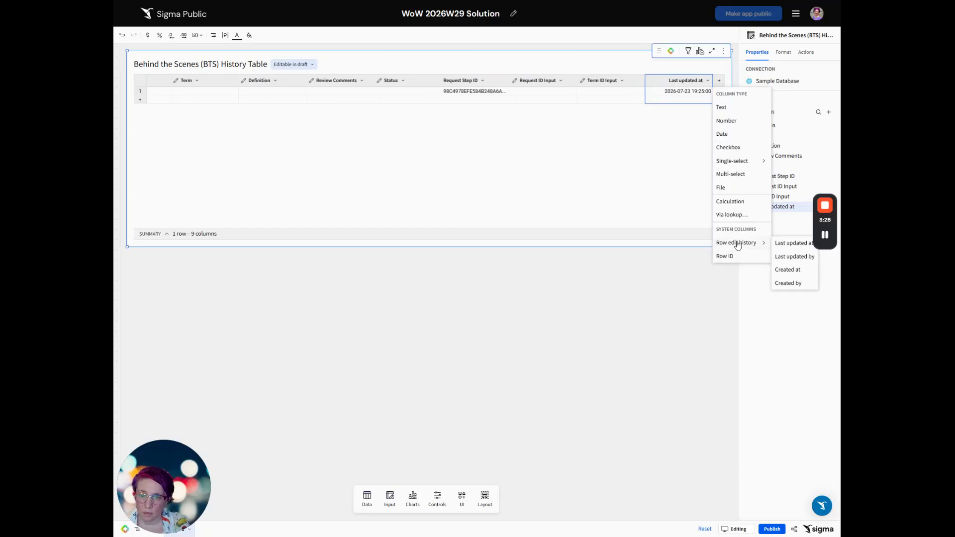
click(801, 258)
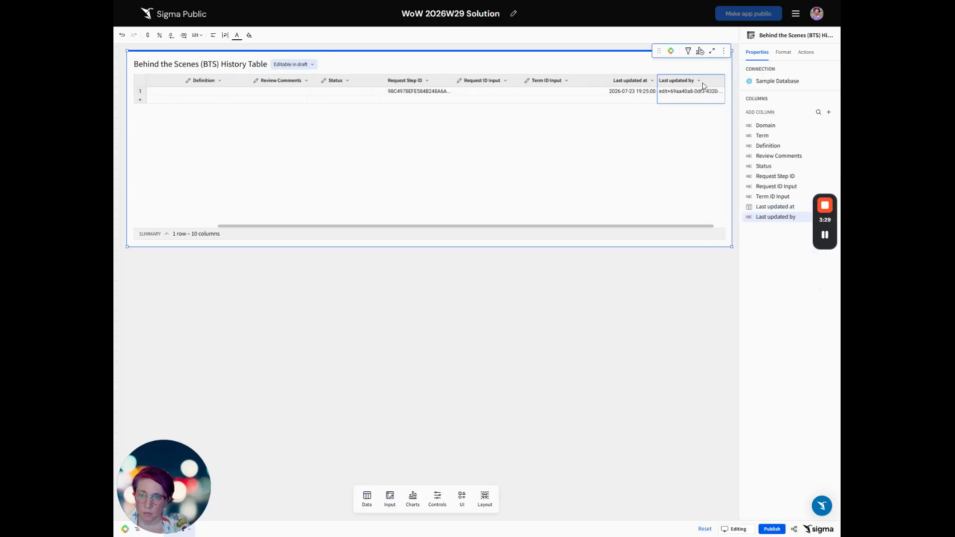
Add the Created at and Created by row edit history columns after Last updated by
mouse_move(772, 245)
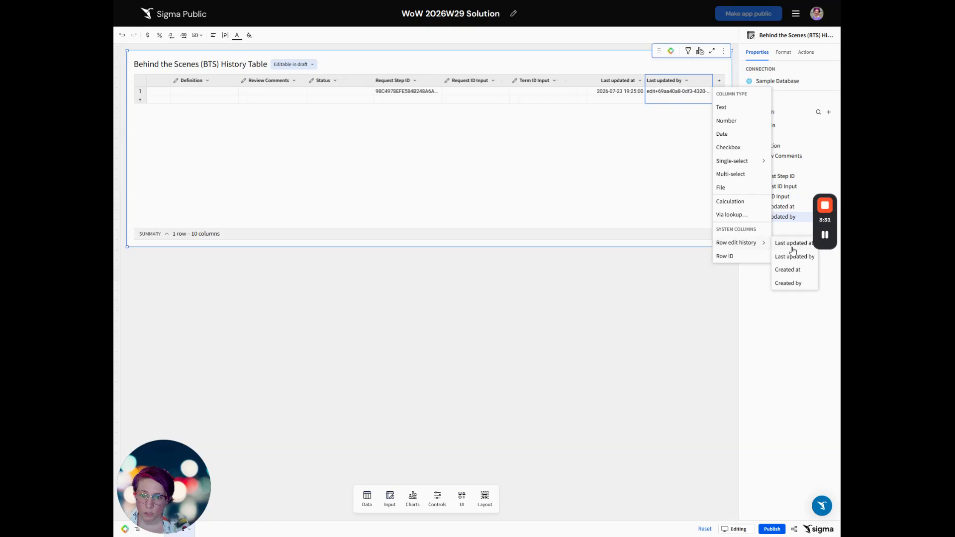
click(806, 269)
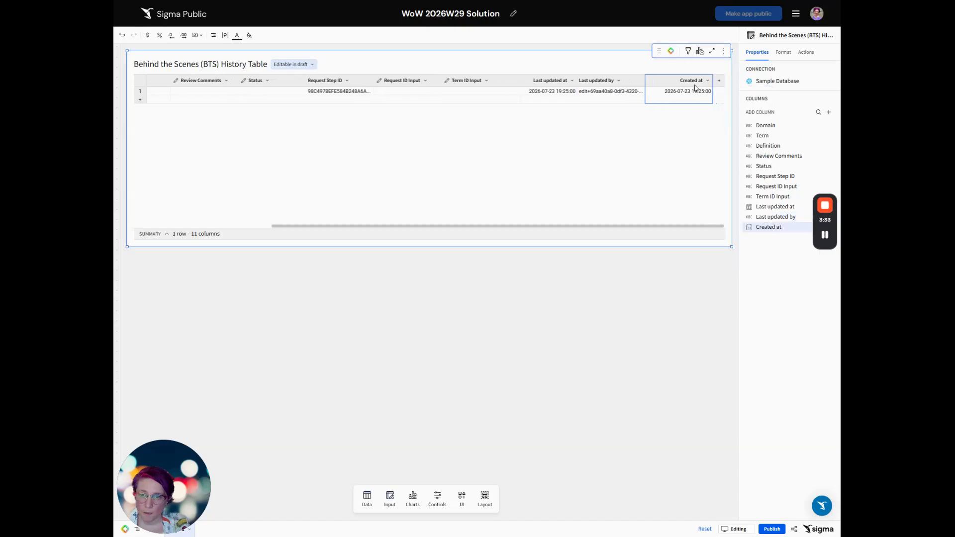
click(719, 80)
mouse_move(750, 245)
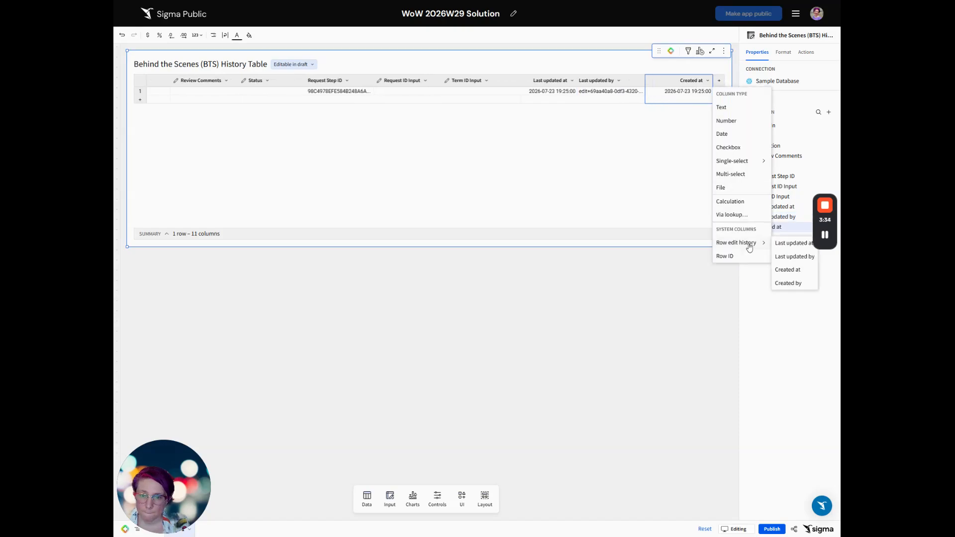
click(795, 283)
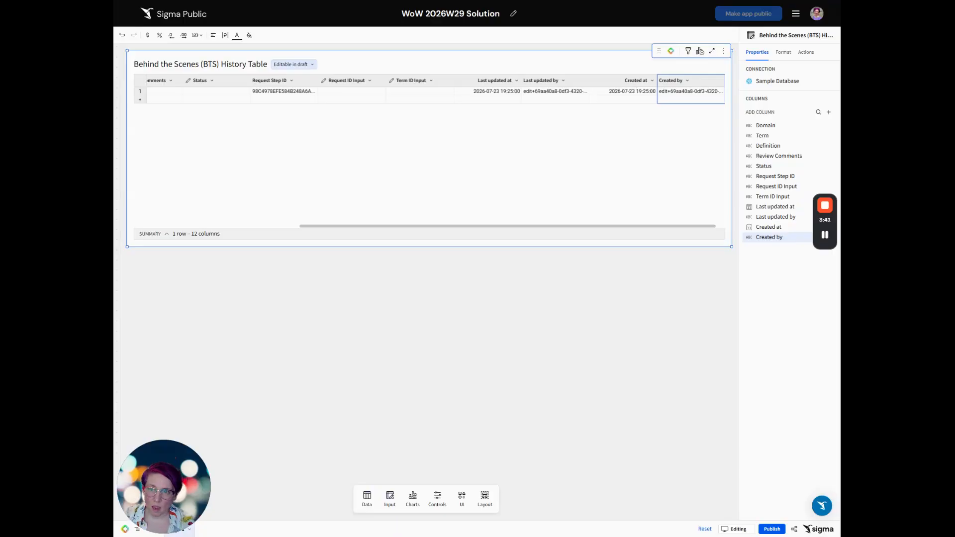
Rename the Created at column Activity Timestamp and the Created by column Activity By
double_click(633, 81)
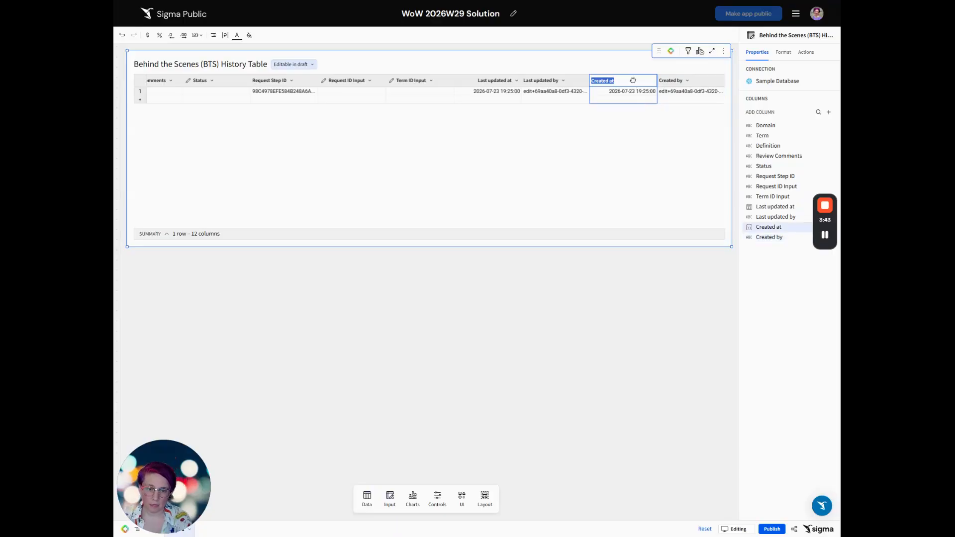
text(Act)
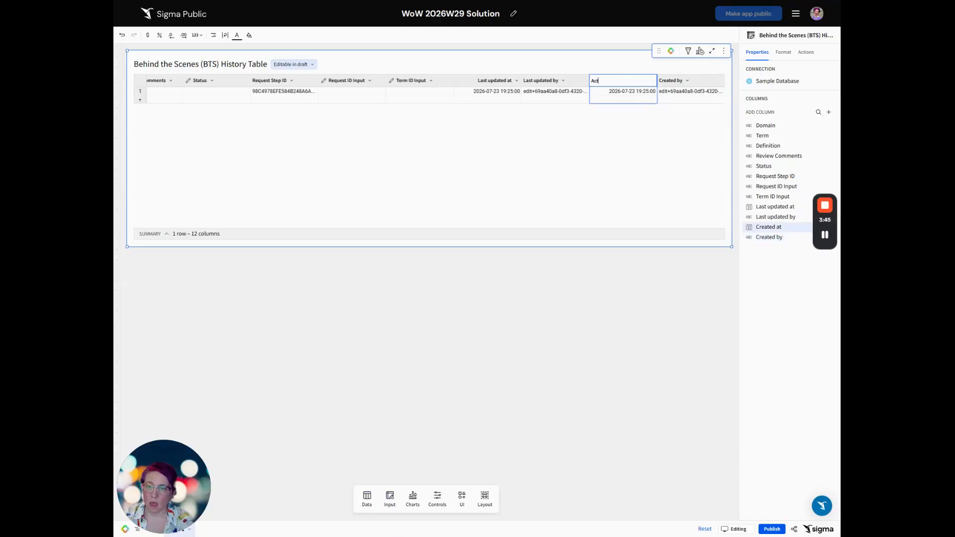
text(ivity Timestamp)
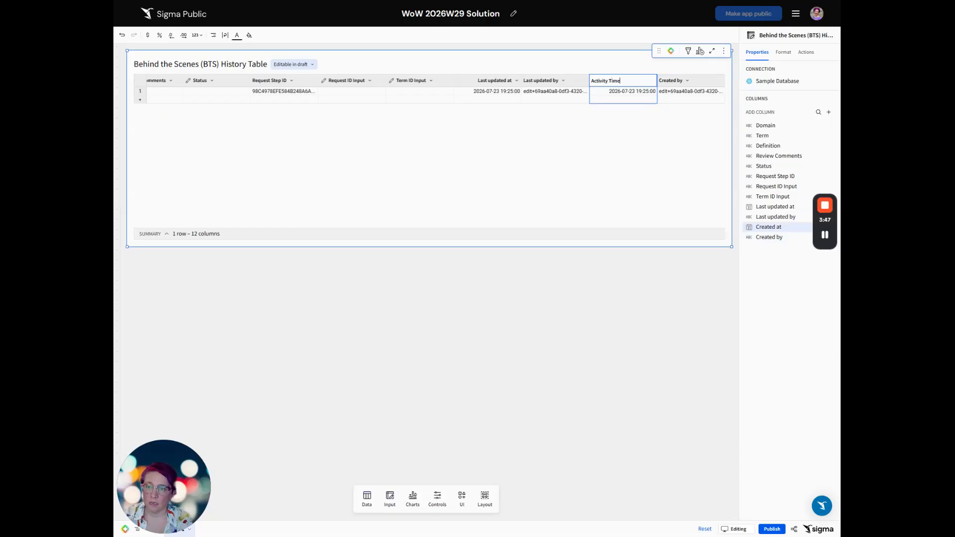
key(Return)
double_click(675, 82)
text(Activity By)
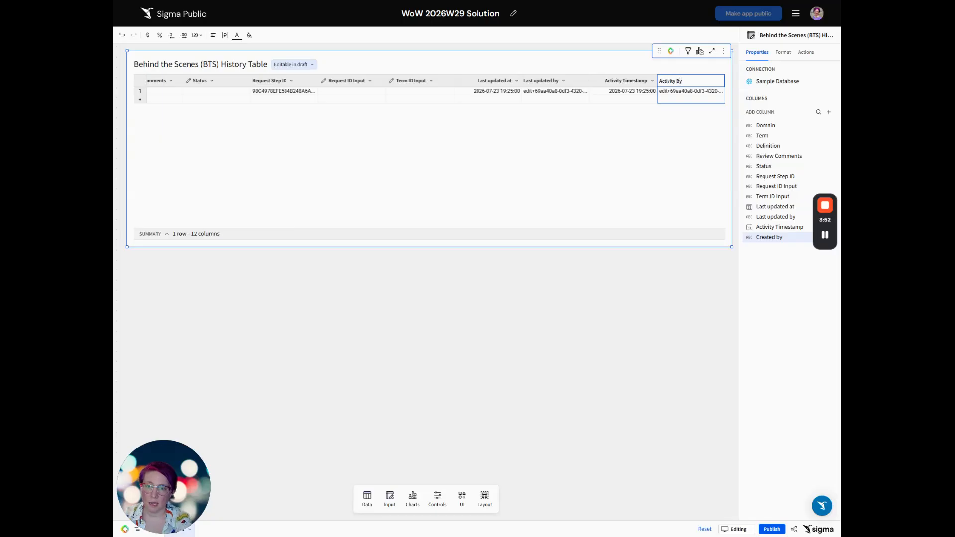
key(Return)
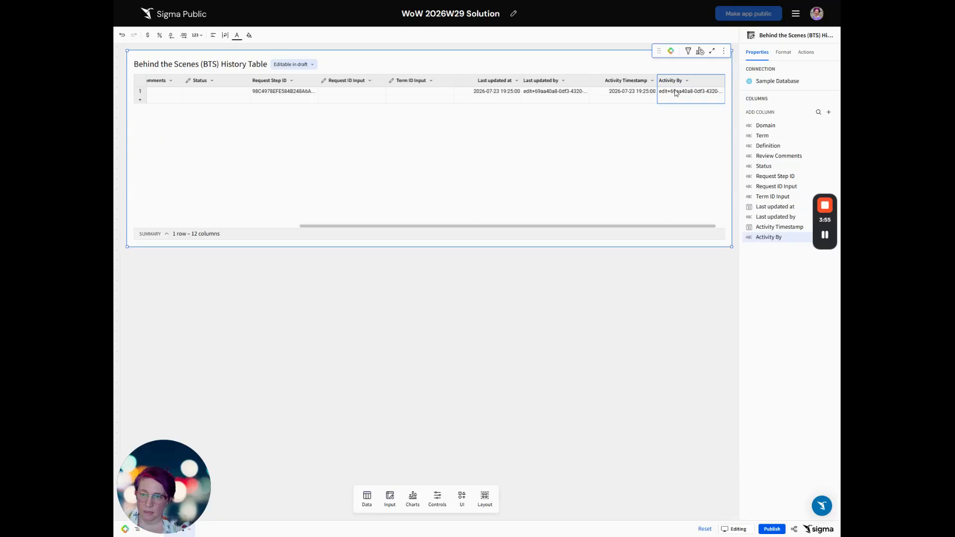
scroll(677, 93, right, 1)
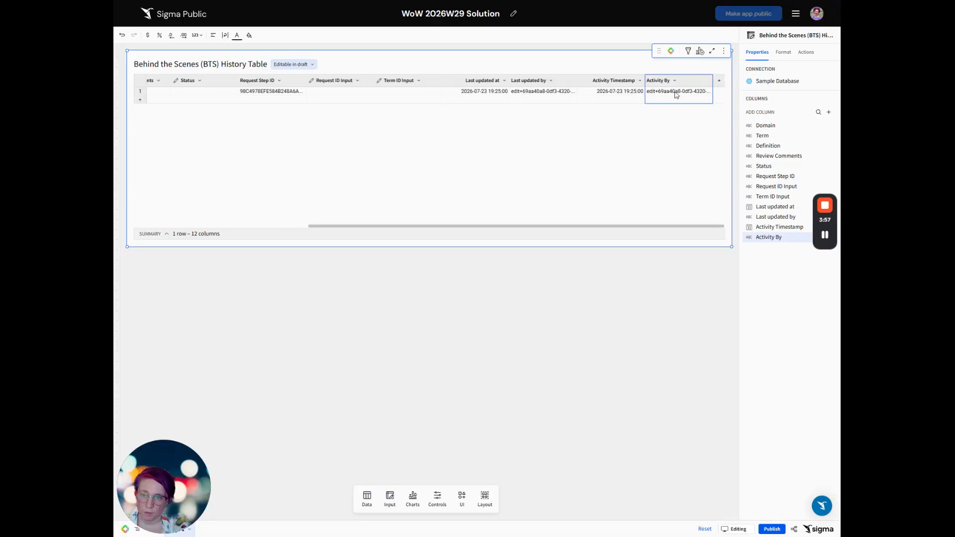
click(676, 93)
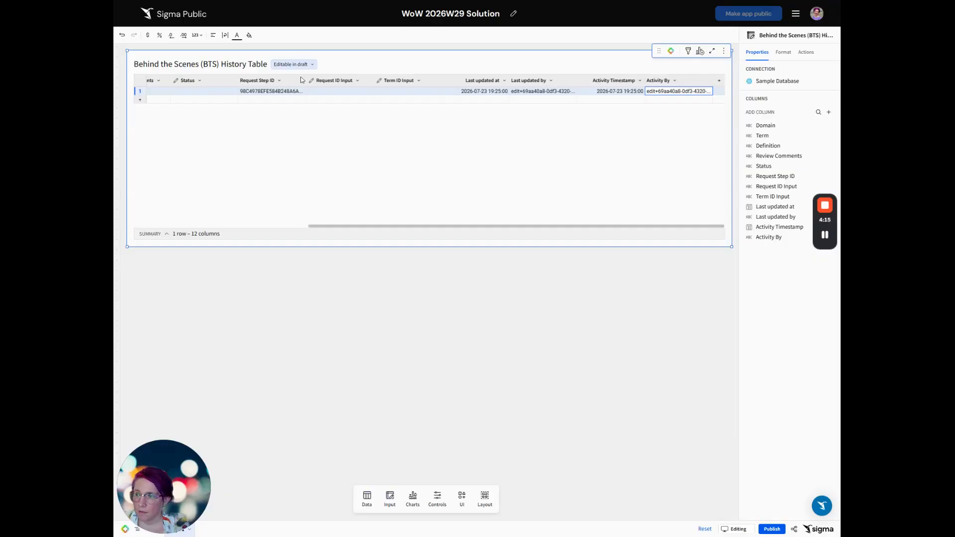
Add a calculation column after Request ID Input and name it Request ID Final
right_click(338, 83)
mouse_move(364, 132)
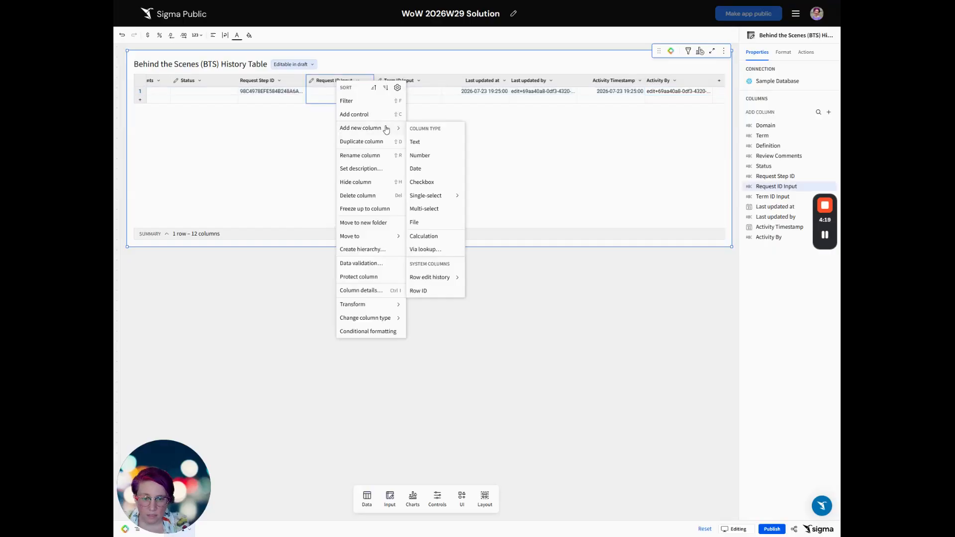
click(431, 237)
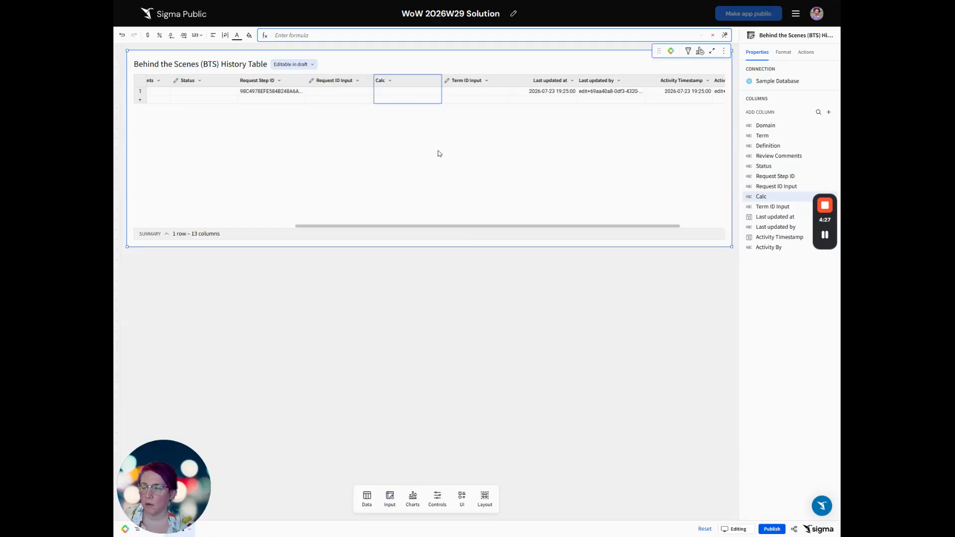
click(384, 81)
double_click(384, 81)
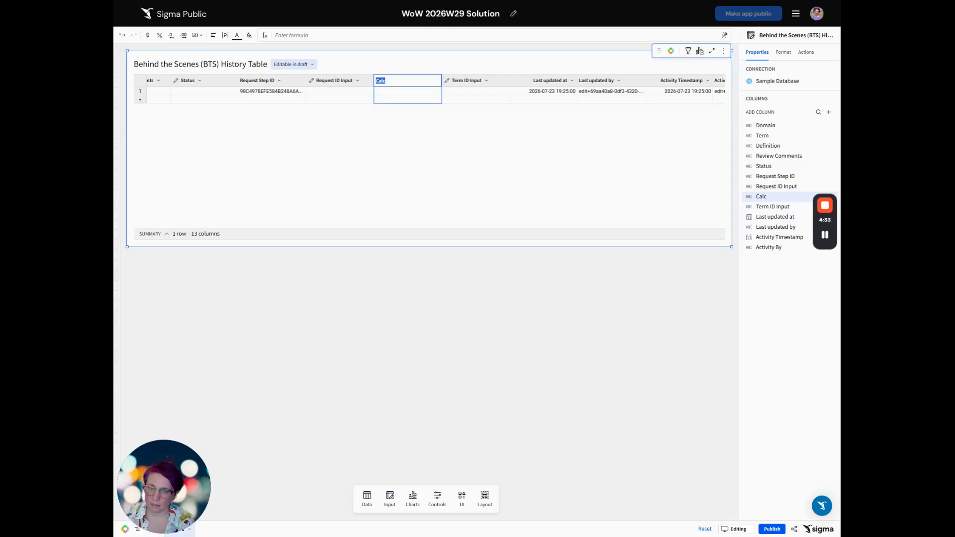
text(Request)
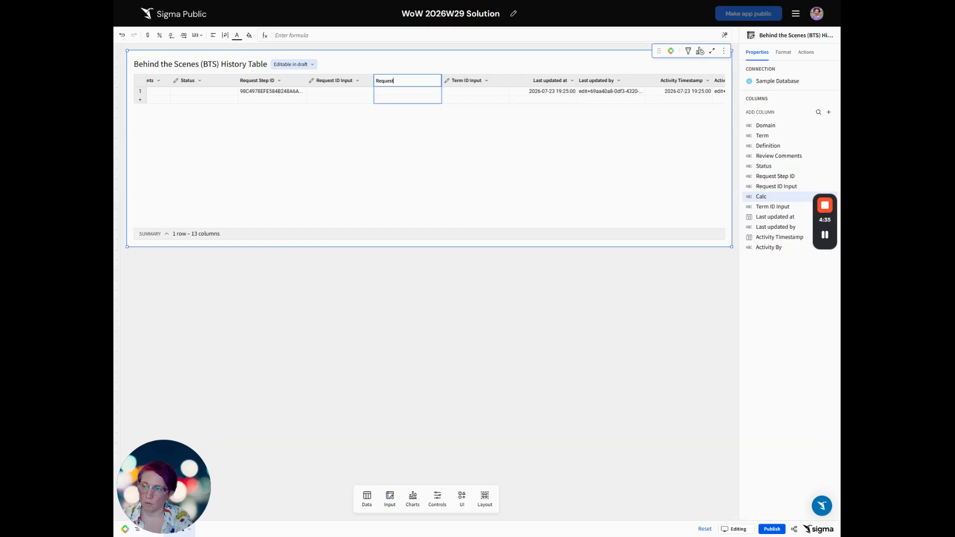
text( ID Final)
key(Return)
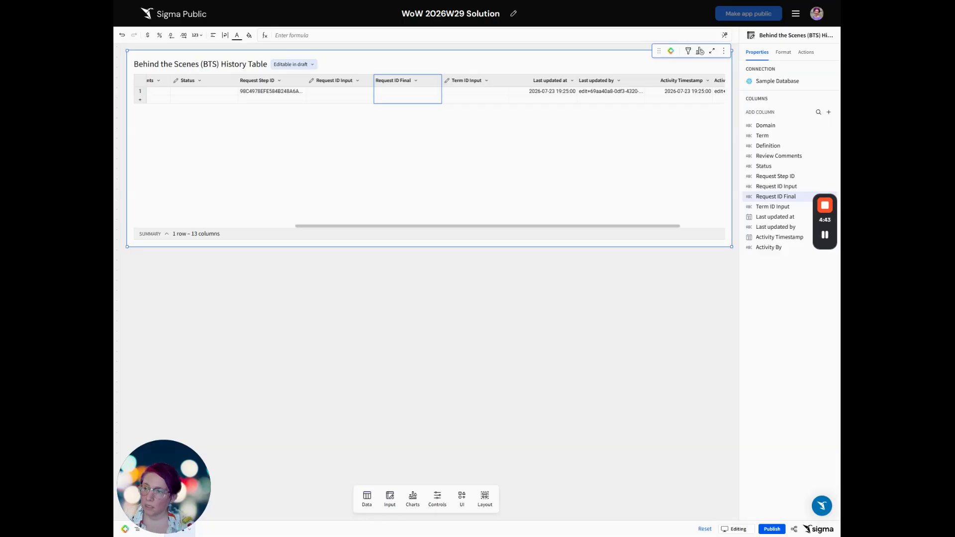
Set the Request ID Final formula to Coalesce([Request ID Input], [Request Step ID])
text(Coalesce([Request ID Input], [Request Step ID]))
click(285, 35)
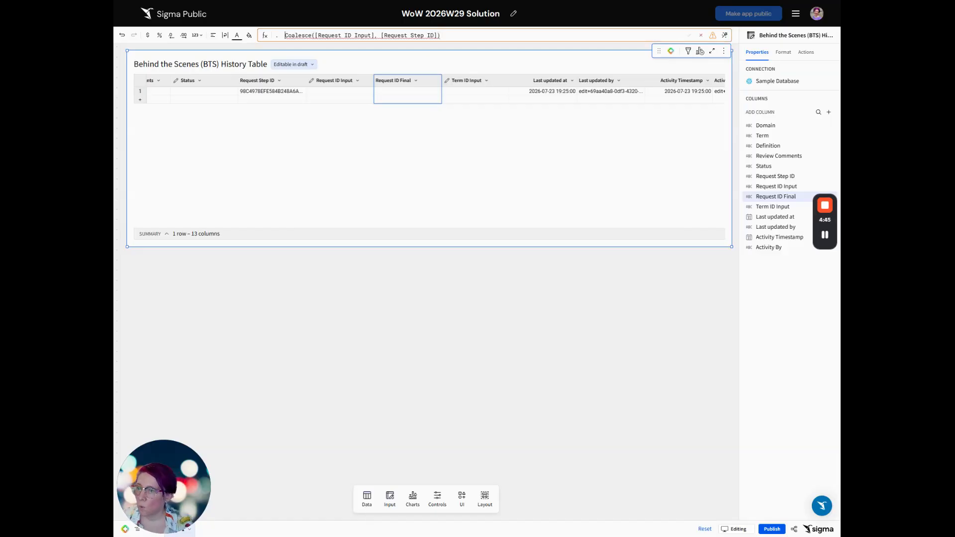
key(BackSpace)
key(BackSpace)
key(BackSpace)
click(305, 35)
key(Return)
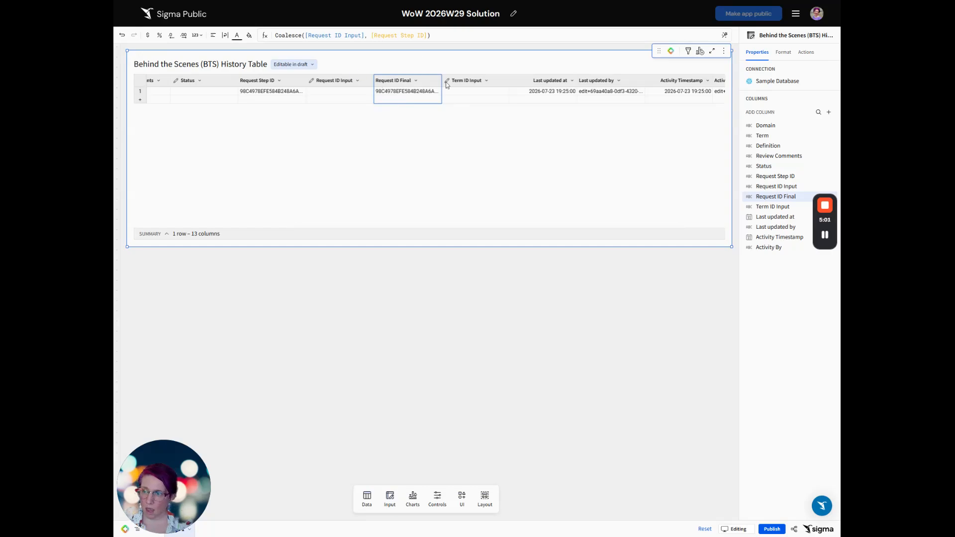
Add a calculation column after Term ID Input with the formula Coalesce([Term ID Input], [Request Step ID])
right_click(469, 82)
mouse_move(495, 127)
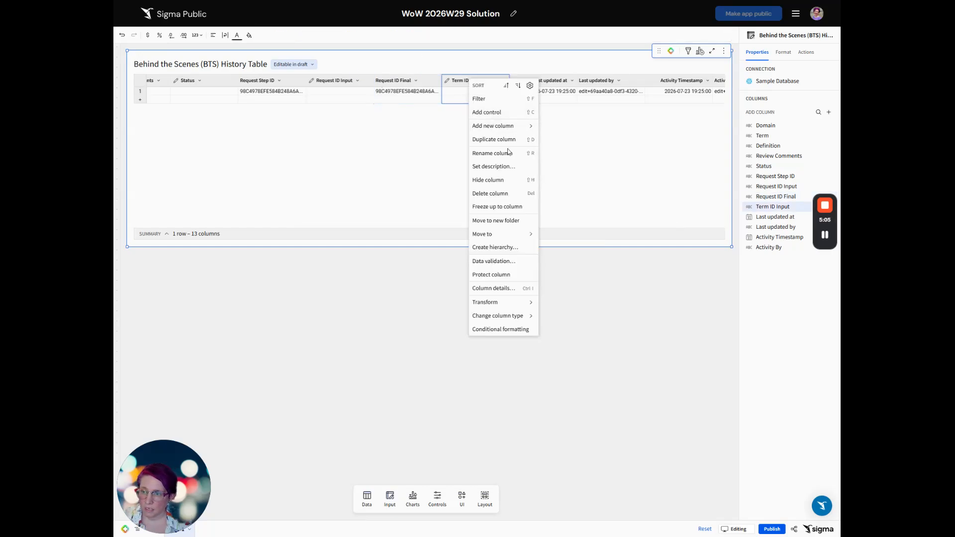
click(570, 234)
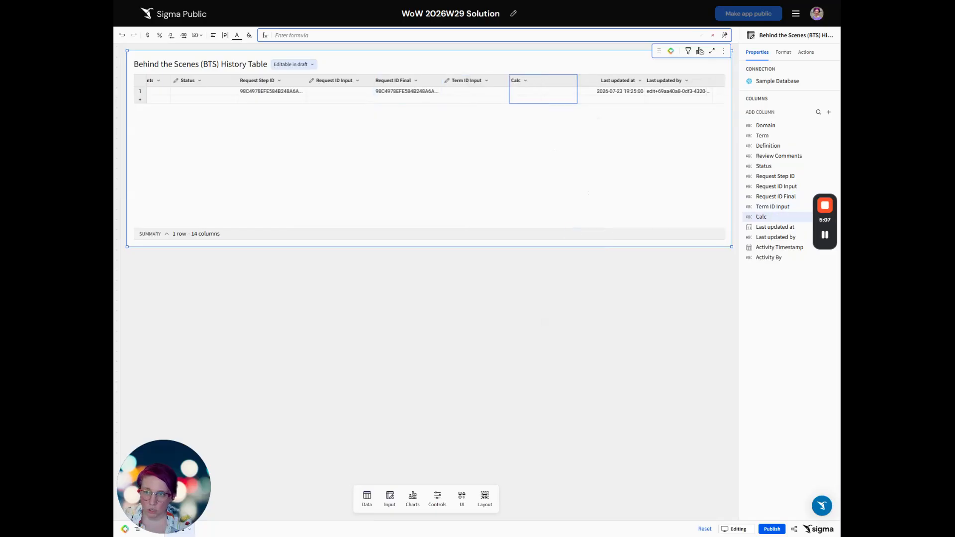
text(R)
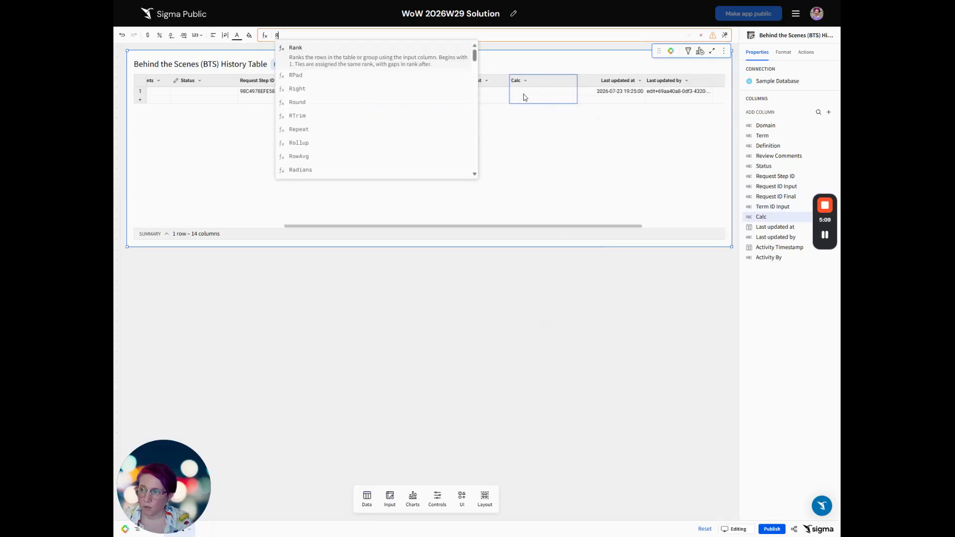
key(BackSpace)
key(alt+Tab)
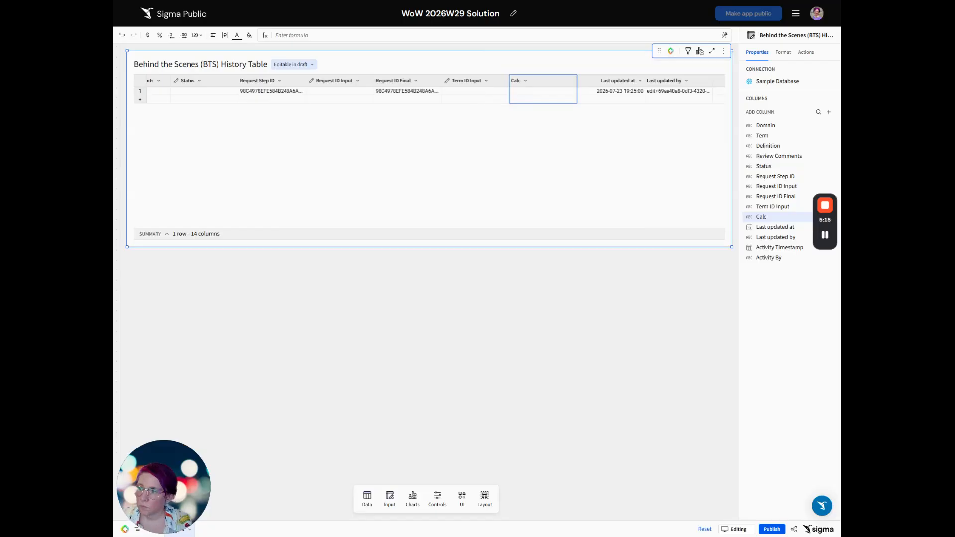
text(Coalesce([Term ID Input], [Request Step ID]))
key(Return)
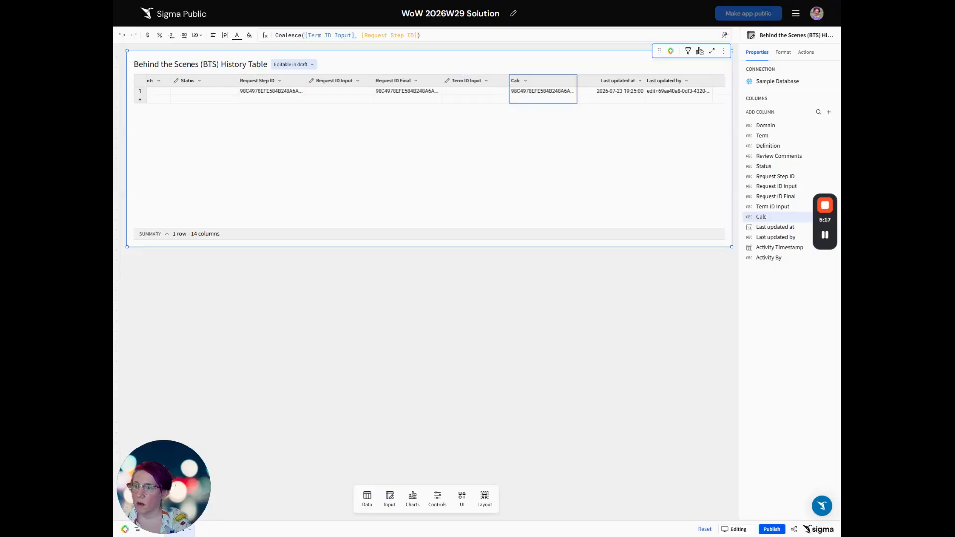
Rename the new calculation column after Term ID Input as Term ID Final
double_click(761, 217)
text(Term ID Final)
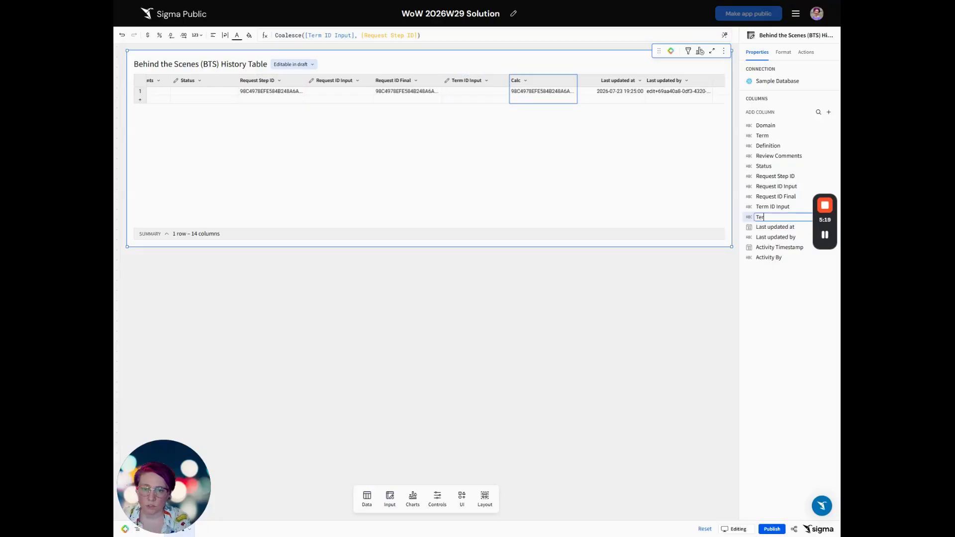
key(Return)
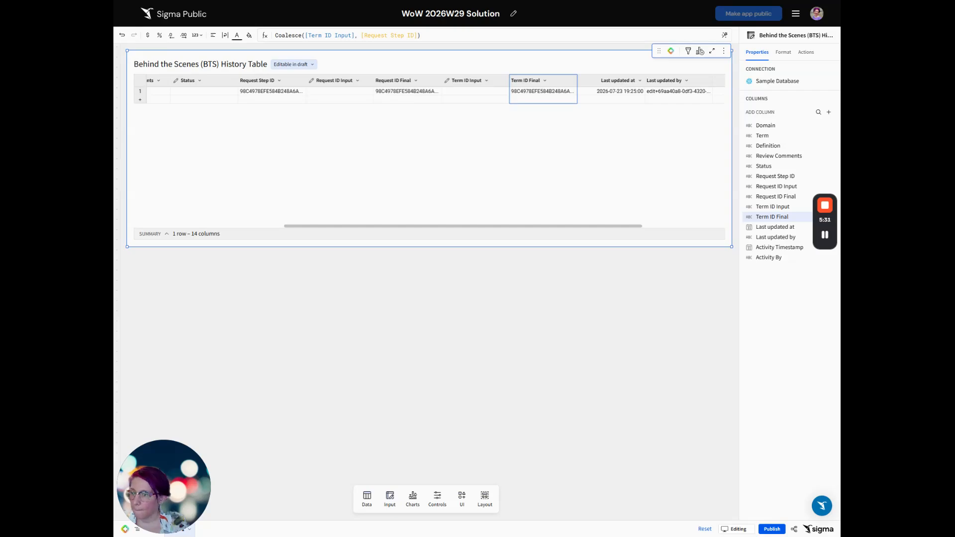
Add nine empty rows to the history table
click(140, 100)
click(140, 108)
click(140, 117)
click(139, 125)
click(140, 133)
click(140, 142)
click(140, 150)
click(139, 159)
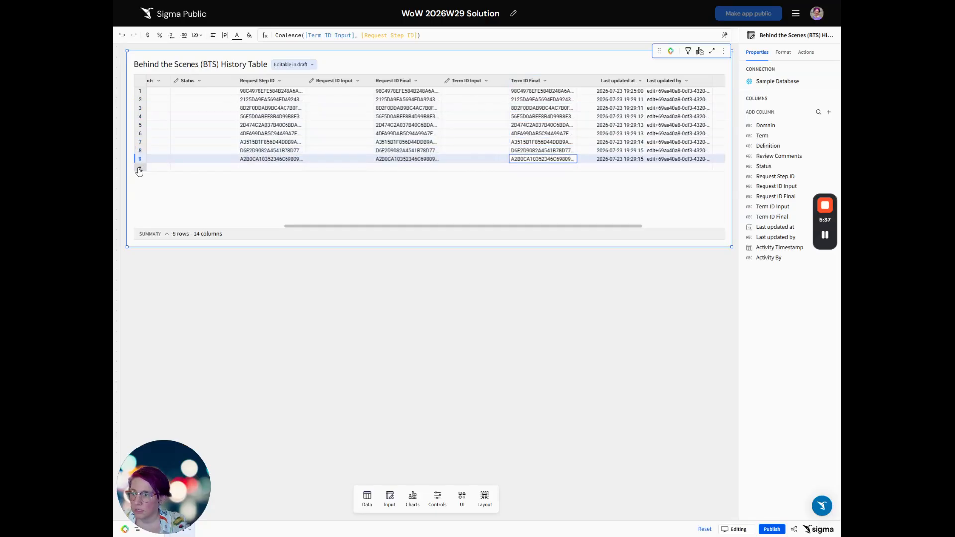
click(139, 167)
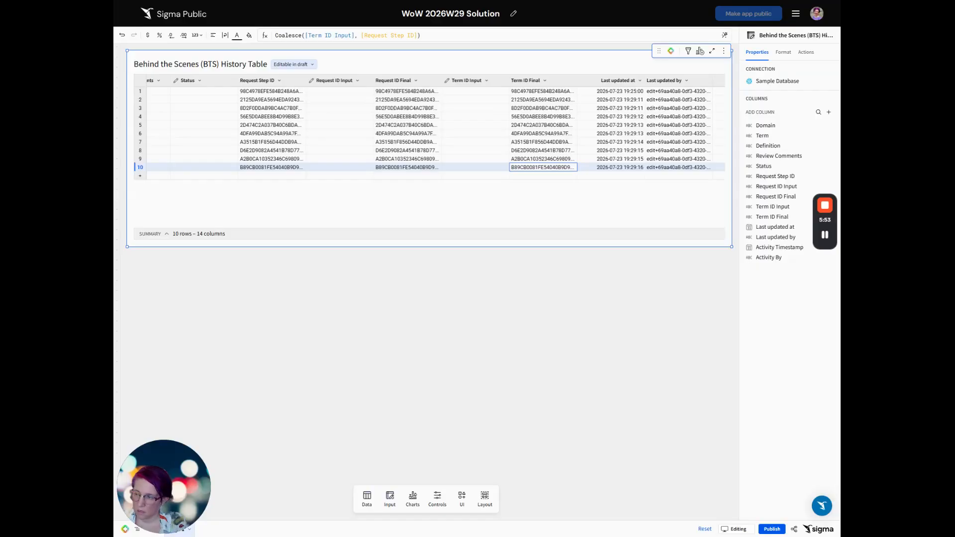
Paste the copied sample records into the history table starting at the first Domain cell, and review the filled columns
scroll(285, 160, left, 10)
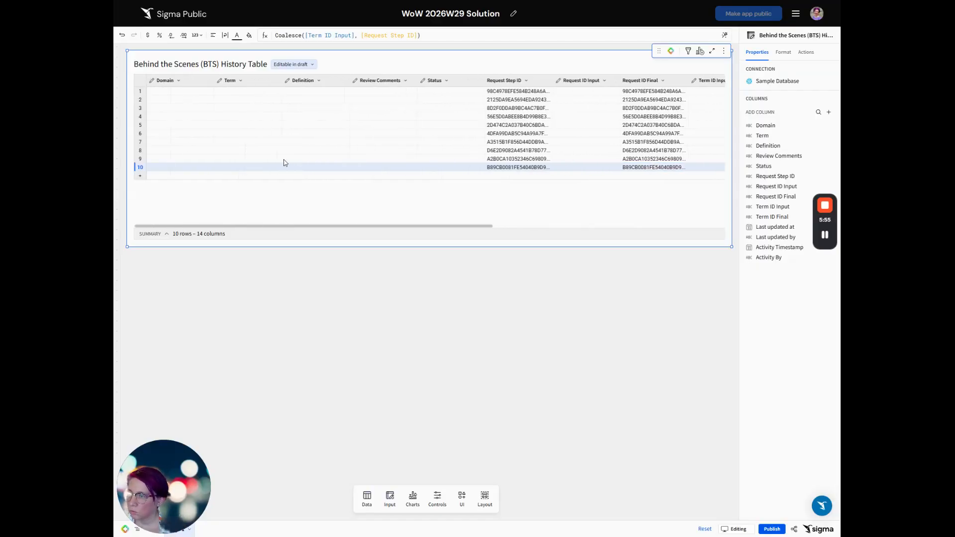
click(179, 91)
key(ctrl+v)
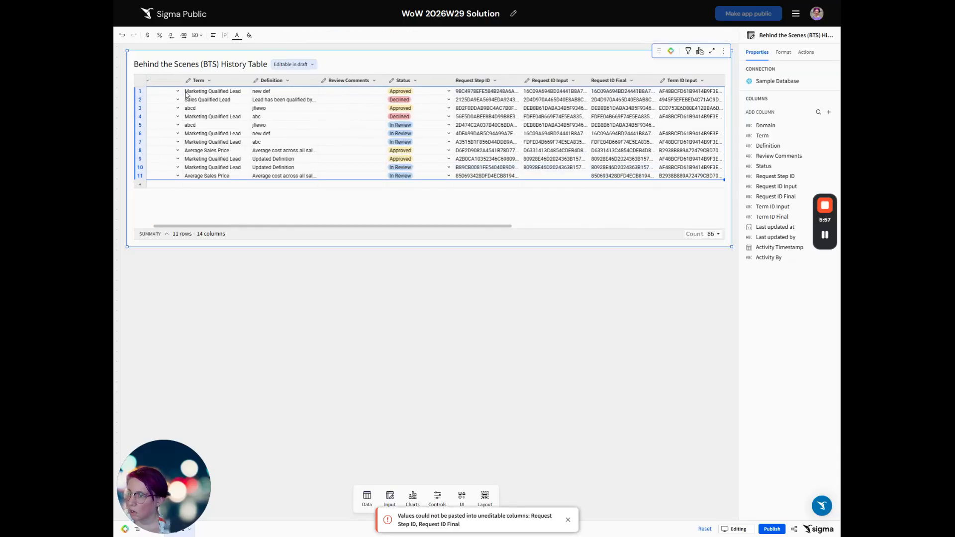
scroll(297, 132, left, 2)
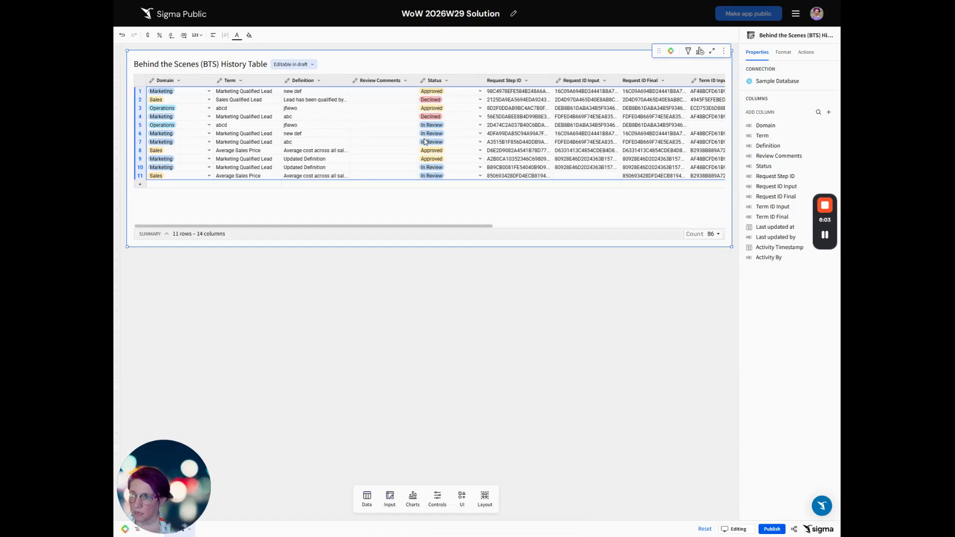
scroll(423, 142, right, 8)
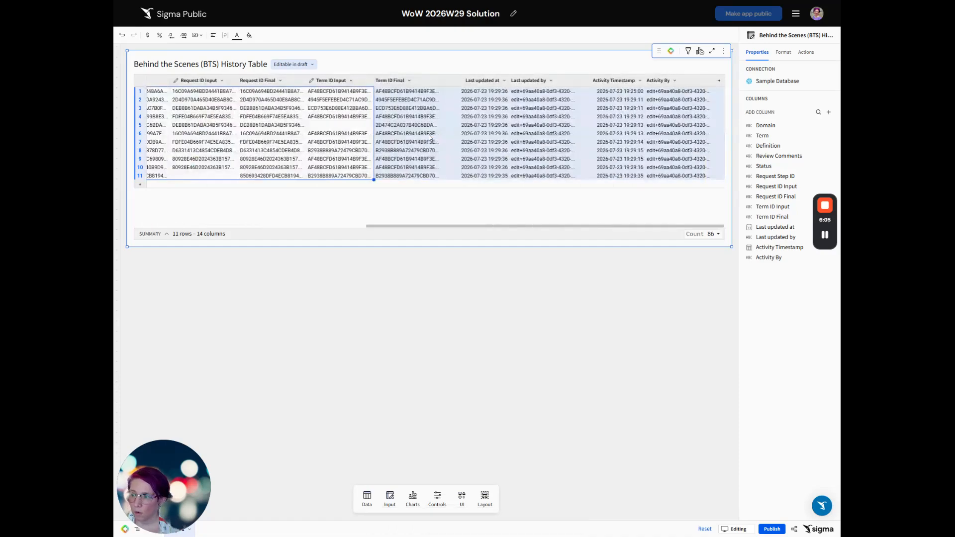
scroll(430, 138, left, 8)
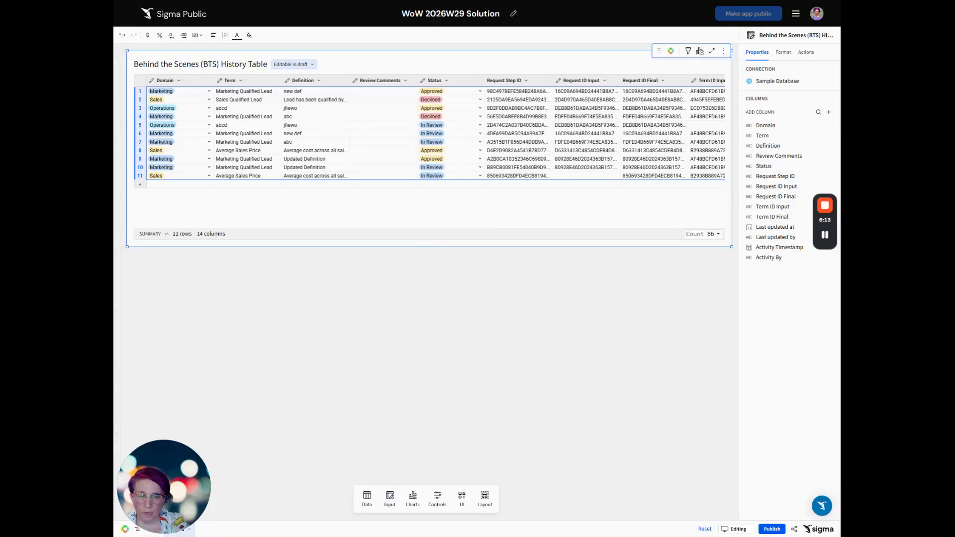
Create a child table from the history table, trying a grouping by Term and undoing it
click(699, 51)
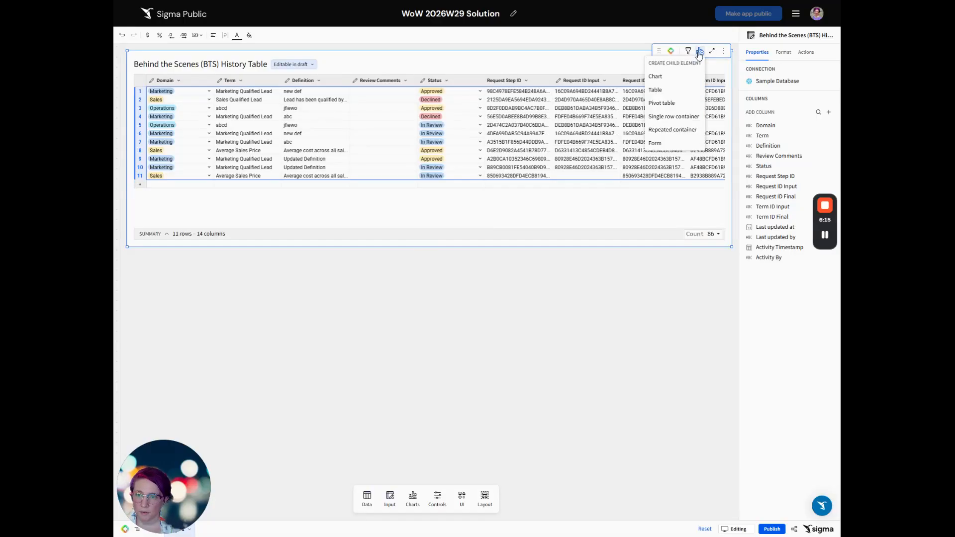
click(663, 90)
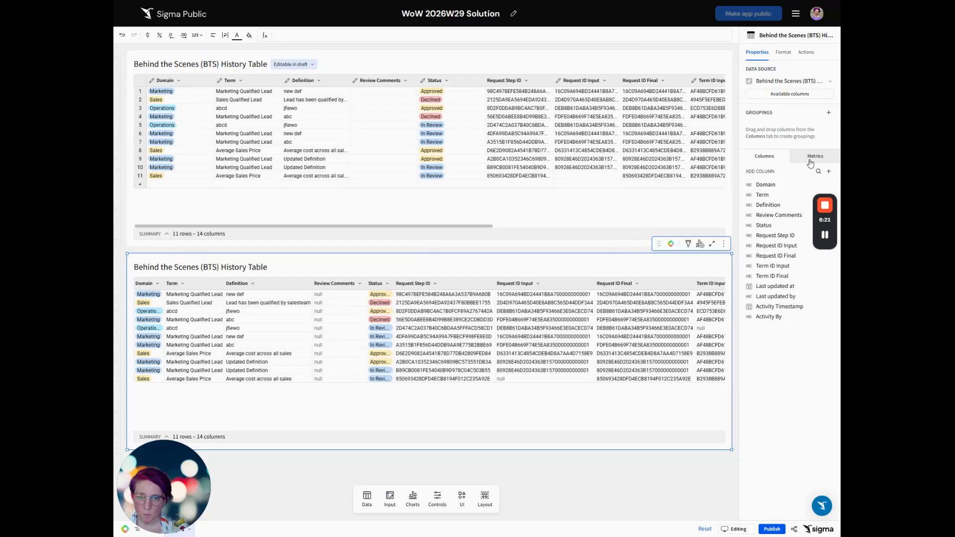
drag(762, 195, 786, 130)
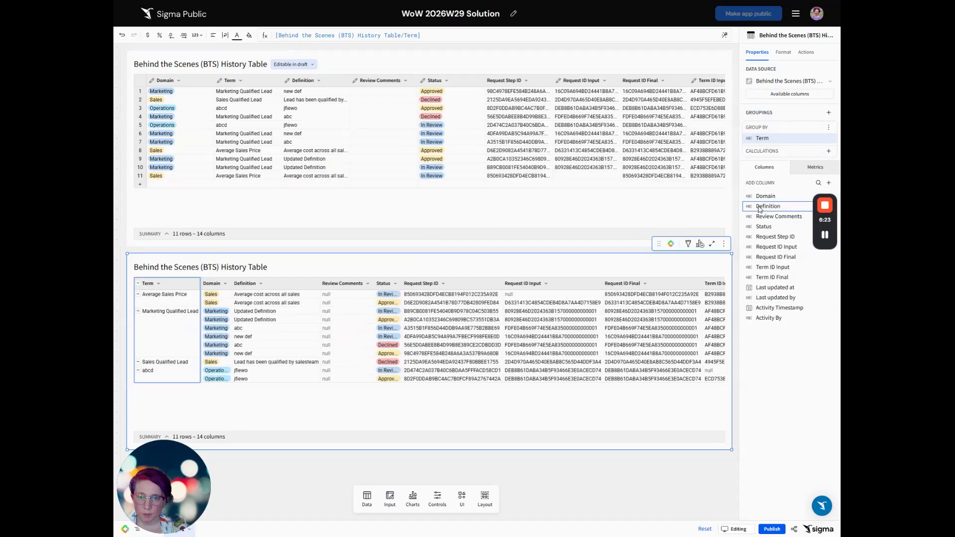
click(122, 35)
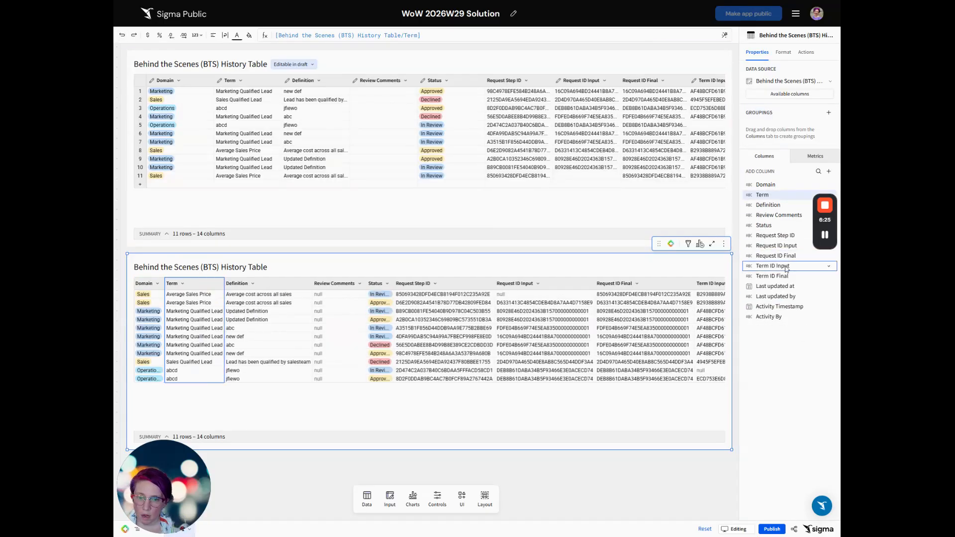
Group the child table by Term ID Final and rename the grouping column Term ID
drag(792, 276, 776, 138)
double_click(772, 138)
double_click(782, 138)
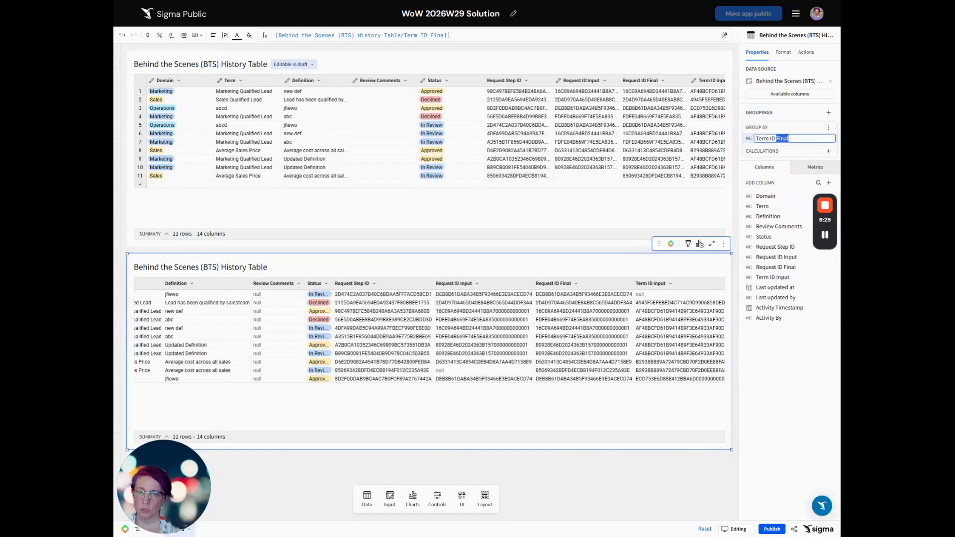
key(BackSpace)
key(BackSpace)
key(Return)
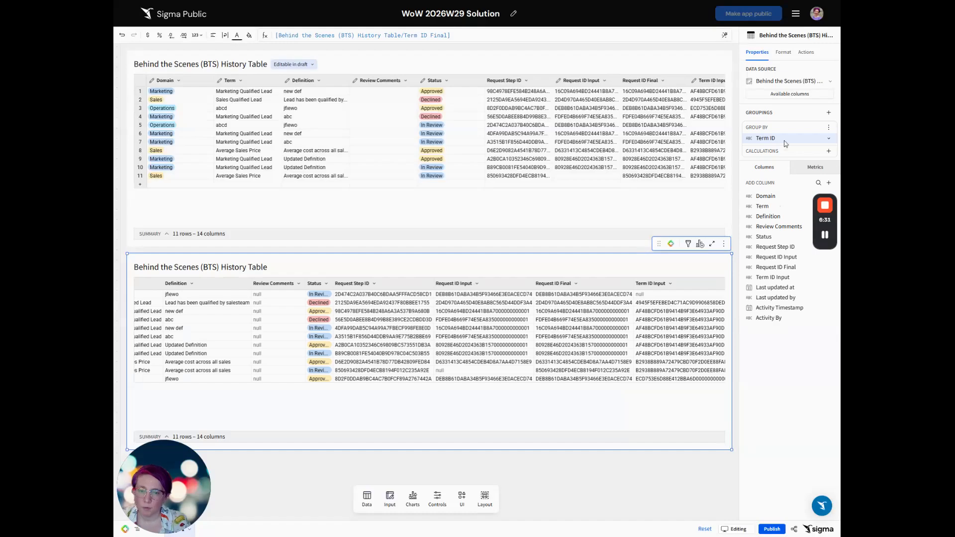
Add a second grouping by Request ID Final beneath Term ID and rename its column Request ID
drag(790, 269, 779, 115)
double_click(781, 178)
double_click(791, 178)
key(BackSpace)
key(BackSpace)
key(Return)
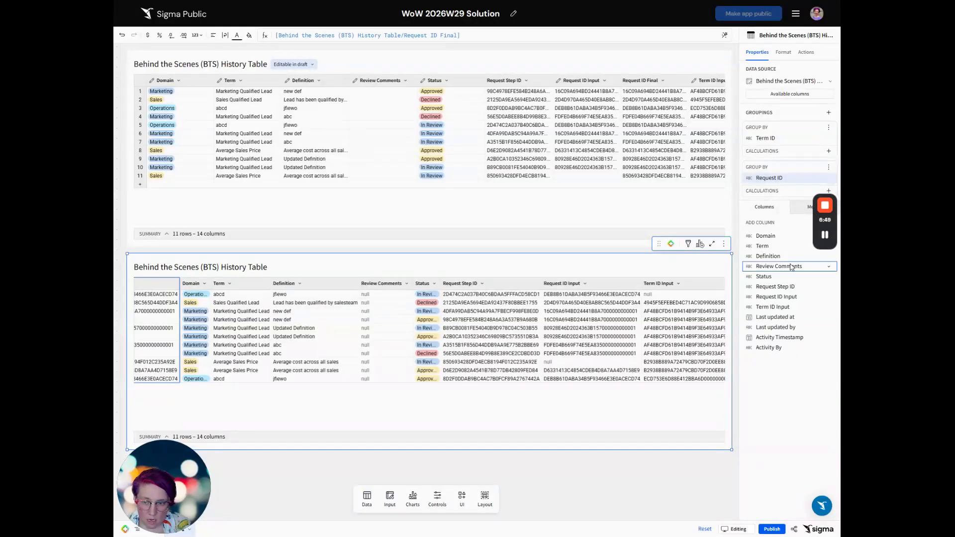
Add a calculation to the child table's Request ID grouping with the formula MinIf([Activity Timestamp], [Status] = "In Review")
click(829, 191)
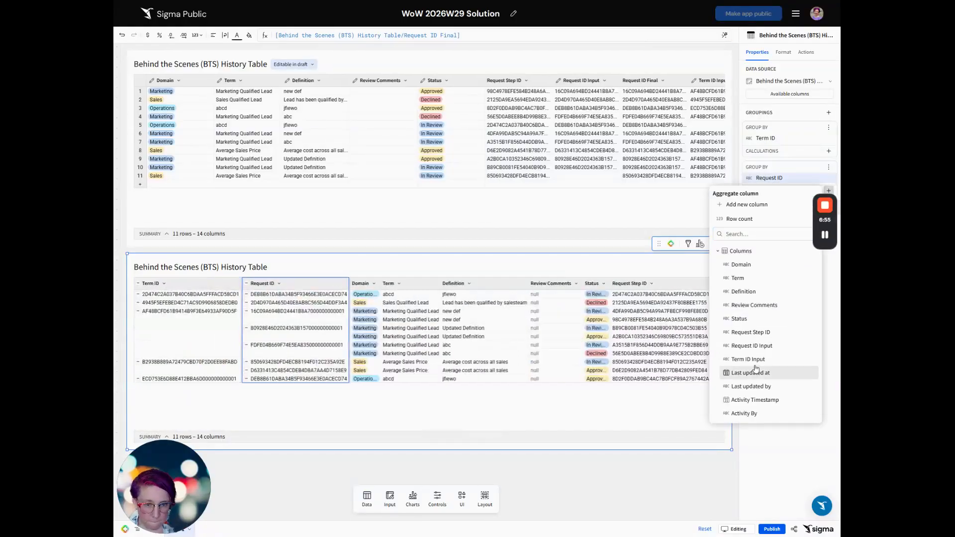
click(762, 402)
click(308, 34)
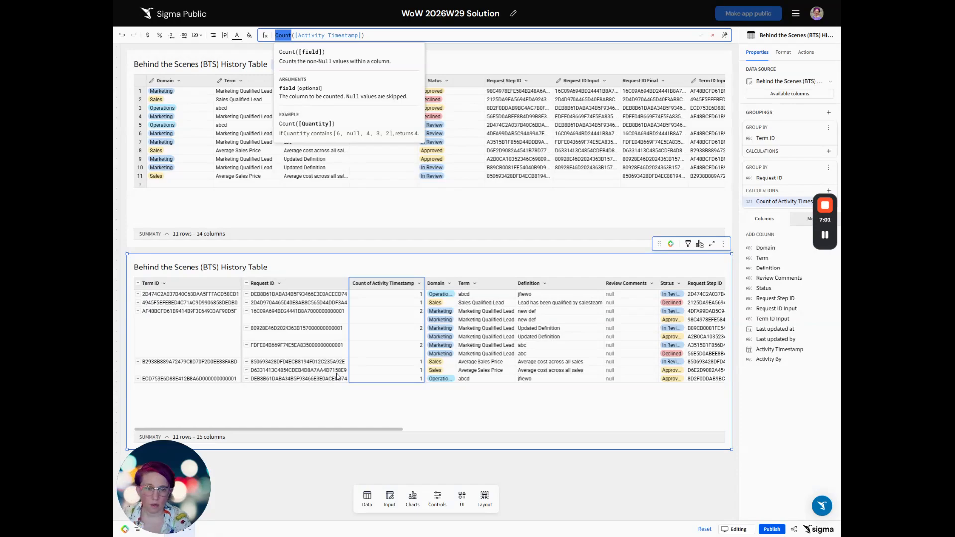
text(MinIf)
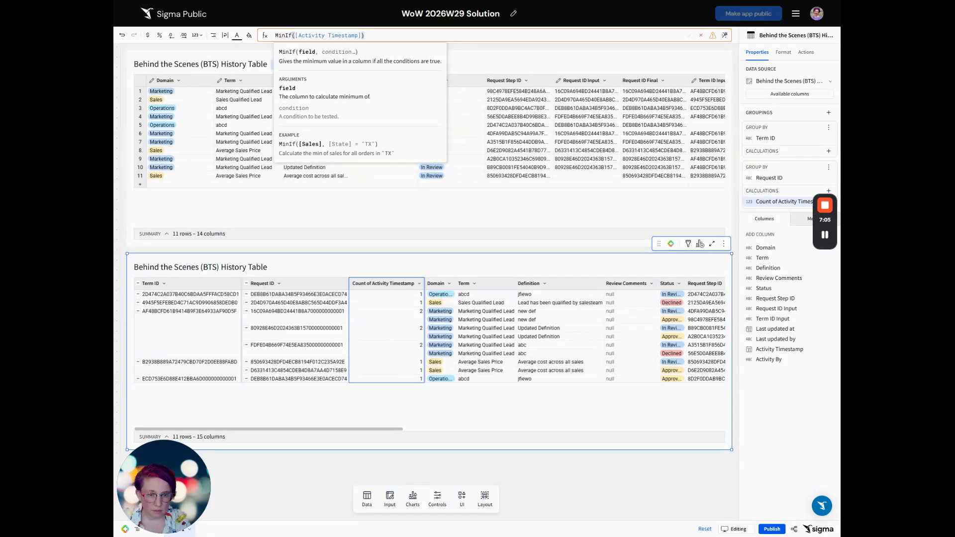
key(End)
key(Left)
text(, activ)
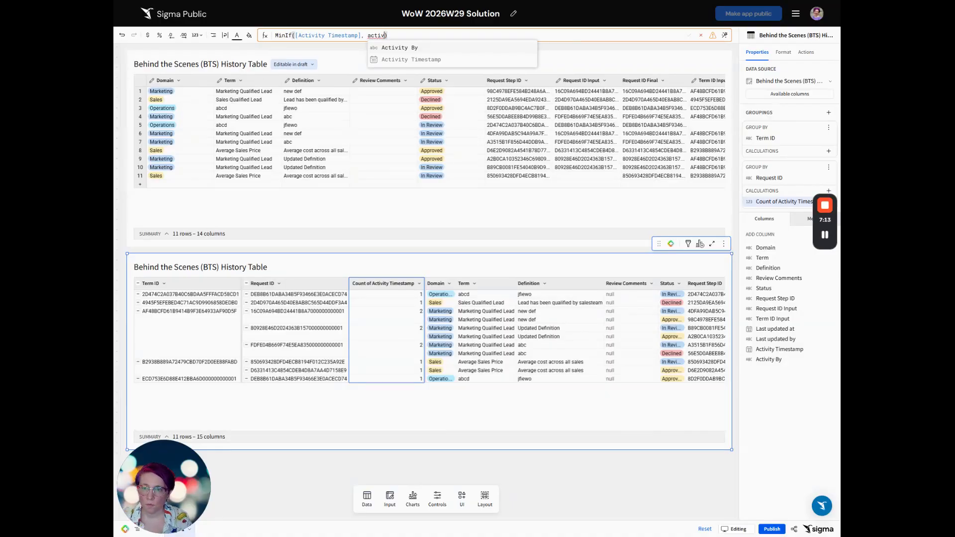
key(Return)
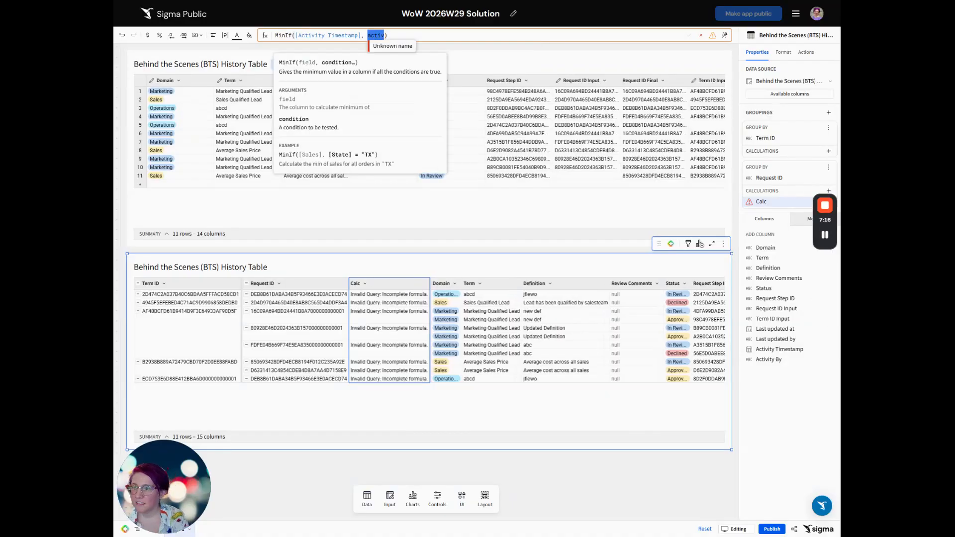
text(statu)
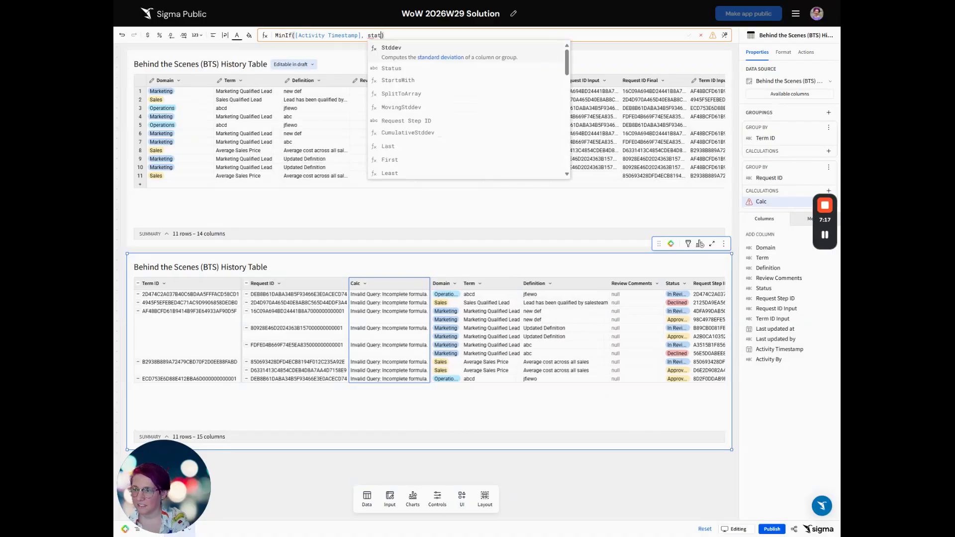
key(Return)
text(= "In)
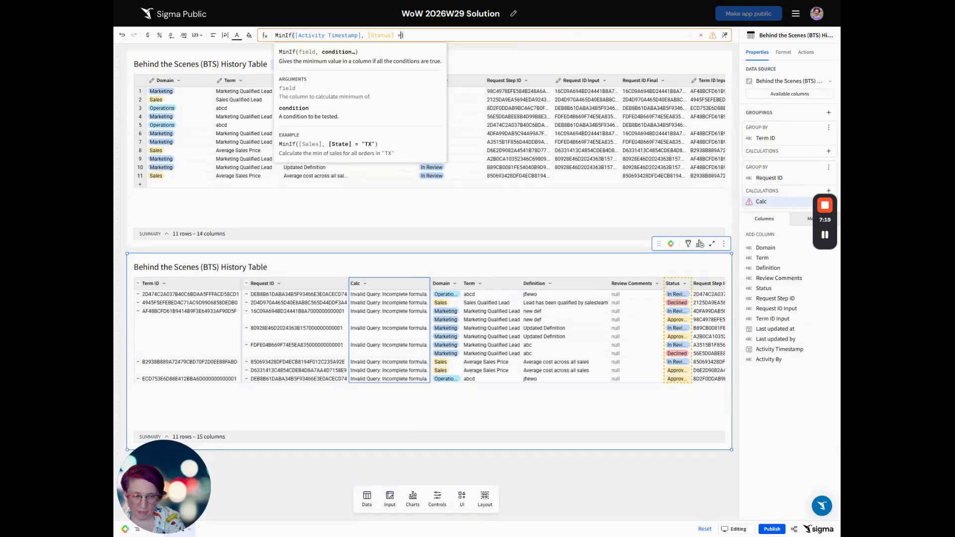
text( Review")
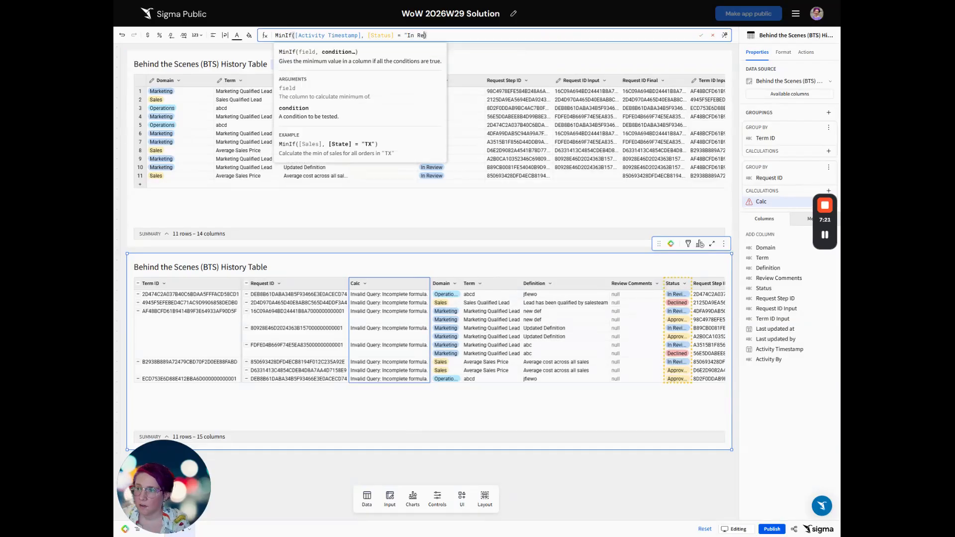
key(Return)
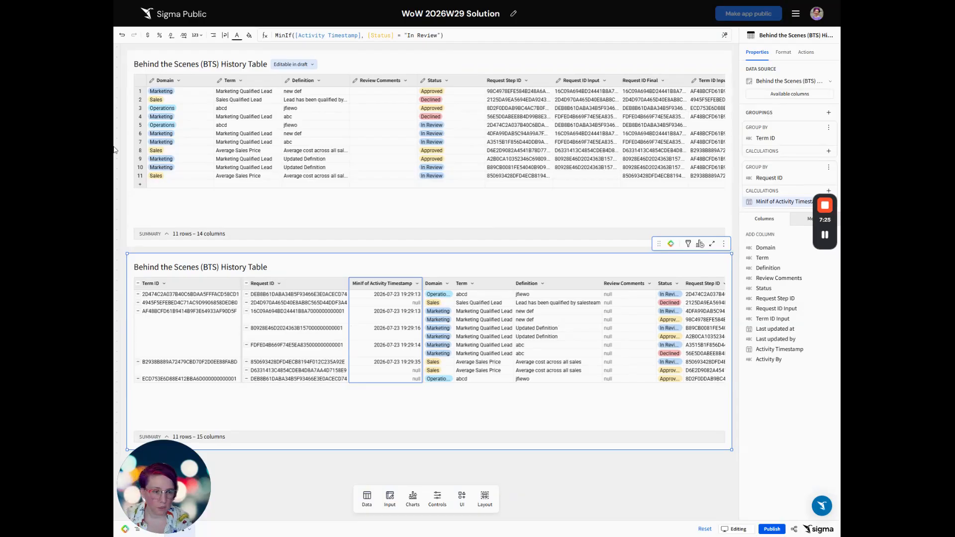
Rename the MinIf calculation column Request Created
key(F2)
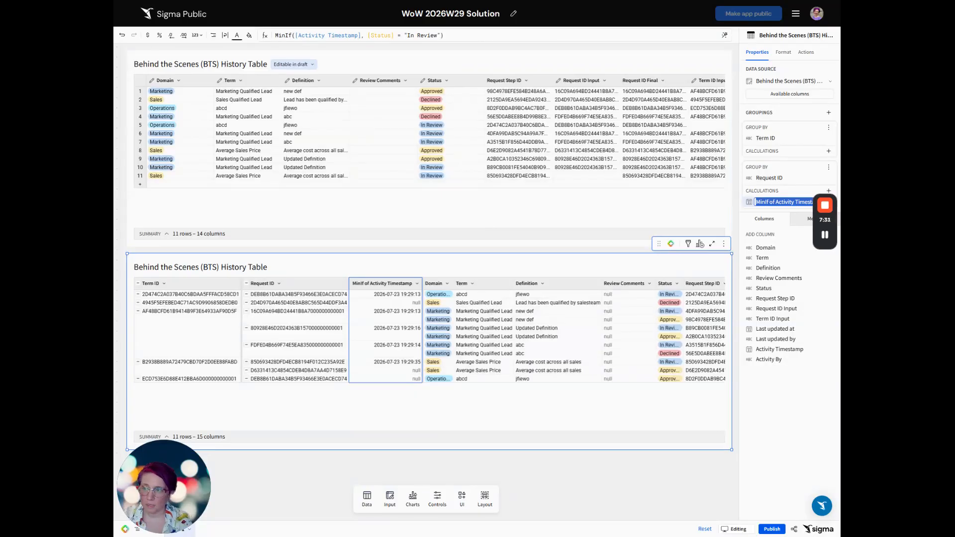
text(Request)
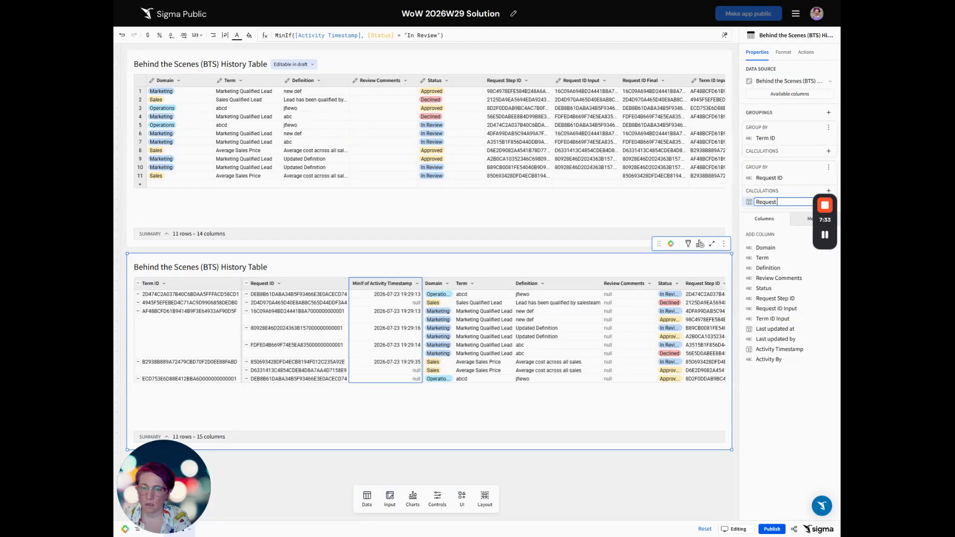
text( Created)
key(Return)
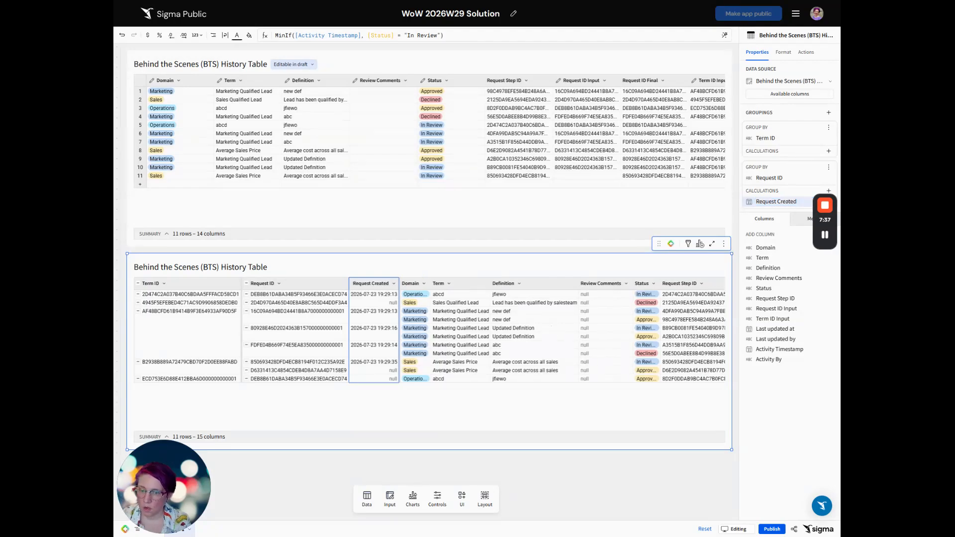
Duplicate the Request Created column and change the copy's formula to MaxIf([Activity Timestamp], [Status] = "Approved")
key(ctrl+d)
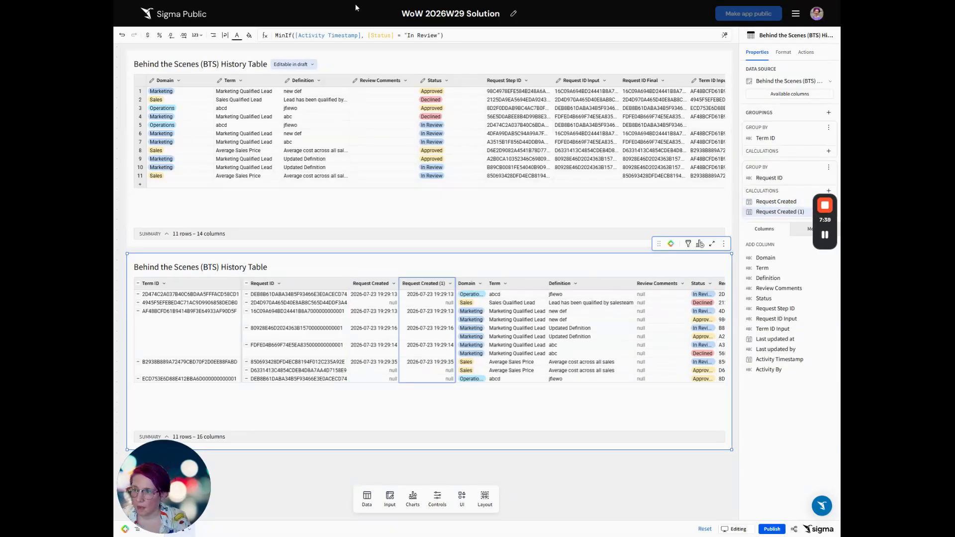
click(268, 37)
key(shift+Right)
key(BackSpace)
text(Max)
key(Return)
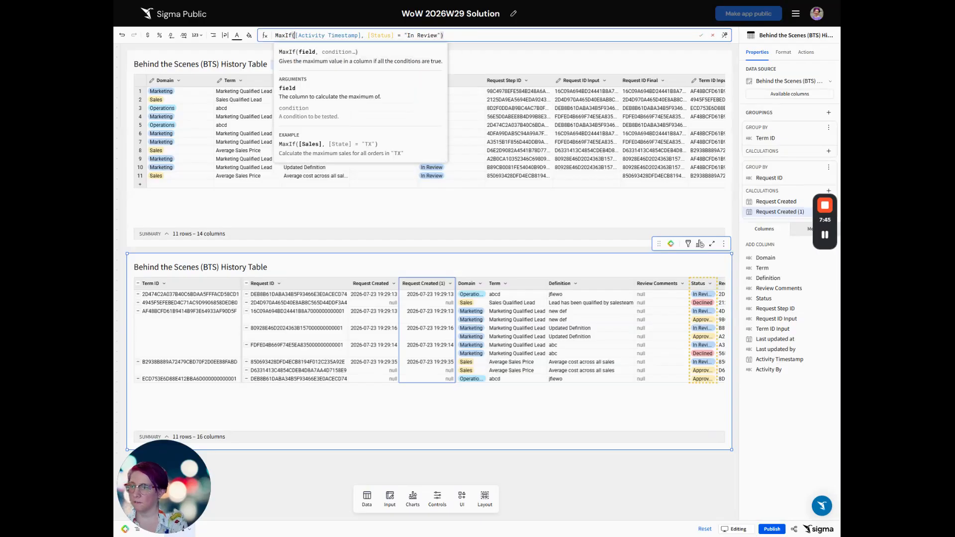
drag(407, 35, 438, 35)
text(Approved)
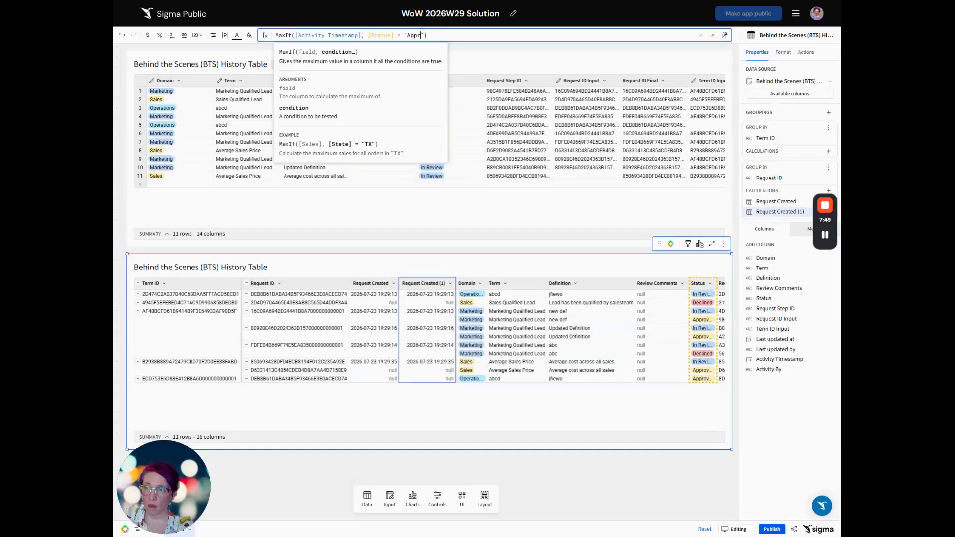
key(Return)
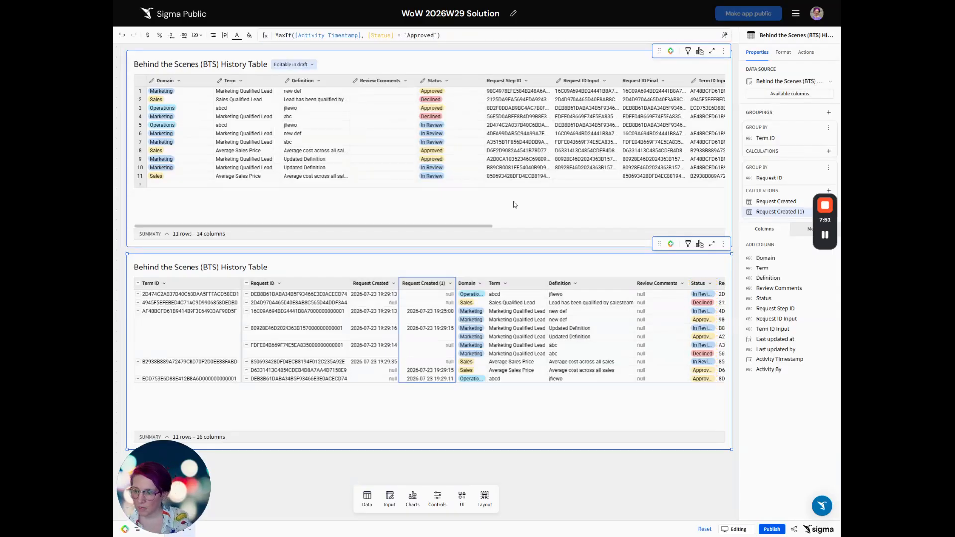
Rename the duplicated MaxIf column Request Approved
key(F2)
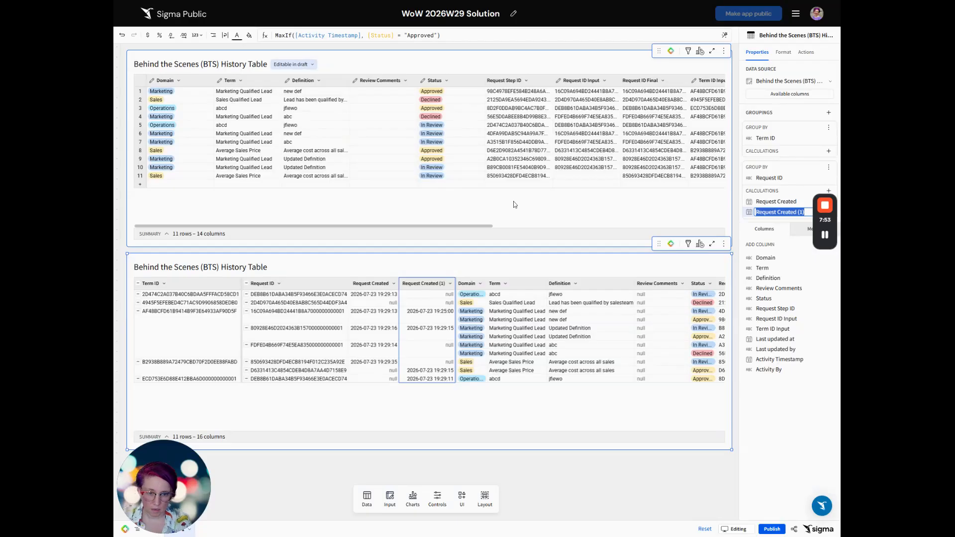
text(Request Approved)
key(Return)
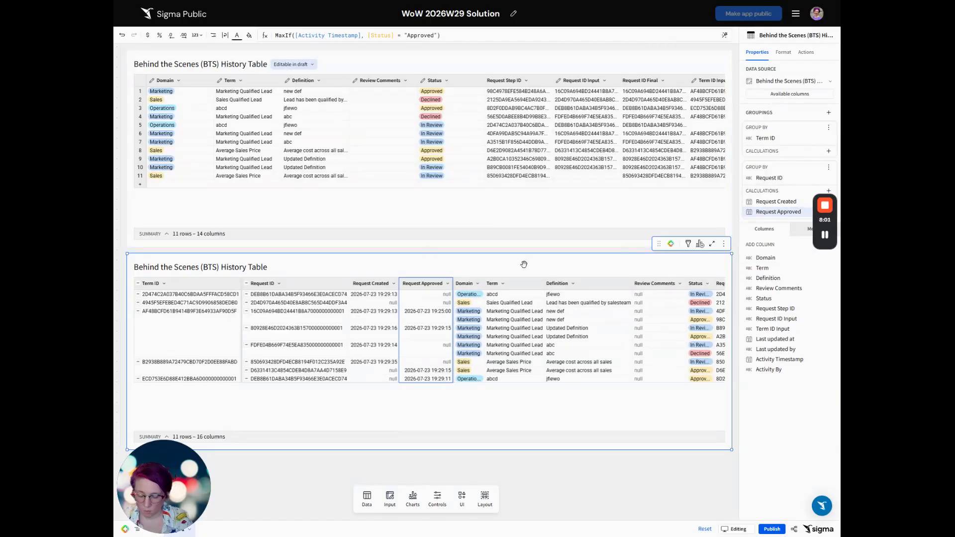
Add another calculation after Request Approved with the formula Max([Activity Timestamp])
key(alt+equal)
text(ma)
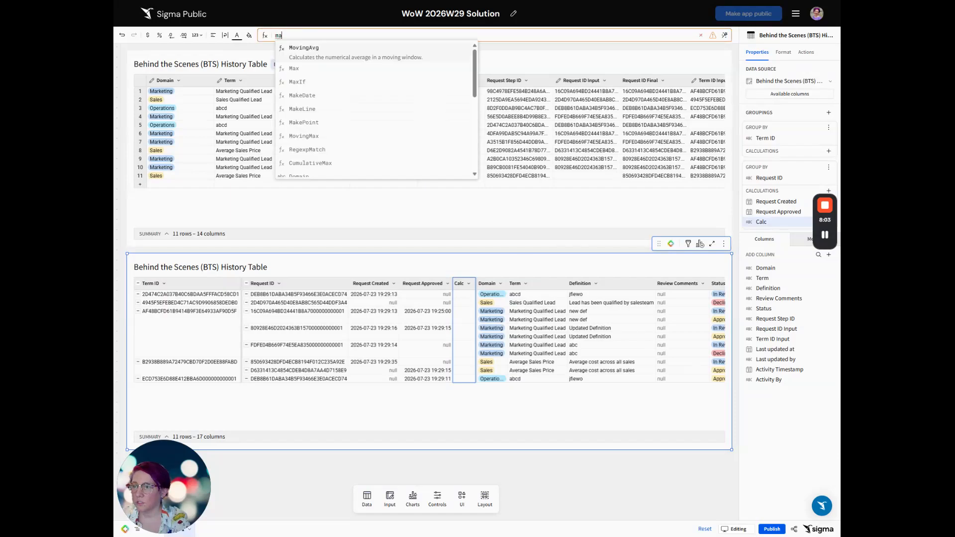
text(x(activi)
key(Down)
key(Return)
key(Return)
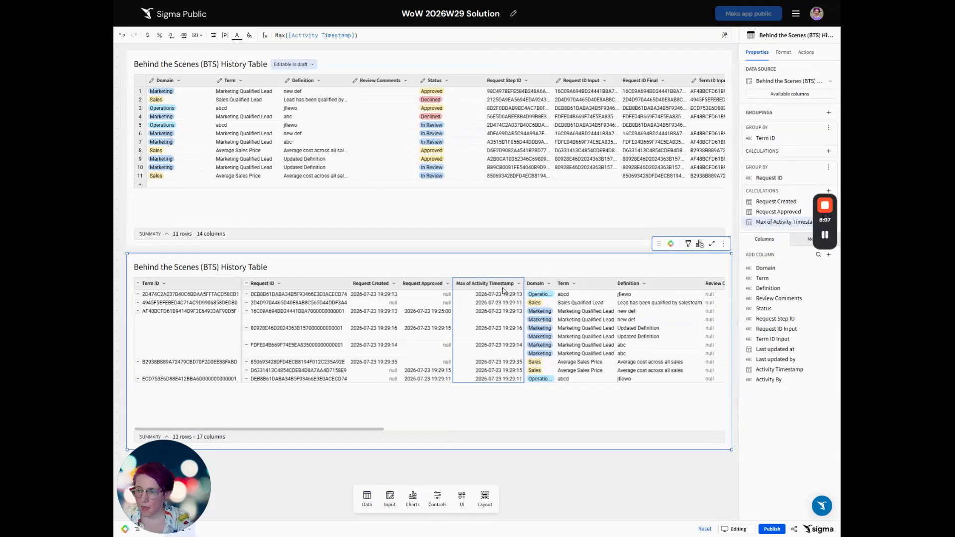
Rename the maximum activity timestamp column Request Latest Activity
double_click(502, 288)
text(Reque)
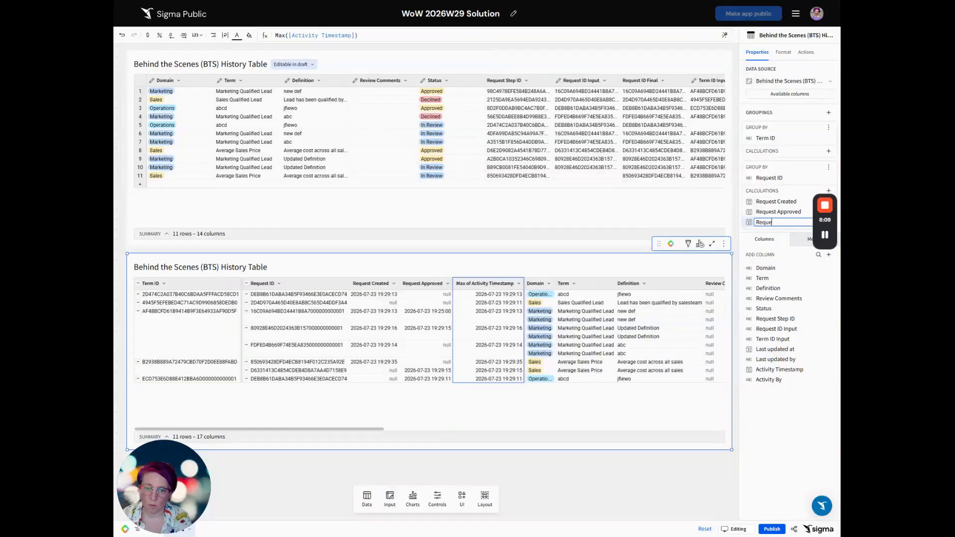
text(st Latest Activity)
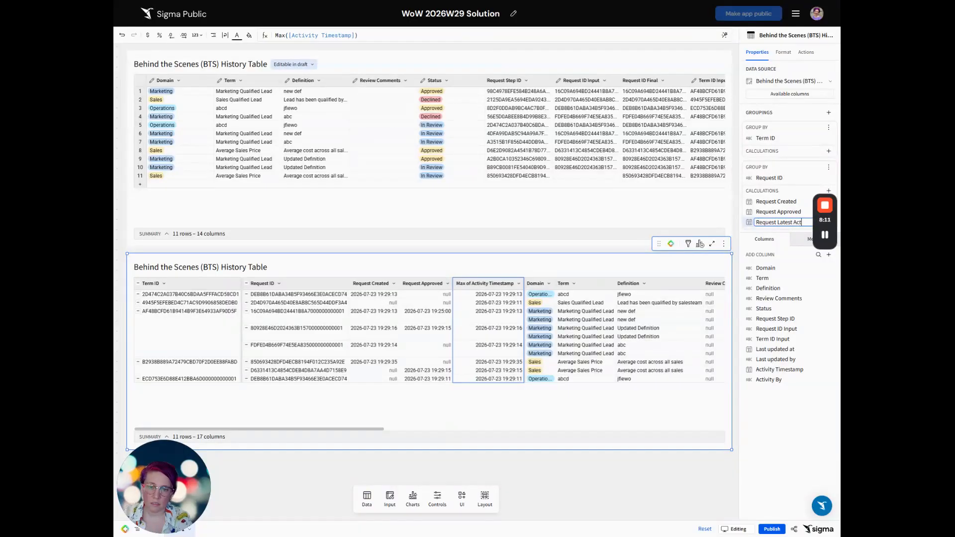
key(Return)
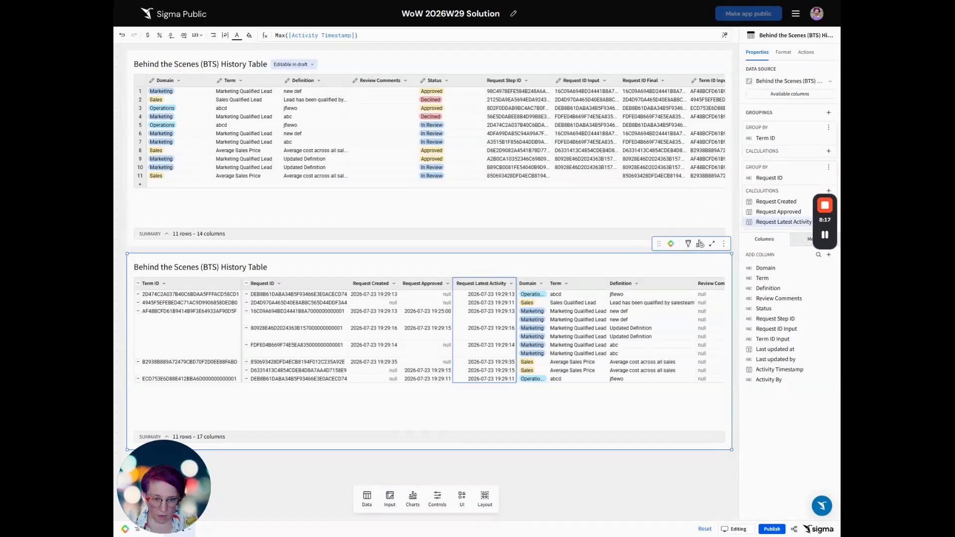
Add a column after Request Latest Activity with the formula If([Activity Timestamp] = [Request Latest Activity], [Status])
right_click(495, 284)
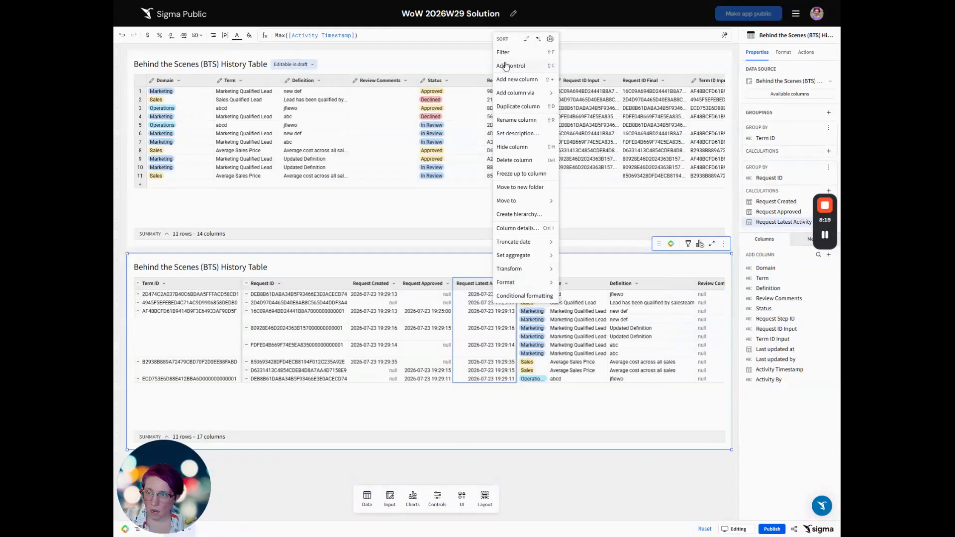
click(529, 81)
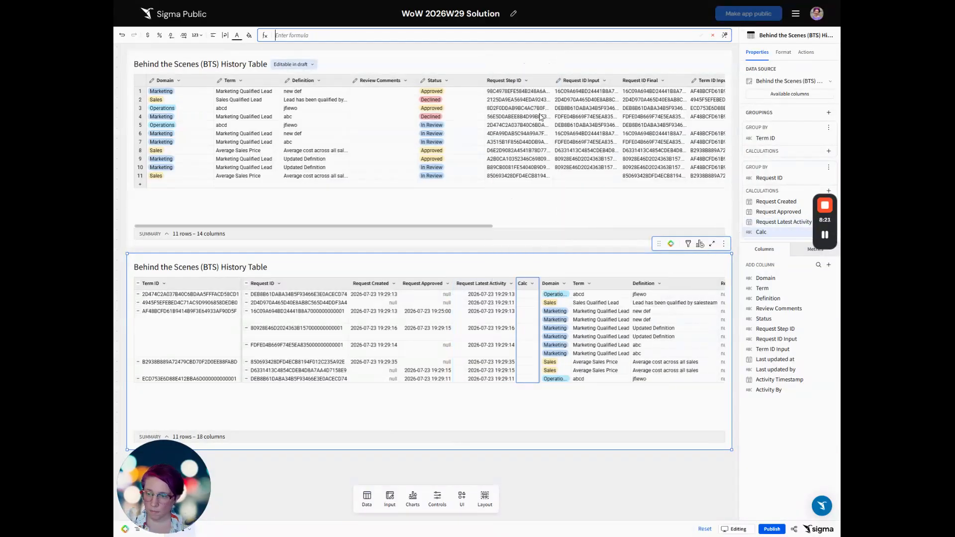
double_click(523, 284)
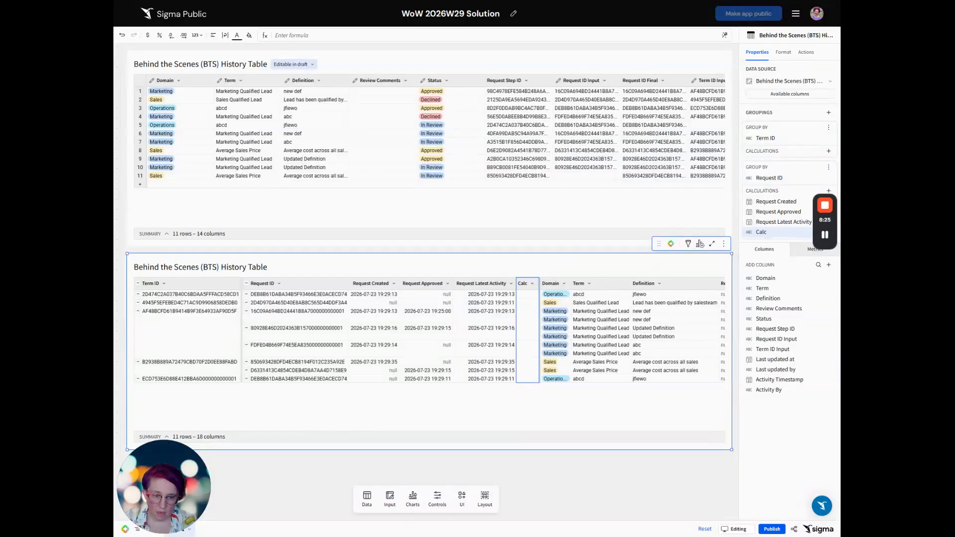
text(If([Activity Timestamp] = [Request Latest Activity], [Activity]))
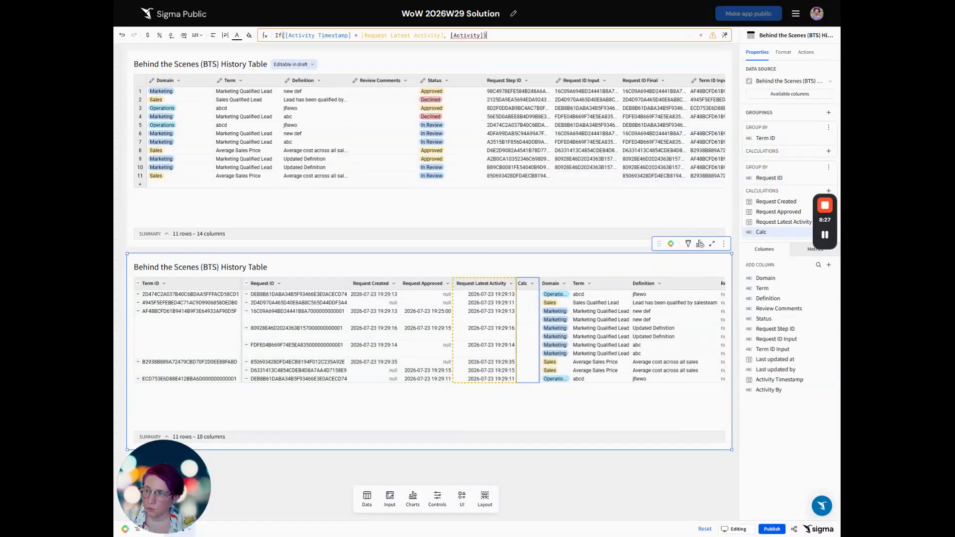
key(Left)
key(BackSpace)
key(BackSpace)
key(BackSpace)
key(BackSpace)
key(BackSpace)
key(BackSpace)
key(BackSpace)
key(BackSpace)
key(BackSpace)
key(BackSpace)
text([Status])
key(Return)
key(Return)
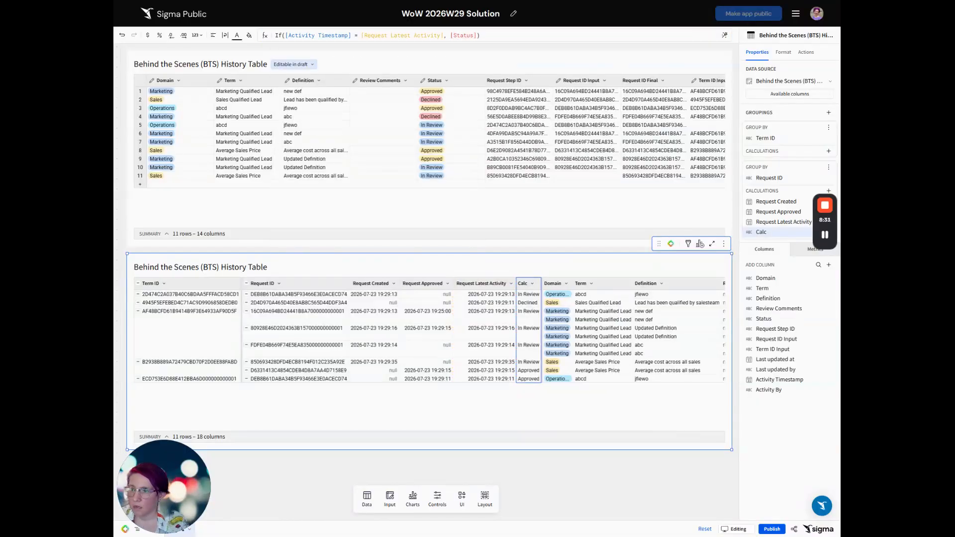
Rename the conditional status column Current Status Intermediary
double_click(522, 287)
text(Curretn)
key(BackSpace)
key(BackSpace)
text(nt Sta)
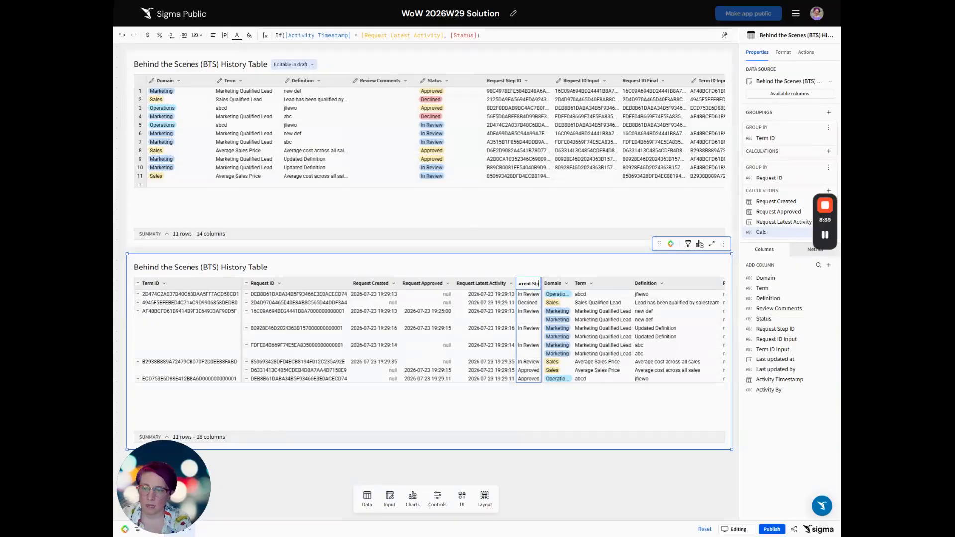
text(tus Intermediary)
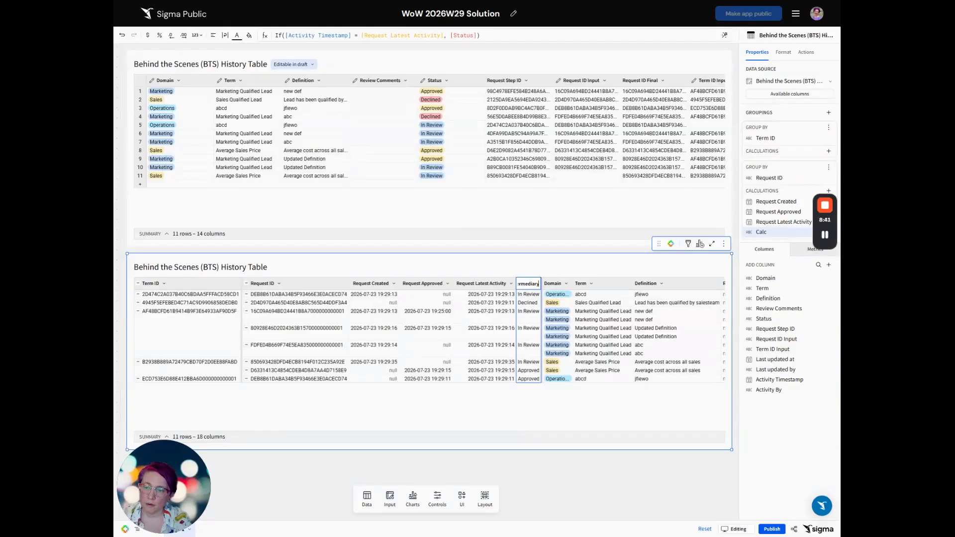
key(Return)
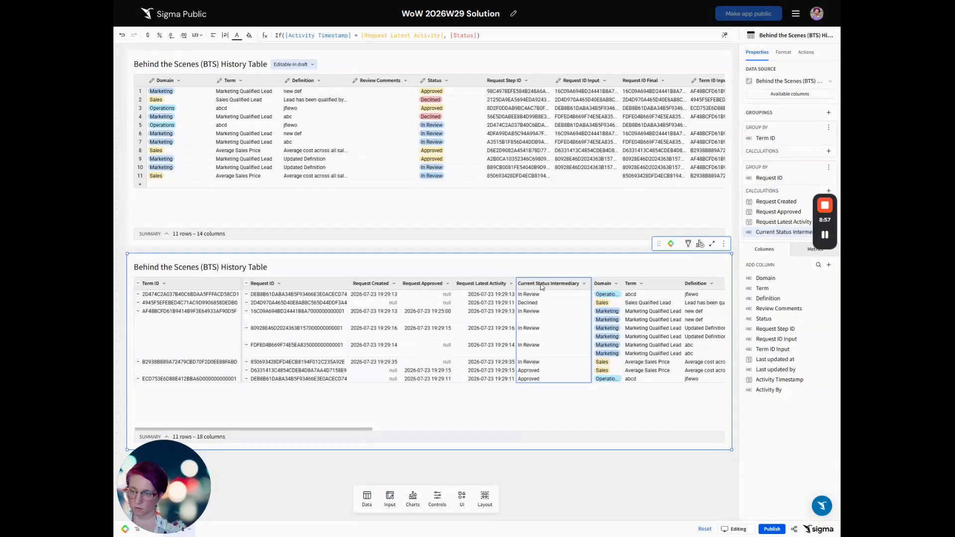
Try a calculation returning "Retired" for Approved requests where Term Last Approved differs from Request Latest Activity, and remove it along with Current Status Intermediary
key(alt+=)
text(If([Current Status Intermediary] = "Approved" and [Term Last Approved] != [Request Latest Activity], "Retired", [Current Status Intermediary]))
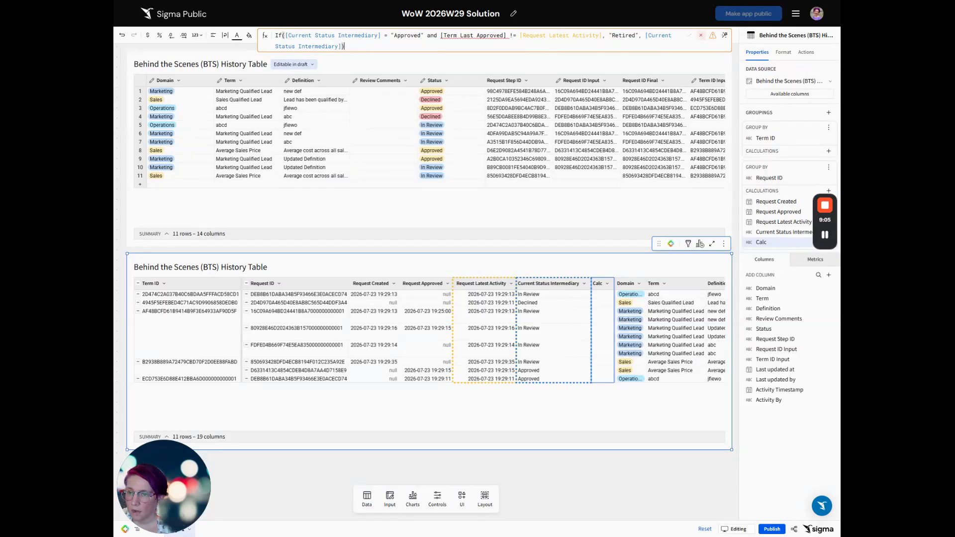
key(Return)
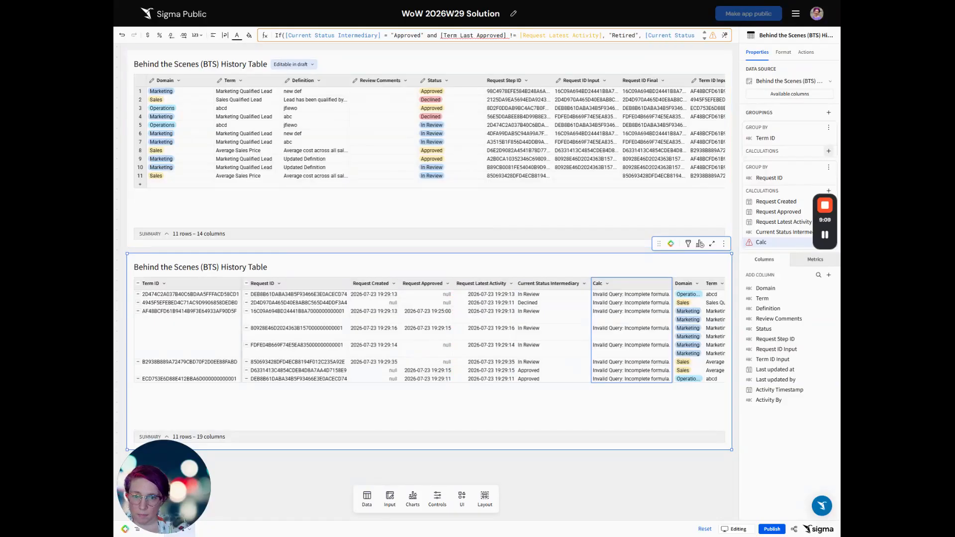
click(826, 238)
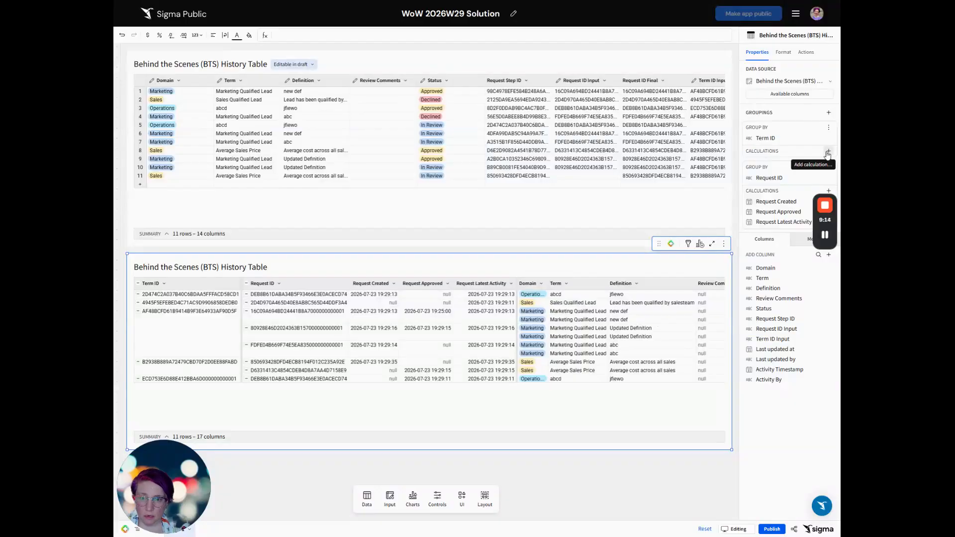
Add the calculation Min([Request Created]) to the Term ID grouping and name it Term Created
click(828, 152)
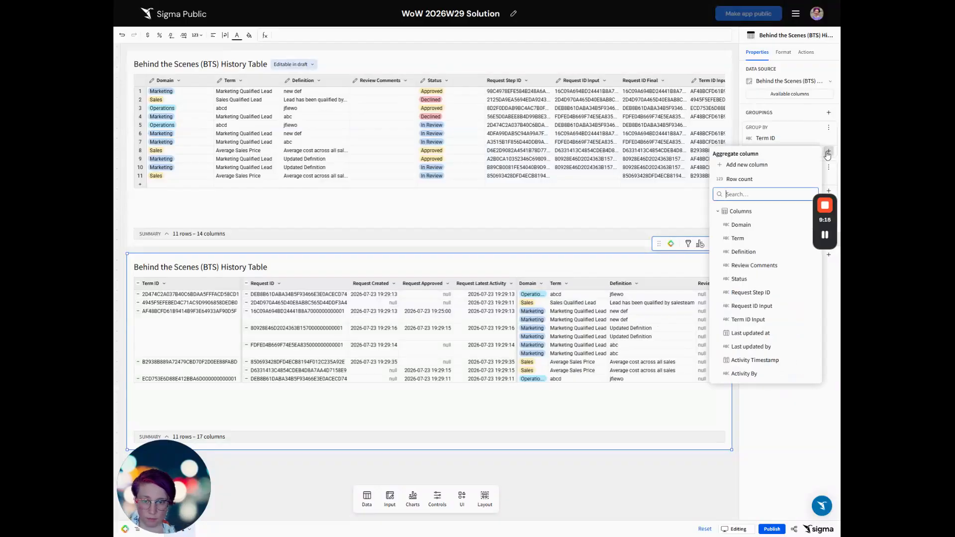
click(749, 166)
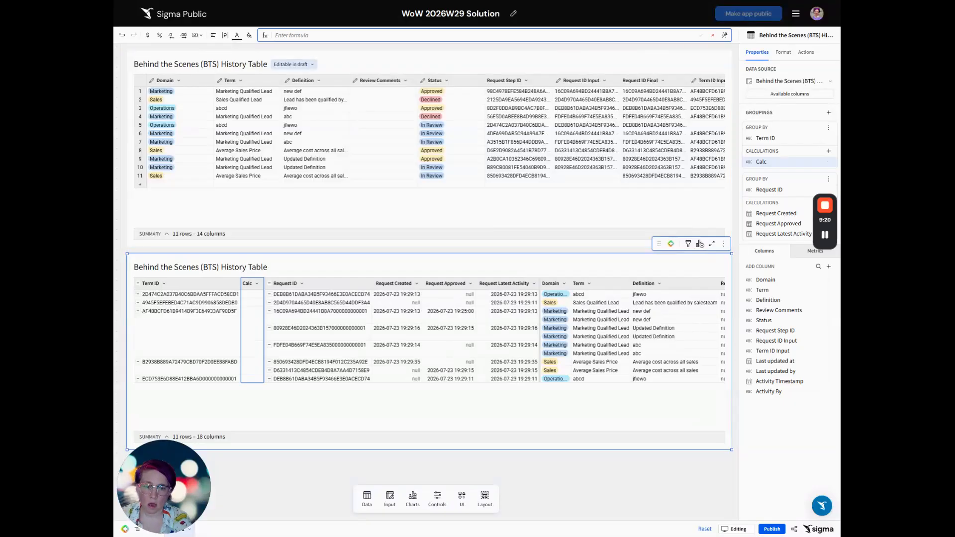
text(min()
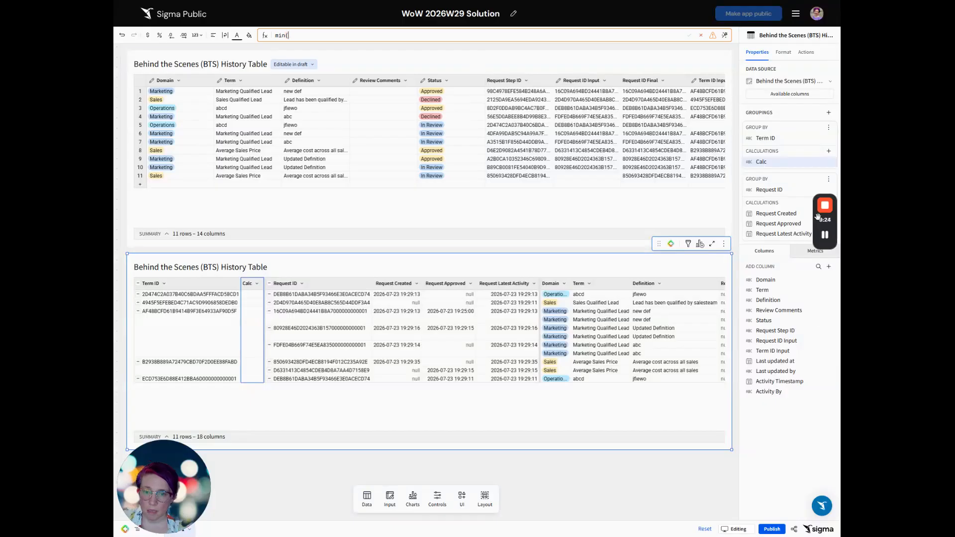
click(791, 214)
key(Return)
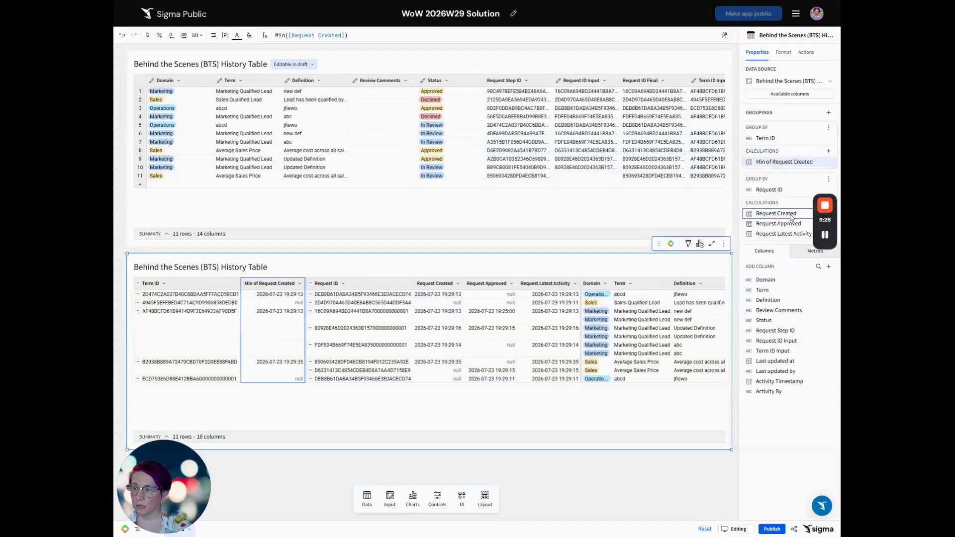
double_click(784, 162)
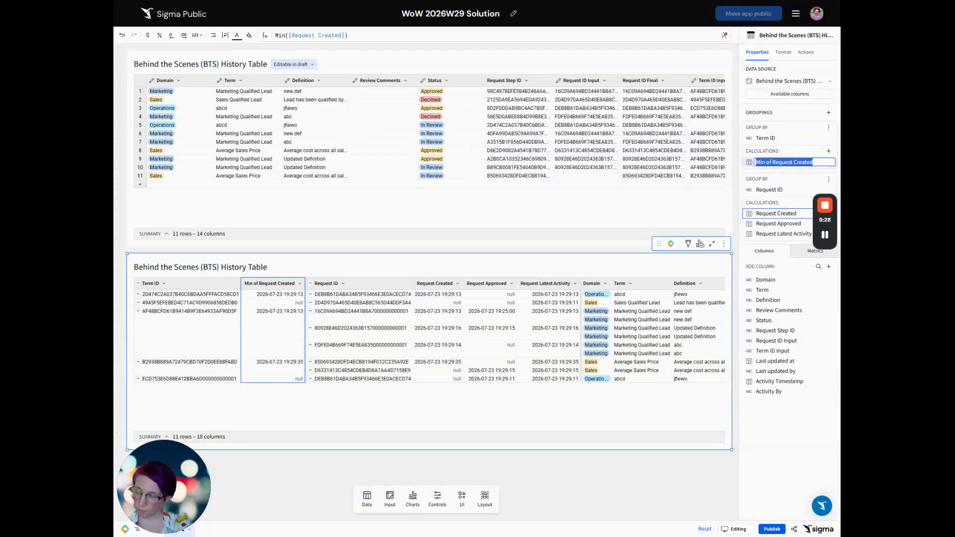
text(Term Created)
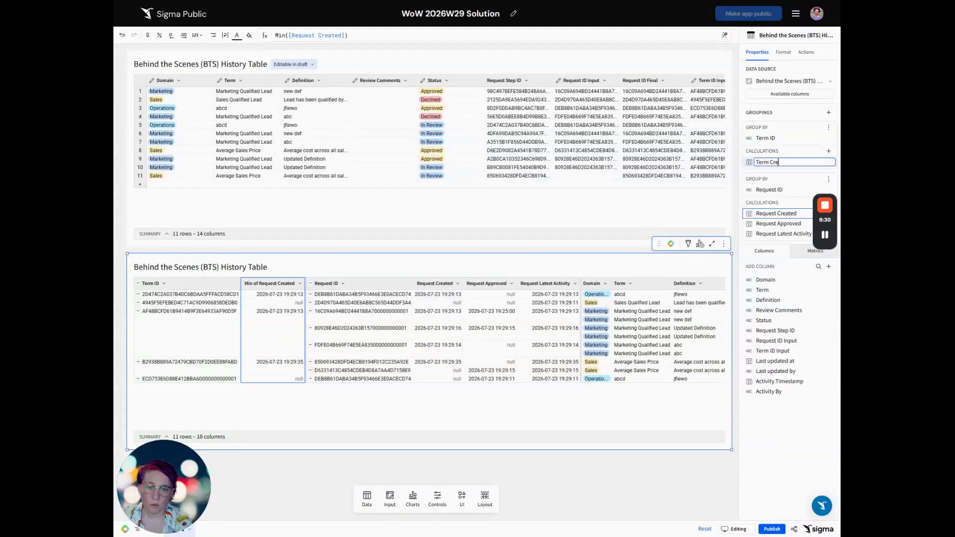
key(Return)
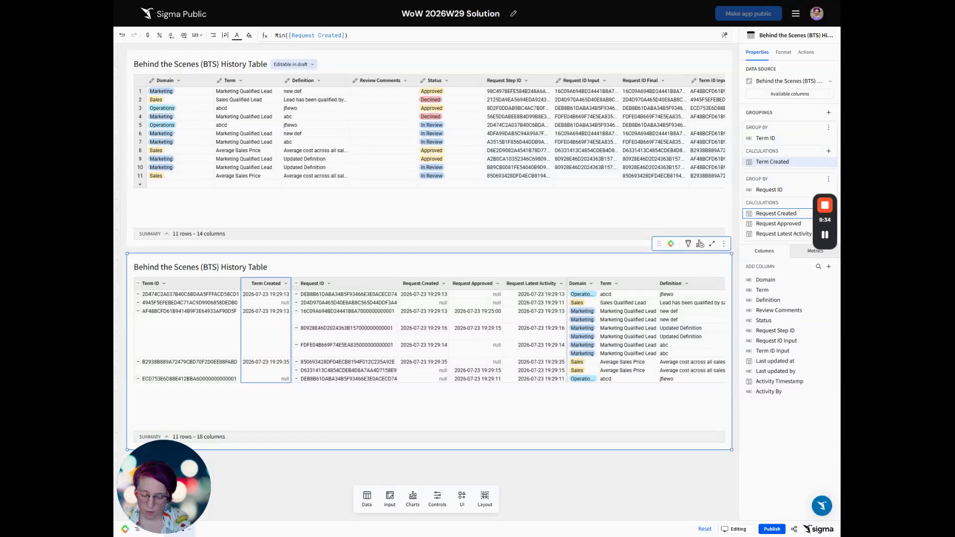
Add the calculation Max([Request Approved]) to the Term ID grouping and name it Term Last Approved
key(alt+=)
text(max()
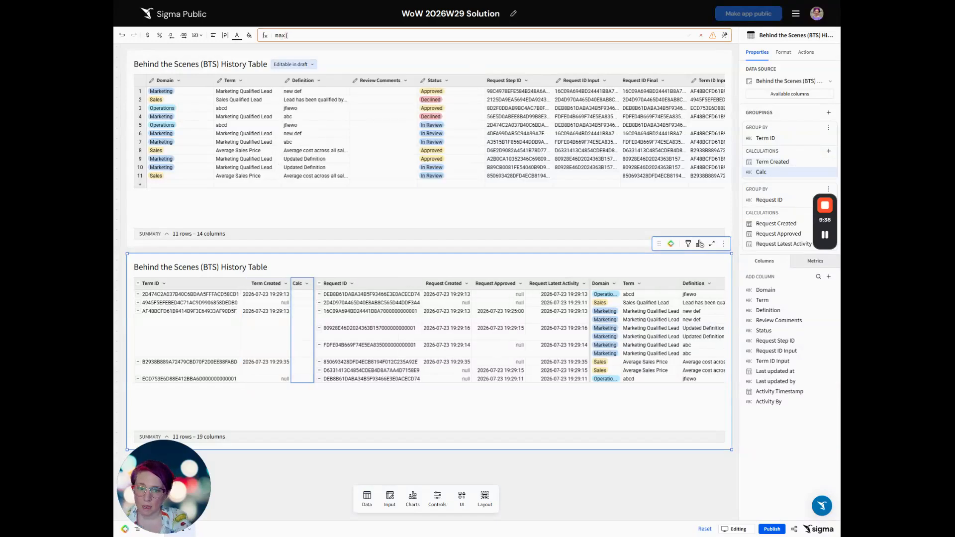
click(759, 234)
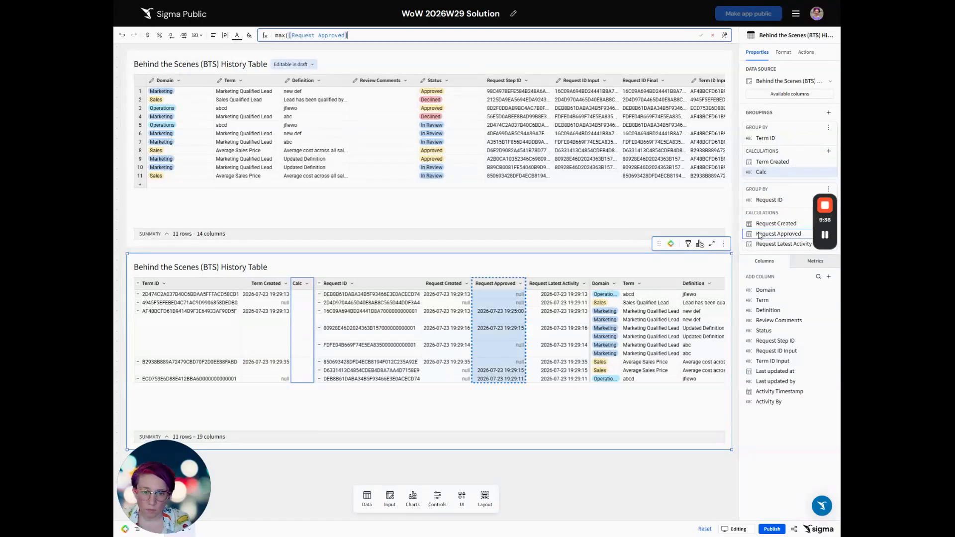
key(Return)
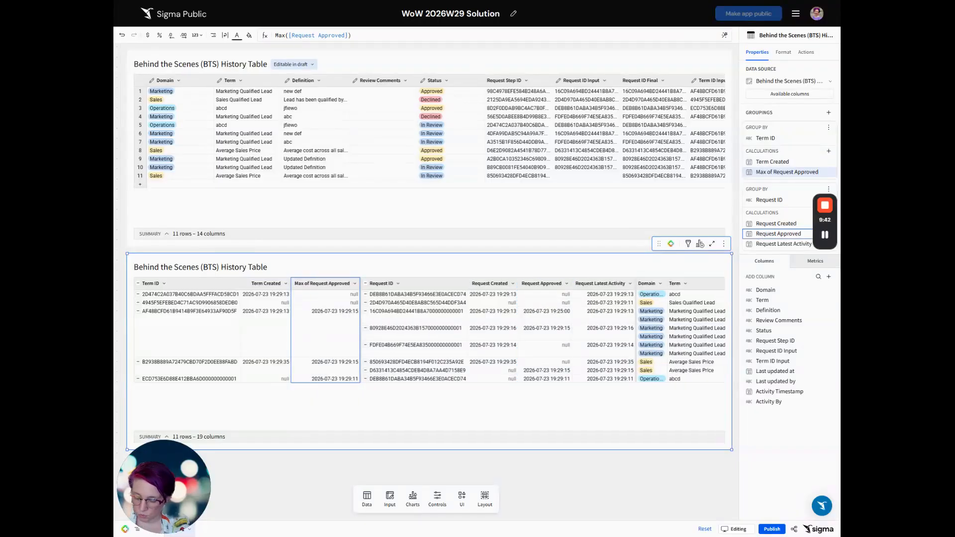
double_click(786, 172)
text(T)
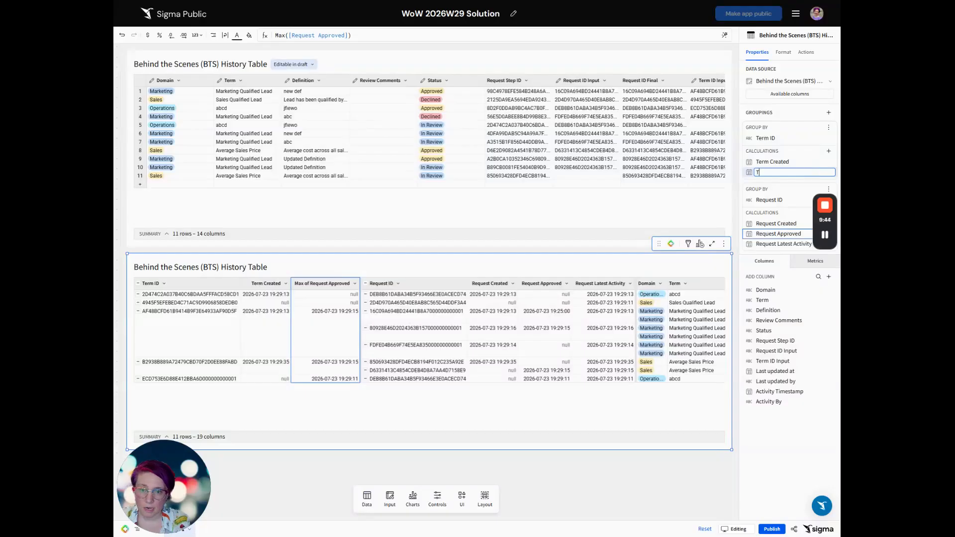
text(erm Last Approved)
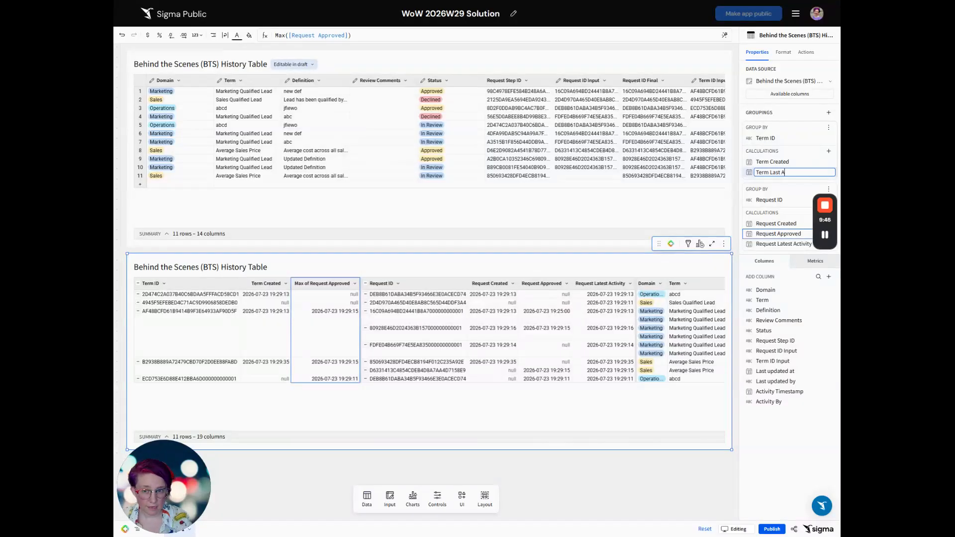
key(Return)
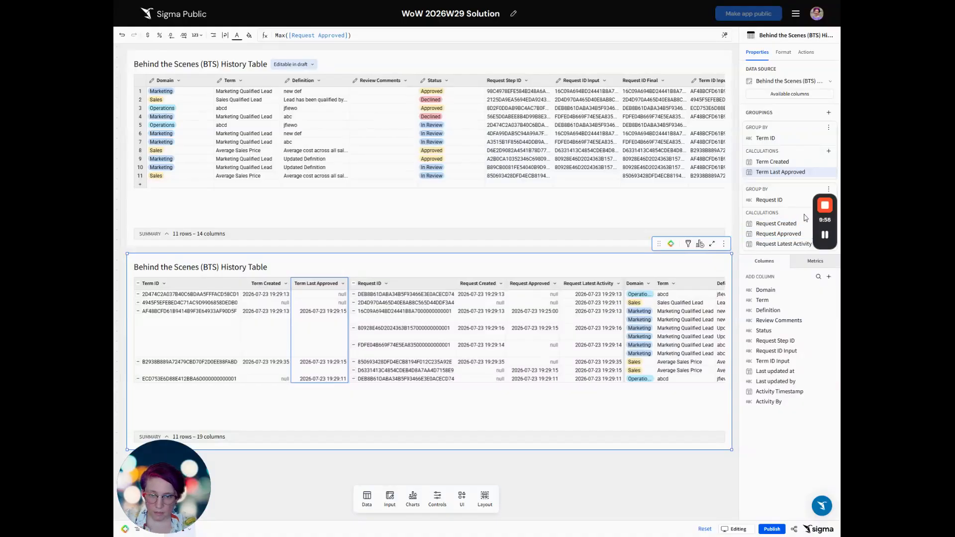
Add a calculation to the Request ID grouping with the formula If([Activity Timestamp] = [Request Latest Activity], [Status])
mouse_move(835, 218)
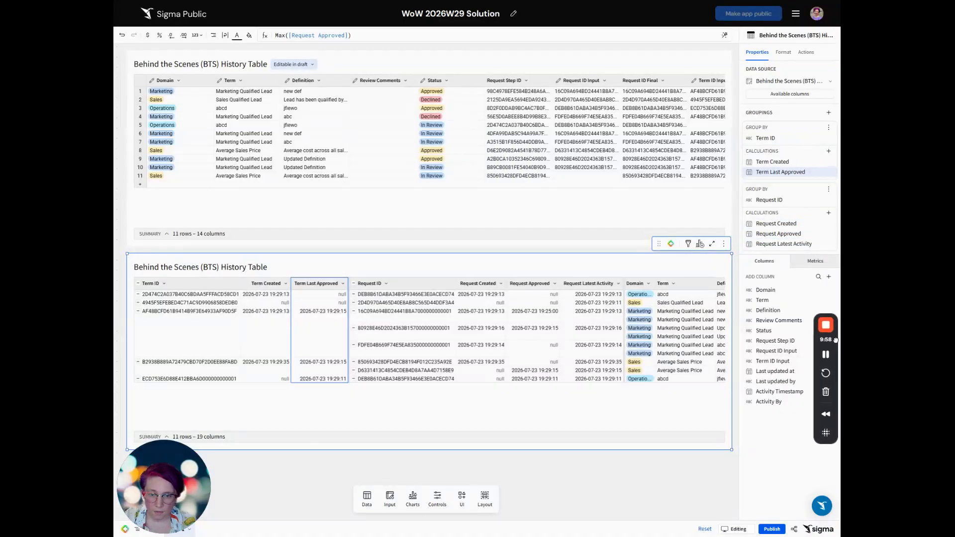
click(829, 214)
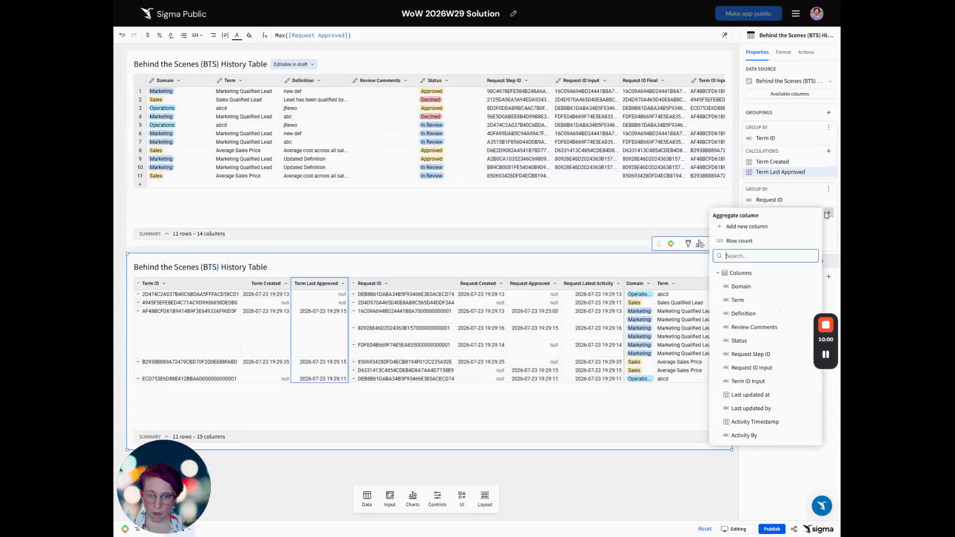
click(786, 228)
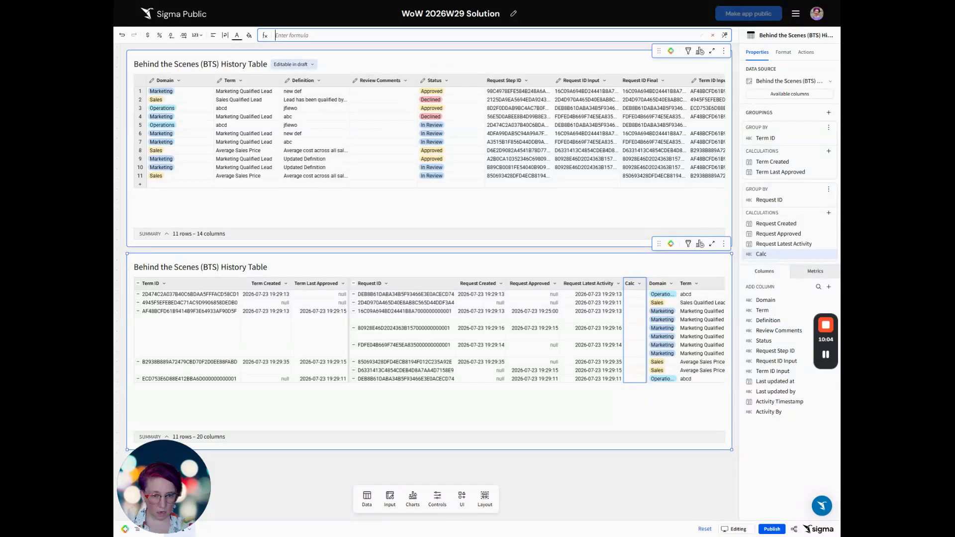
key(Escape)
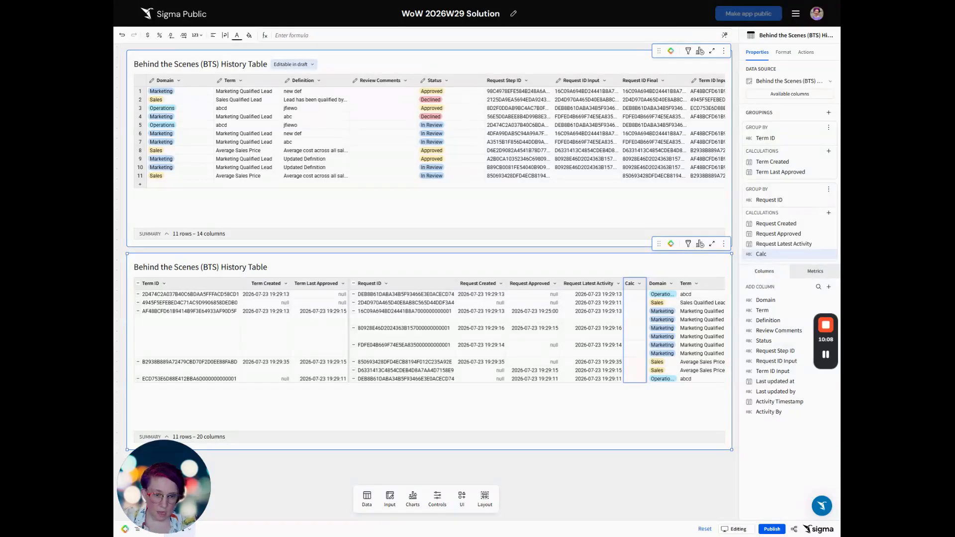
text(If([Activity Timestamp] = [Request Latest Activity], [Activity]))
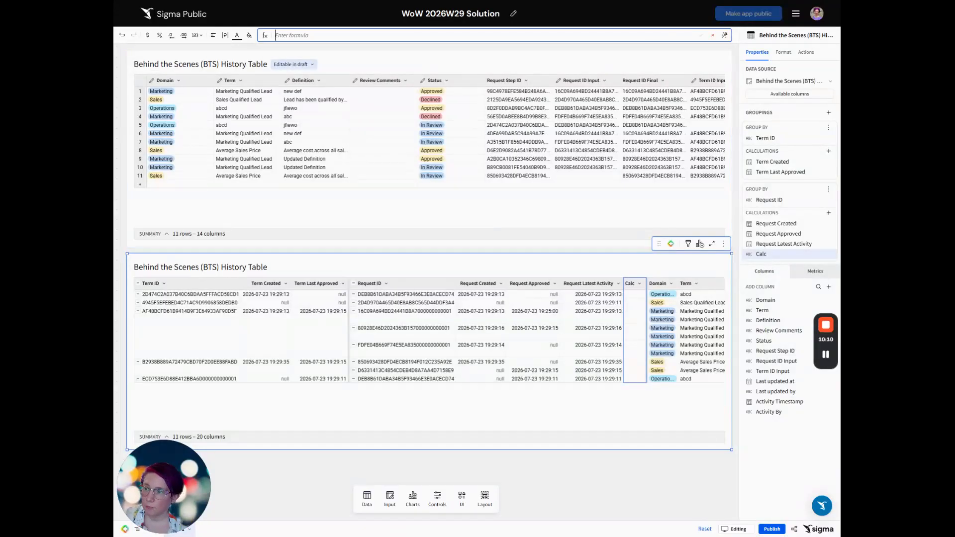
double_click(467, 36)
text(Status)
key(Return)
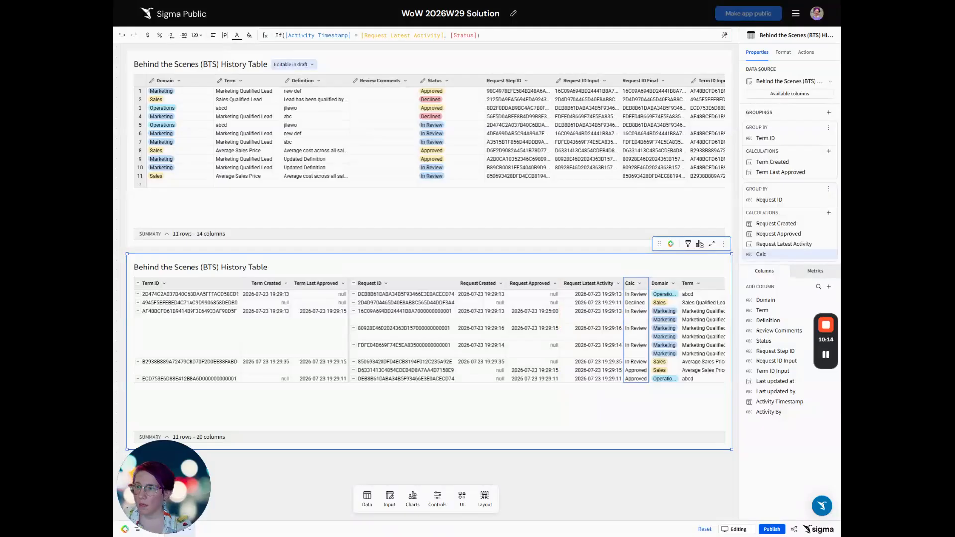
Rename the new Request ID level status calculation Current Status Intermediary
double_click(629, 284)
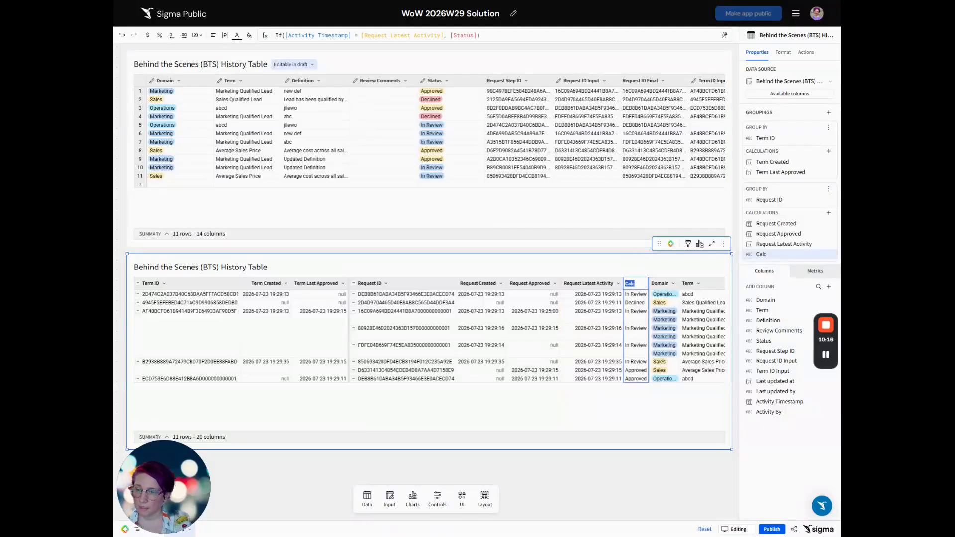
text(Curre)
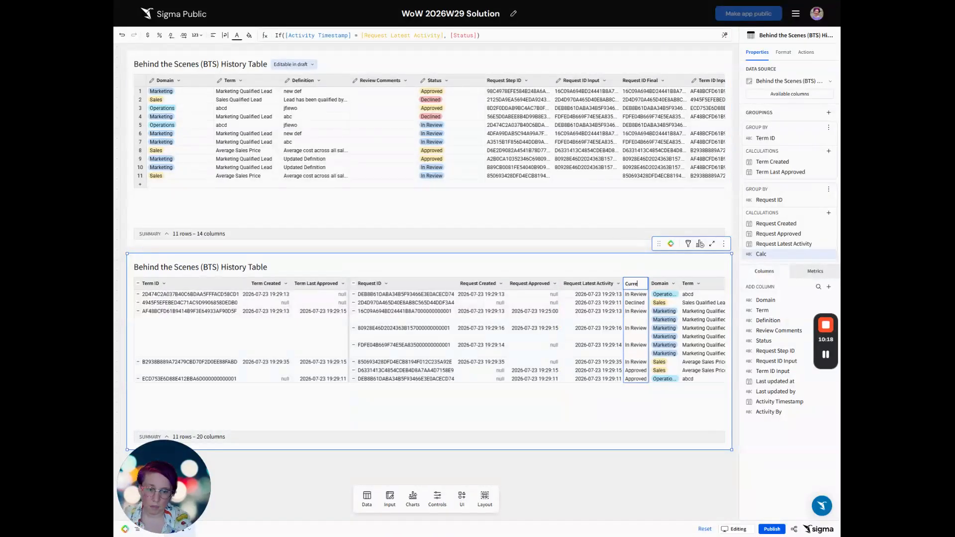
text(nt Sta)
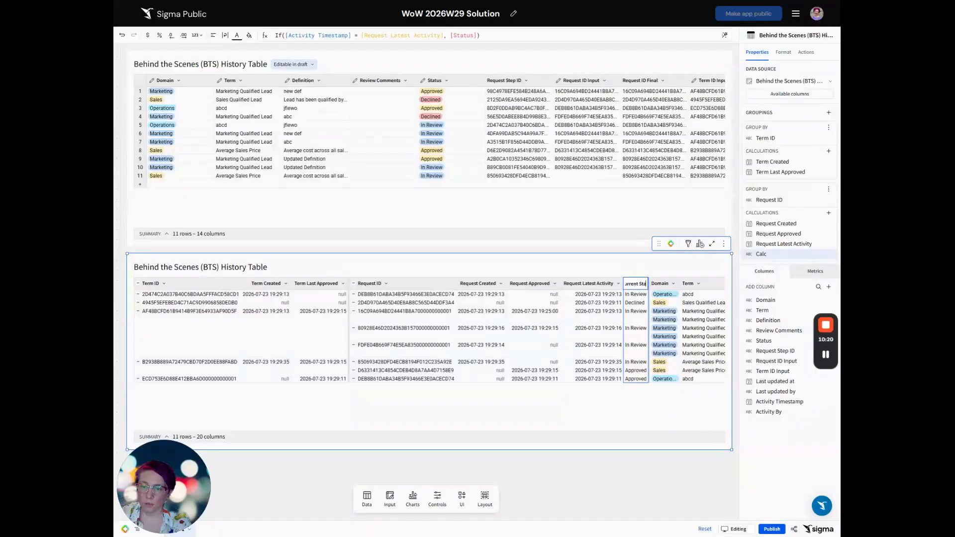
text(tus Intermediary)
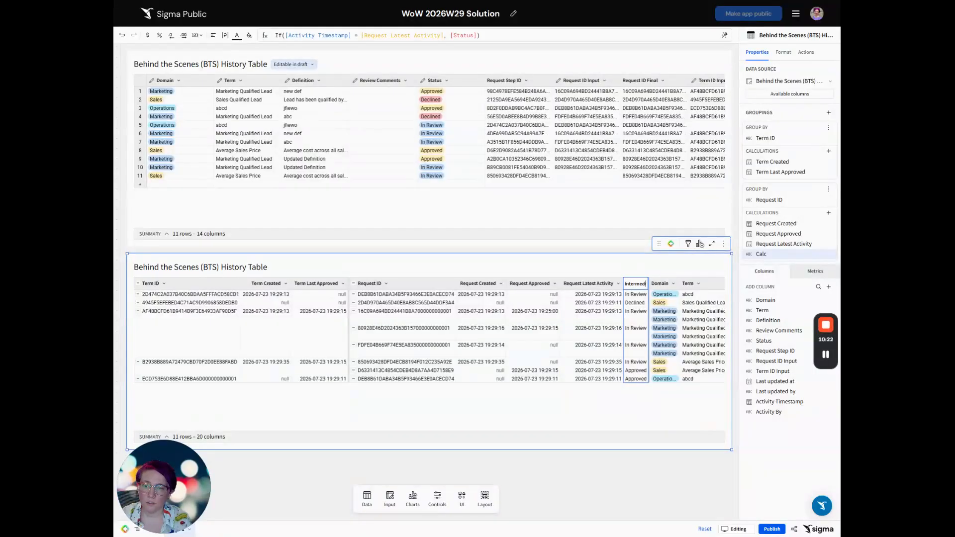
key(Return)
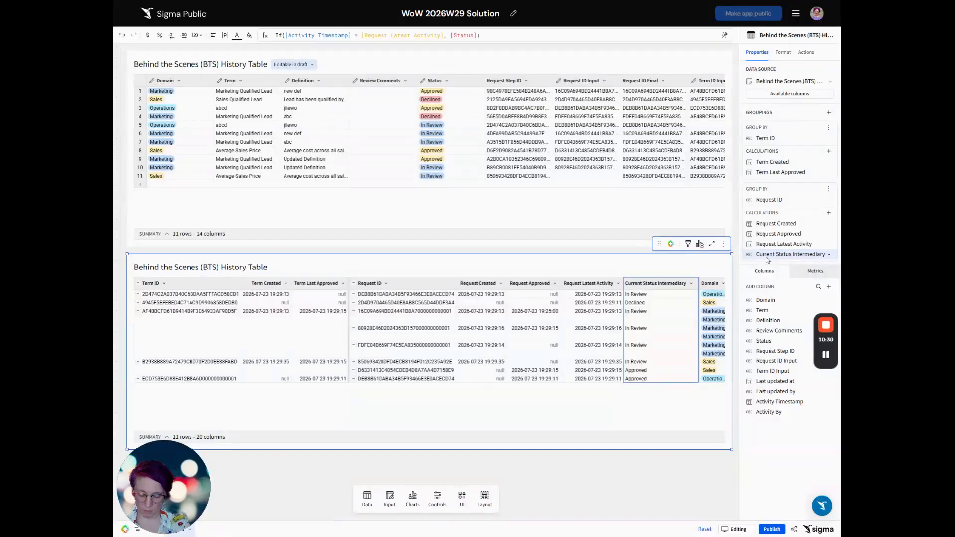
Add a Request ID calculation: If([Current Status Intermediary] = "Approved" and [Term Last Approved] != [Request Latest Activity], "Retired", [Current Status Intermediary])
click(828, 213)
text(If([Current Status Intermediary] = "Approved" and [Term Last Approved] != [Request Latest Activity], "Retired", [Current Status Intermediary]))
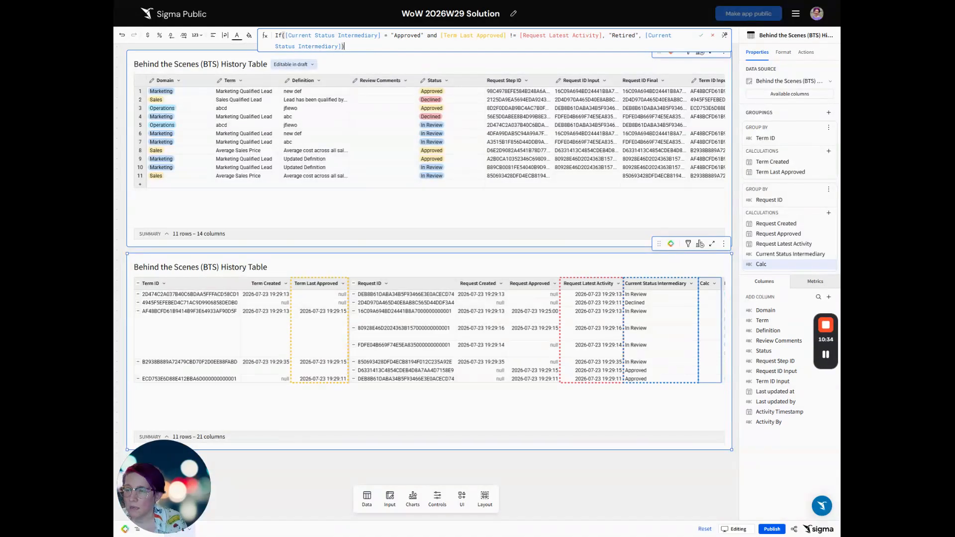
drag(384, 35, 335, 35)
click(440, 36)
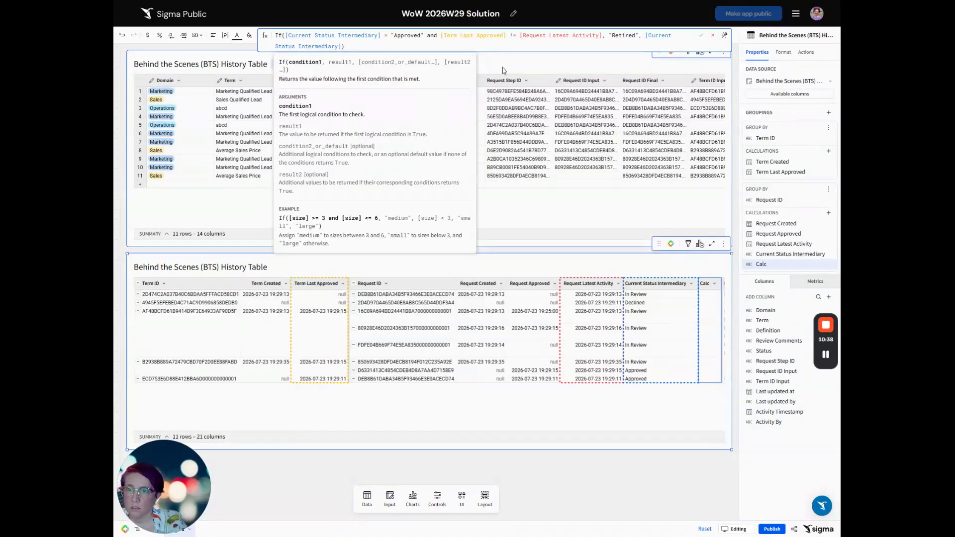
key(Return)
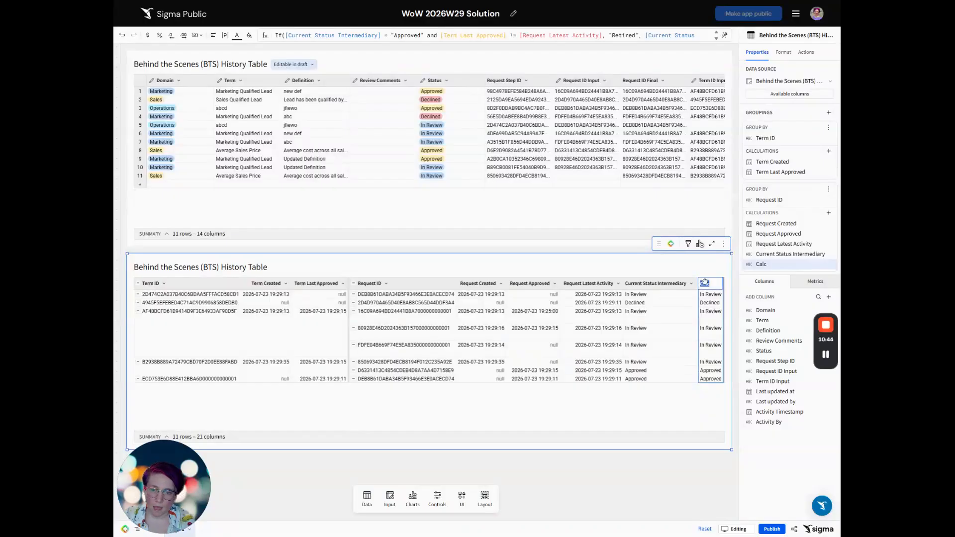
Rename the calculation that returns "Retired" or the intermediary status Request Status
double_click(704, 282)
text(Request S)
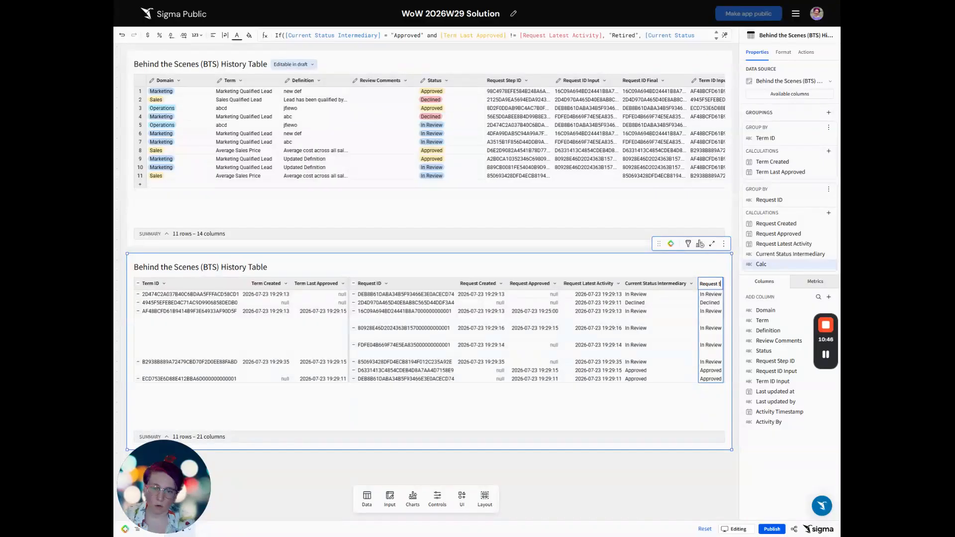
text(tatus)
key(Return)
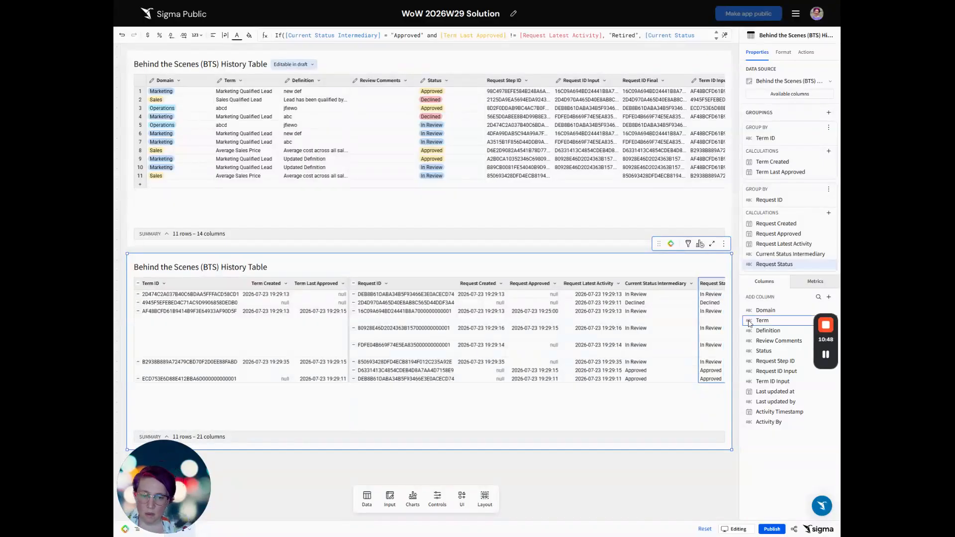
Add an ungrouped column to the child table with the formula [Activity Timestamp] = [Request Latest Activity]
click(830, 299)
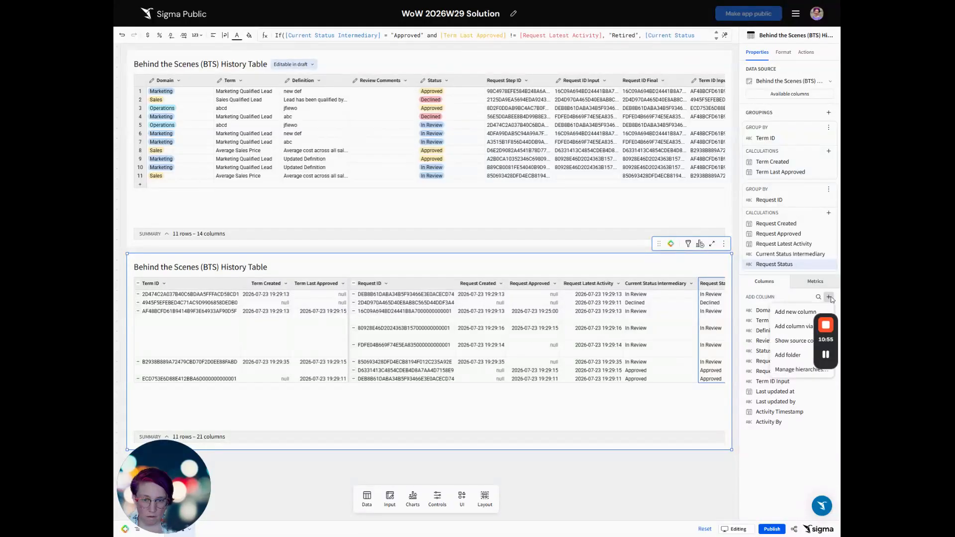
click(791, 314)
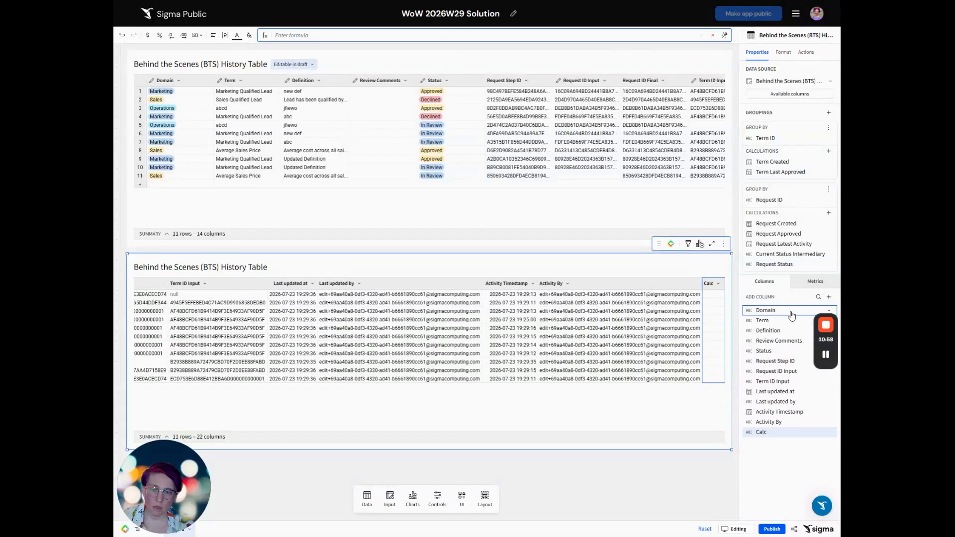
key(Escape)
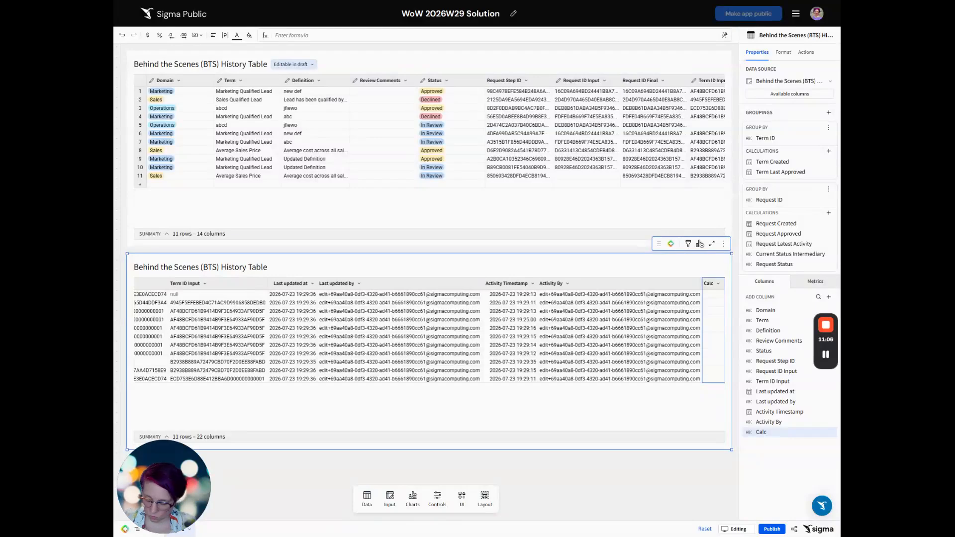
text([Activity Timestamp] = [Request Latest Activity])
key(Return)
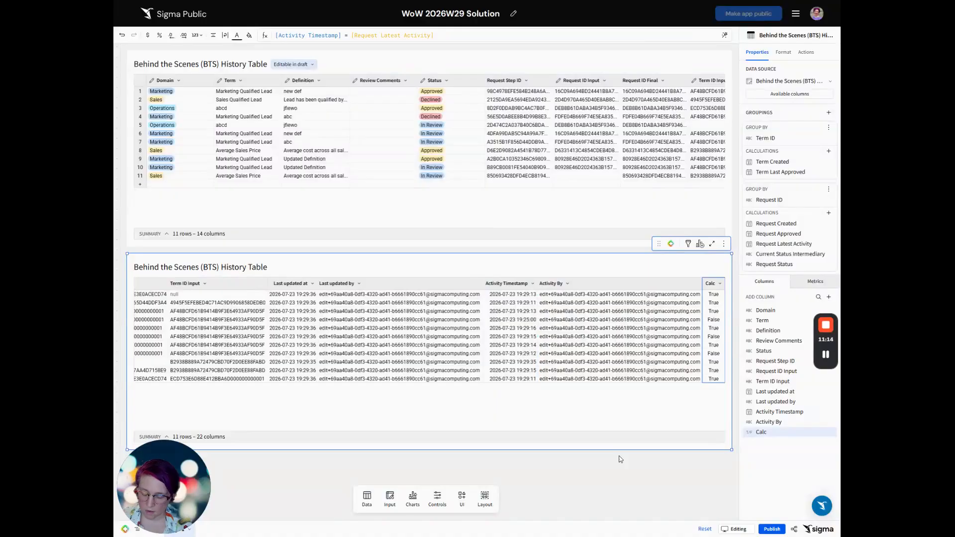
Rename the timestamp comparison column Is Request's Latest Activity
text(Is Request's Latest Activity)
key(Return)
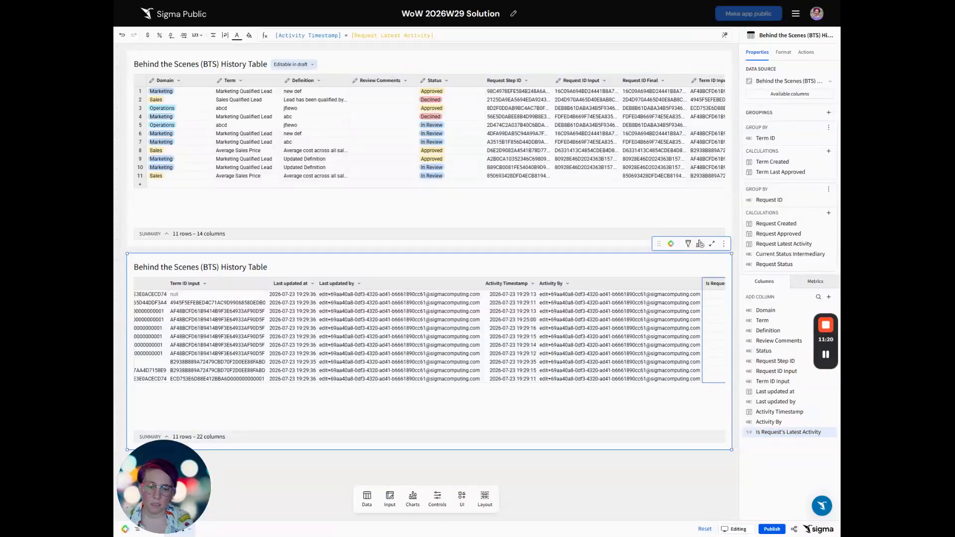
scroll(574, 371, right, 2)
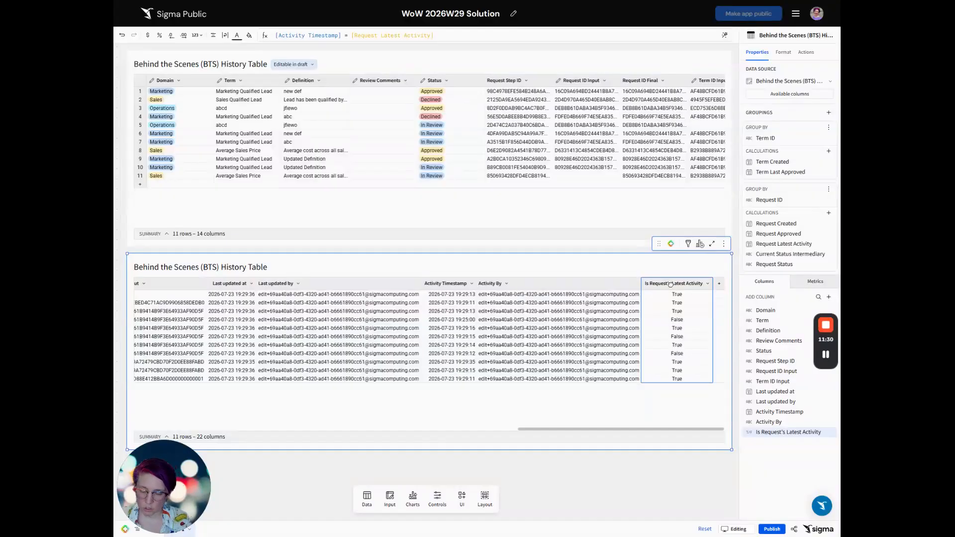
Add an ungrouped column to the child table with the formula Coalesce([Term Last Approved] = [Activity Timestamp], False)
key(alt+=)
text(Coalesce([Term Last Approved] = [Activity Timestamp], False))
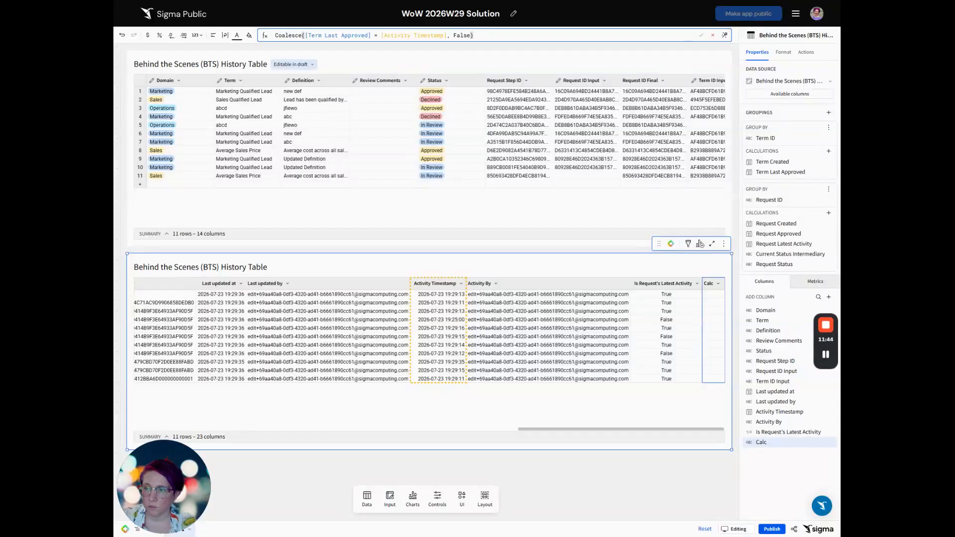
key(Return)
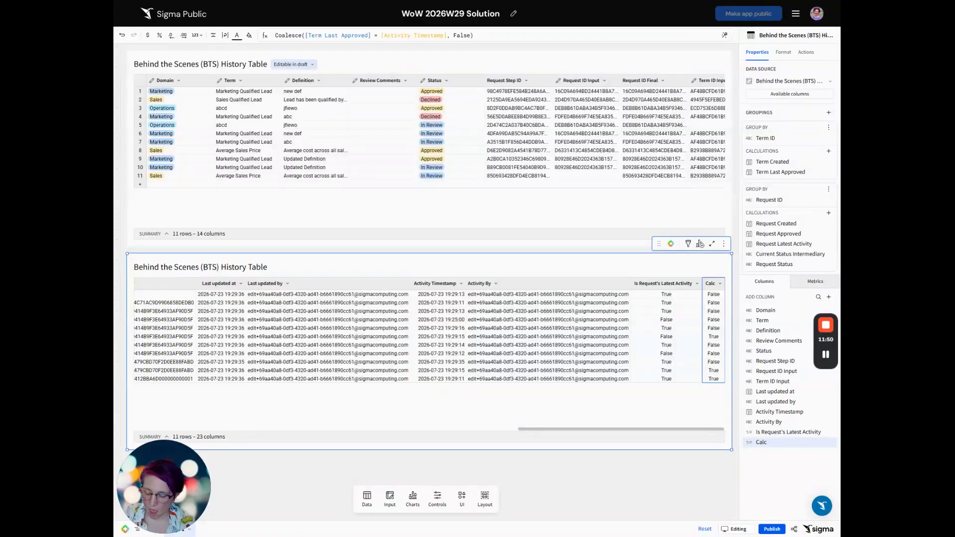
Rename the column comparing Term Last Approved with Activity Timestamp to Is Latest Approved
double_click(761, 442)
text(Is Latest)
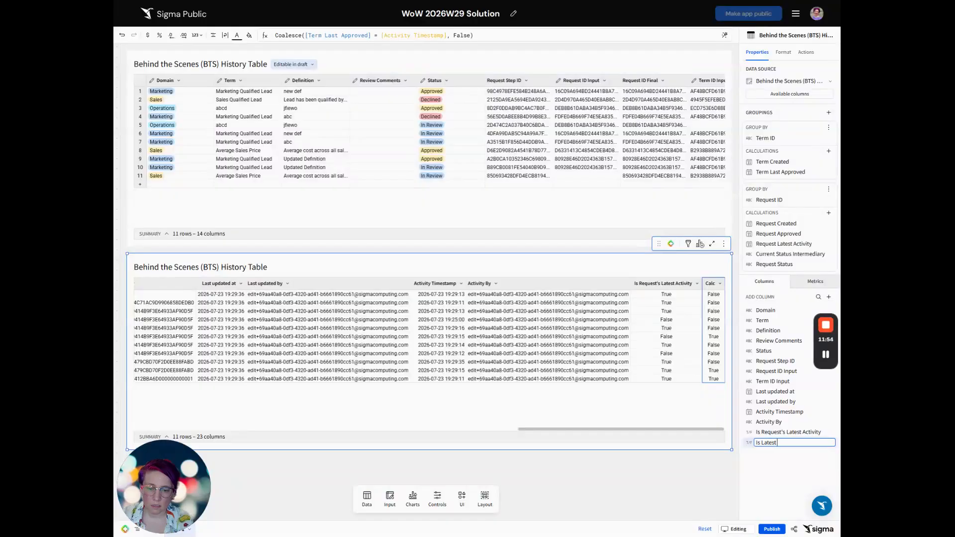
text( Approved)
key(Return)
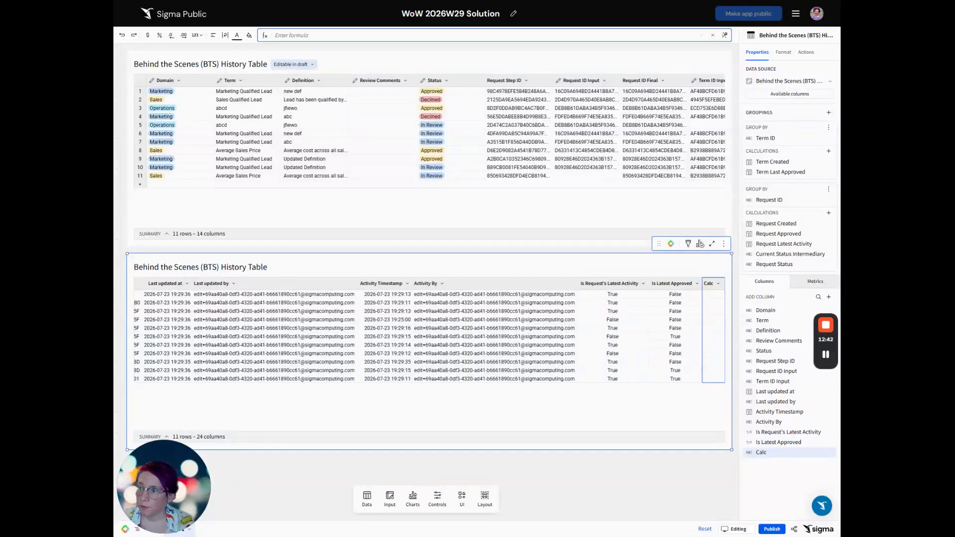
Add a column: [Status] = "In Review" and [Activity Timestamp] > Coalesce([Term Last Approved], MakeDate(1900, 1, 1)) and [Request Status] = "In Review"
text([Status] = "In Review" and [Activity Timestamp] > Coalesce([Term Last Approved], MakeDate(1900, 1, 1)) and [Request Status] = "In Review")
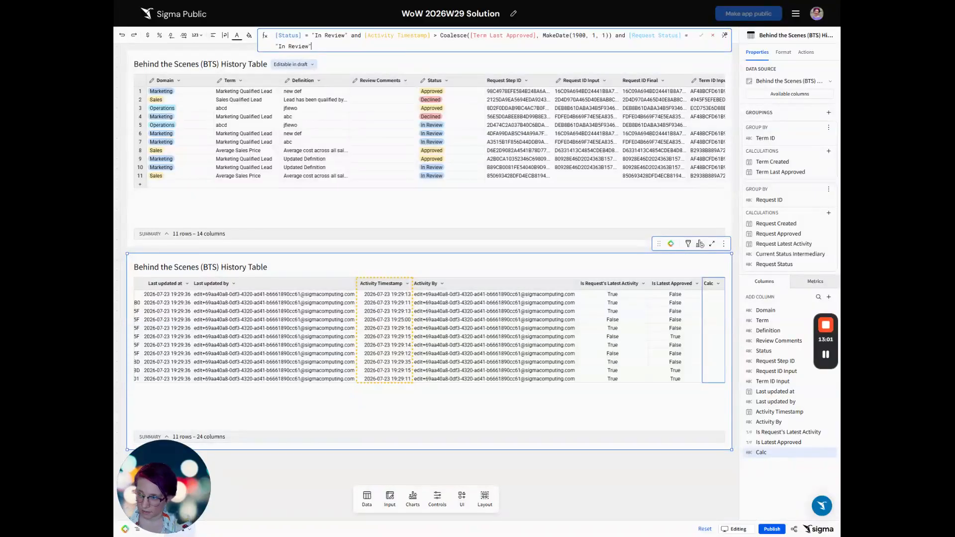
click(701, 36)
Rename the column that tests for an in-review status after the last approval to Is Open Review
double_click(712, 284)
text(I)
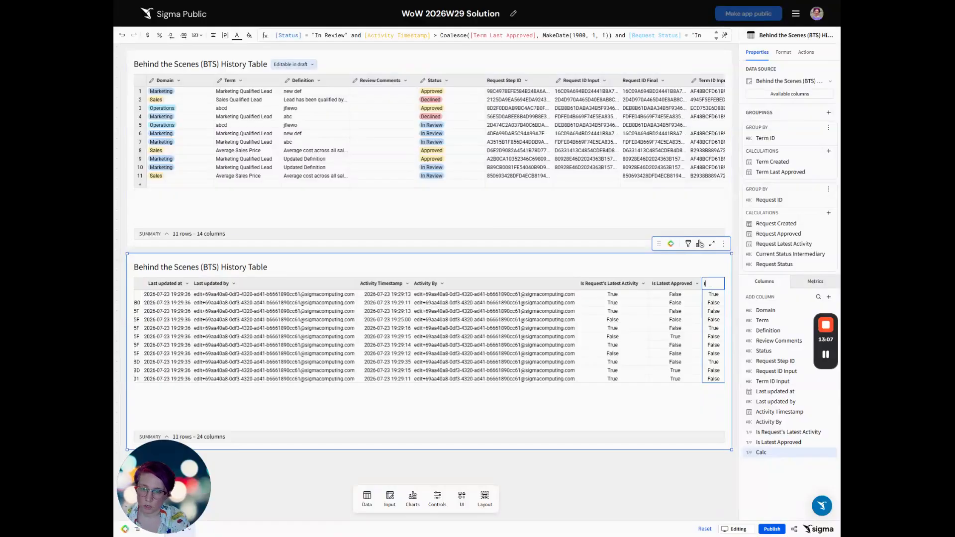
text(s O)
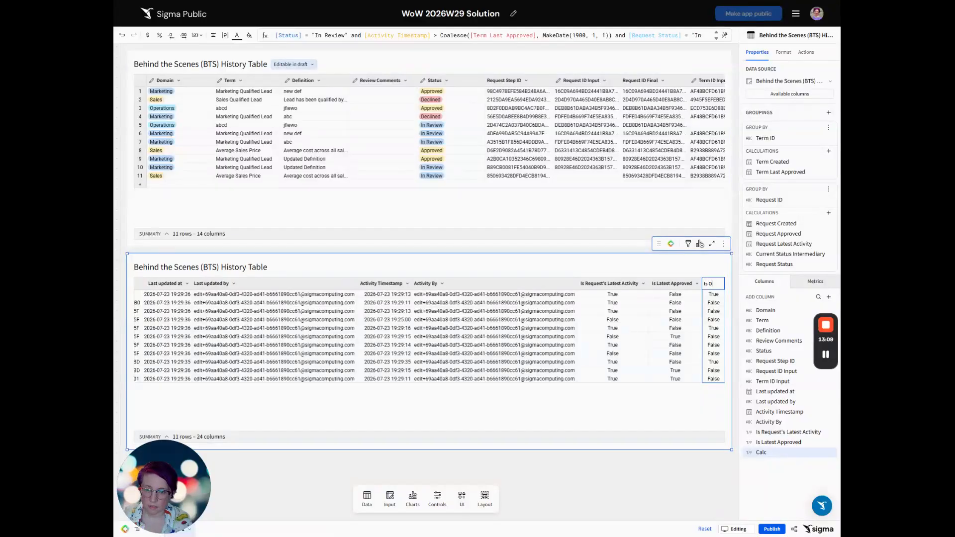
text(pen Review)
key(Return)
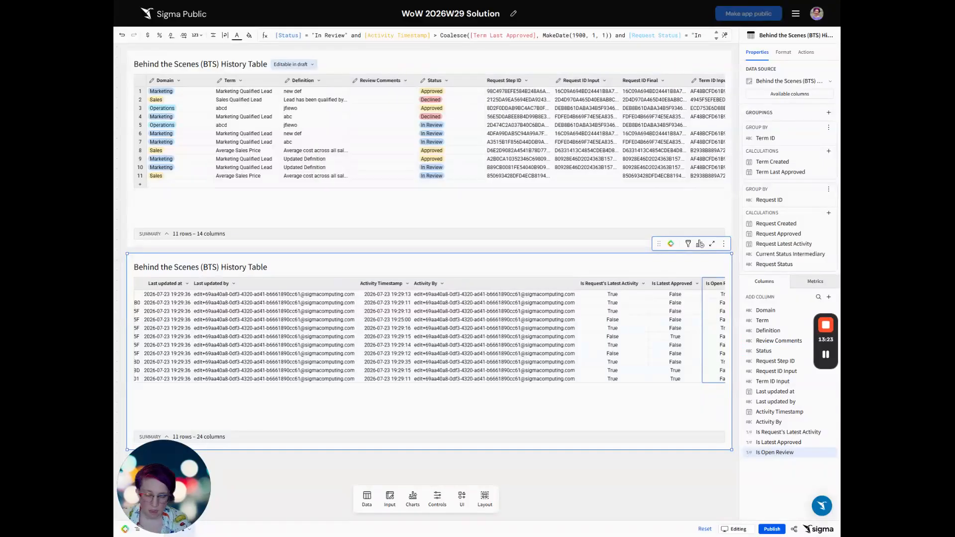
Retitle the grouped child table Behind the Scenes History Detail
key(ctrl+a)
text(Behind the Scenes History Detail)
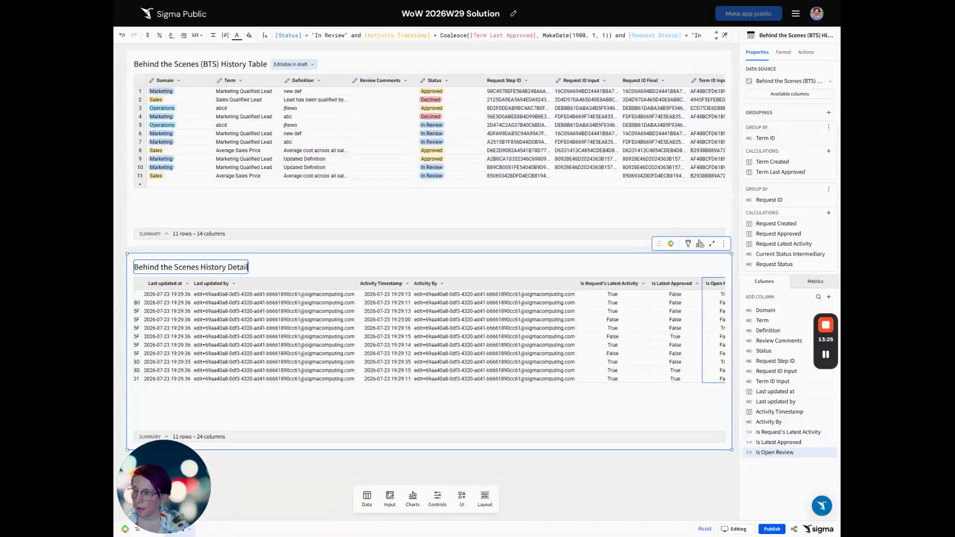
key(Return)
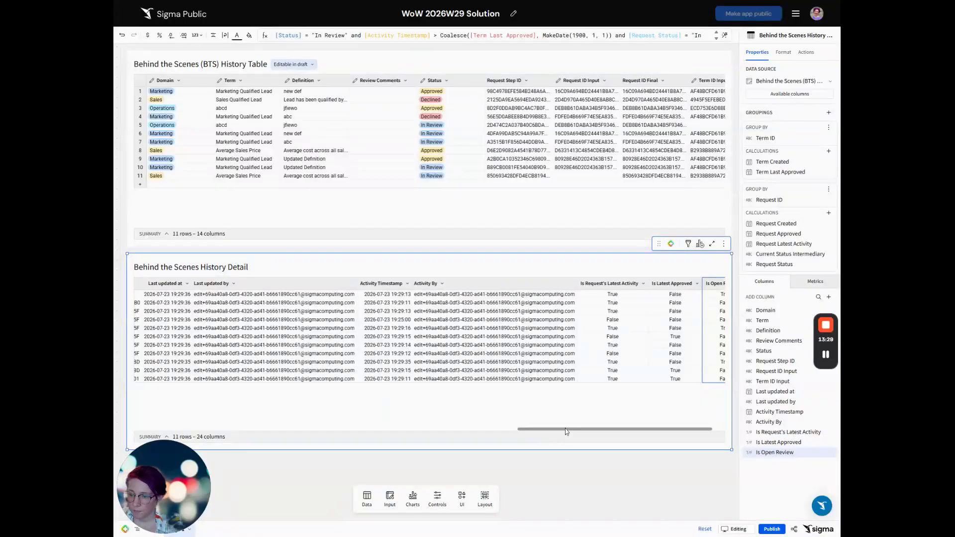
Create a child table from Behind the Scenes History Detail and title it Behind the Scenes History Latest without Declines
drag(563, 429, 139, 431)
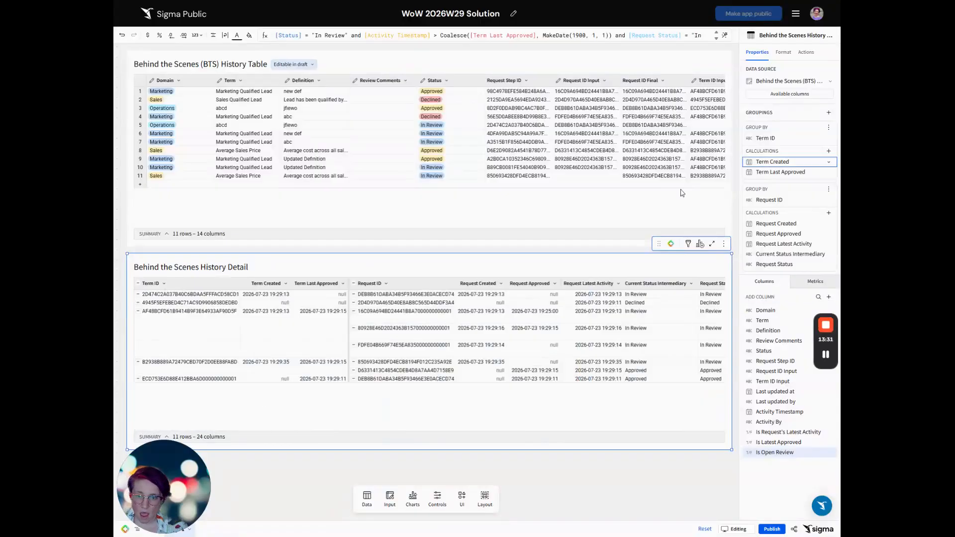
click(700, 243)
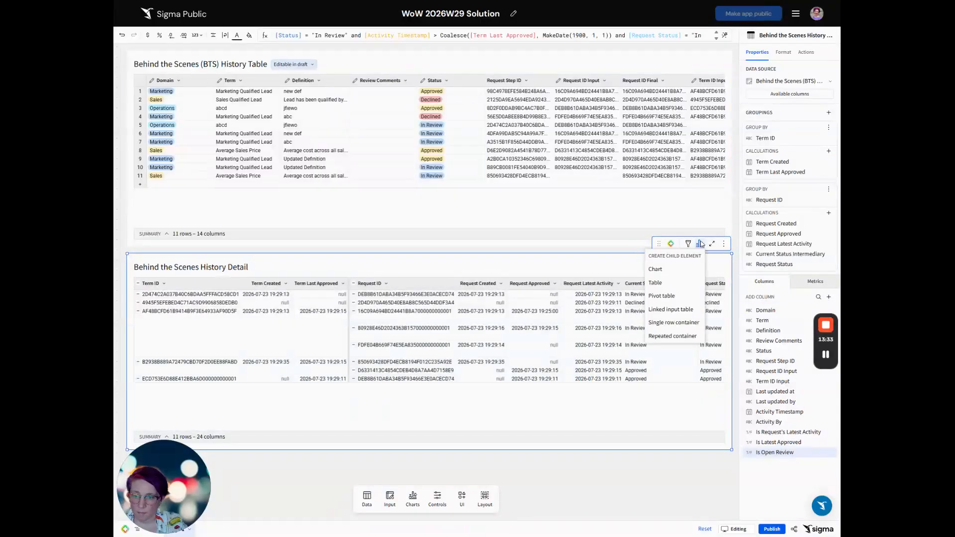
click(669, 282)
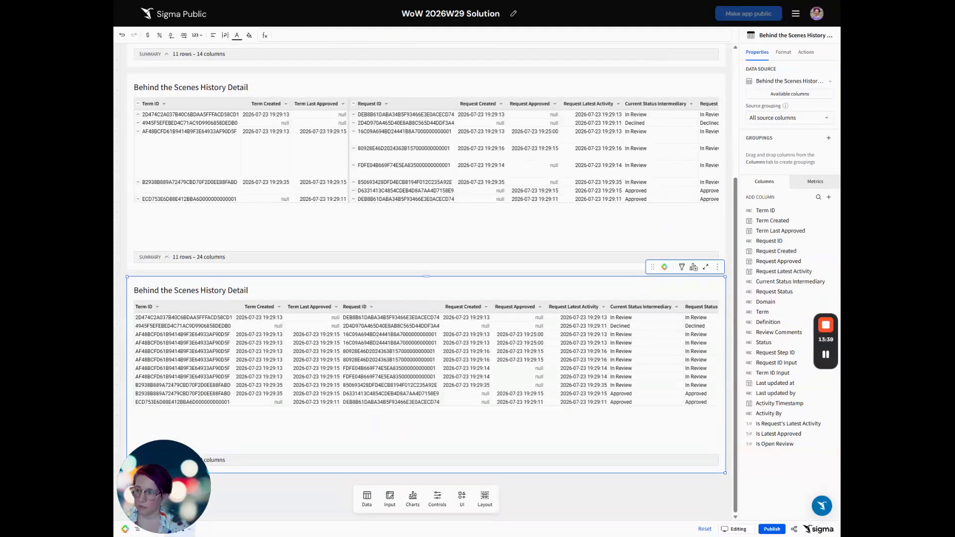
double_click(187, 290)
key(ctrl+a)
text(Behind the Scenes History Latest without Declines)
click(361, 291)
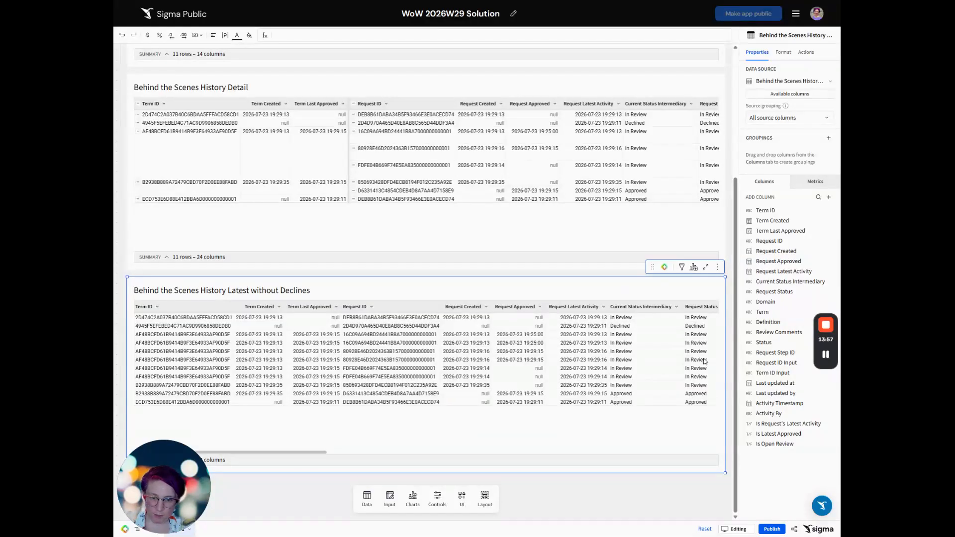
Filter Behind the Scenes History Latest without Declines to rows where Is Request's Latest Activity is True
scroll(616, 362, right, 5)
scroll(616, 362, right, 10)
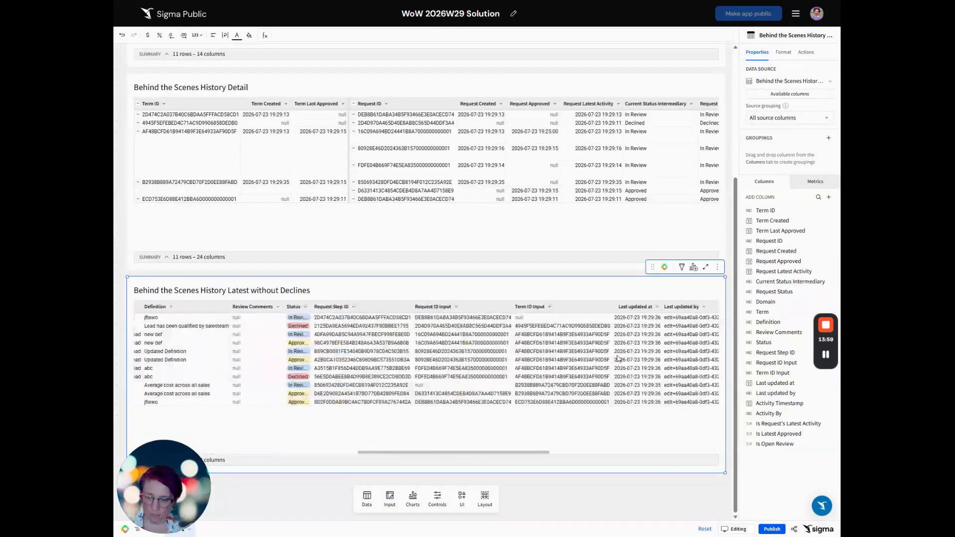
click(574, 307)
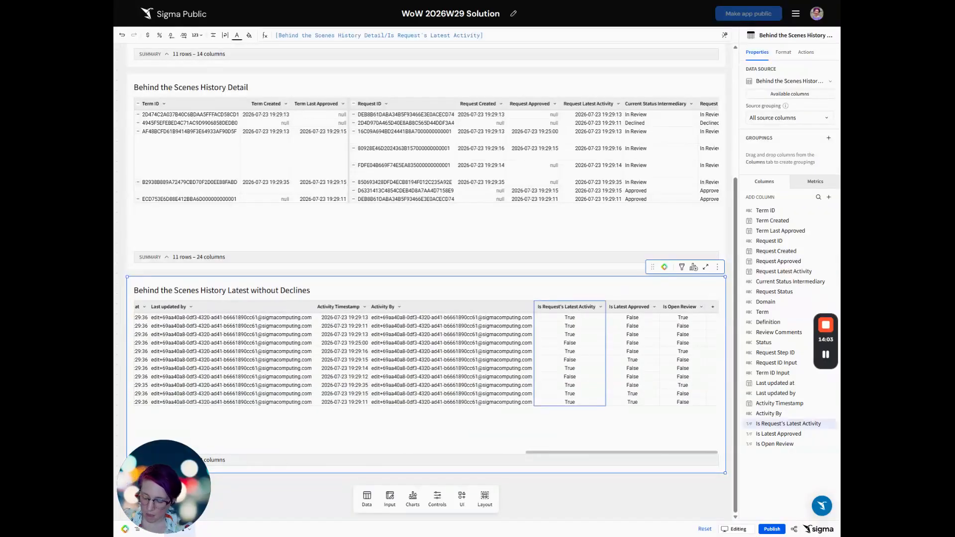
key(alt+f)
click(638, 347)
click(638, 369)
click(508, 285)
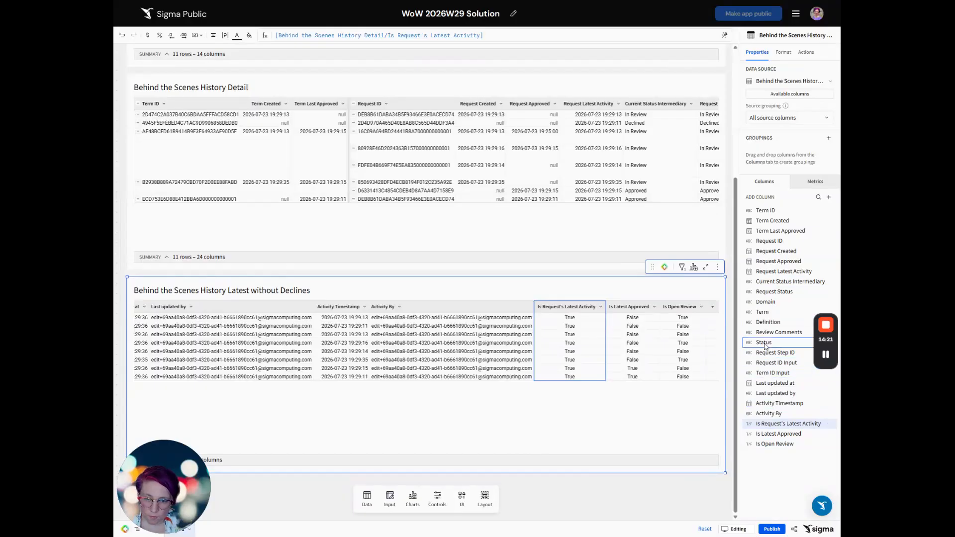
Add a Request Status filter to the Latest without Declines table that excludes Declined and Retired
click(764, 342)
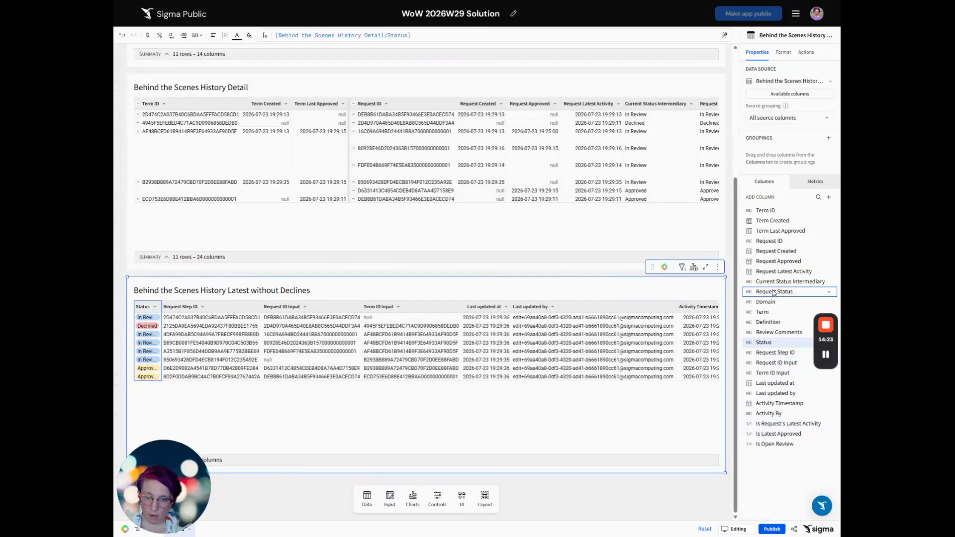
click(780, 293)
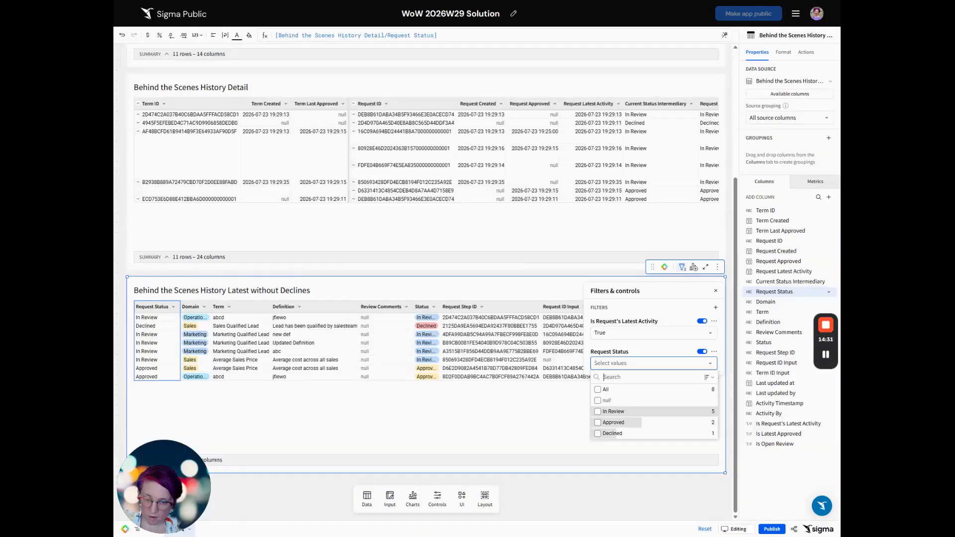
click(713, 351)
click(687, 381)
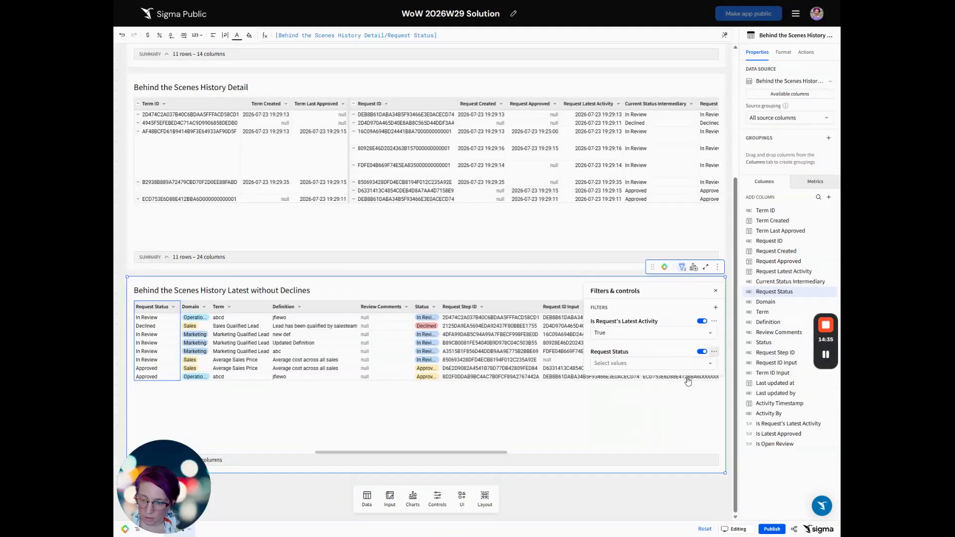
click(629, 363)
click(619, 433)
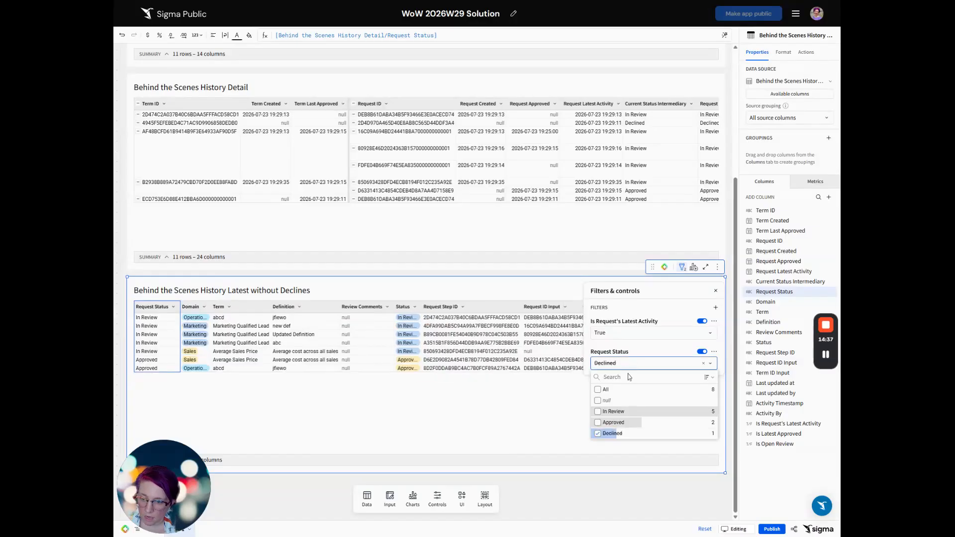
text(Retired)
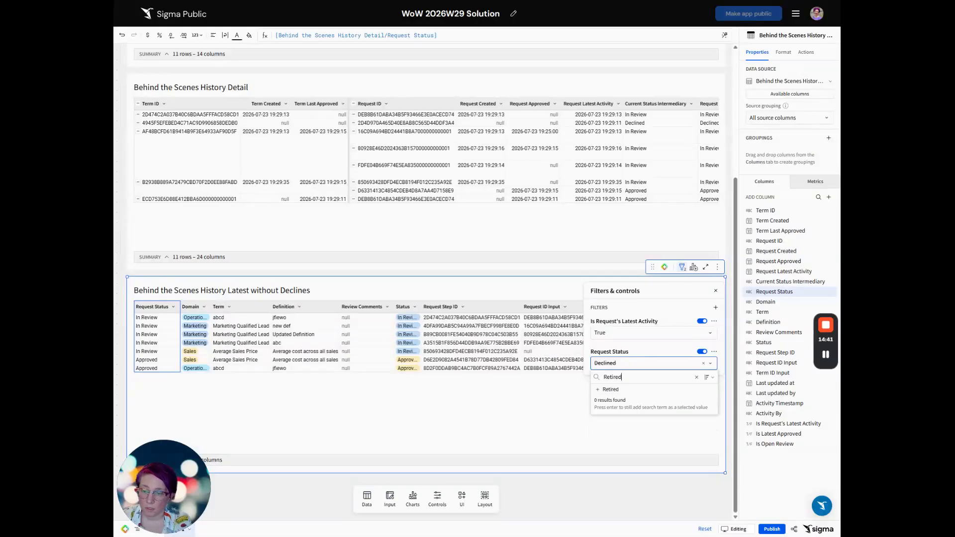
key(Return)
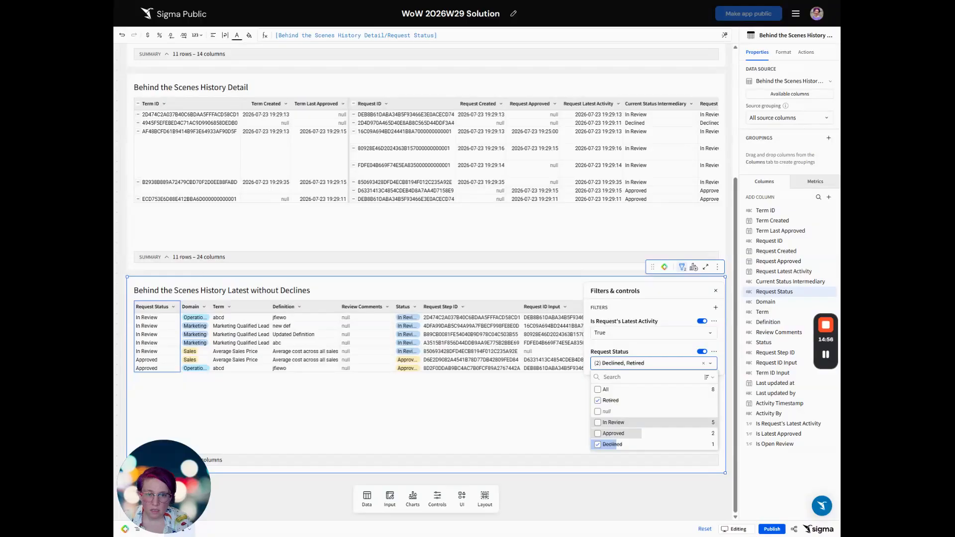
click(546, 284)
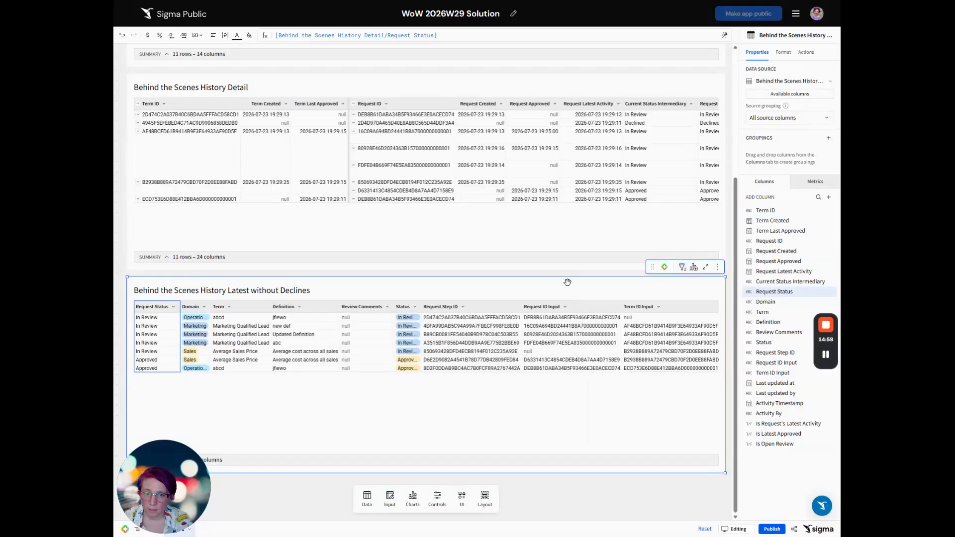
Create a child table from Behind the Scenes History Latest without Declines and narrow it to half the page width
click(694, 267)
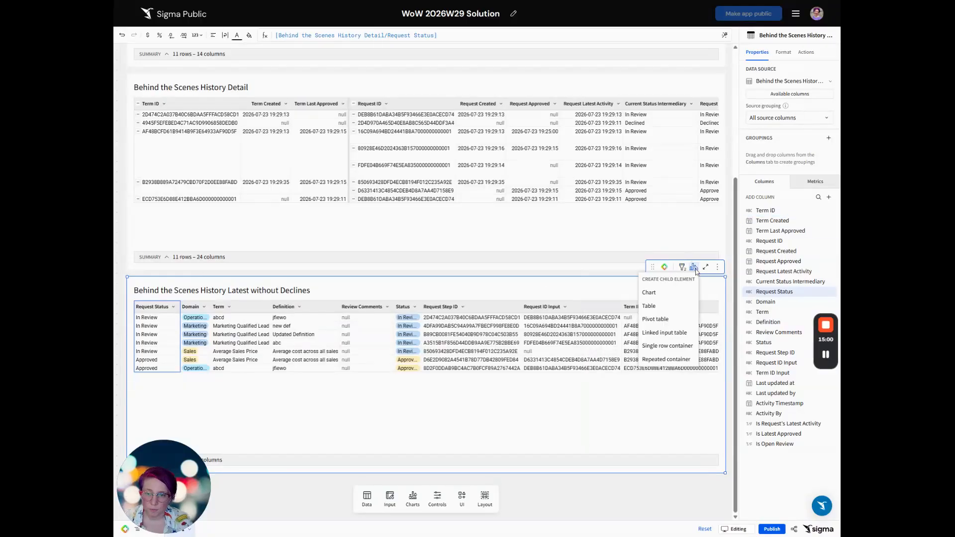
click(649, 305)
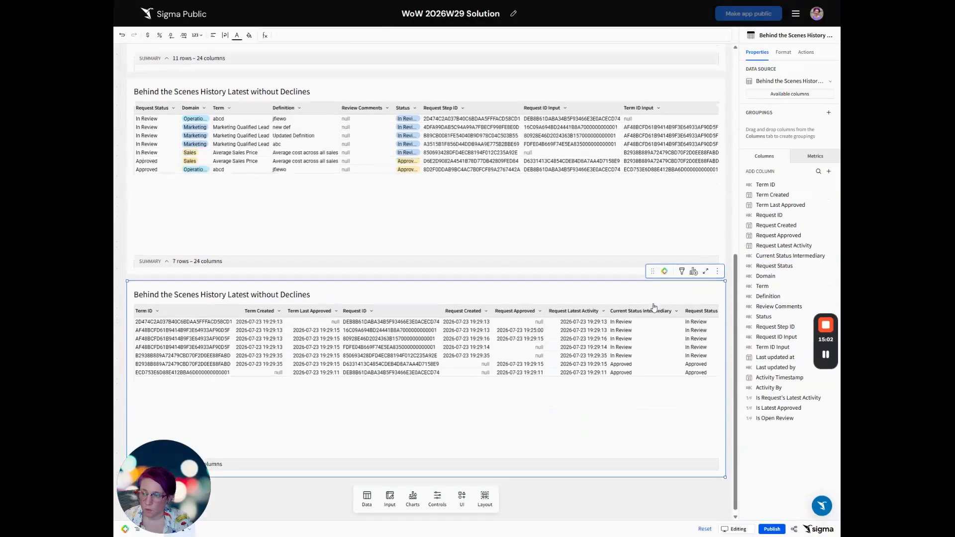
drag(725, 342, 434, 341)
Retitle the half-width child table Business Glossary Parent
double_click(238, 290)
key(ctrl+a)
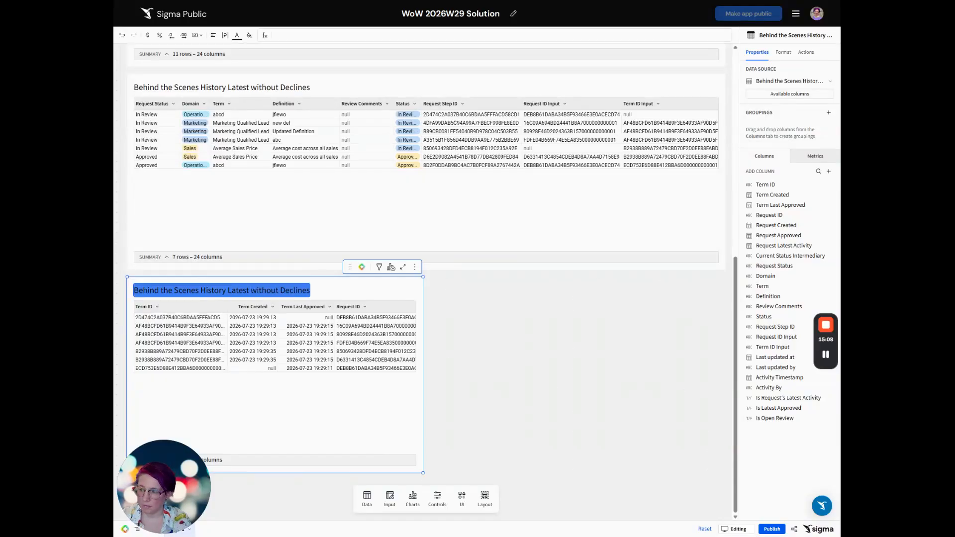
text(Business Gloar)
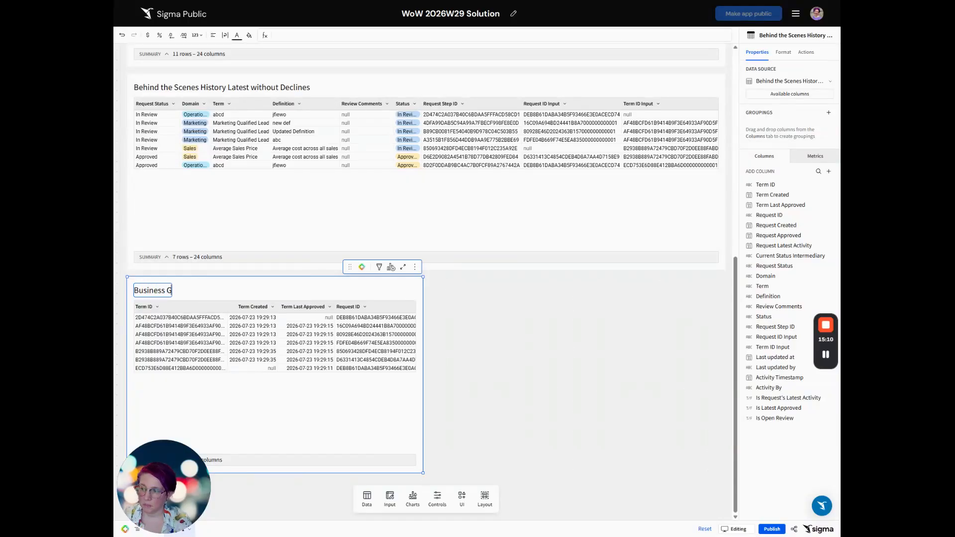
key(BackSpace)
key(BackSpace)
text(ssary Parent)
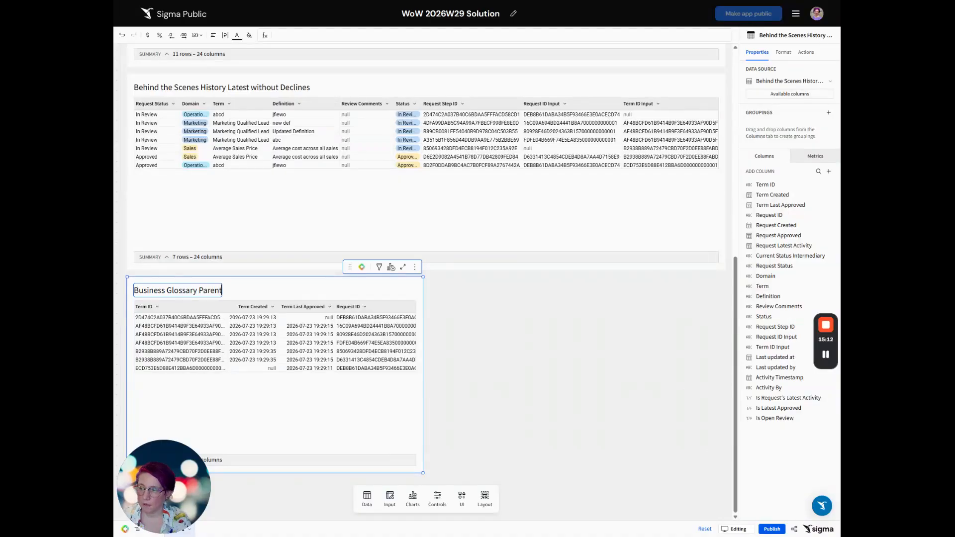
key(Return)
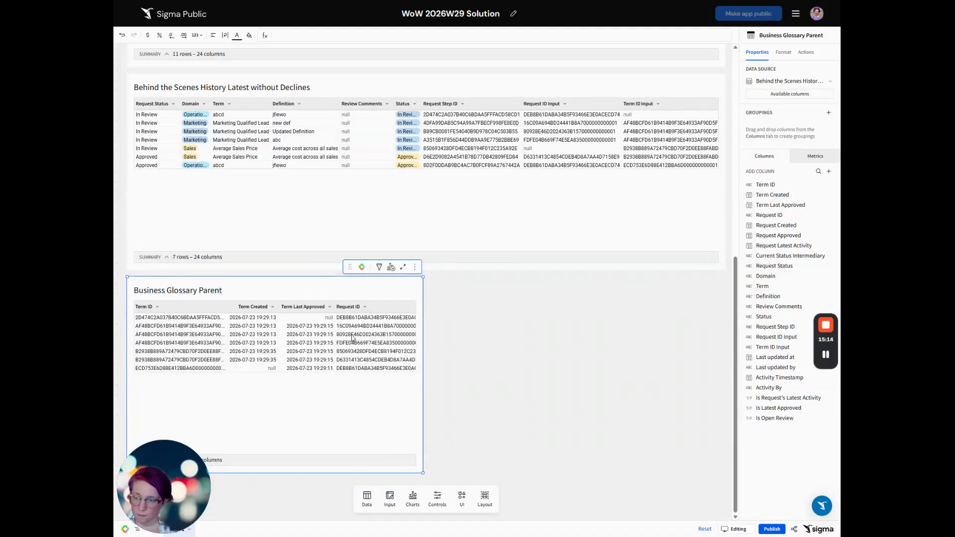
Filter the Business Glossary Parent table to rows where Is Latest Approved is True
click(793, 408)
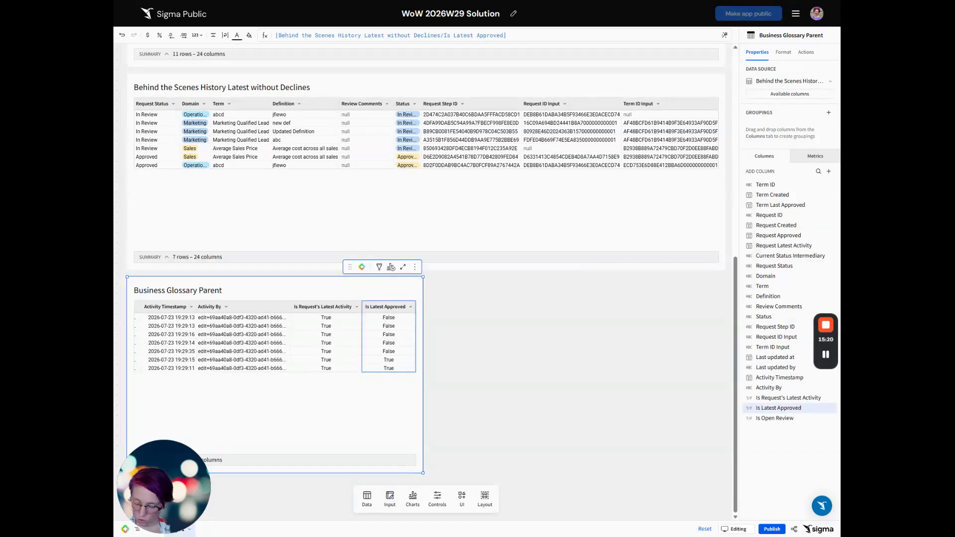
click(323, 348)
click(325, 371)
click(358, 413)
Create another child table from Behind the Scenes History Latest without Declines and place it side by side with Business Glossary Parent
click(540, 210)
click(693, 65)
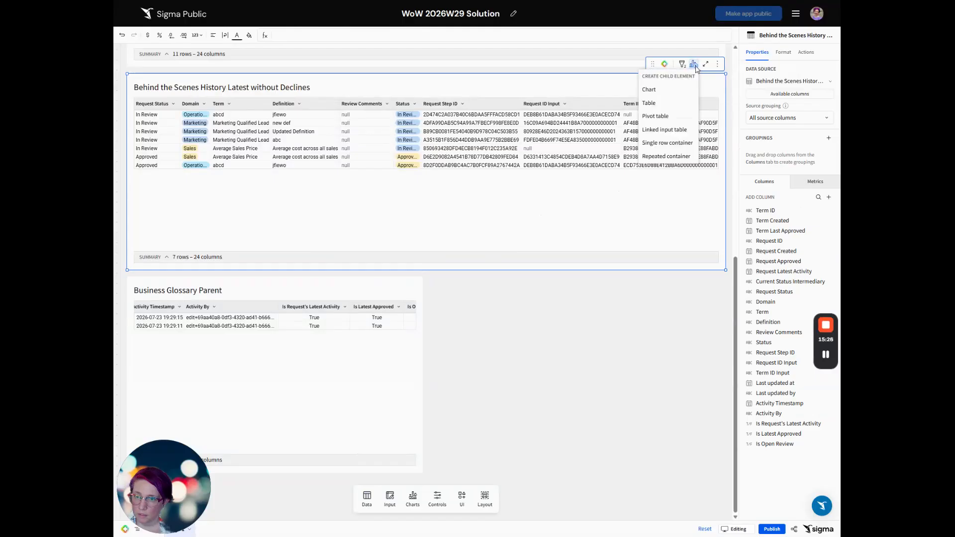
click(670, 107)
drag(405, 261, 607, 484)
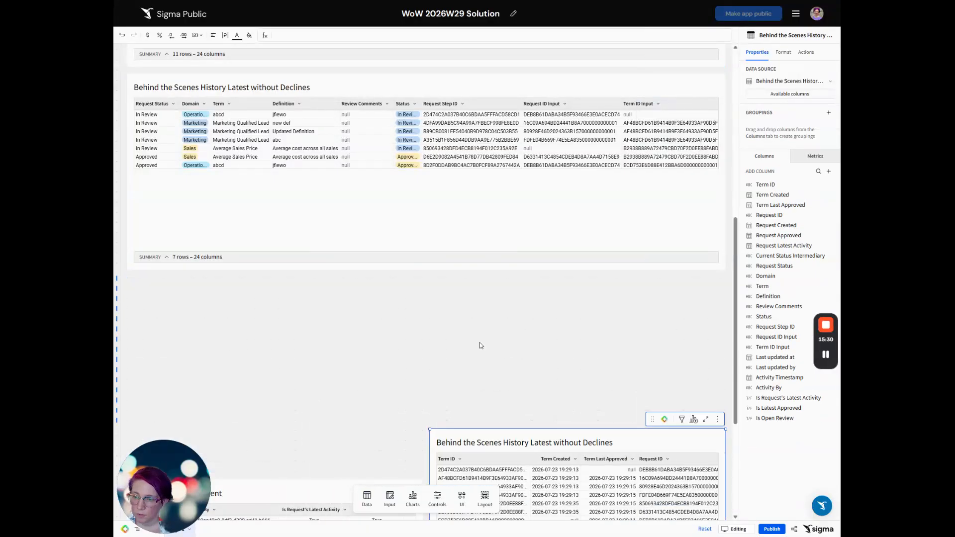
click(476, 345)
click(441, 349)
click(360, 332)
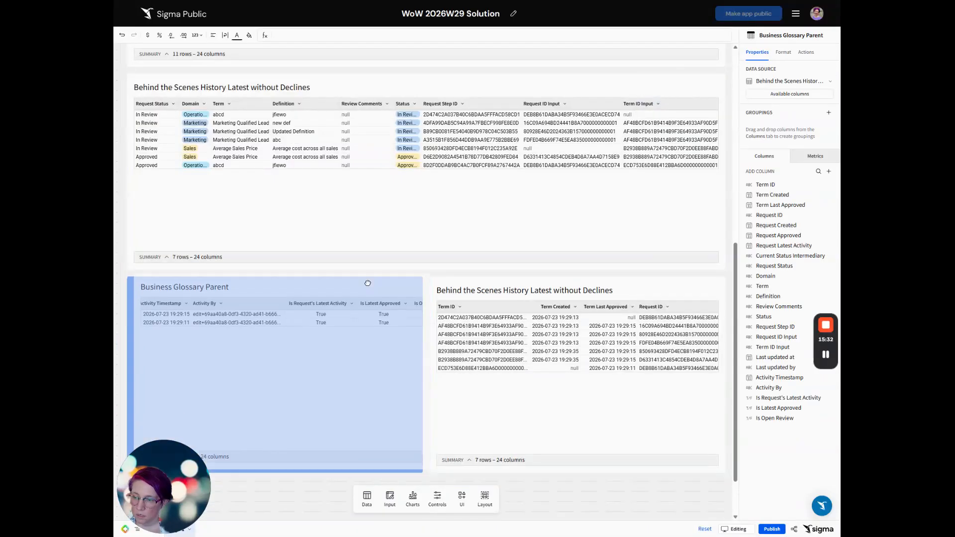
Retitle the new child table beside Business Glossary Parent as Review Parent
double_click(501, 290)
text(Review)
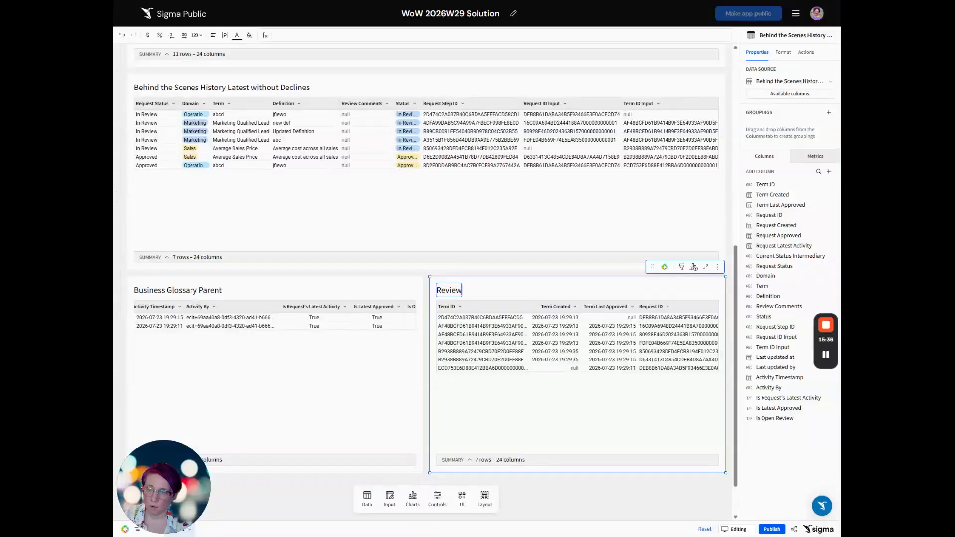
text( Parent)
key(Return)
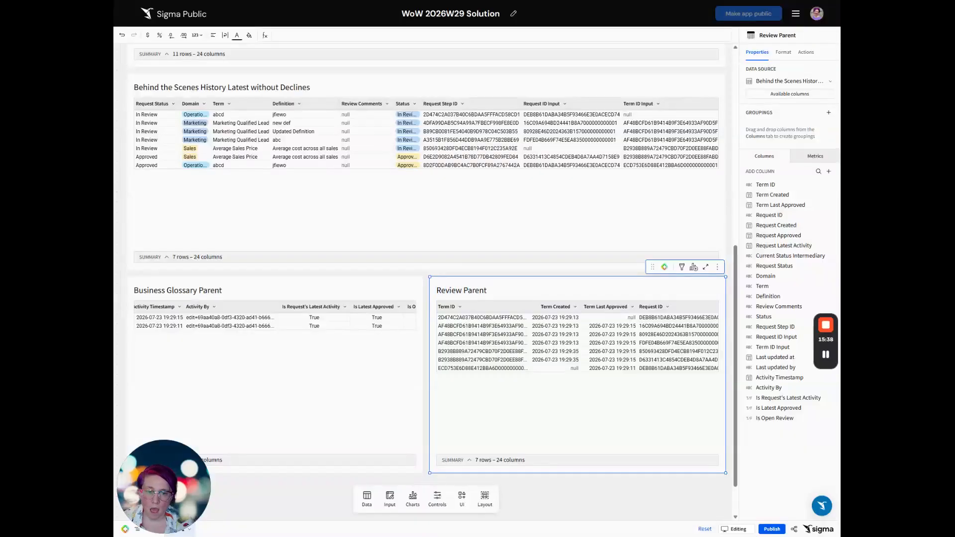
Filter the Review Parent table to rows where Is Open Review is True
click(768, 419)
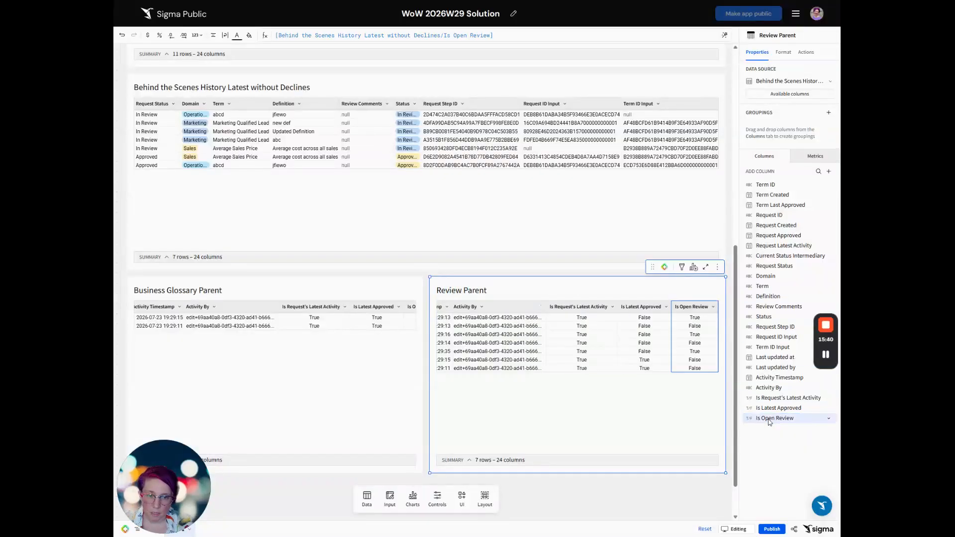
key(alt+f)
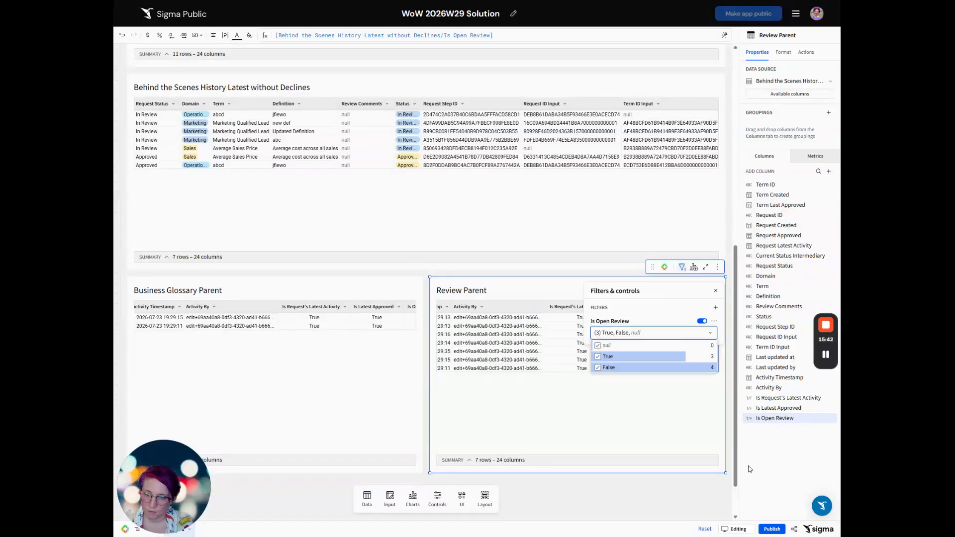
click(619, 347)
click(608, 368)
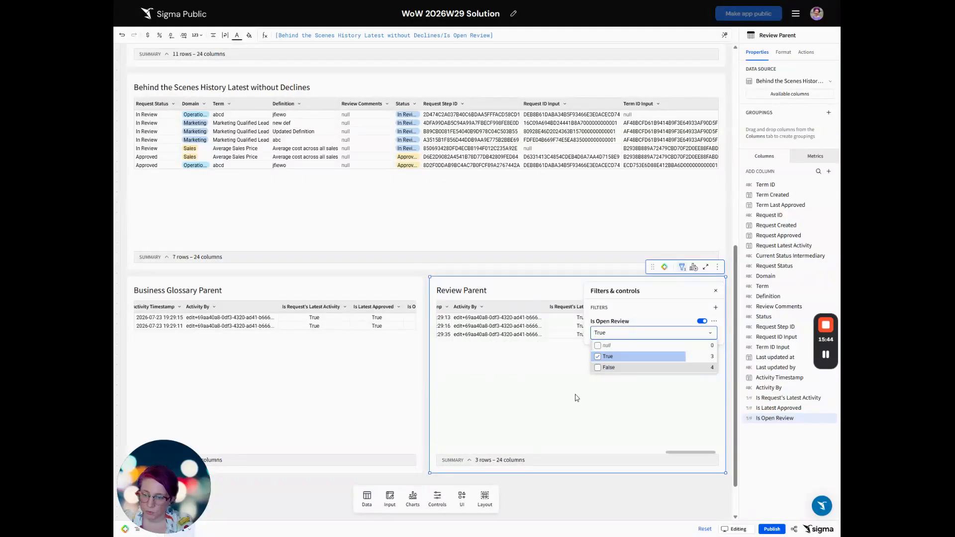
click(574, 394)
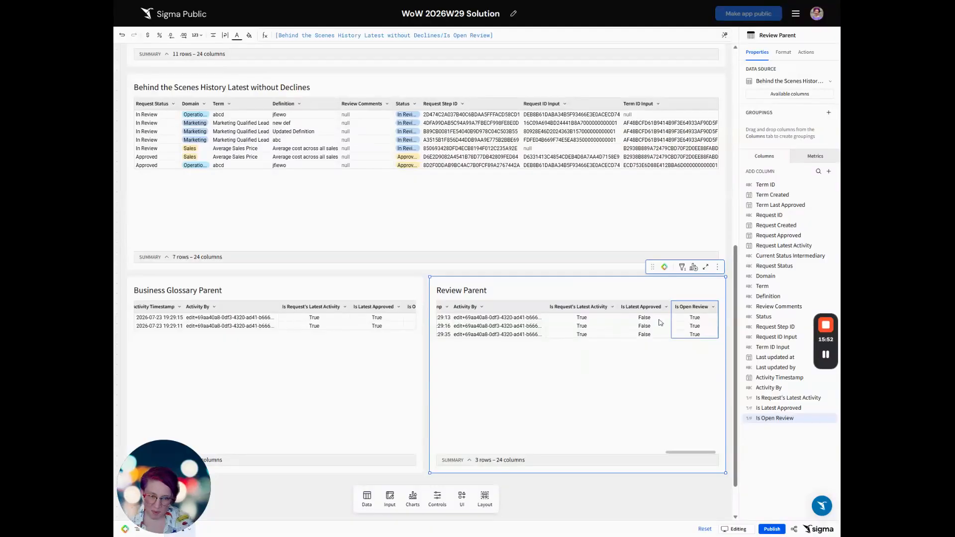
Create a child table from Business Glossary Parent and title it Business Glossary
click(337, 279)
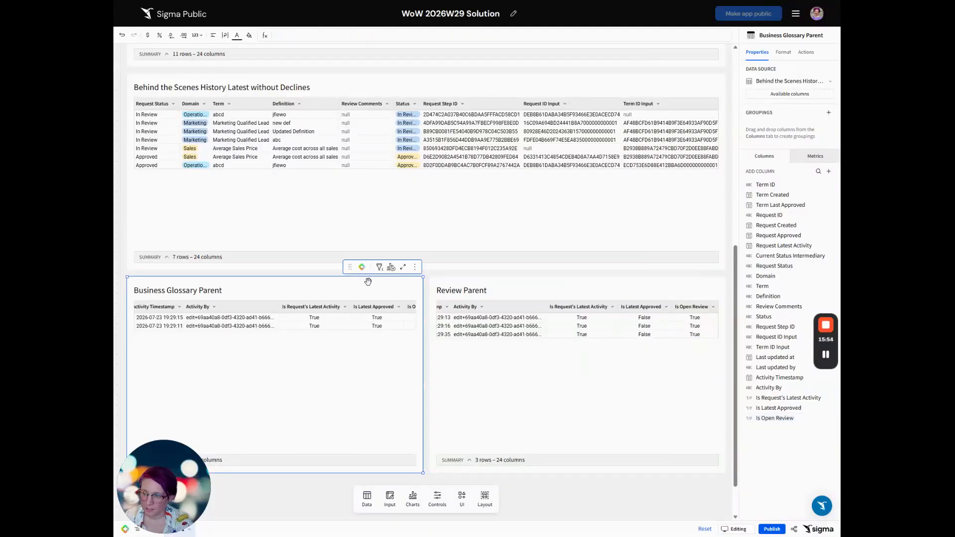
click(391, 268)
click(382, 306)
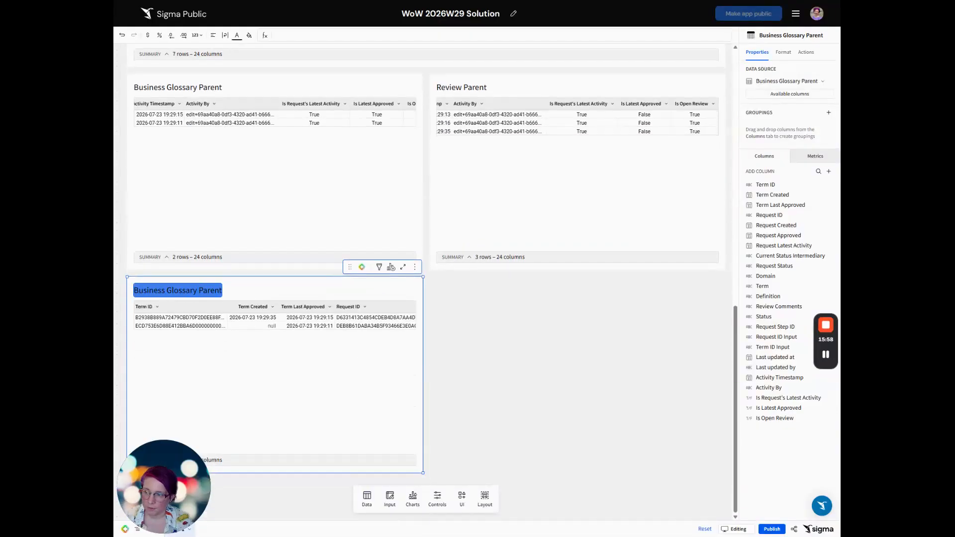
key(End)
key(BackSpace)
key(BackSpace)
key(BackSpace)
key(BackSpace)
key(BackSpace)
key(BackSpace)
key(BackSpace)
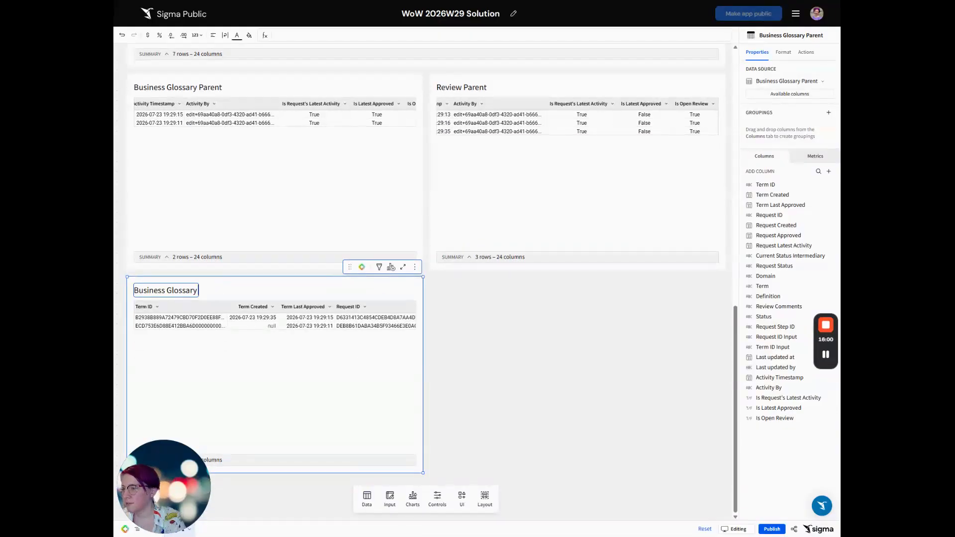
key(Return)
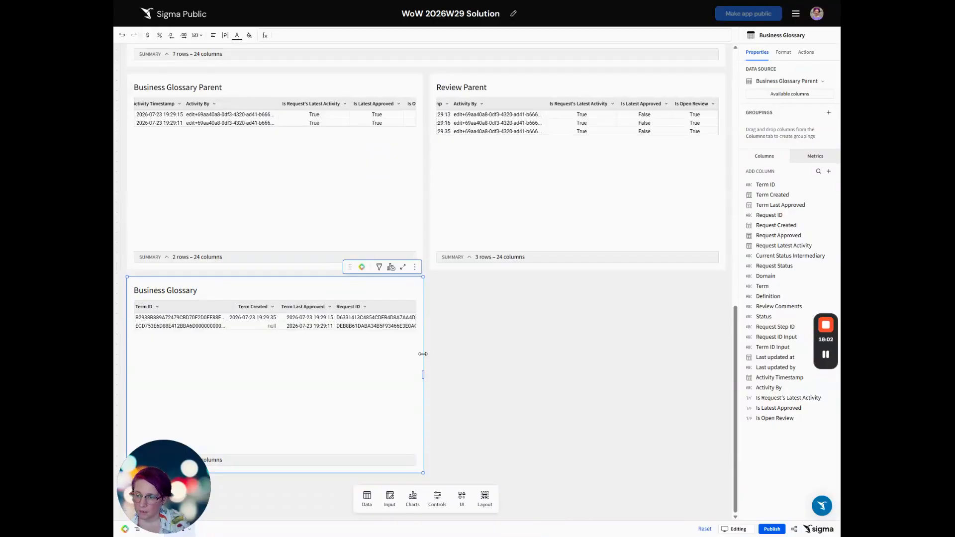
Widen Business Glossary to the full page width and order its first columns Domain, Term, Definition, Term Created, Term Last Approved
drag(429, 355, 726, 354)
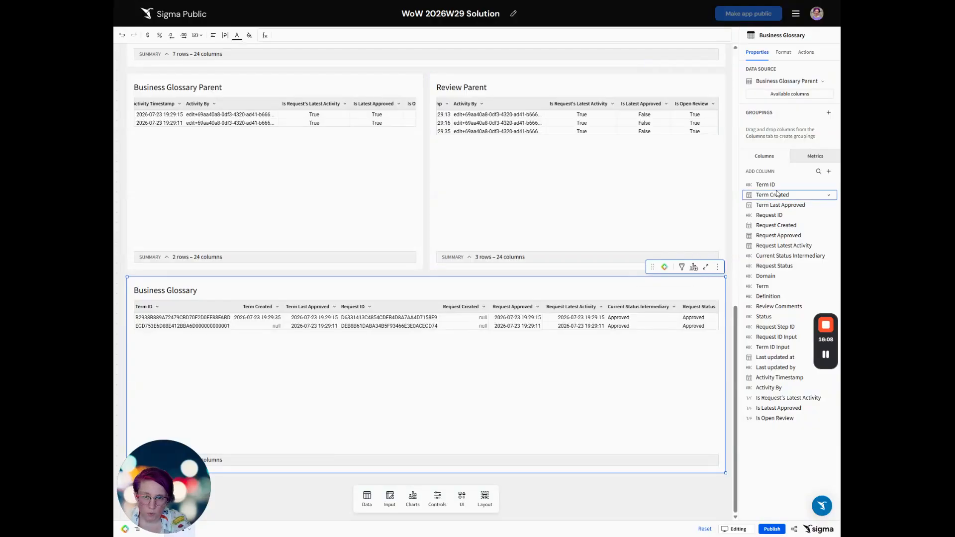
drag(778, 276, 776, 185)
click(788, 292)
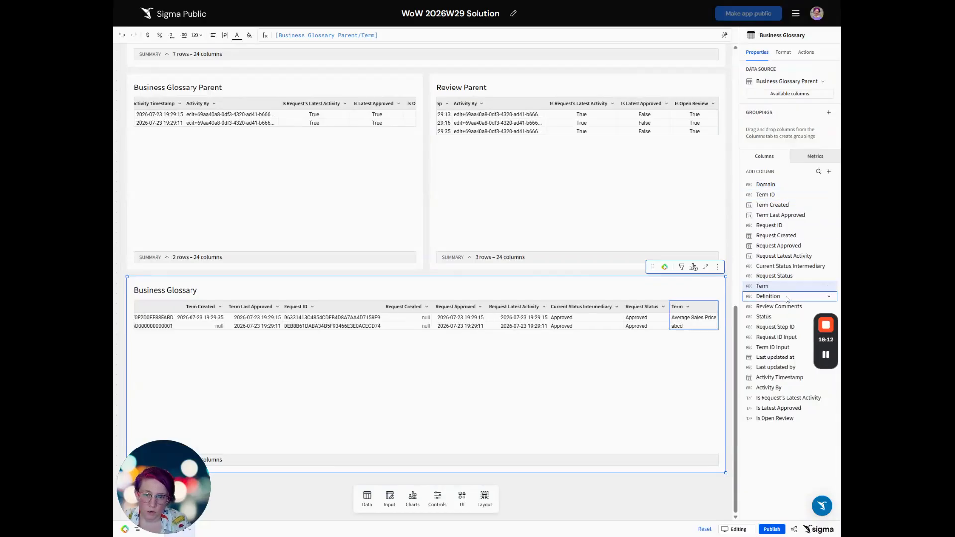
shift+click(787, 297)
drag(785, 296, 786, 194)
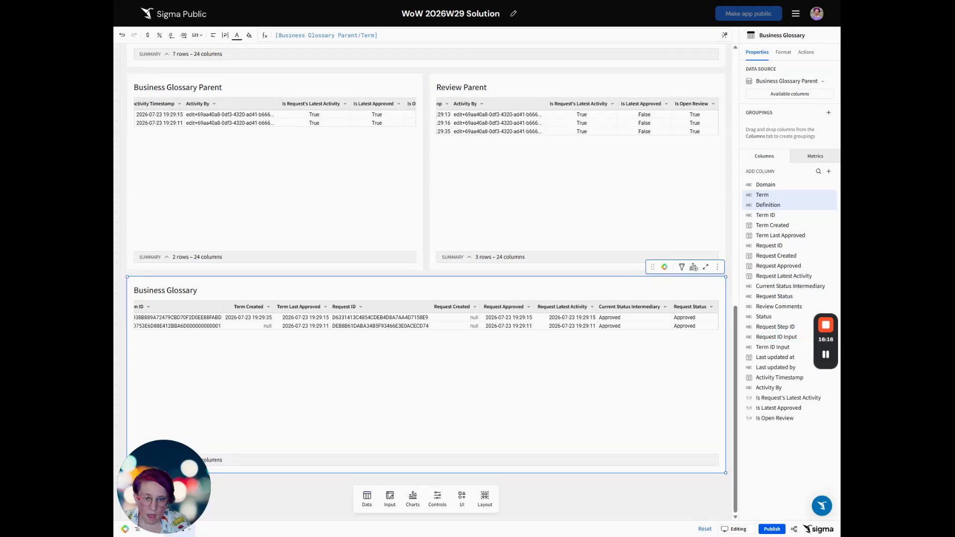
drag(789, 228, 787, 214)
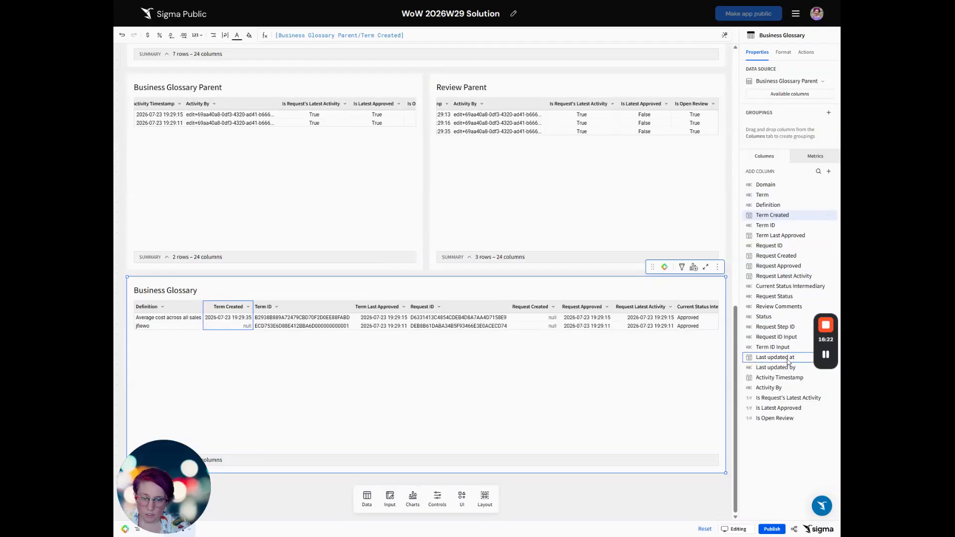
drag(781, 235, 781, 224)
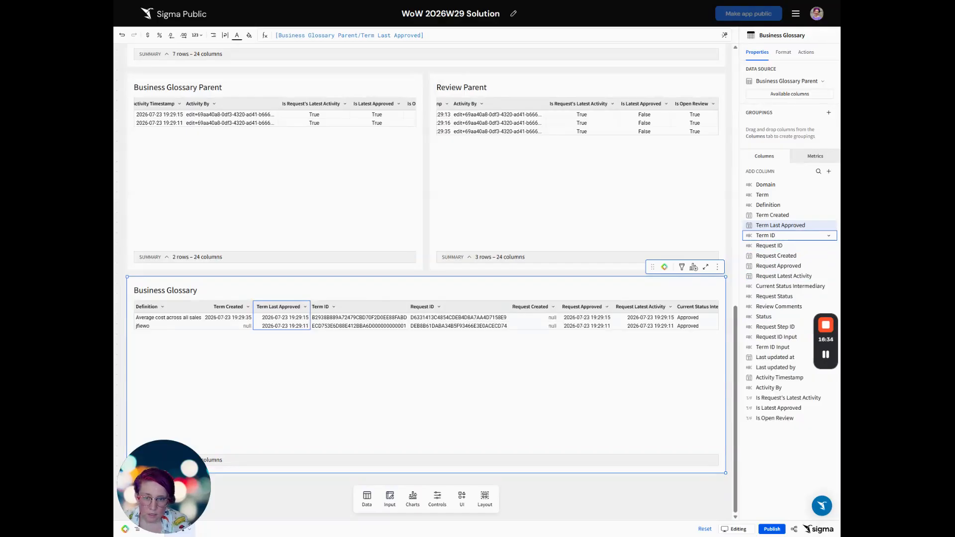
Delete the Business Glossary columns from Request Created through Is Open Review
click(779, 256)
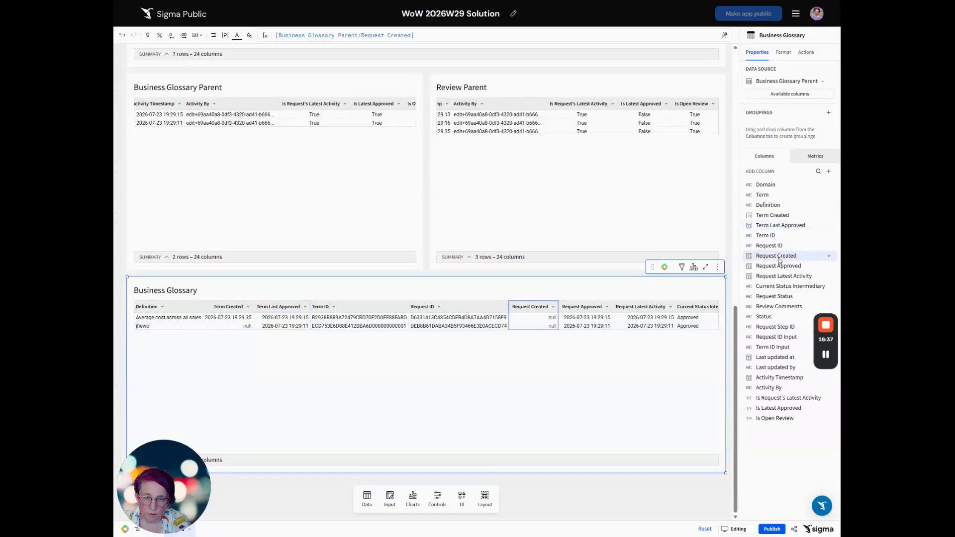
shift+click(775, 419)
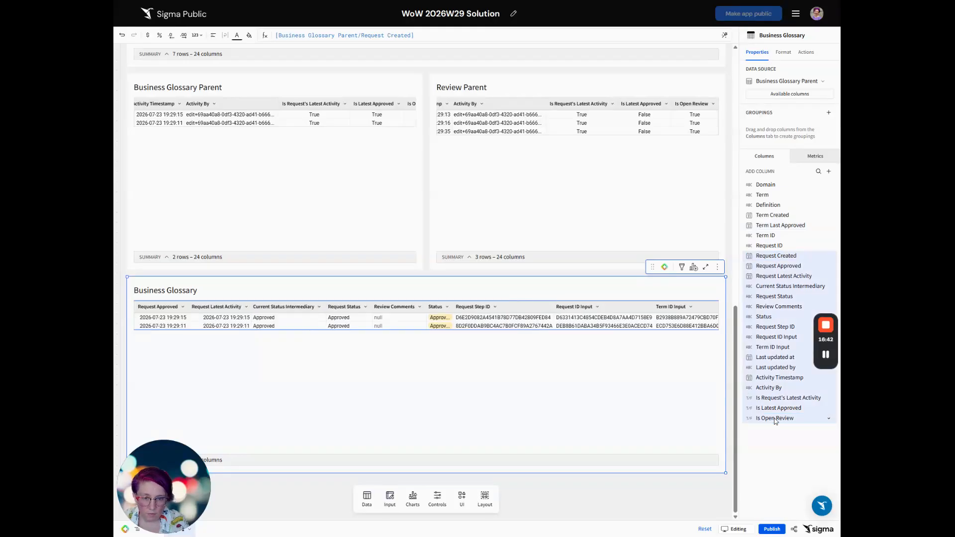
key(Delete)
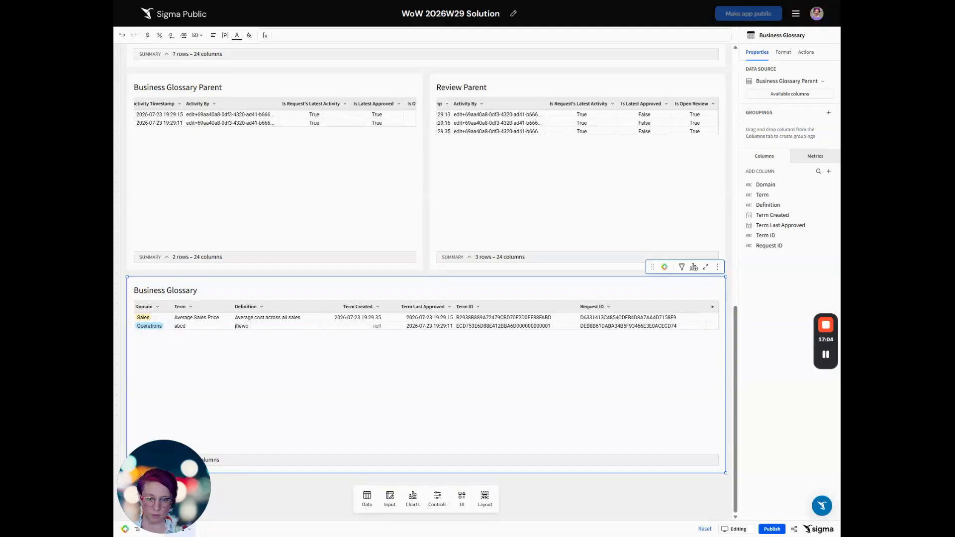
Add a calculated column named Edit Term to Business Glossary and place it before Domain
right_click(145, 307)
click(170, 108)
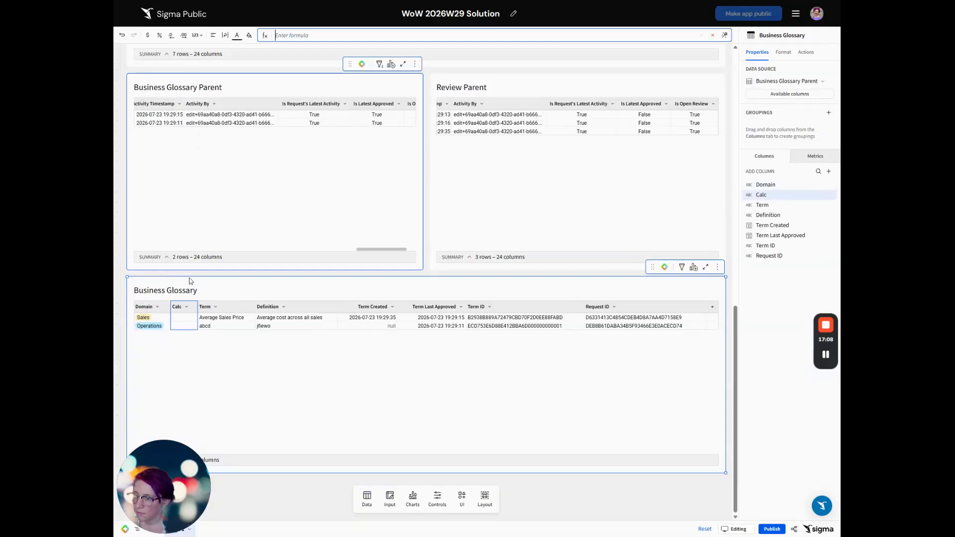
double_click(142, 308)
text(Edit)
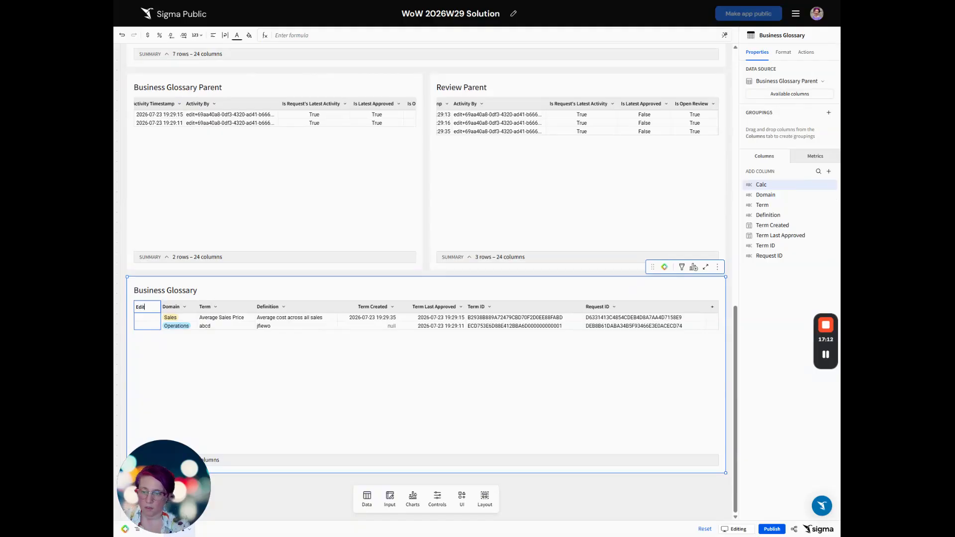
text( Term)
key(Return)
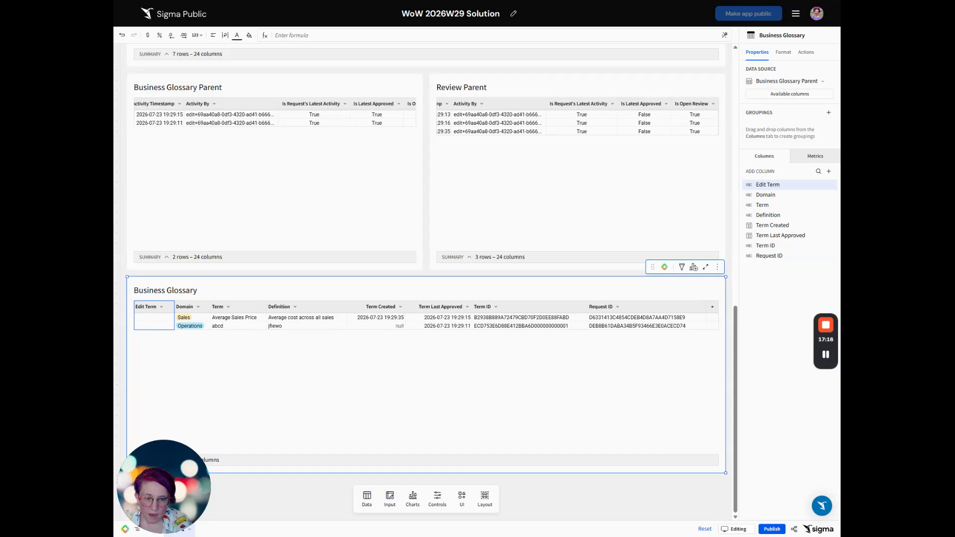
Add a calculated column named Is Being Edited at the end of Business Glossary
click(830, 172)
click(790, 186)
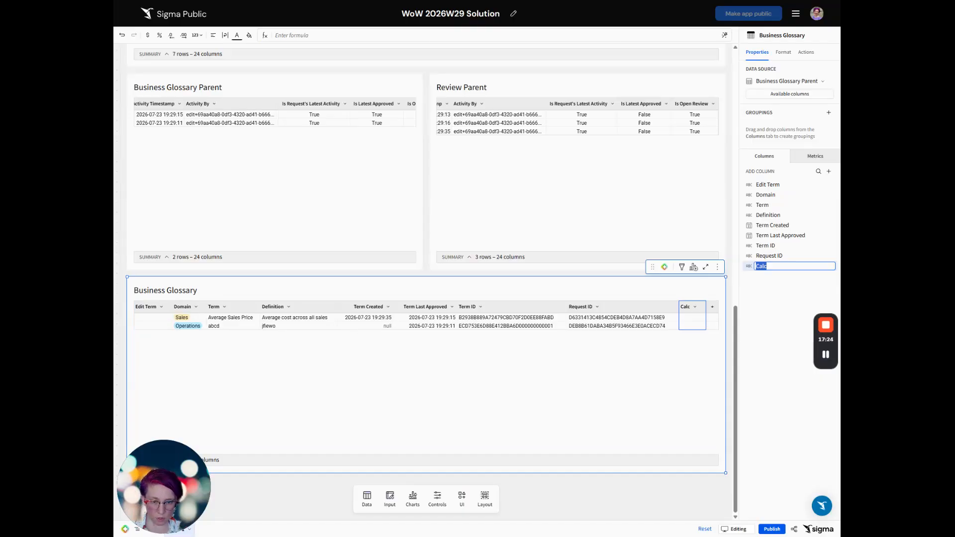
text(Is Being Edited)
key(Return)
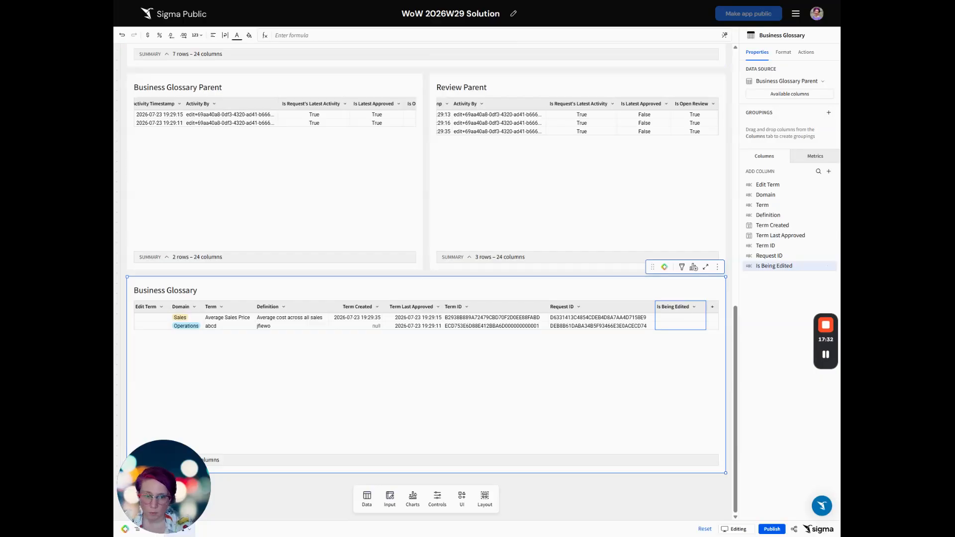
Set the formula of the Is Being Edited column to True
click(298, 36)
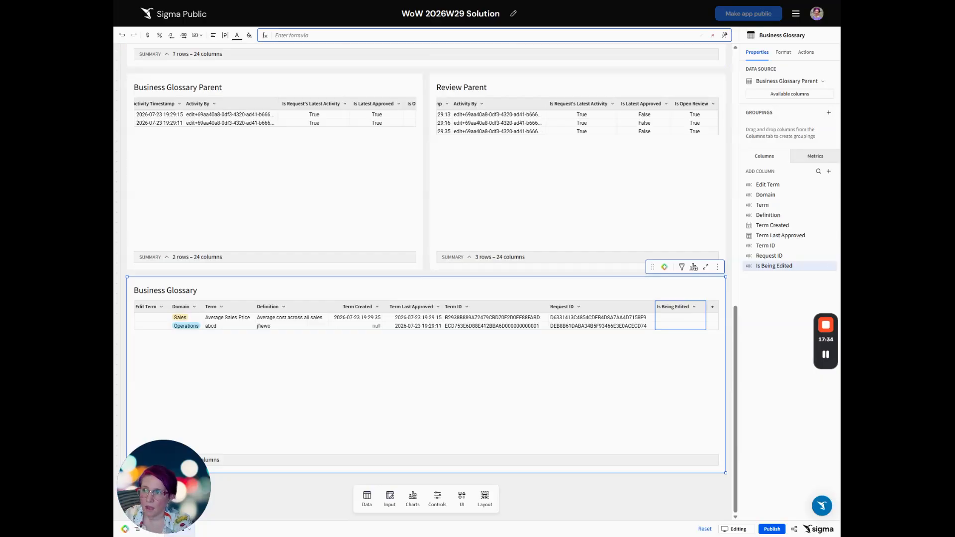
text(tr)
key(Return)
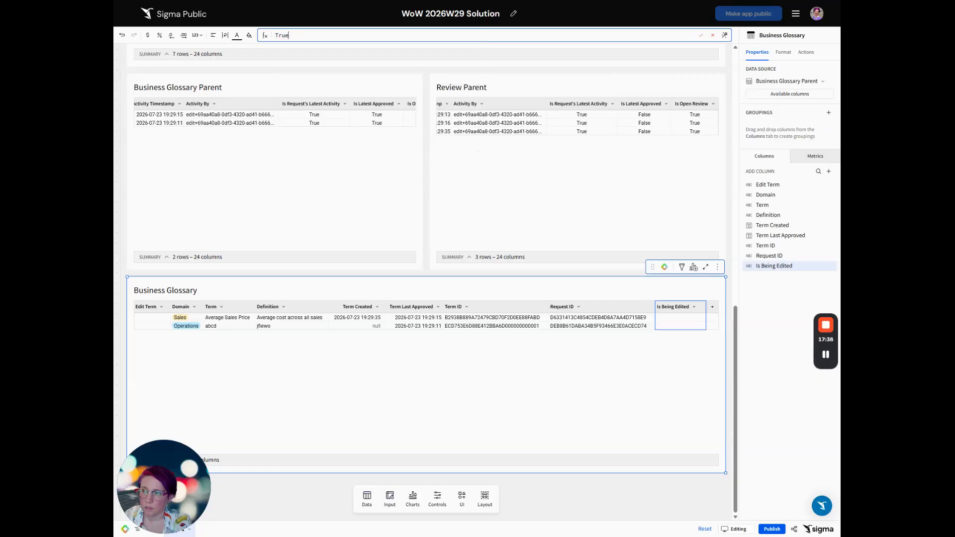
click(149, 306)
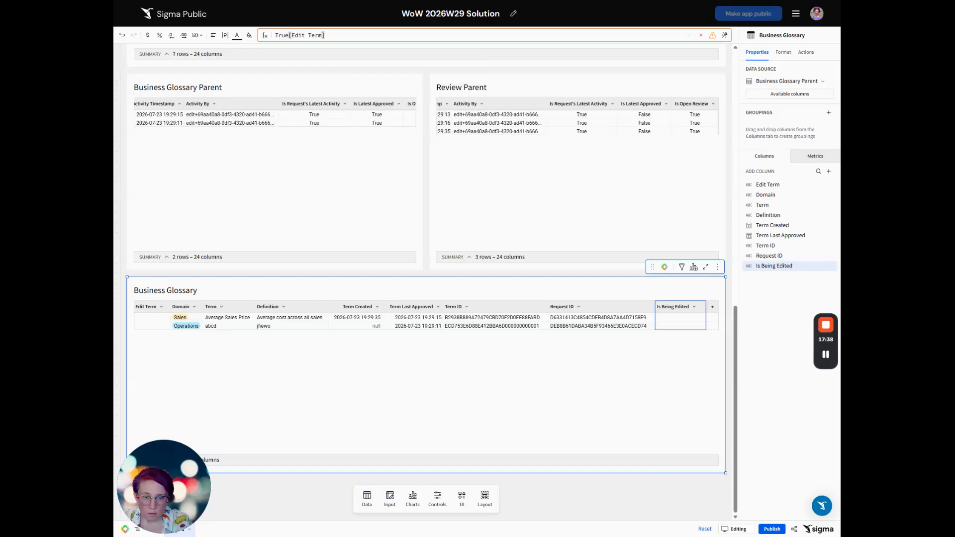
key(Return)
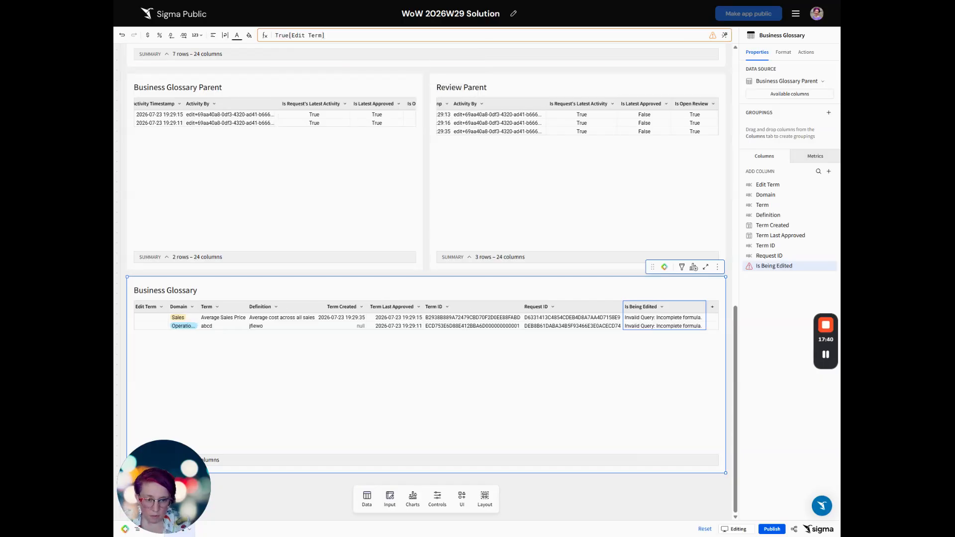
click(149, 307)
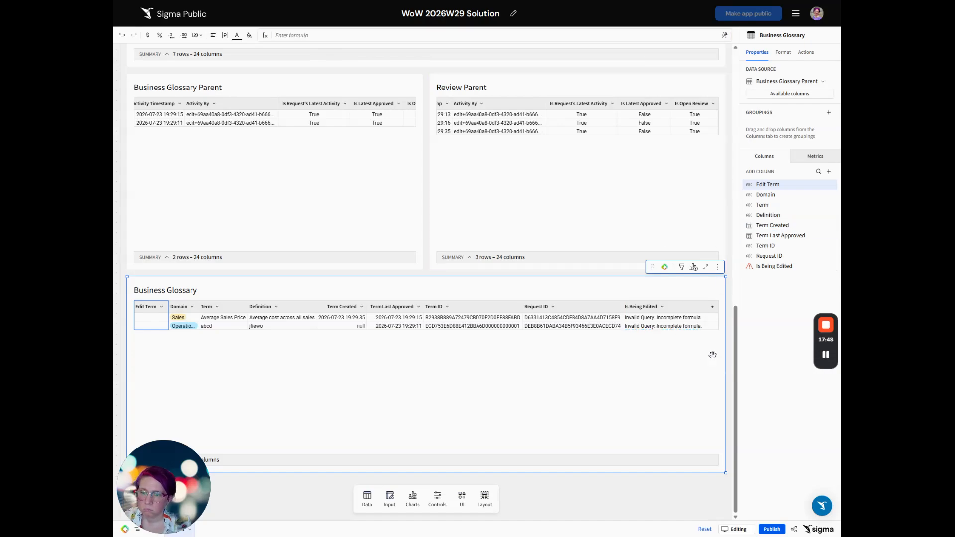
click(673, 309)
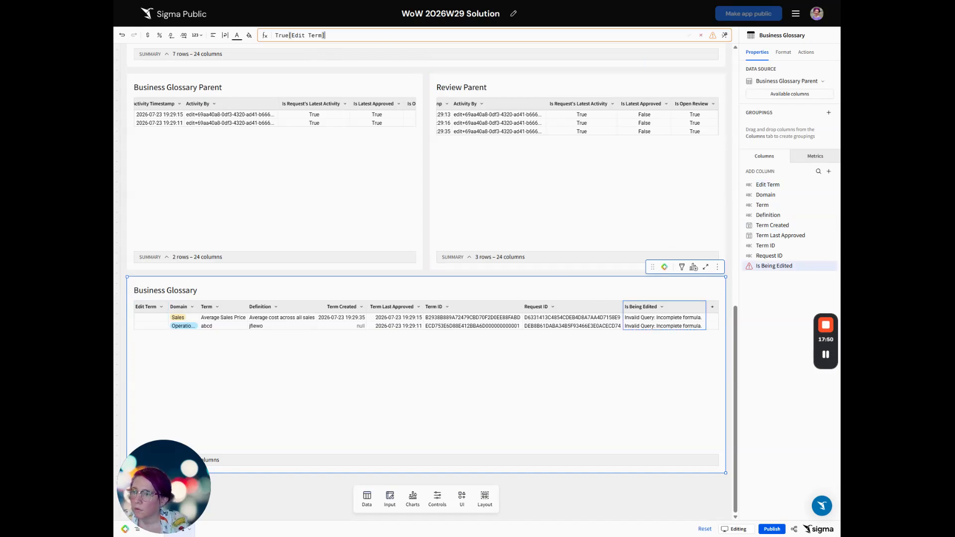
key(BackSpace)
key(BackSpace)
key(BackSpace)
key(BackSpace)
key(BackSpace)
key(BackSpace)
key(BackSpace)
key(BackSpace)
key(BackSpace)
key(BackSpace)
key(BackSpace)
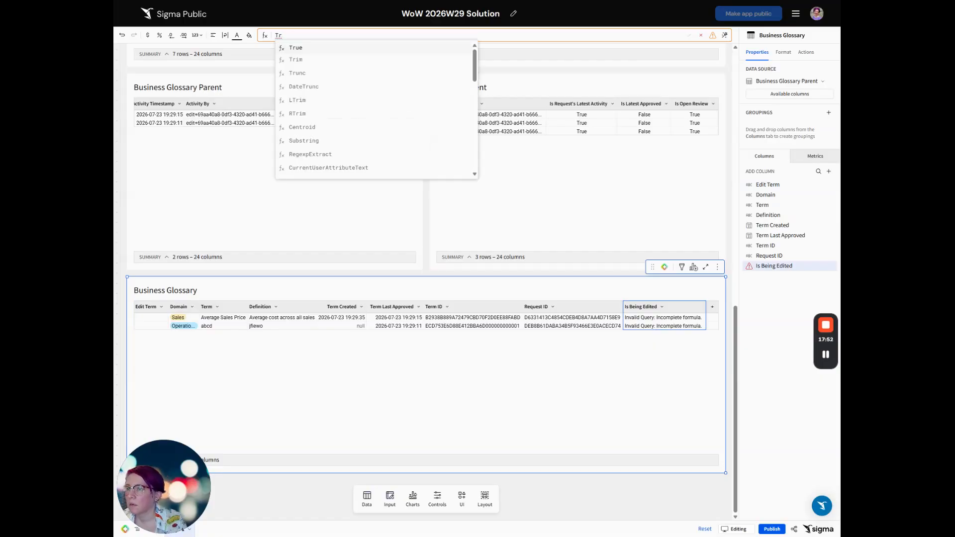
text(ue)
key(Return)
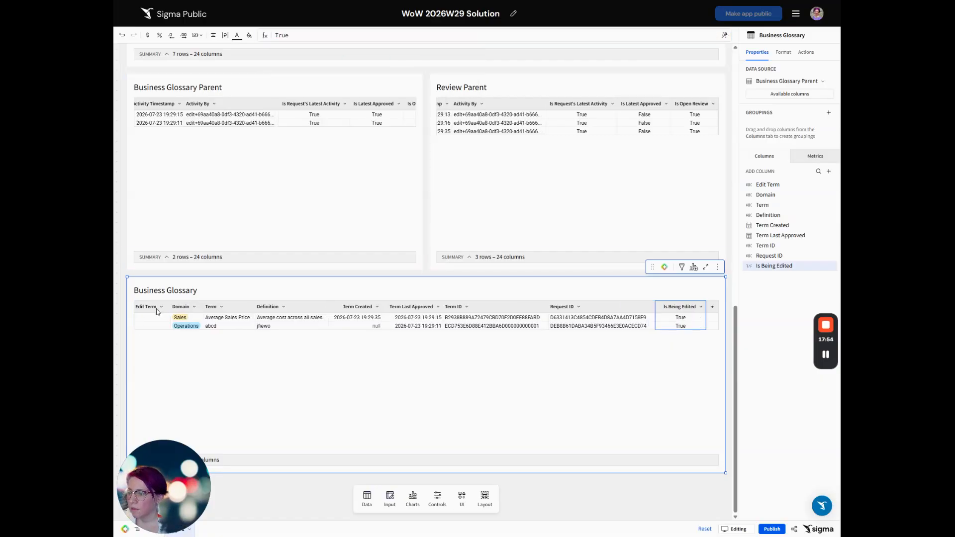
Set the Edit Term formula to If([Is Being Edited], "", "✏️") and the Is Being Edited formula to False
click(157, 309)
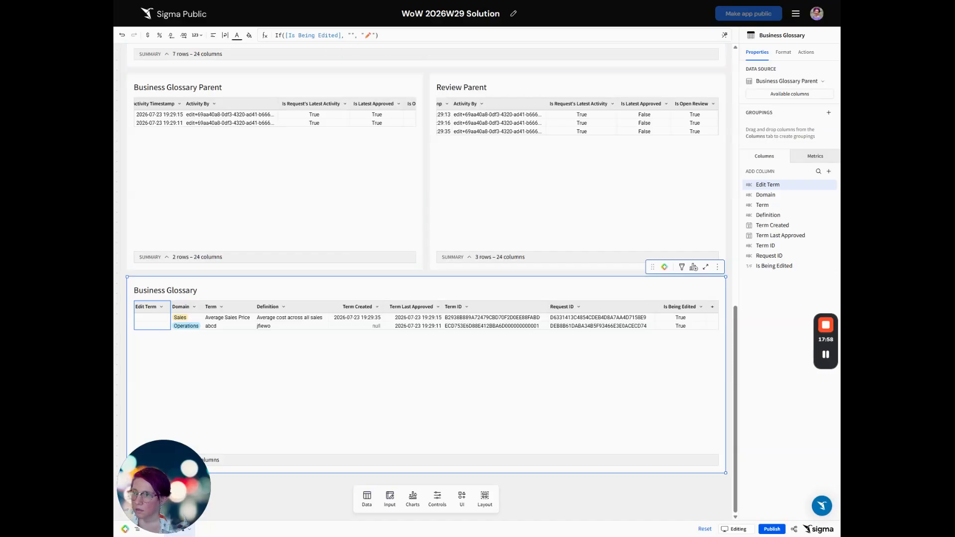
click(679, 306)
double_click(282, 35)
text(False)
key(Return)
Center-align the Edit Term column in Business Glossary
click(148, 307)
click(213, 35)
click(229, 50)
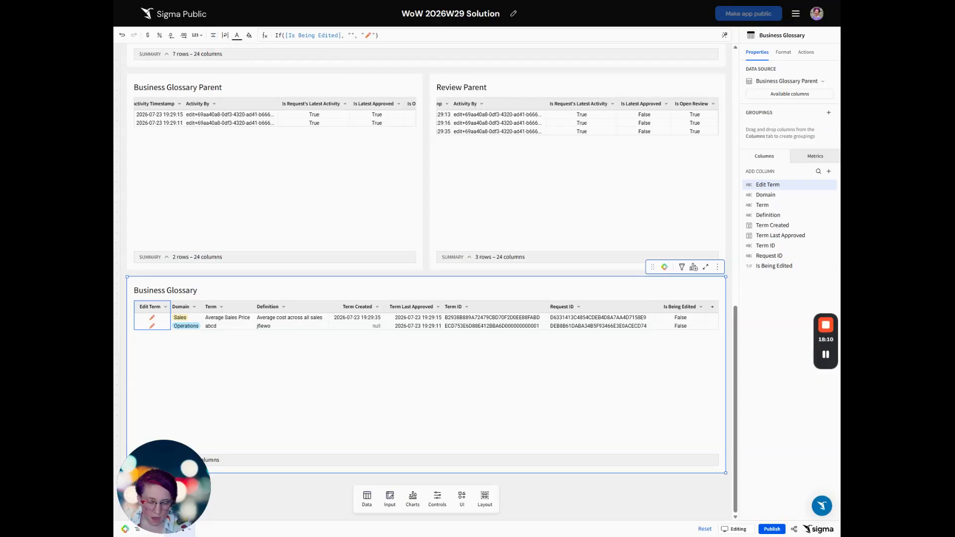
Move the Business Glossary table to a new page
click(717, 267)
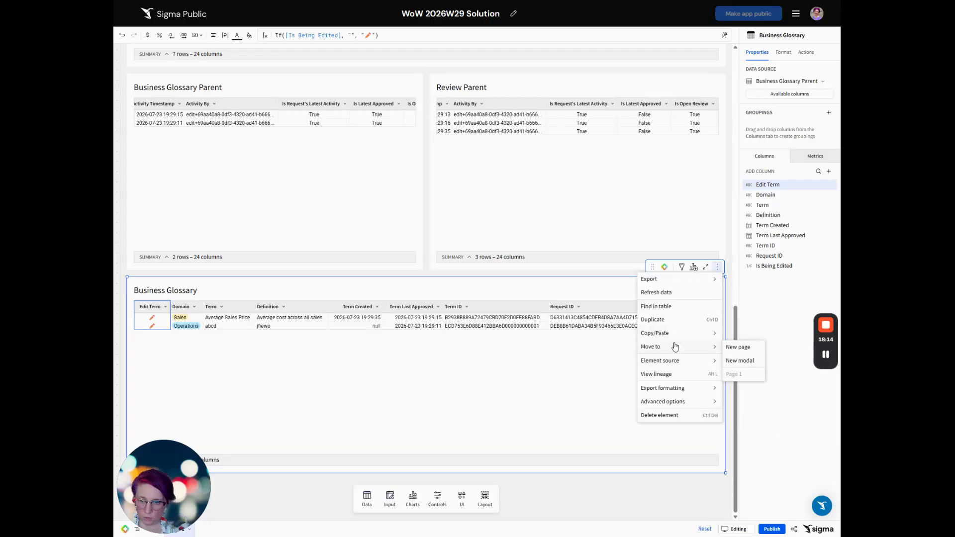
click(738, 347)
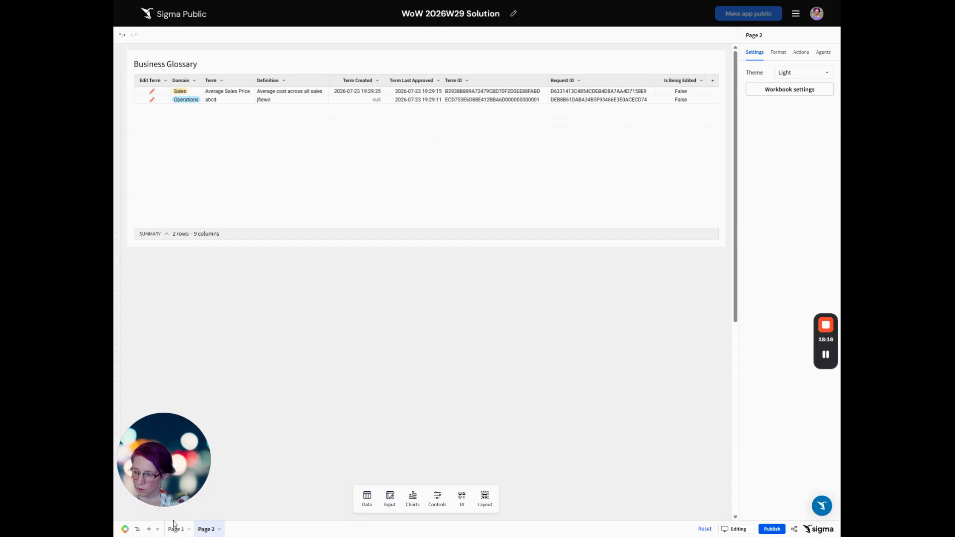
Rename Page 1, which holds the history tables, as Data and hide the page
click(174, 530)
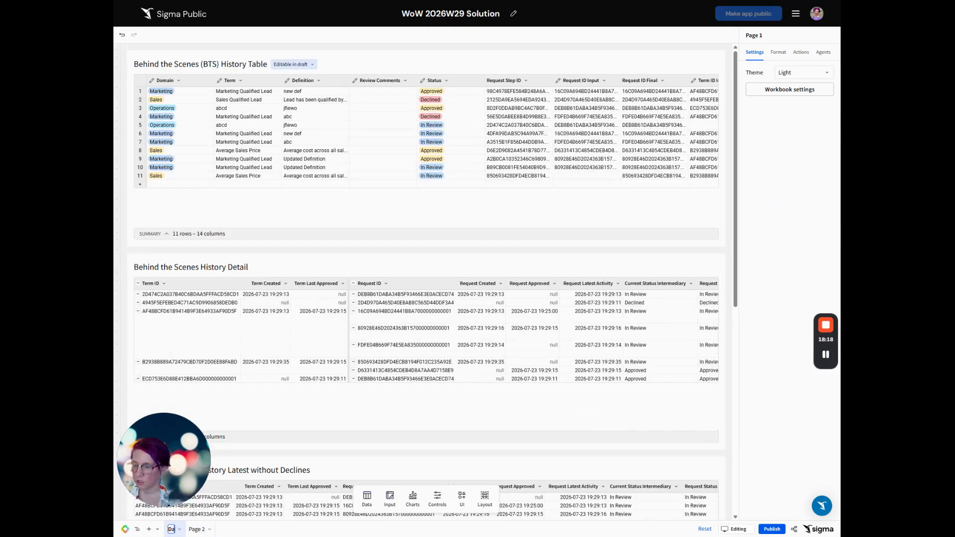
click(184, 529)
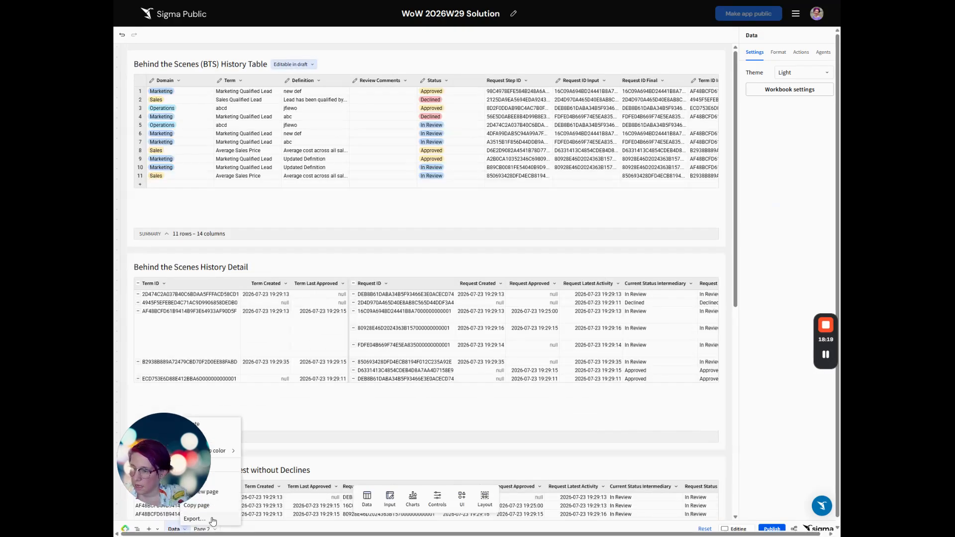
click(197, 464)
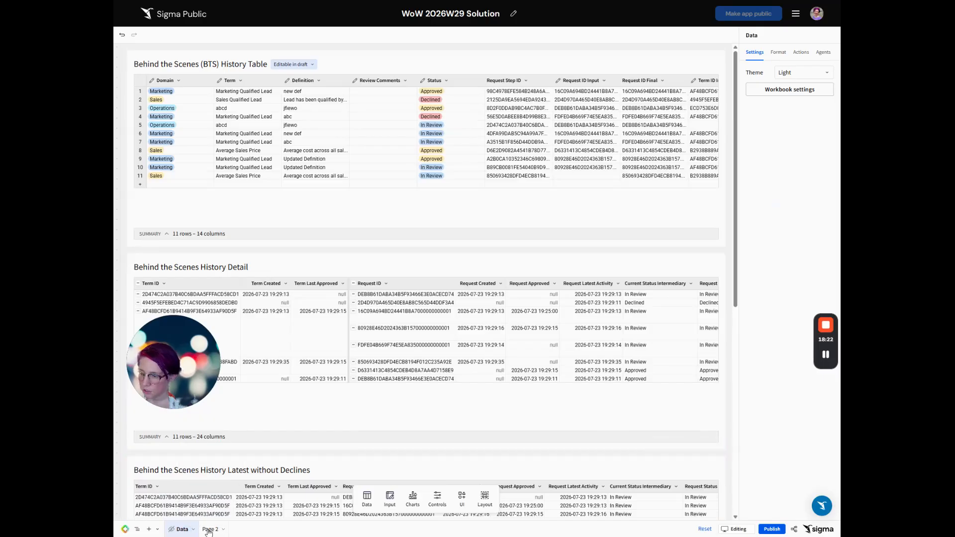
Rename Page 2 as Business Glossary
double_click(209, 530)
text(Business Glossary)
key(Return)
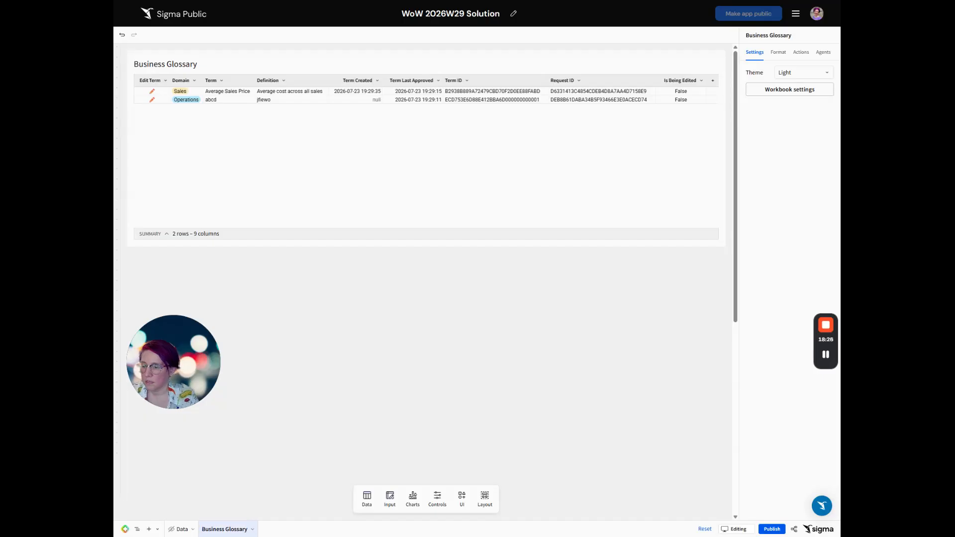
drag(185, 392, 180, 497)
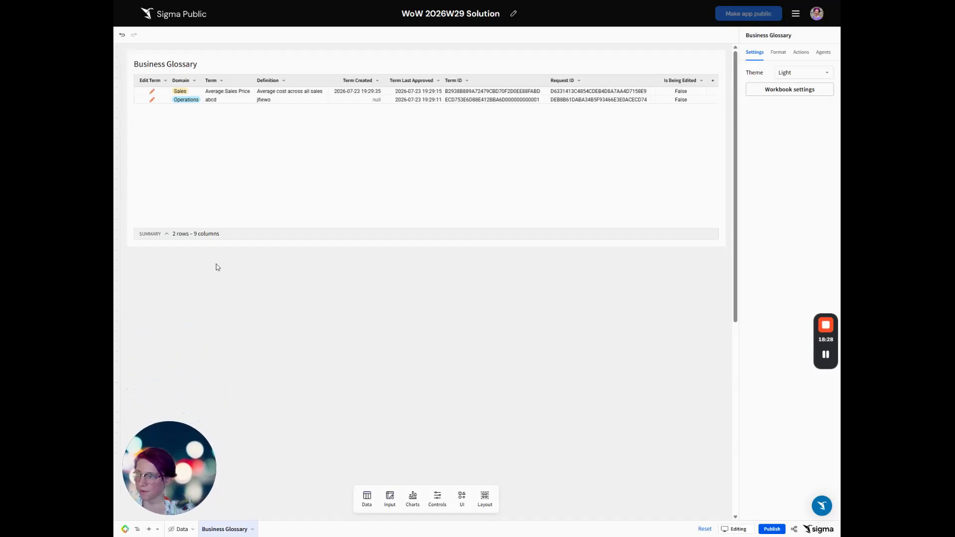
Hide the title and the summary bar of the Business Glossary table
click(267, 104)
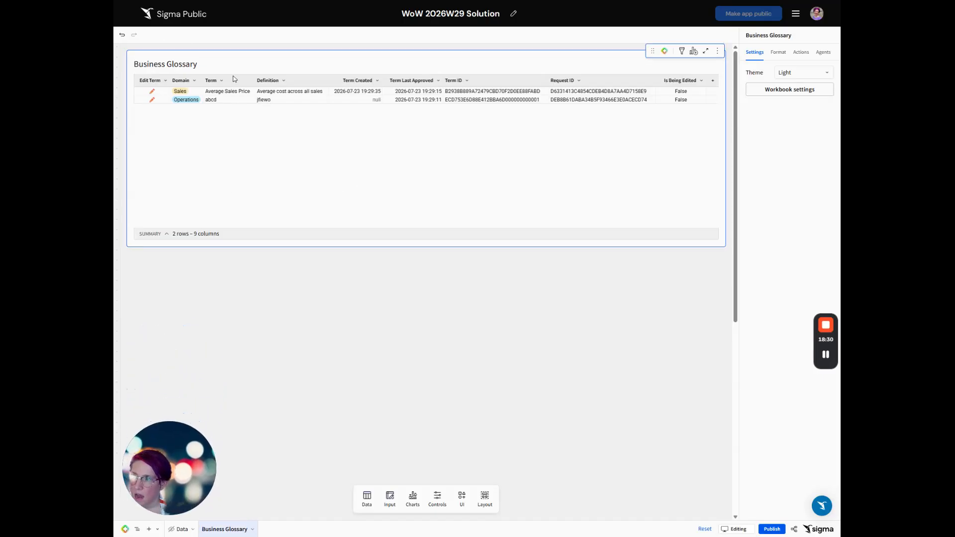
click(339, 64)
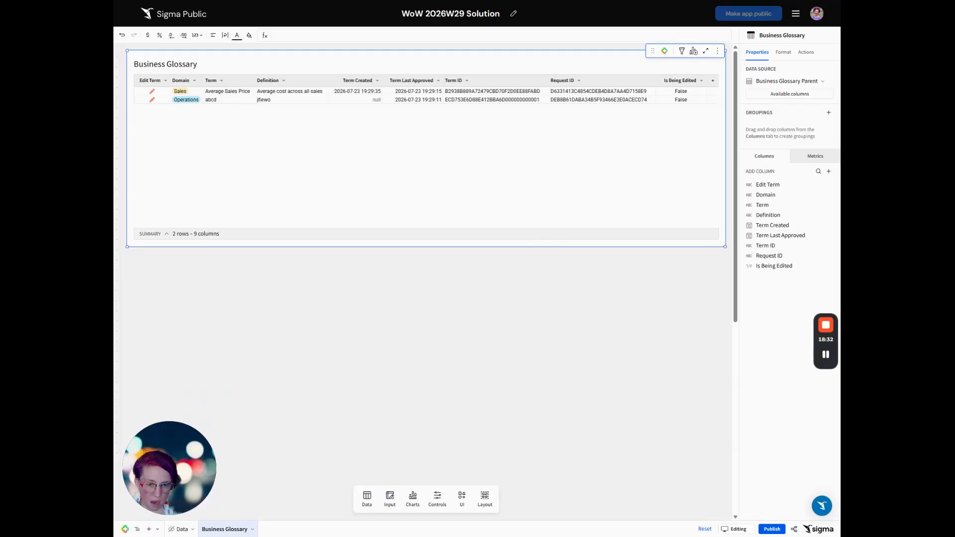
click(783, 52)
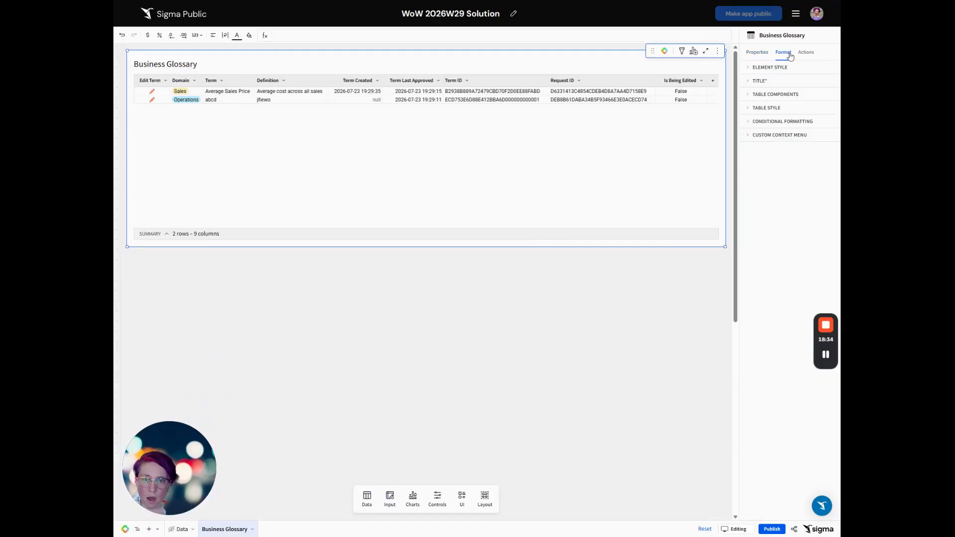
click(769, 82)
click(764, 95)
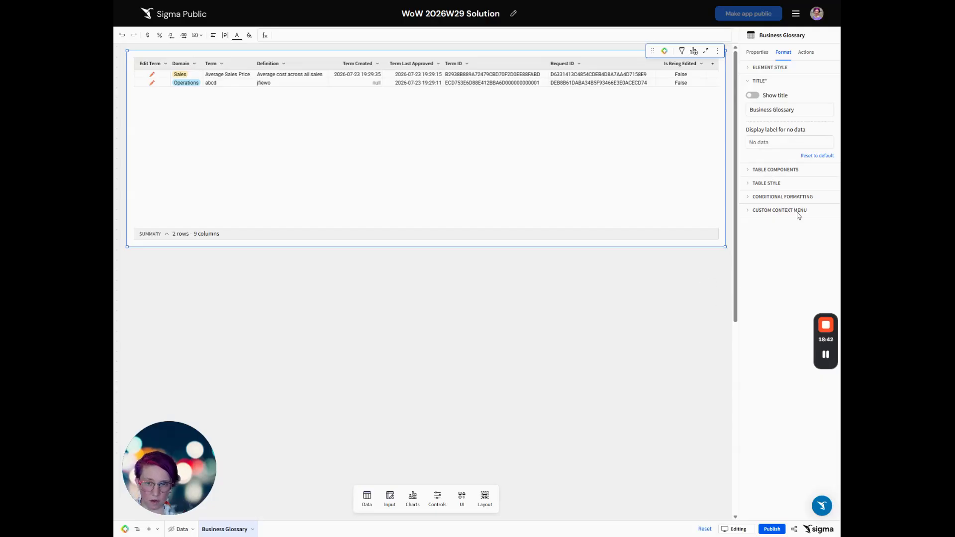
click(780, 170)
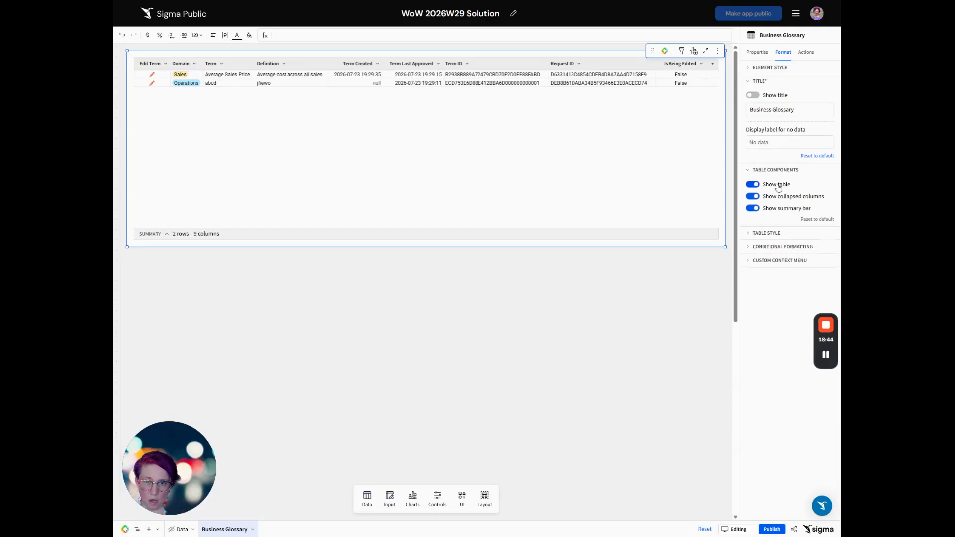
click(752, 208)
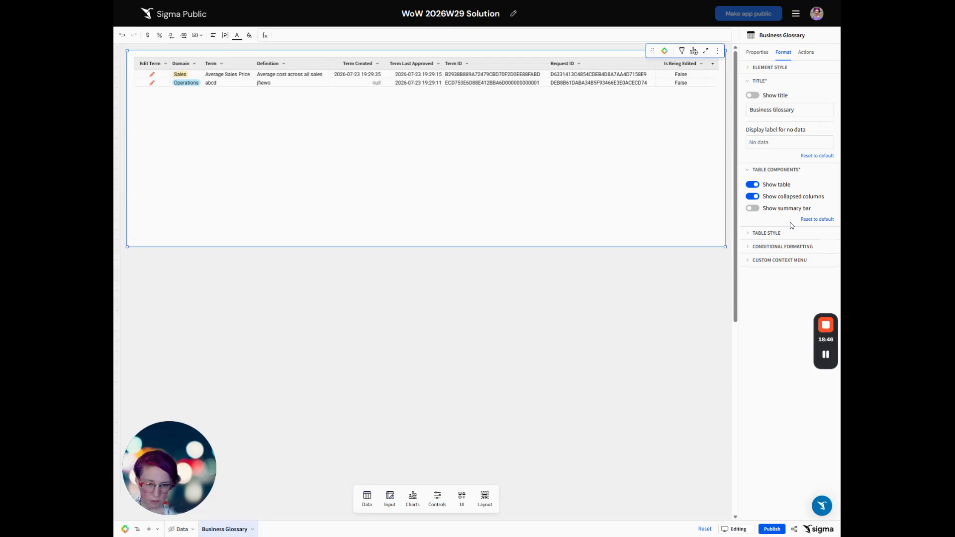
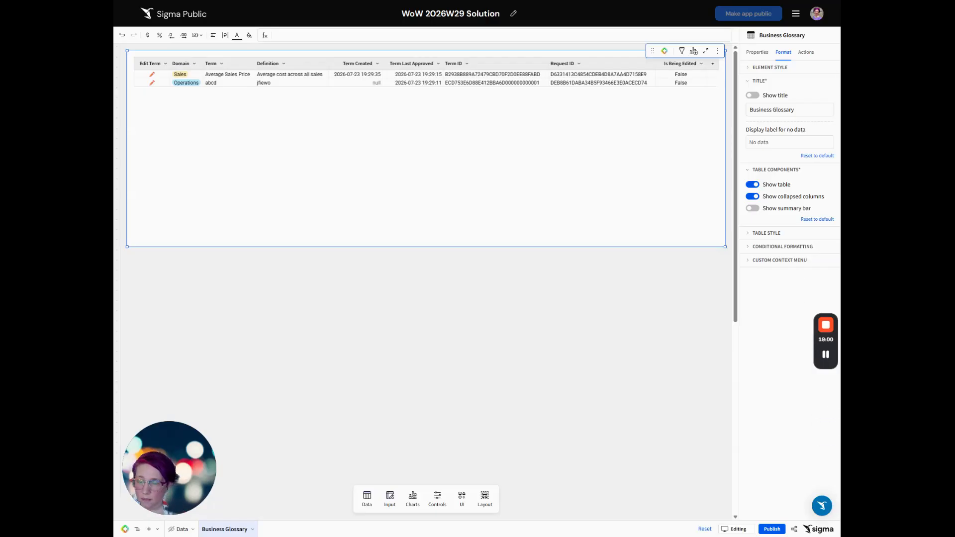
Add a Term Has Pending Updates calculation to the Term ID grouping of Behind the Scenes History Detail, with formula CountIf([Is Open Review]) > 0
click(182, 529)
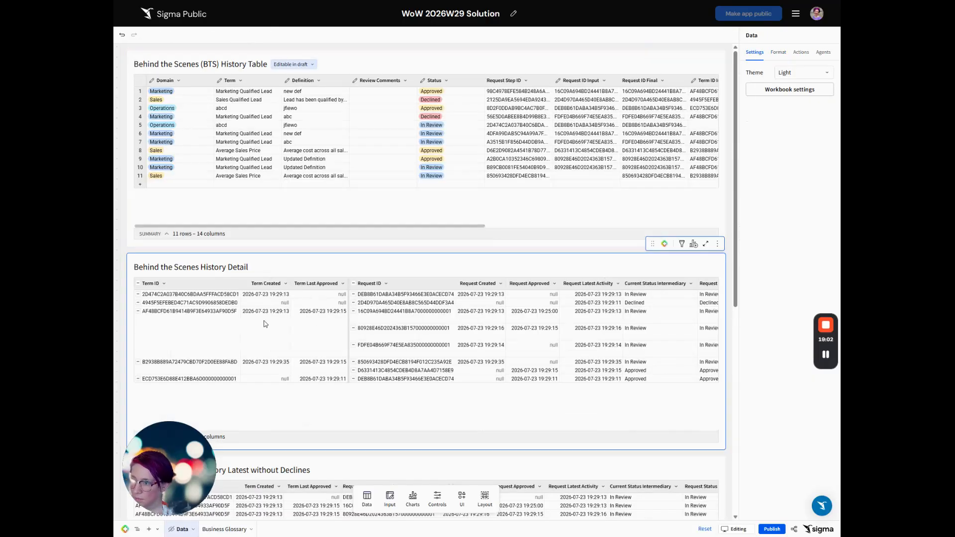
click(370, 262)
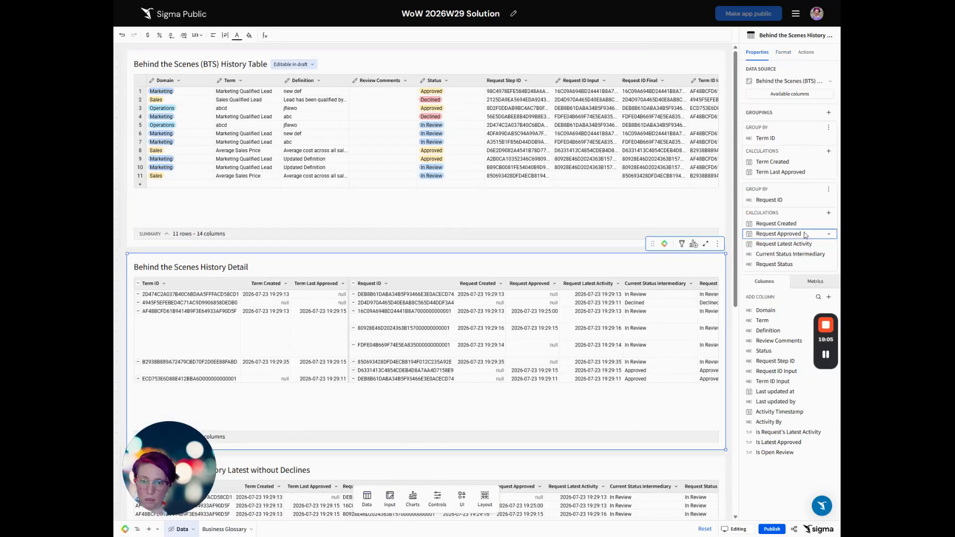
click(828, 150)
click(753, 166)
double_click(762, 183)
text(Term Has Pending Updates)
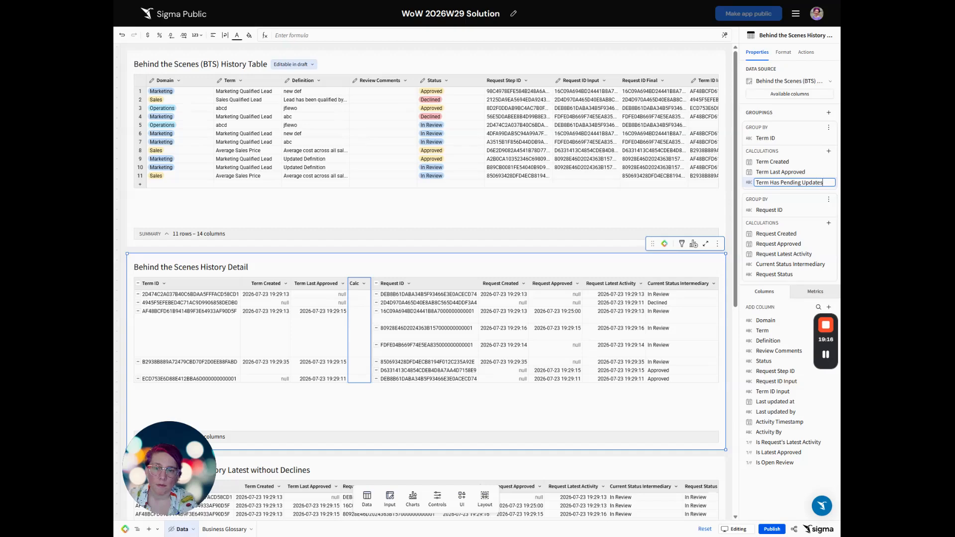
key(Return)
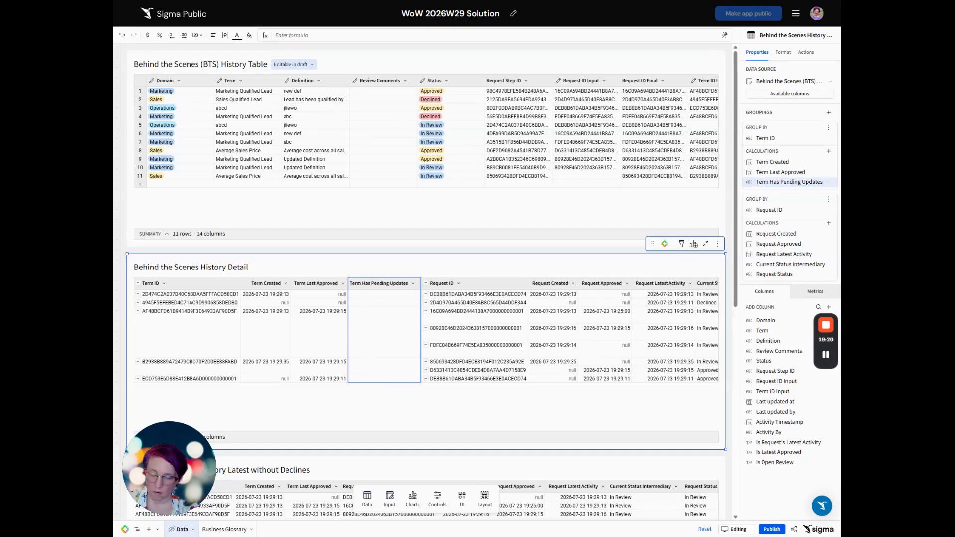
text(CountIf([Is Open Review]) > 0)
key(Return)
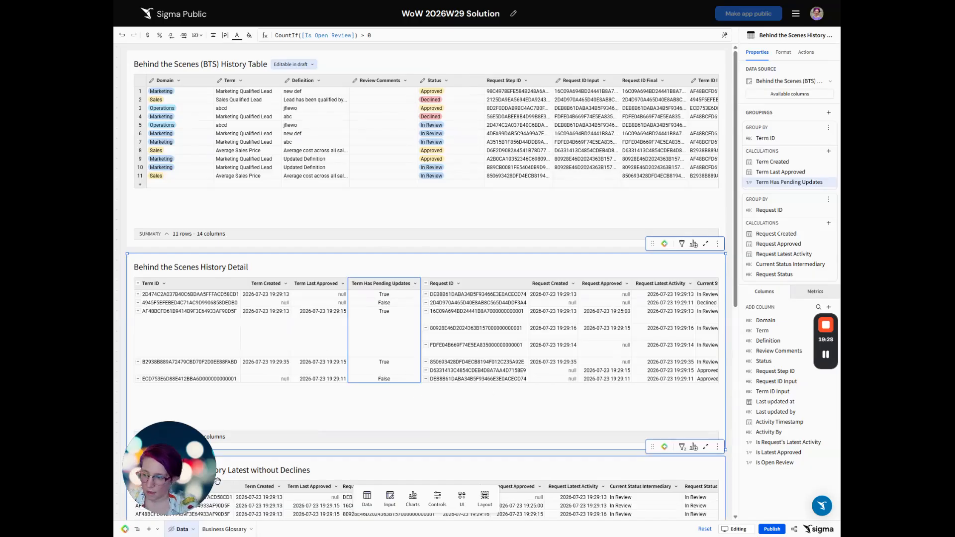
Add a conditional formatting rule to the Business Glossary table and apply it to all columns
click(224, 530)
click(379, 154)
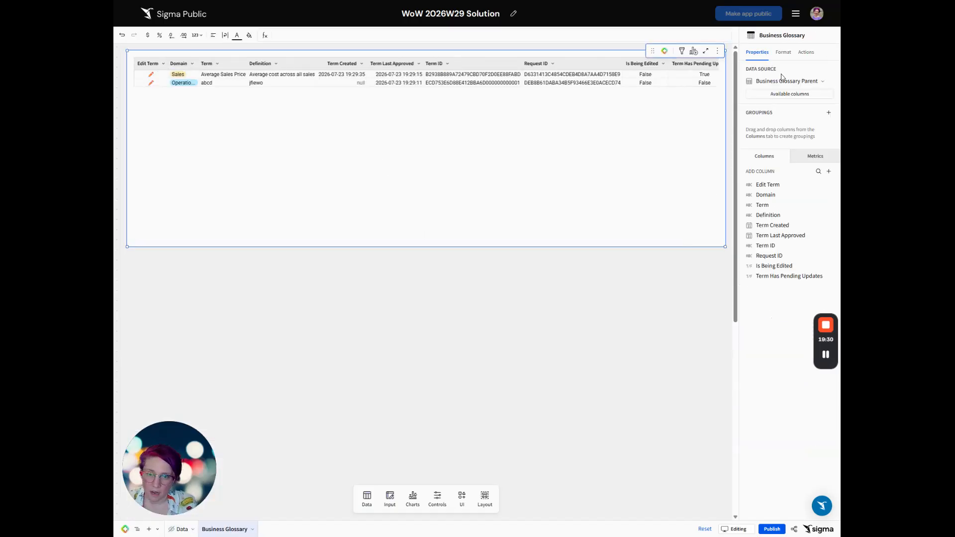
click(783, 53)
click(775, 249)
click(771, 263)
click(625, 299)
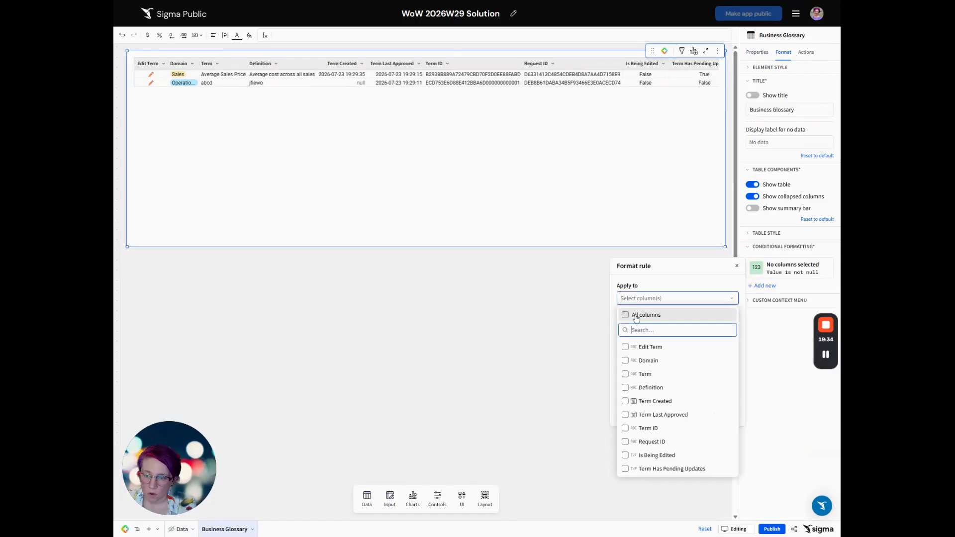
click(636, 316)
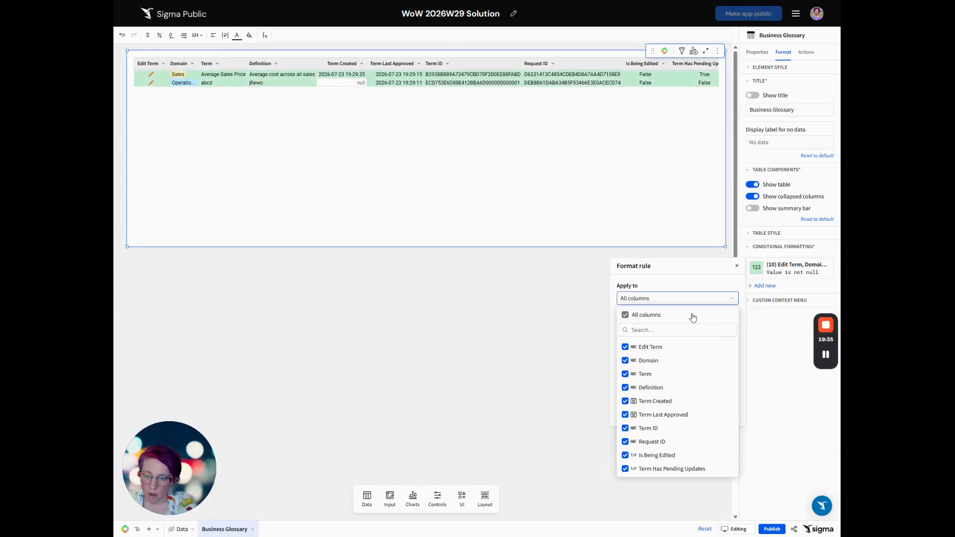
click(679, 287)
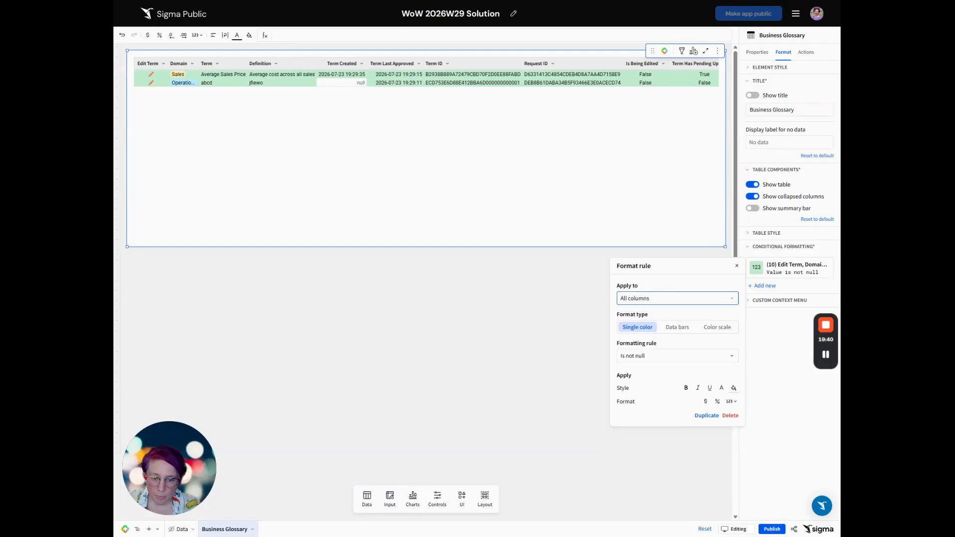
Set the formatting rule's condition to the custom formula [Term Has Pending Updates]
click(655, 356)
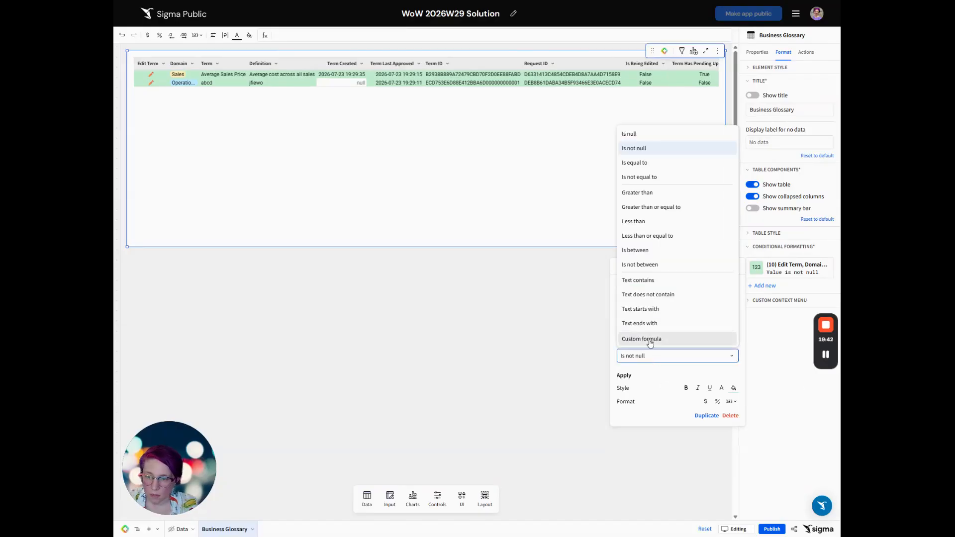
click(646, 337)
click(648, 373)
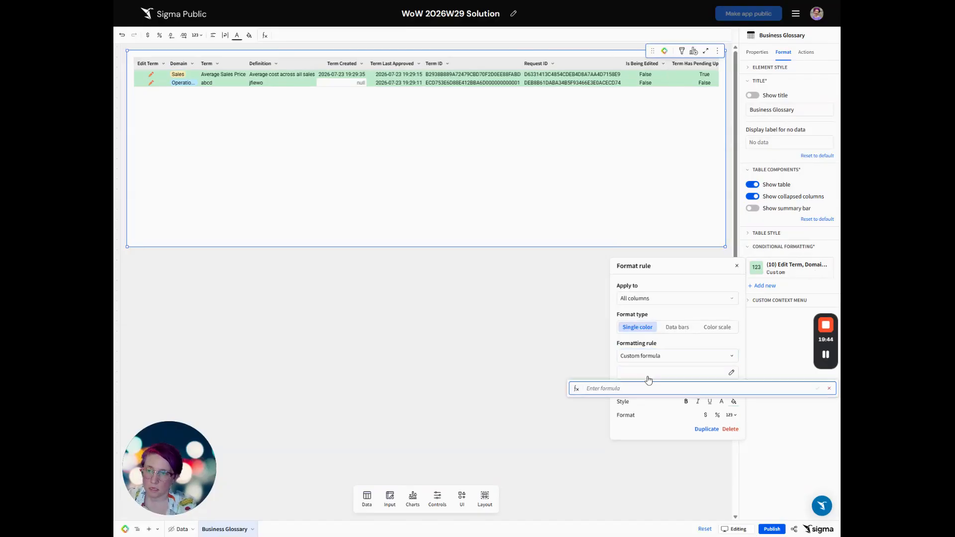
text(term j)
key(BackSpace)
text(ha)
key(Return)
key(Return)
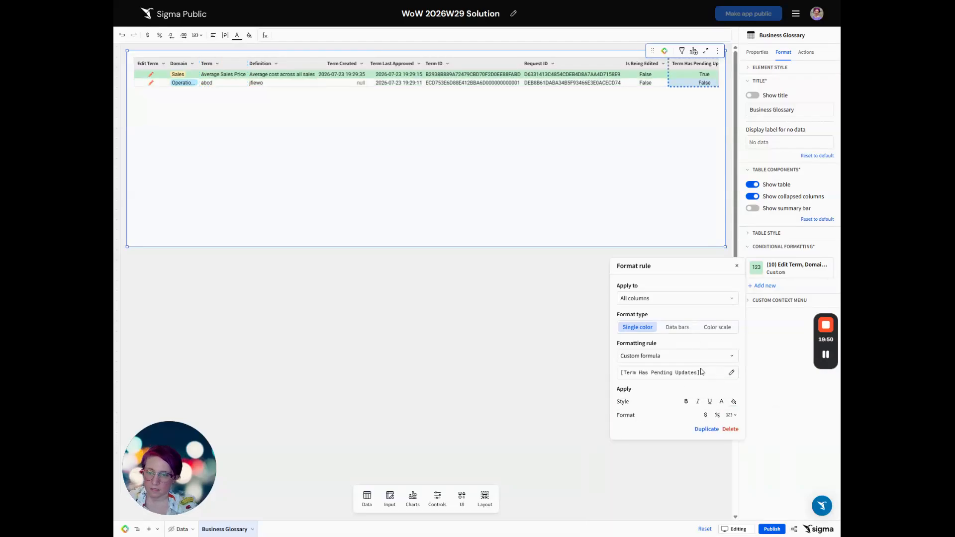
click(764, 374)
click(764, 373)
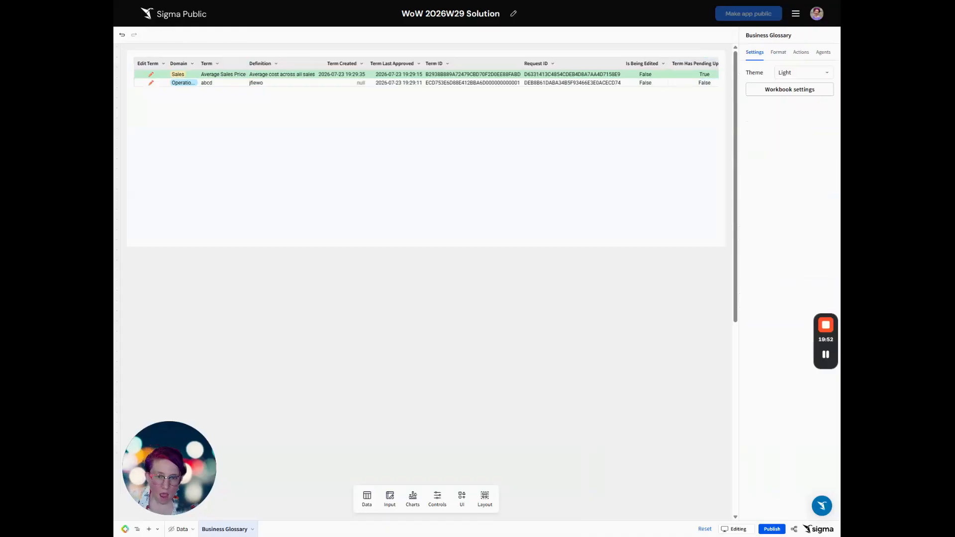
Hide the Term ID, Request ID, Is Being Edited and Term Has Pending Updates columns in the Business Glossary table
click(572, 137)
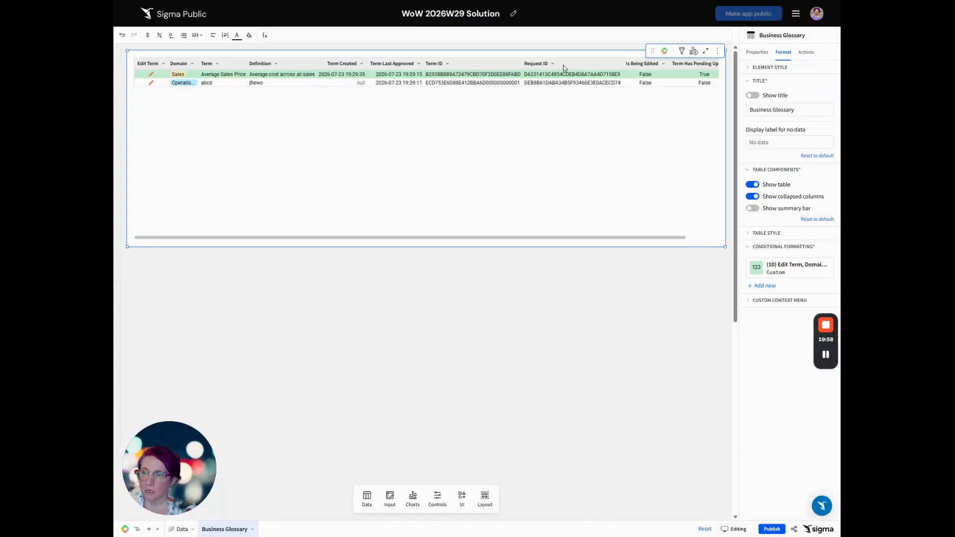
click(756, 52)
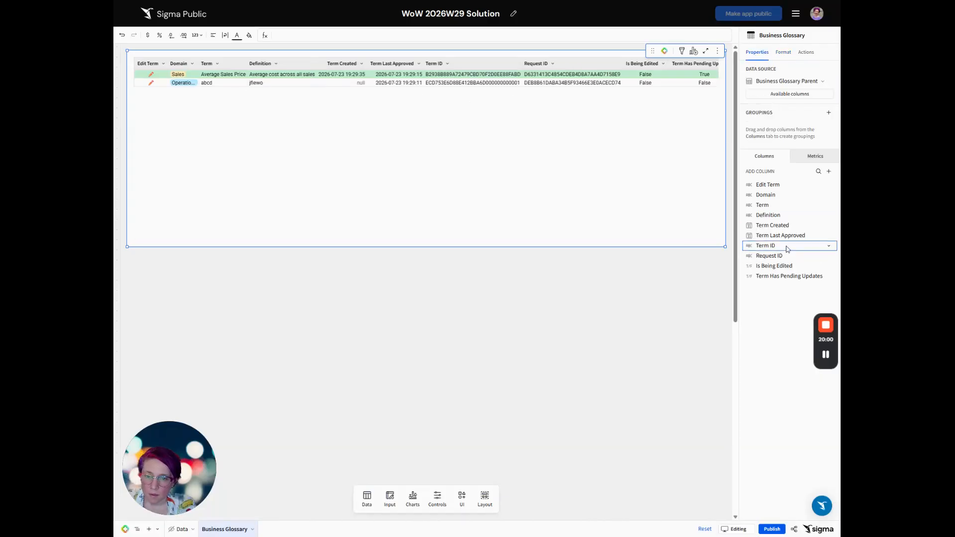
click(787, 247)
shift+click(790, 276)
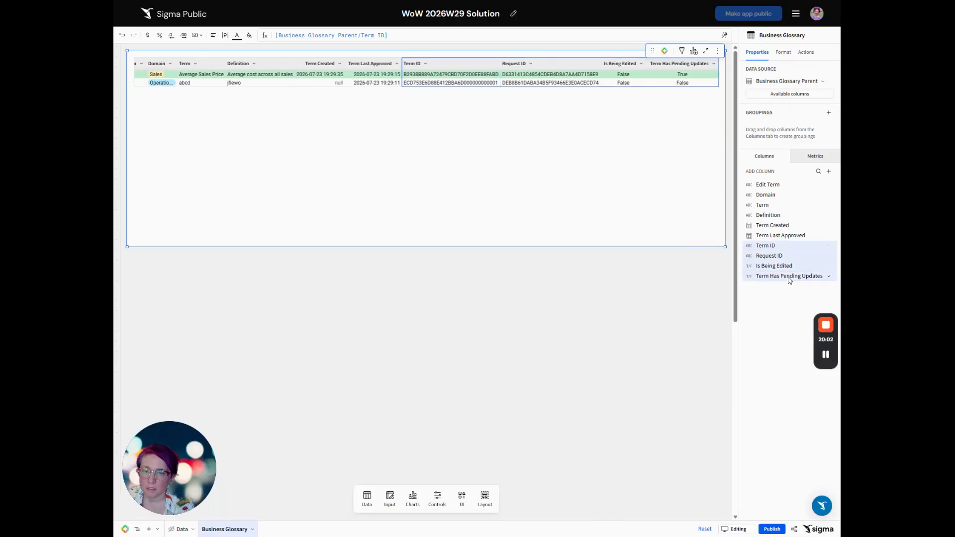
key(ctrl+shift+h)
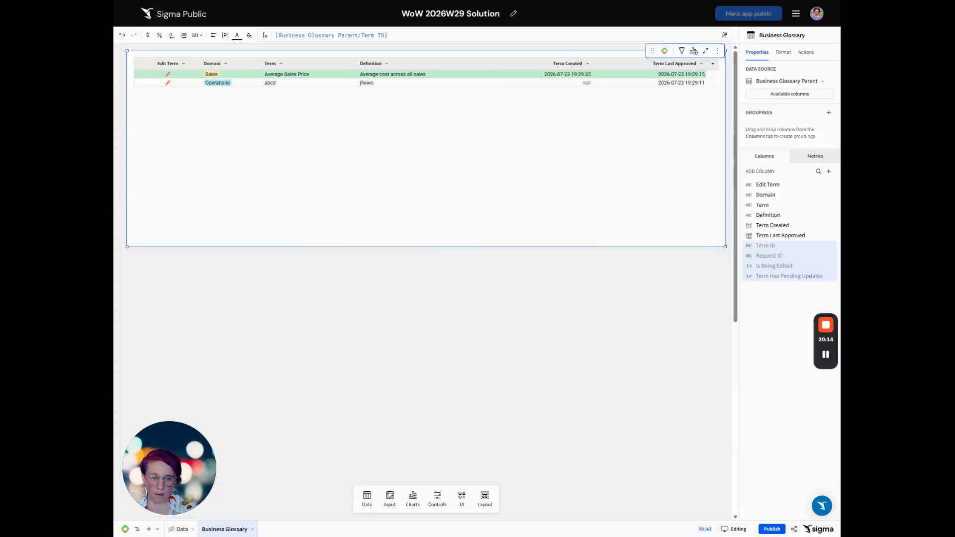
Place a text element above the Business Glossary table and give it the Medium heading style
drag(336, 52, 335, 81)
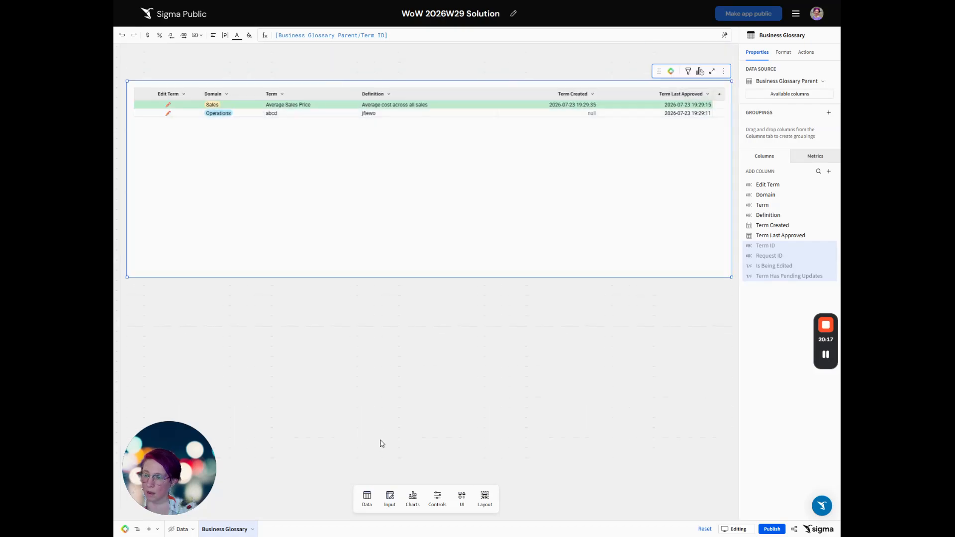
click(461, 504)
drag(416, 381, 171, 64)
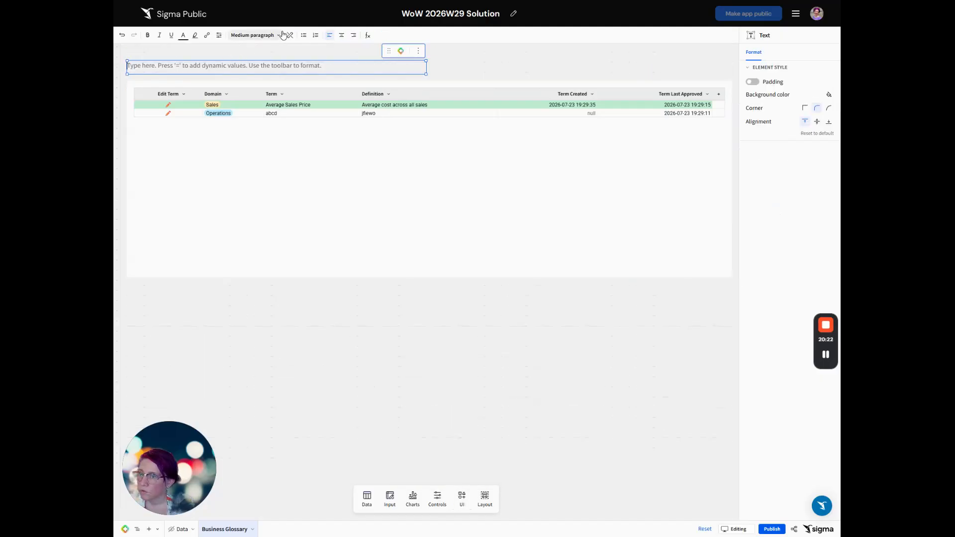
click(268, 35)
click(241, 62)
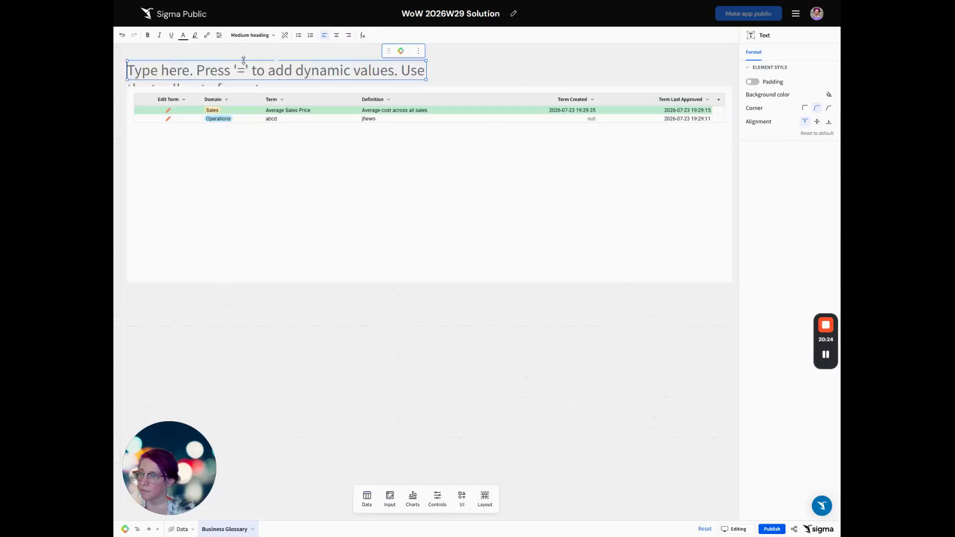
click(247, 53)
click(436, 53)
click(288, 62)
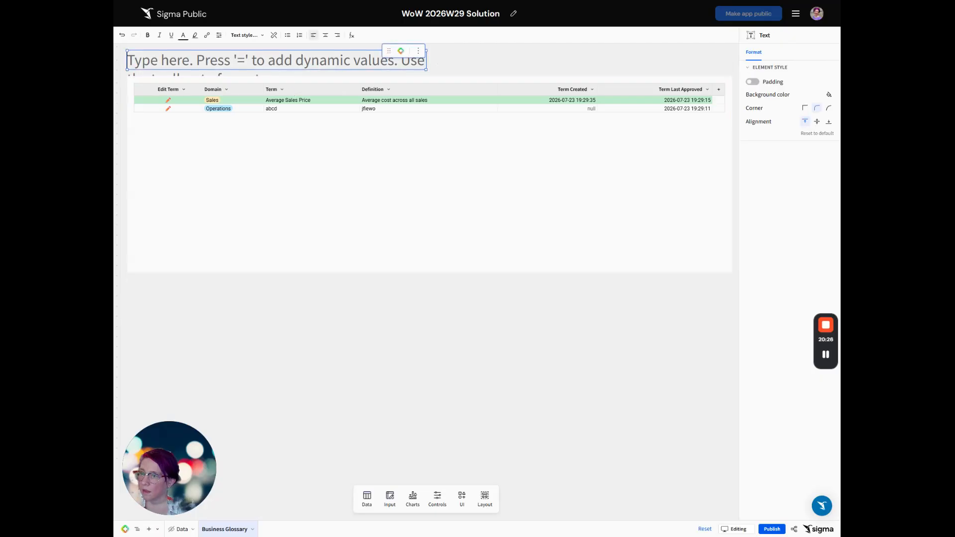
Enter "Approved Business Terms" as the heading text above the glossary table
text(Busine)
key(BackSpace)
key(BackSpace)
key(BackSpace)
key(BackSpace)
text(A)
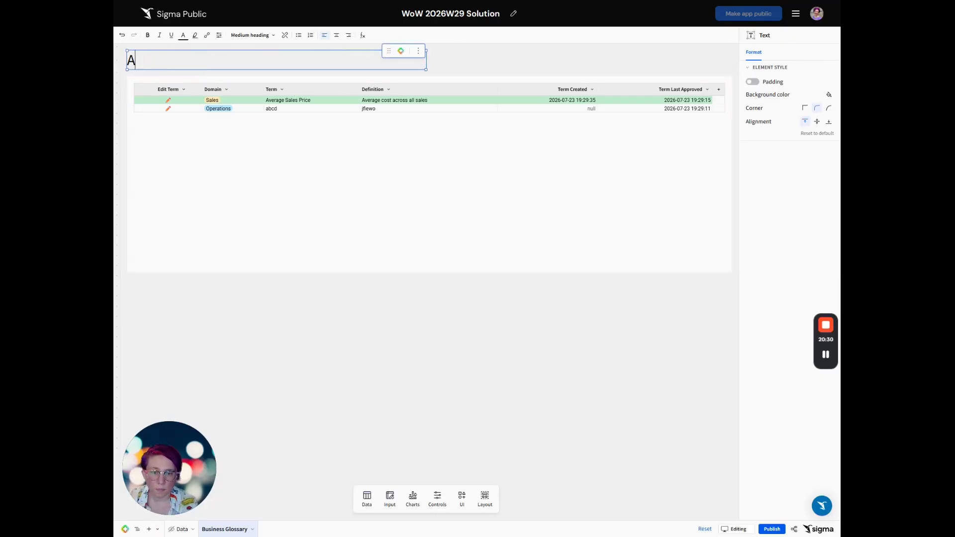
text(pproved Business Terms)
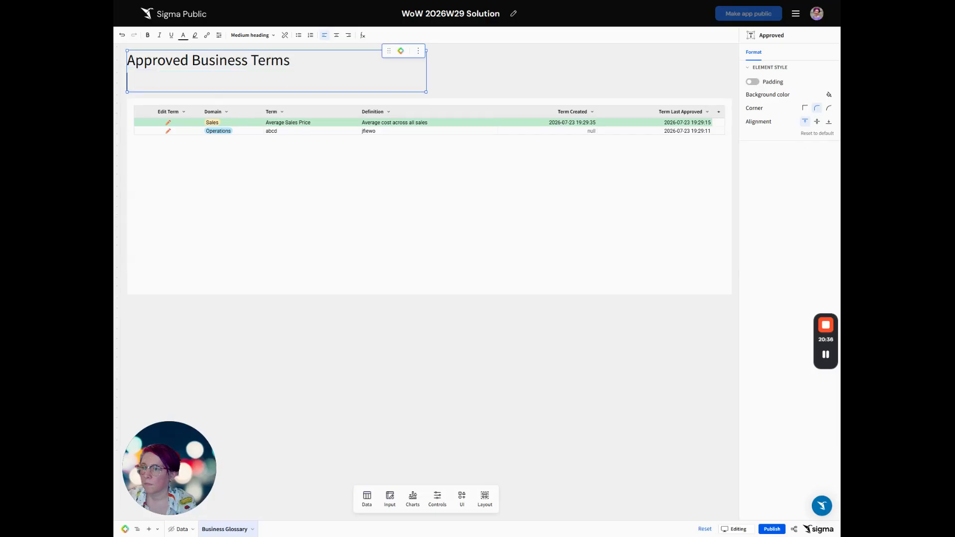
Shift the Approved Business Terms heading to the right and place a popover button in the space before it
click(508, 52)
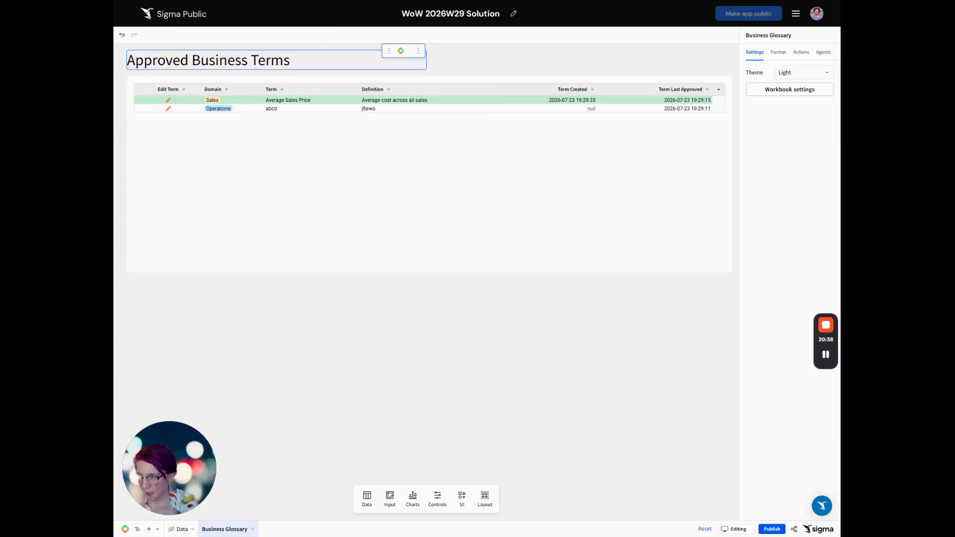
drag(389, 51, 439, 51)
click(464, 499)
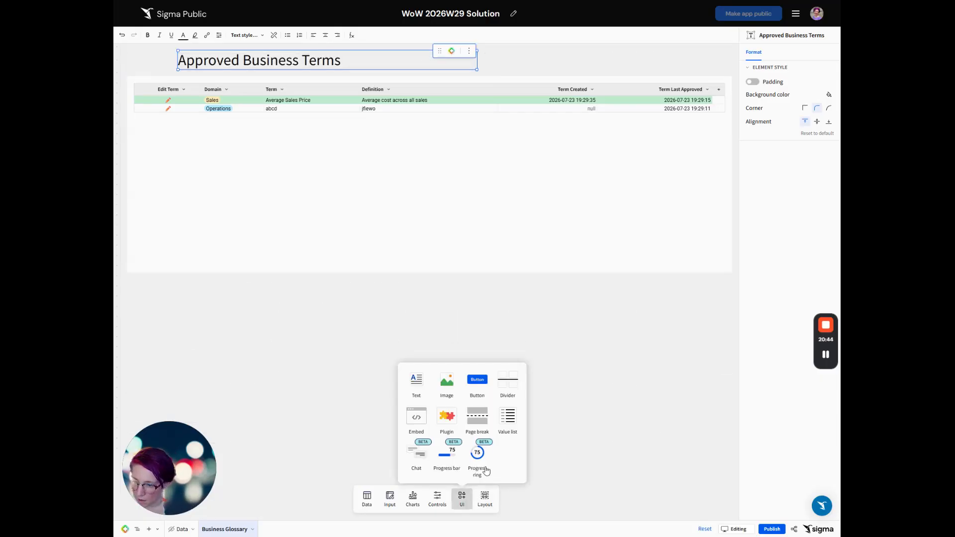
click(484, 498)
drag(440, 452, 130, 97)
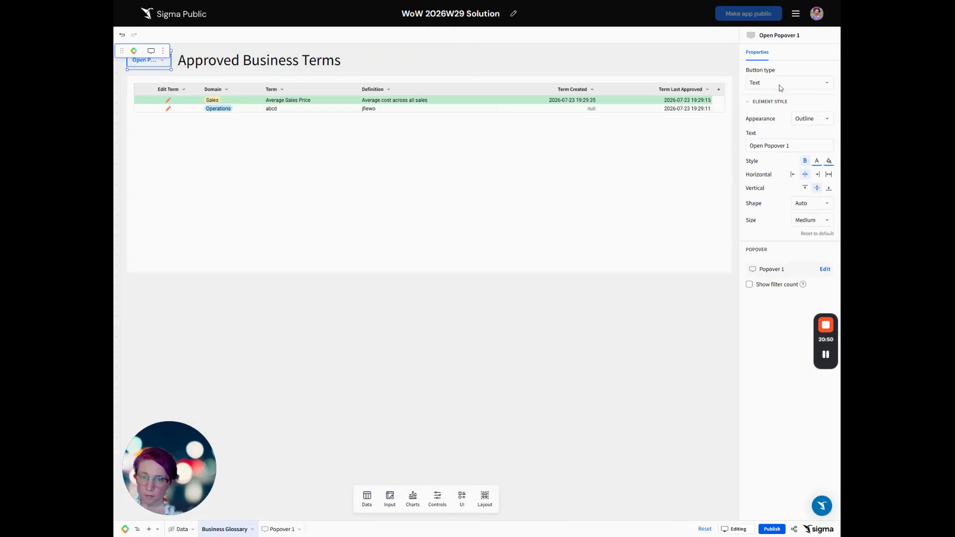
Change the popover button to the Icon type and give it the outlined info icon
click(777, 83)
click(776, 113)
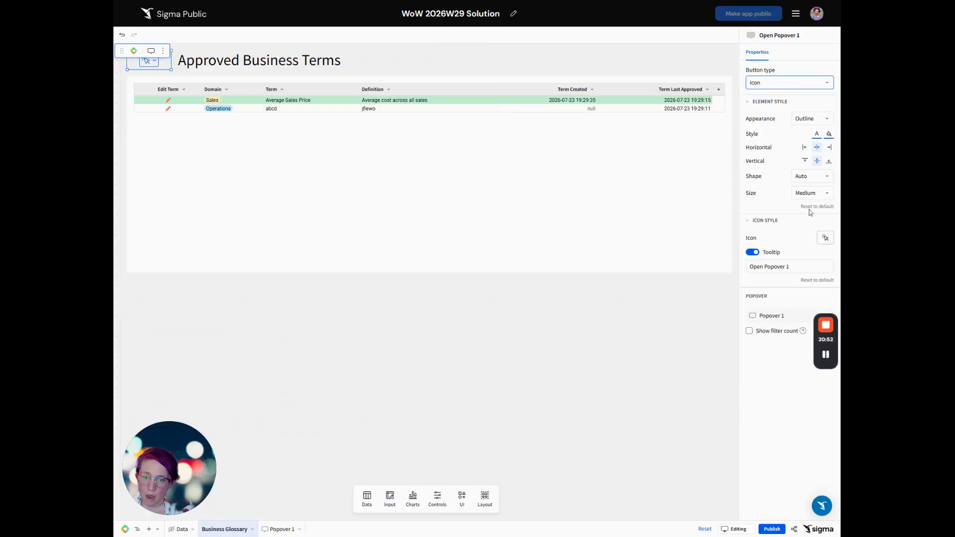
click(825, 238)
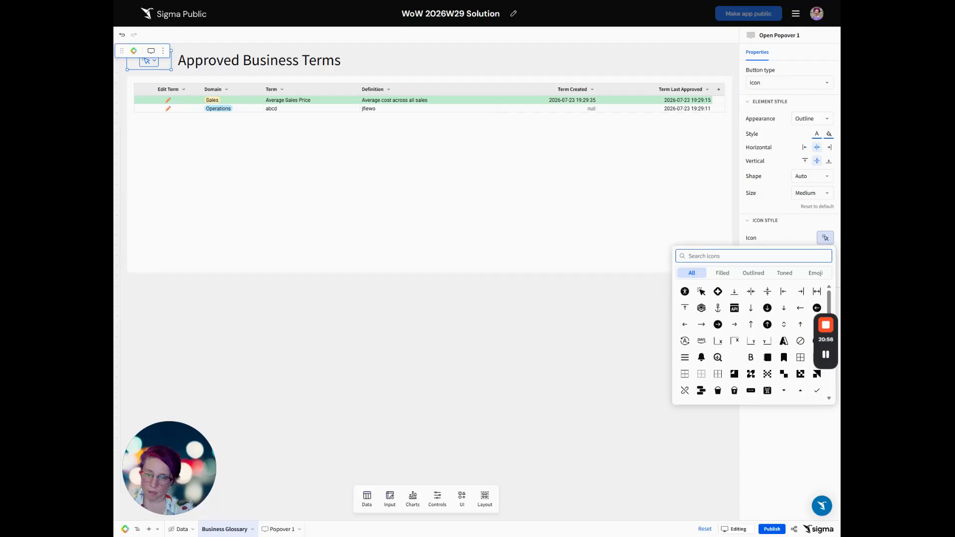
text(info)
click(700, 291)
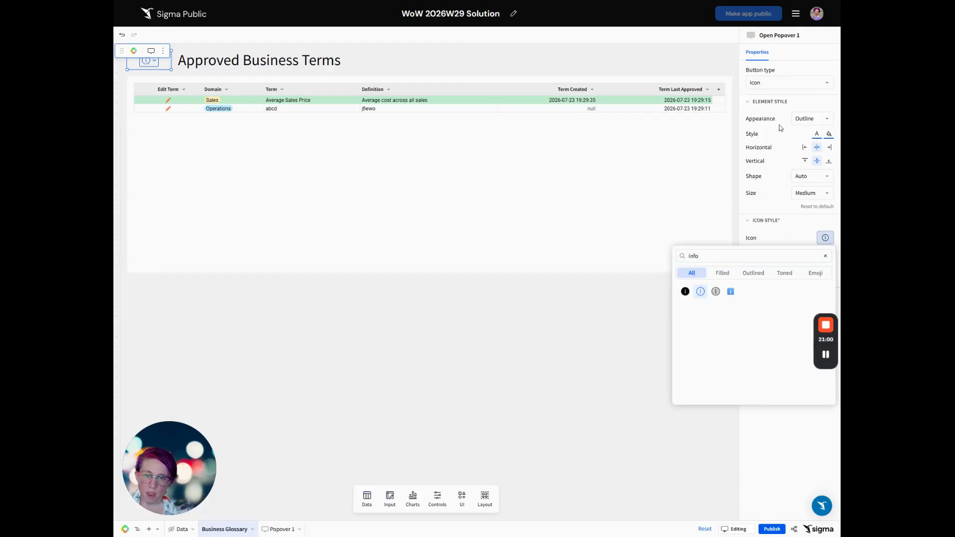
Give the popover button the Text appearance, narrow it and move the page heading up next to it
click(795, 123)
click(805, 119)
click(819, 165)
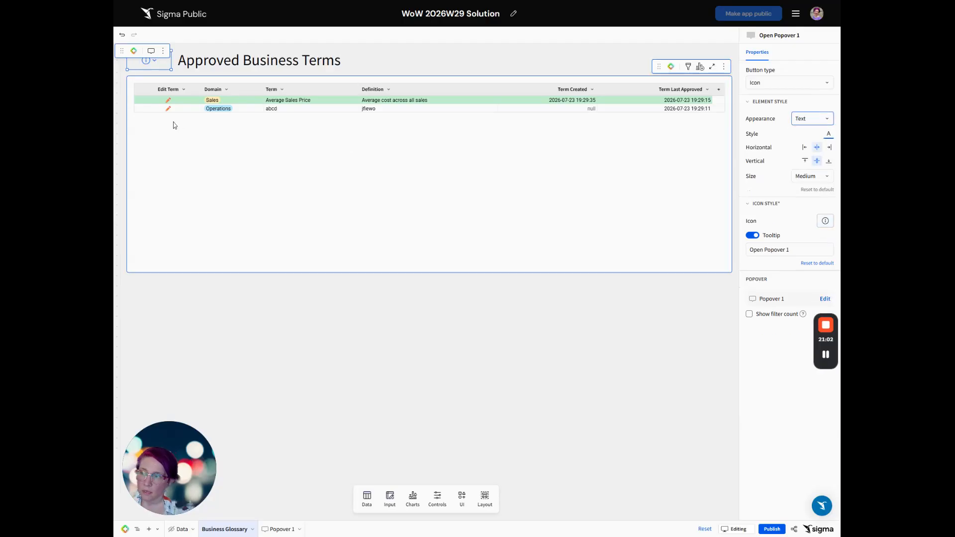
drag(172, 63, 157, 65)
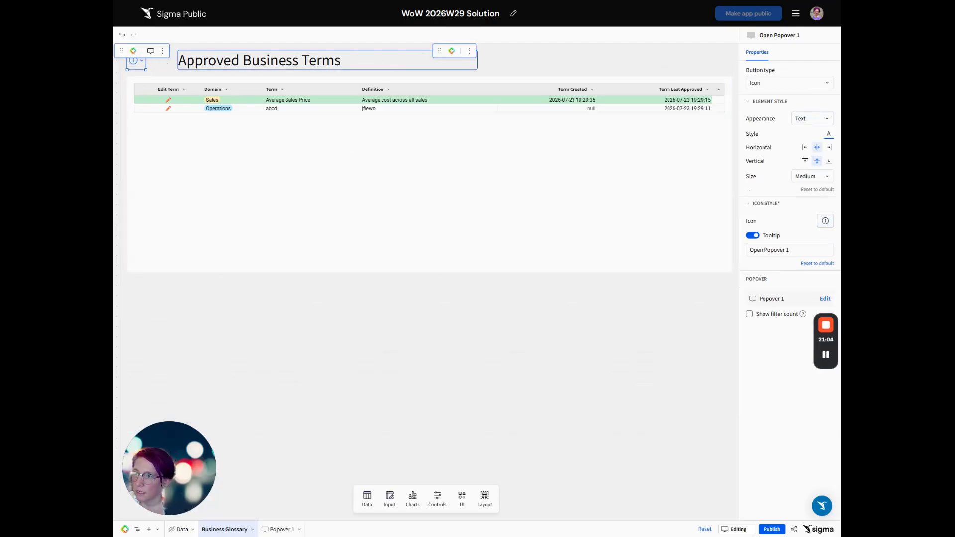
click(403, 51)
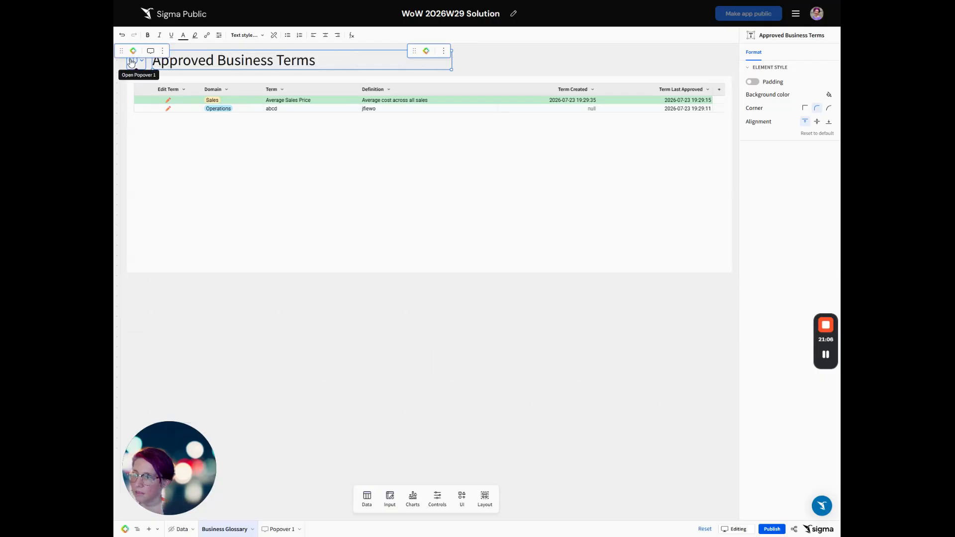
Add popover text: "Approved Terms will be displayed here. Highlighted terms have pending updates. You can edit a specific term by clicking the icon in "Edit Term"."
click(135, 66)
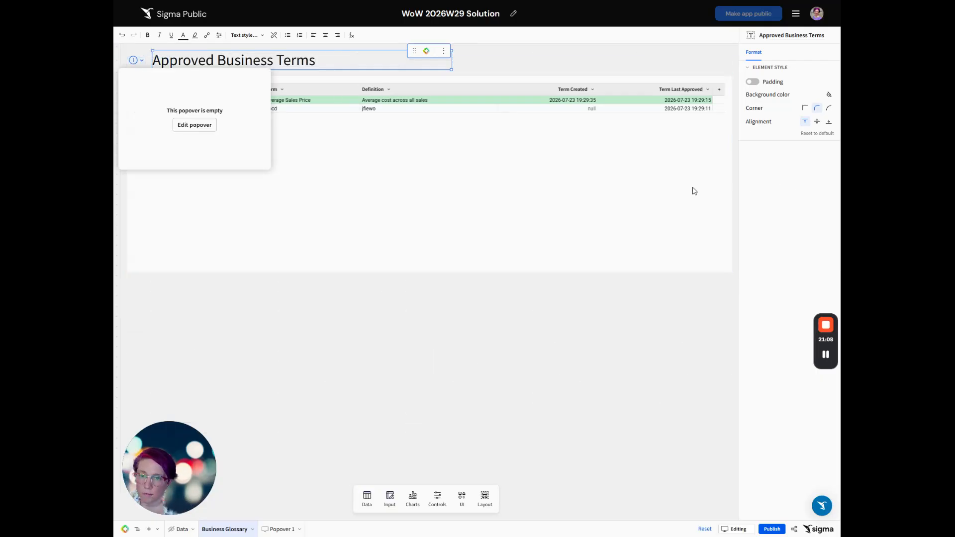
click(194, 125)
click(461, 495)
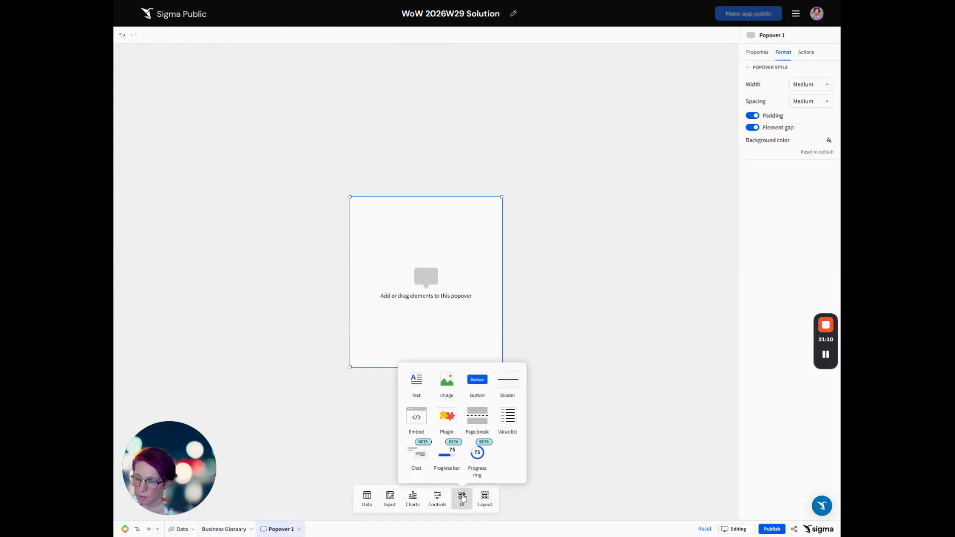
drag(416, 380, 389, 210)
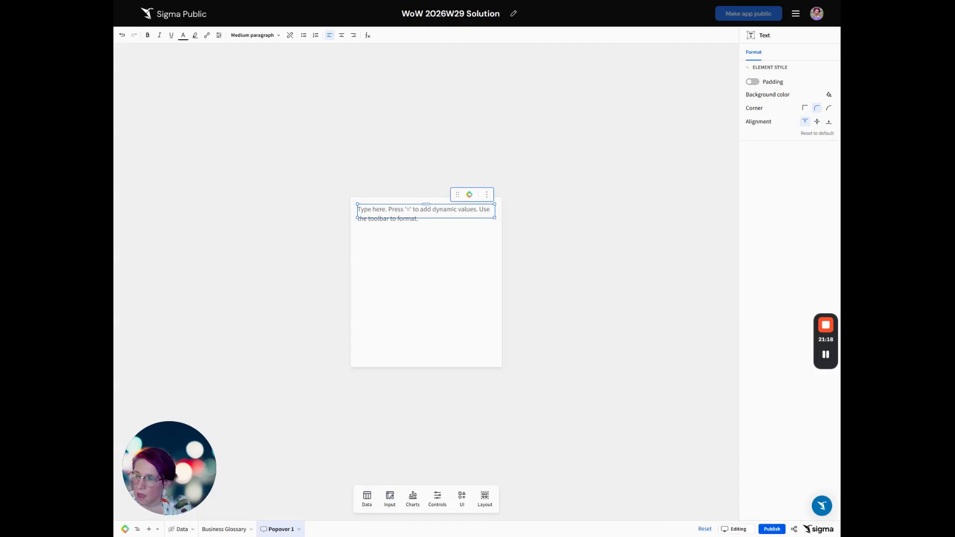
text(Approved Terms will be displayed here. Highlighted terms have pending updates. You can edit a specific term by clicking the icon in "Edit Term".)
Trim the empty space below the popover's text and rename the popover as "Main Instructons"
click(418, 283)
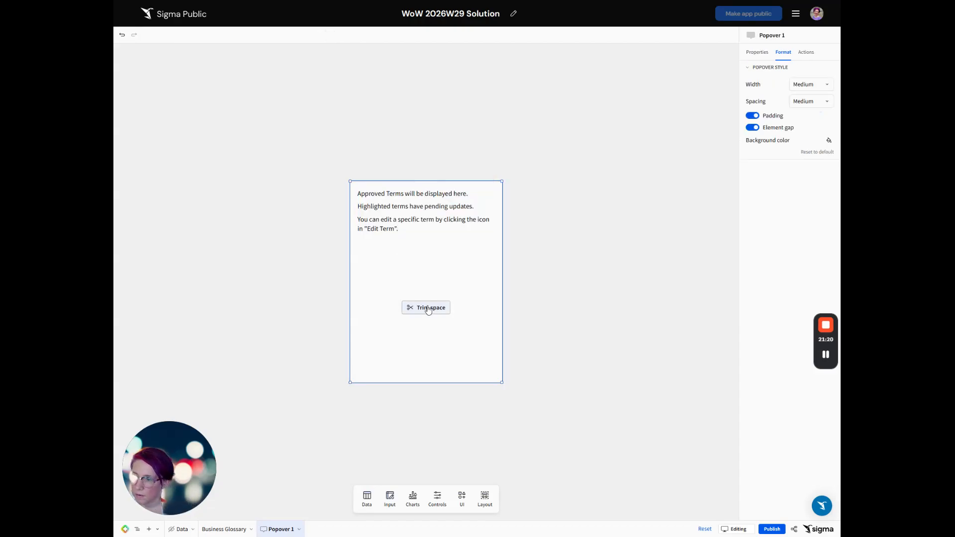
double_click(276, 529)
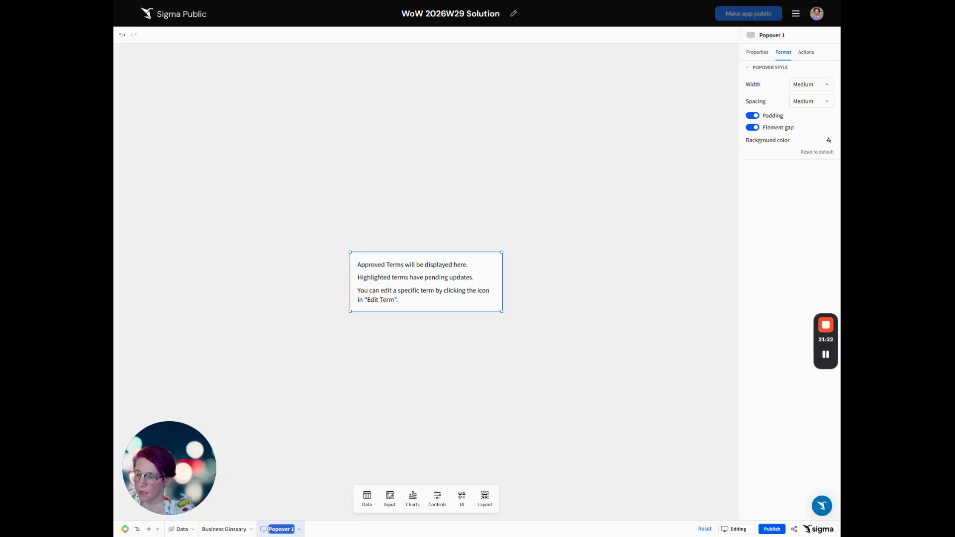
text(Main Instructons)
key(Return)
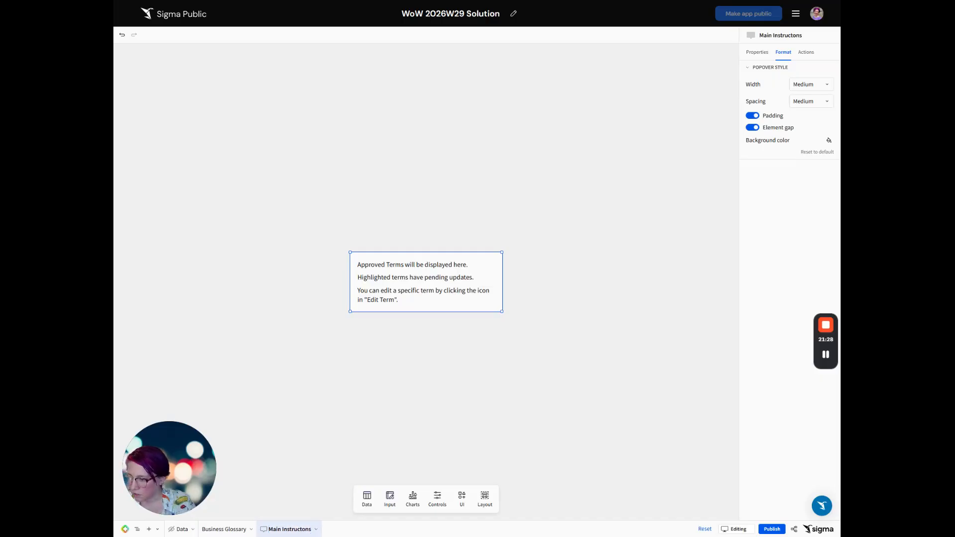
Return to the Business Glossary page and open the info icon's popover to check its instructions
click(238, 530)
click(135, 61)
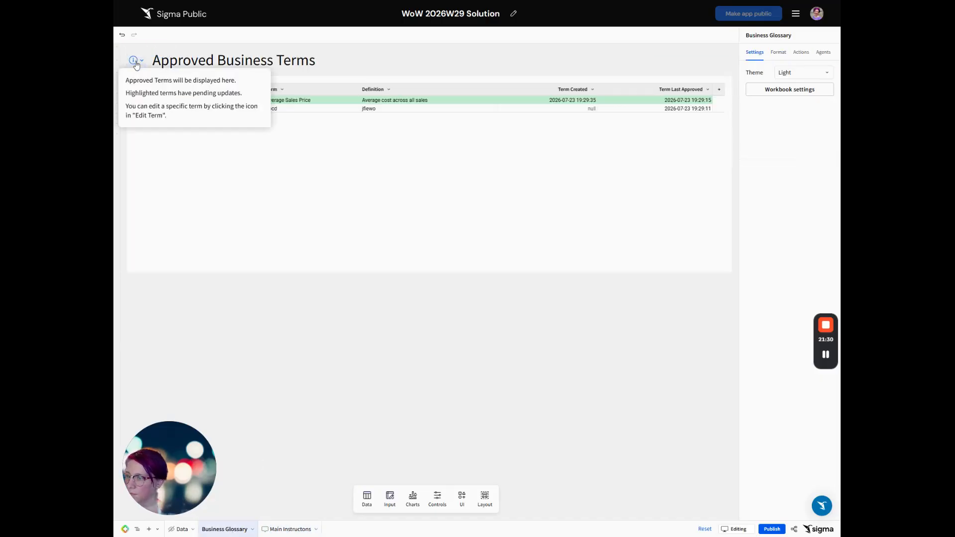
click(536, 58)
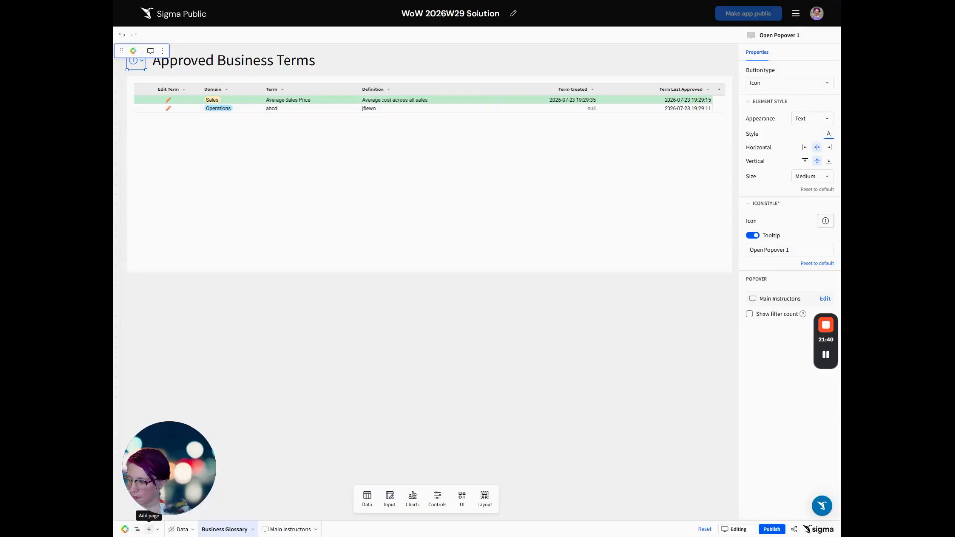
Add a new page, place it after Main Instructons and name it "Request or Edit a Term"
click(149, 528)
drag(274, 531, 333, 530)
double_click(331, 529)
text(Request op)
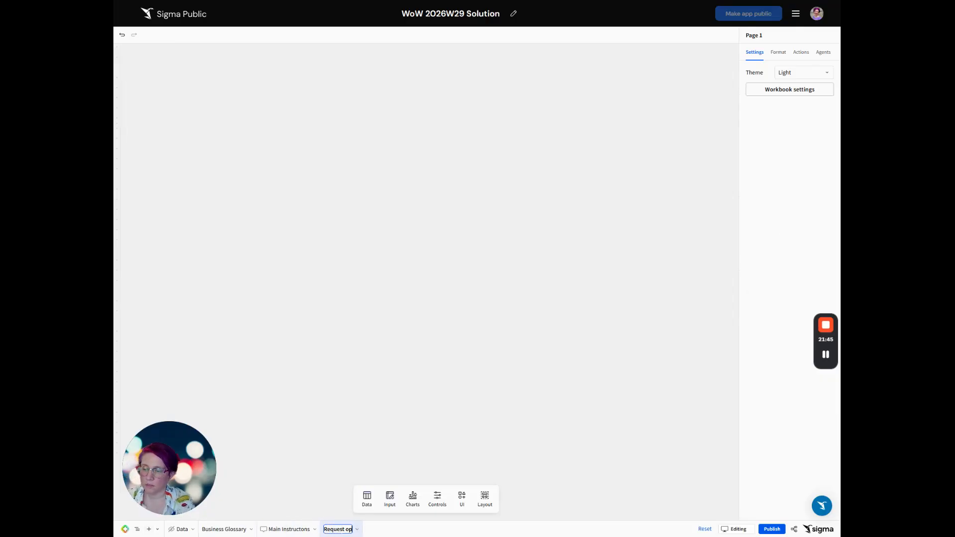
key(BackSpace)
text(r Edit Term)
key(Return)
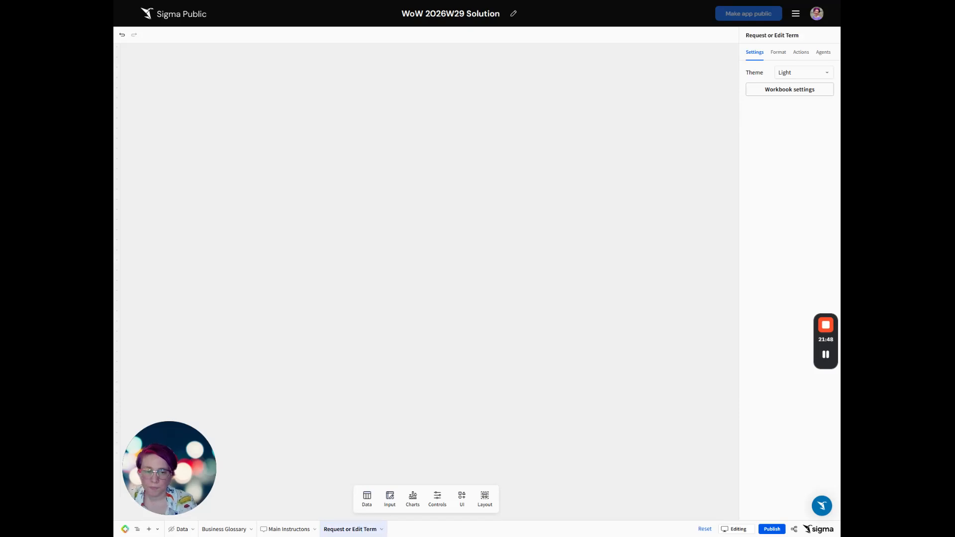
double_click(347, 529)
click(364, 529)
text(a)
key(Return)
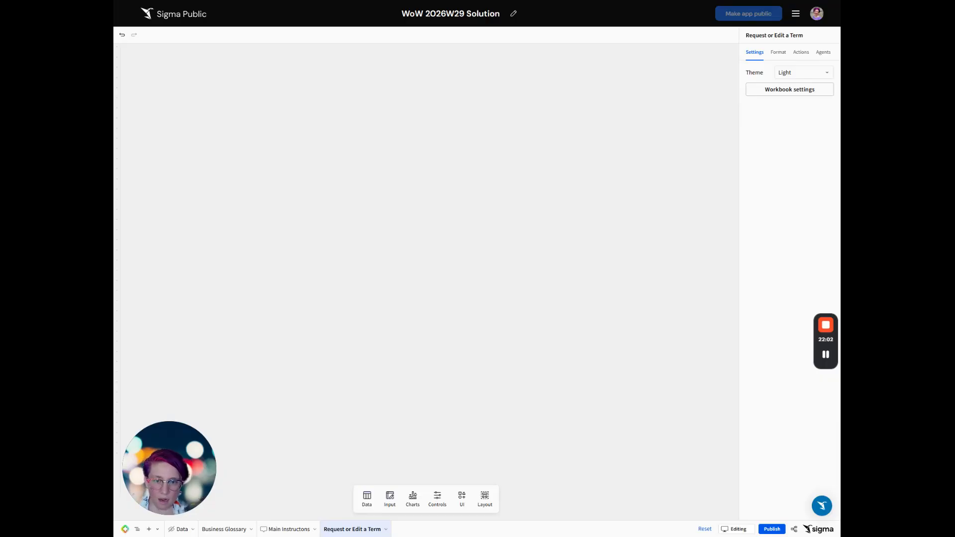
Duplicate the Behind the Scenes (BTS) History Table on the Data page and move the copy to the Request or Edit a Term page
click(180, 528)
click(376, 66)
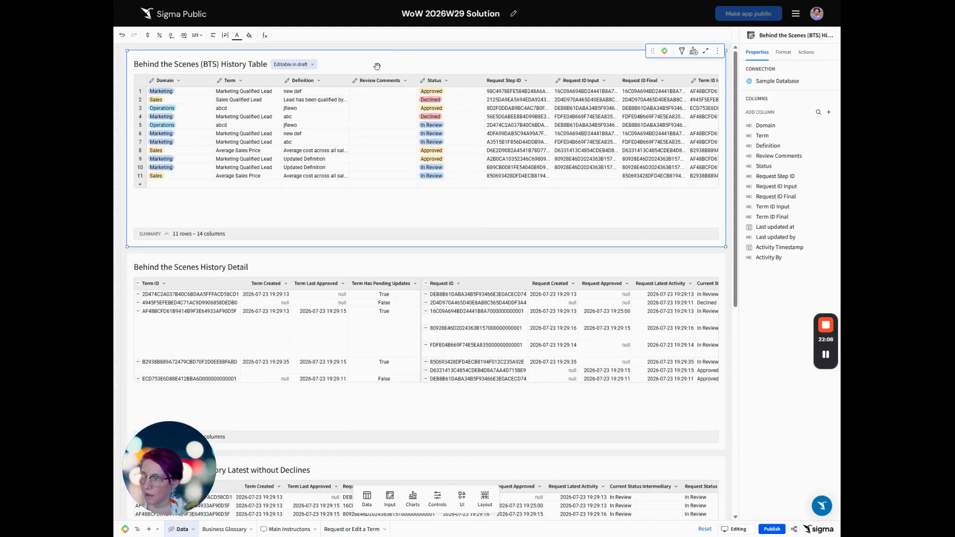
click(718, 52)
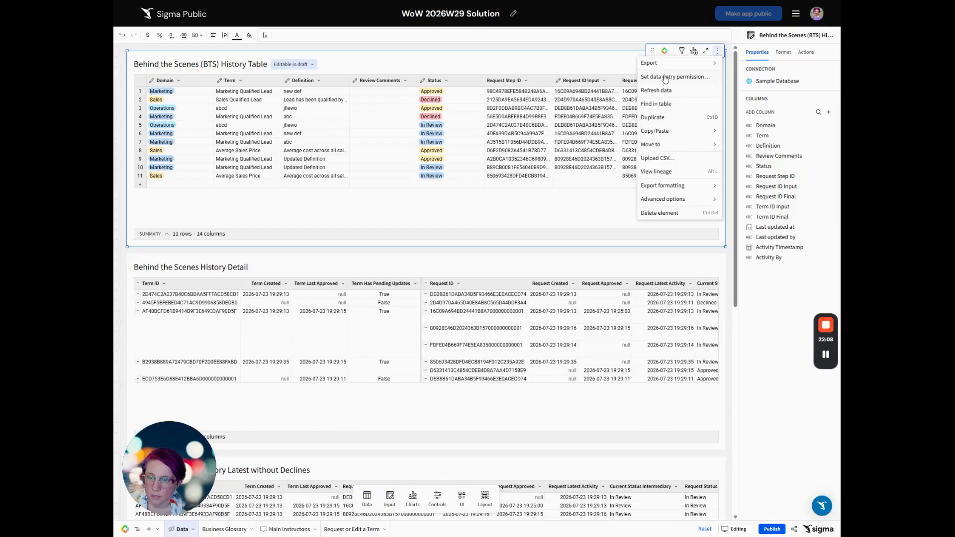
click(667, 118)
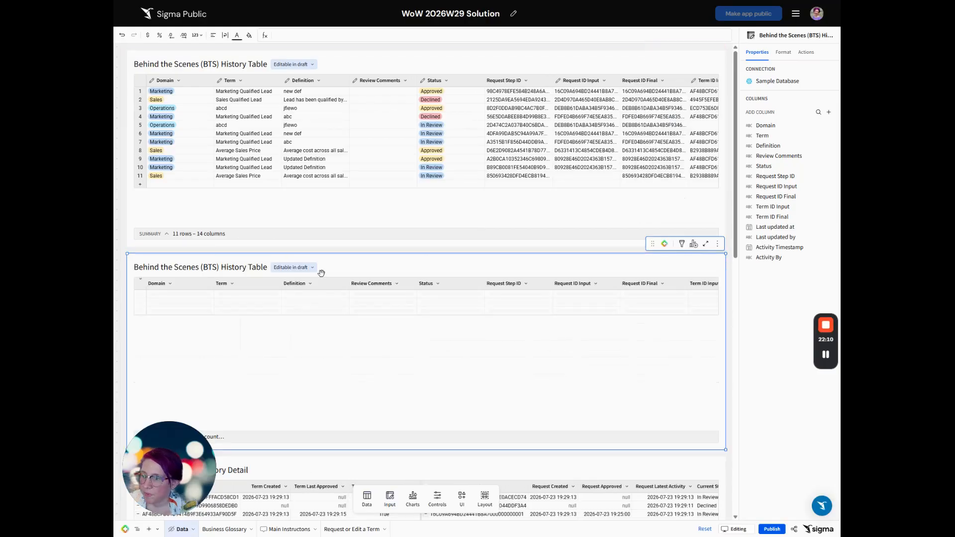
click(717, 243)
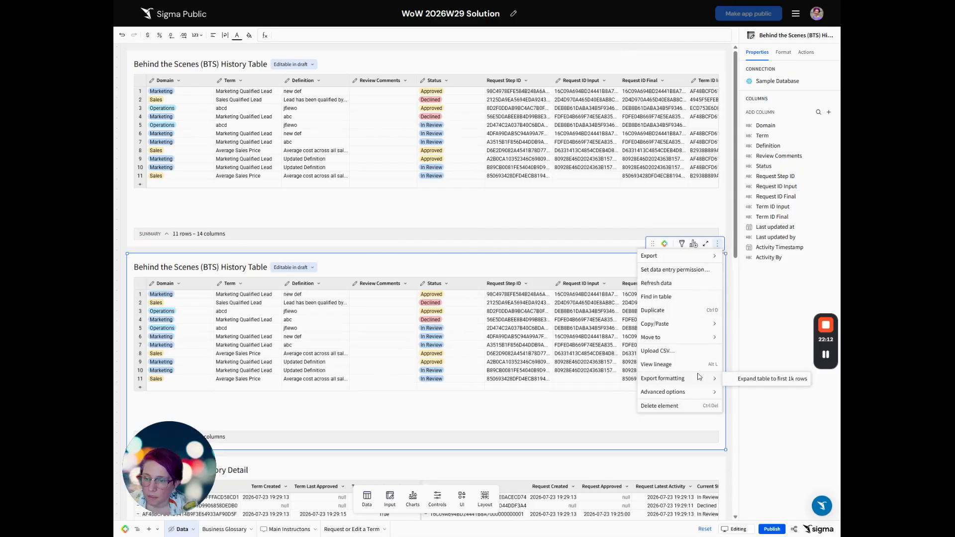
mouse_move(699, 339)
click(753, 404)
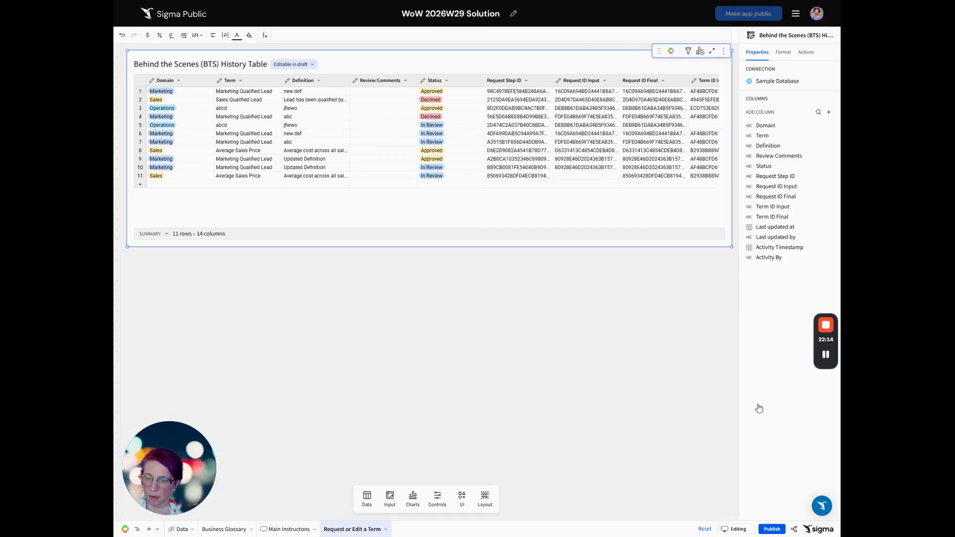
click(308, 333)
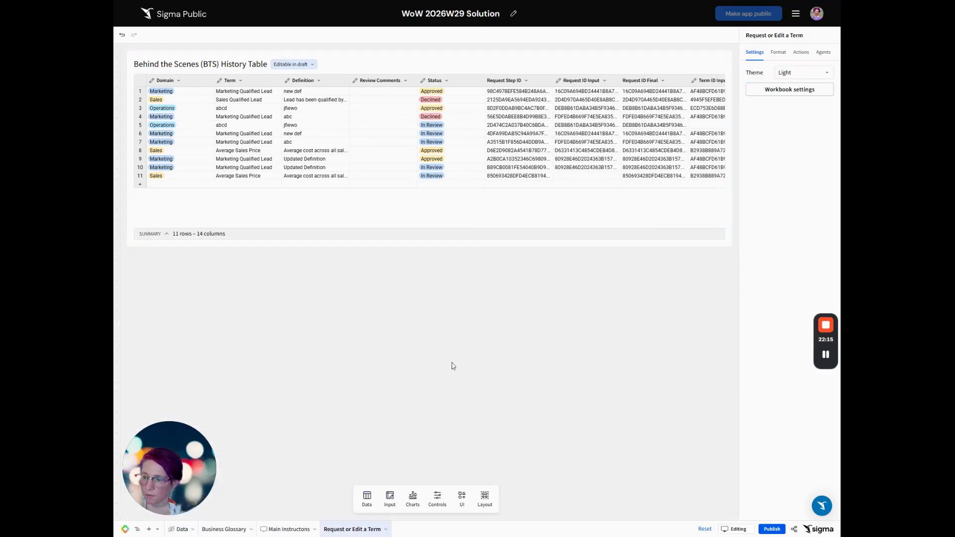
Rename the copied history table on the Request or Edit a Term page as "Request Terms"
double_click(266, 67)
text(Req)
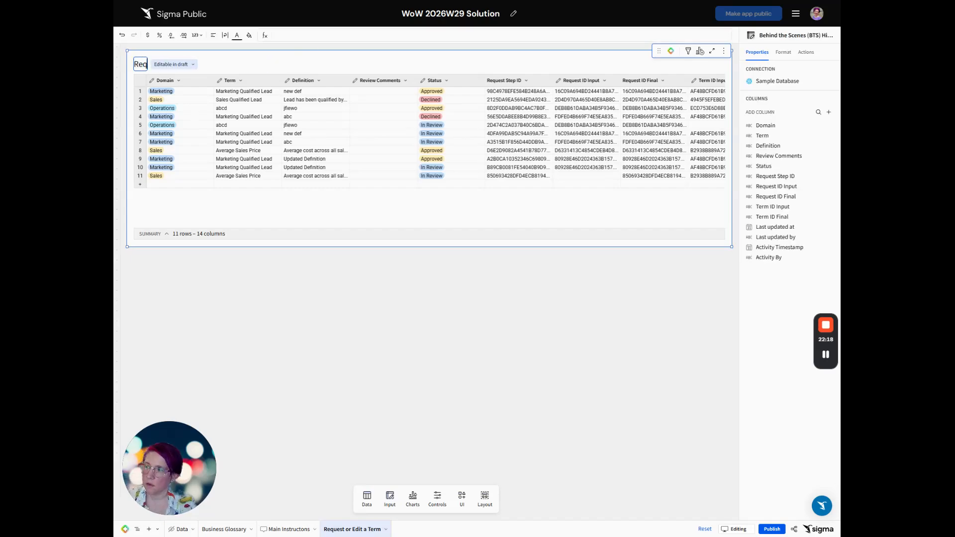
text(uest Terms)
key(Return)
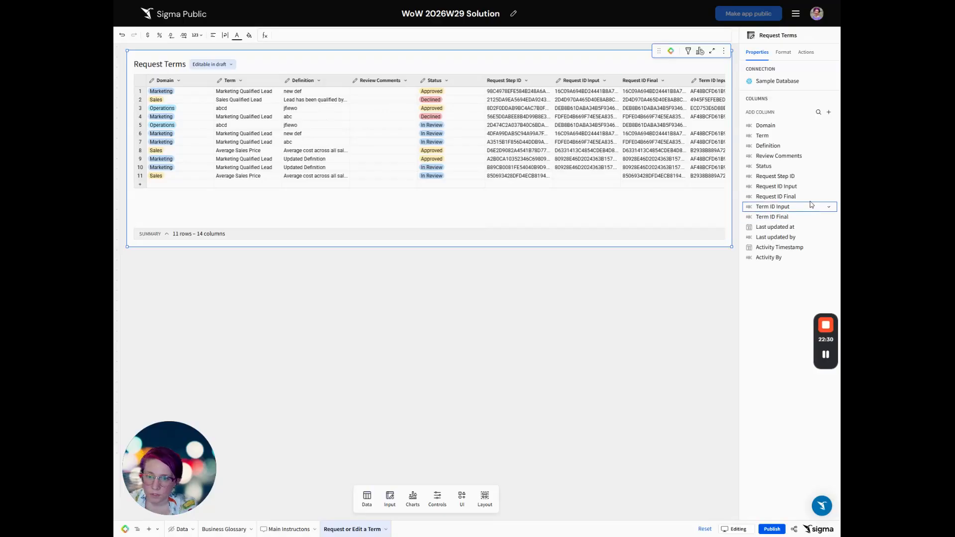
Move the Term ID Input column after Definition and delete the Request ID Input and Request ID Final columns from Request Terms
drag(798, 207, 798, 160)
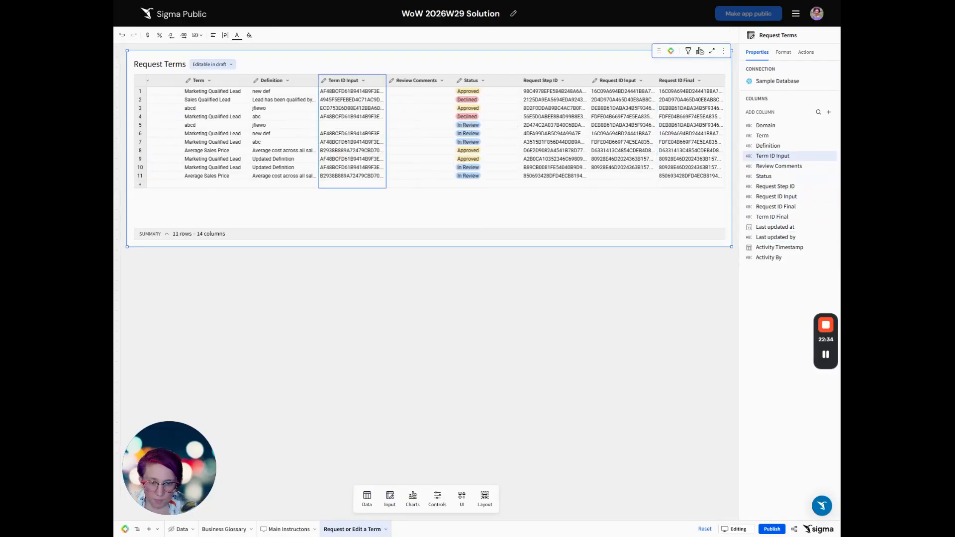
click(792, 198)
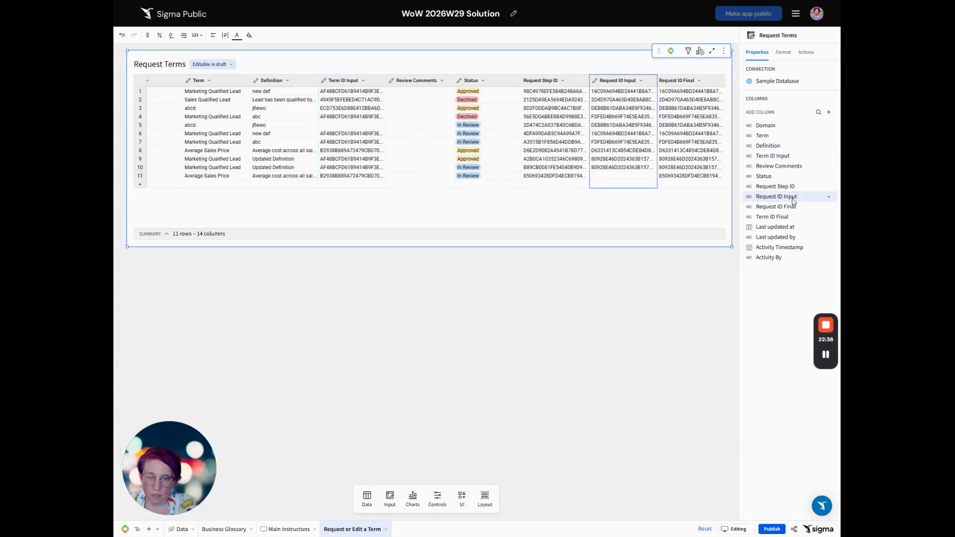
key(Delete)
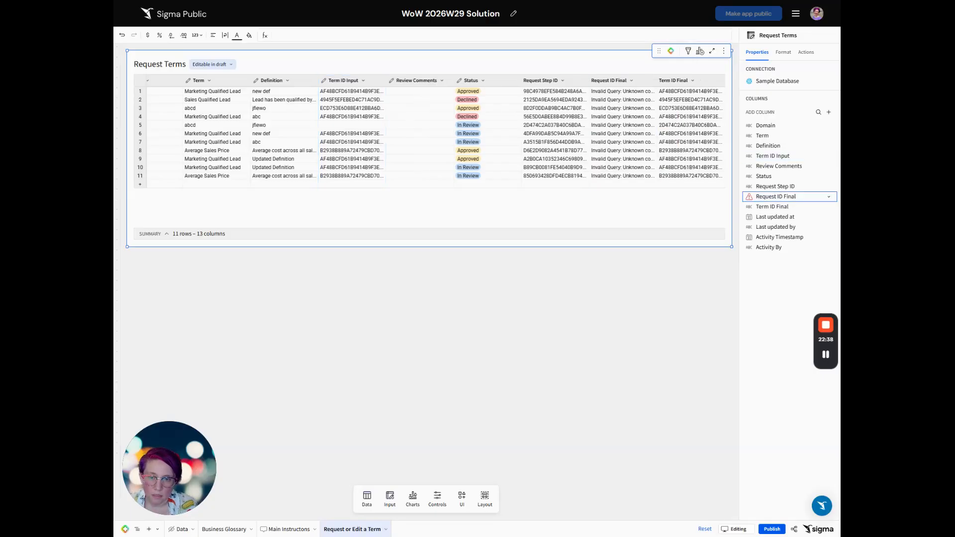
click(793, 200)
key(Delete)
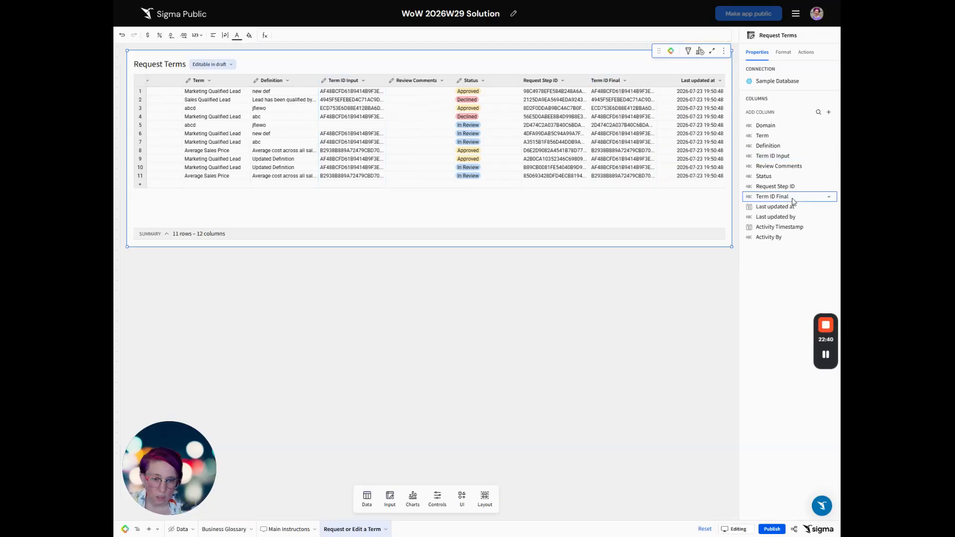
Move the Term ID Final, Activity Timestamp and Activity By columns between Term ID Input and Review Comments
drag(771, 196, 772, 166)
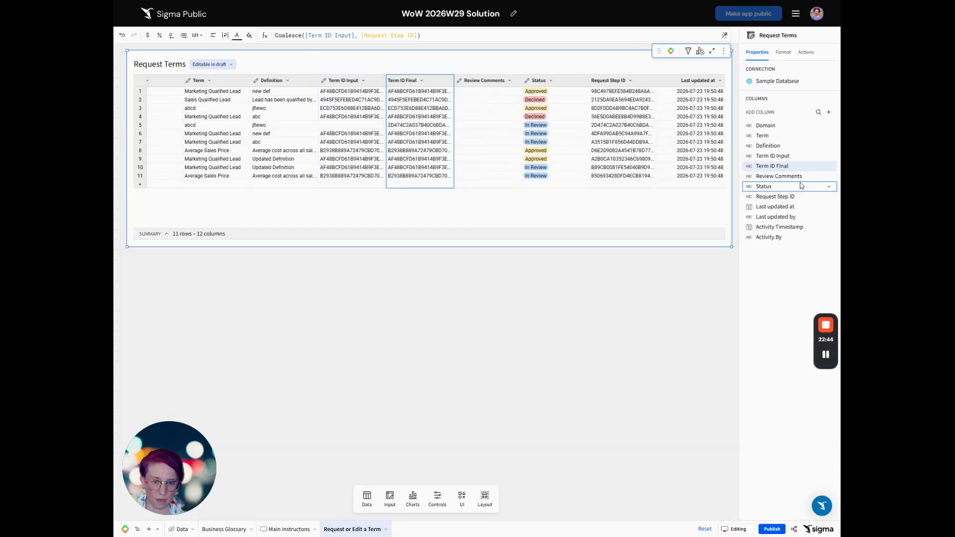
drag(800, 228, 795, 186)
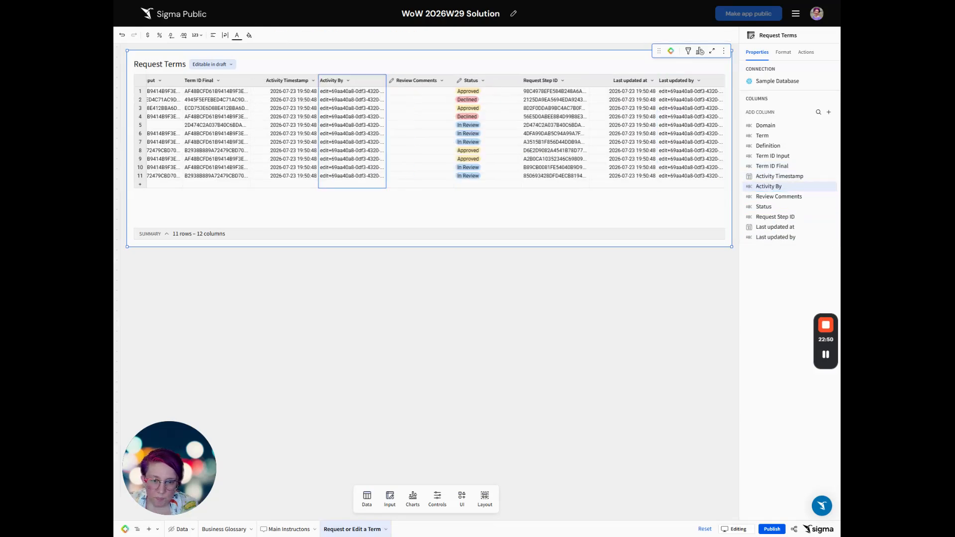
Rename the Request Step ID column of Request Terms as "Request ID" and move it directly after Term ID Final
double_click(795, 217)
double_click(783, 217)
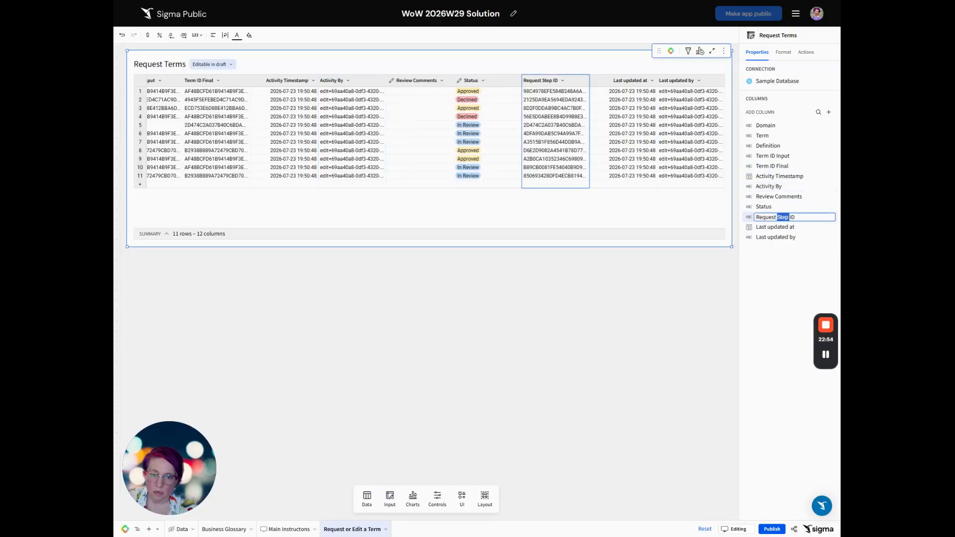
key(BackSpace)
key(Return)
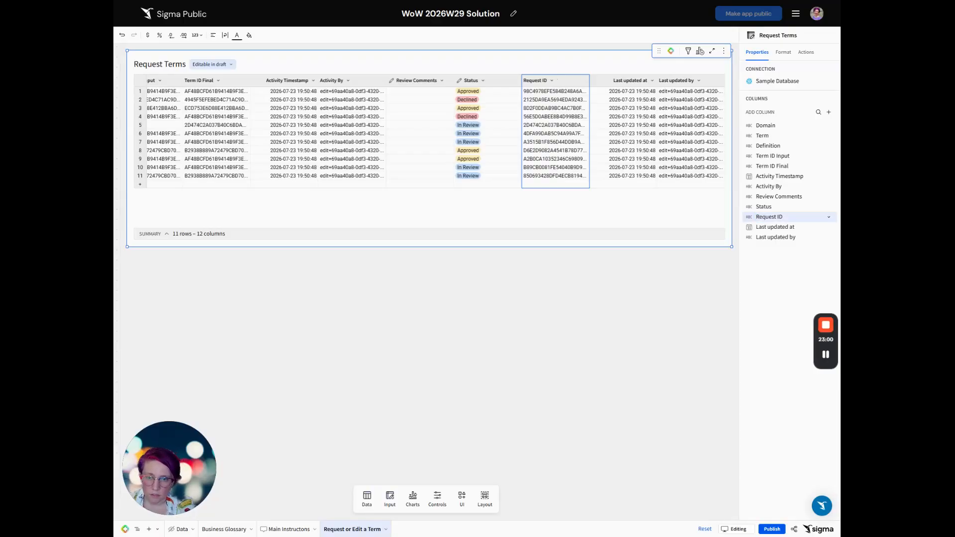
drag(786, 218, 784, 175)
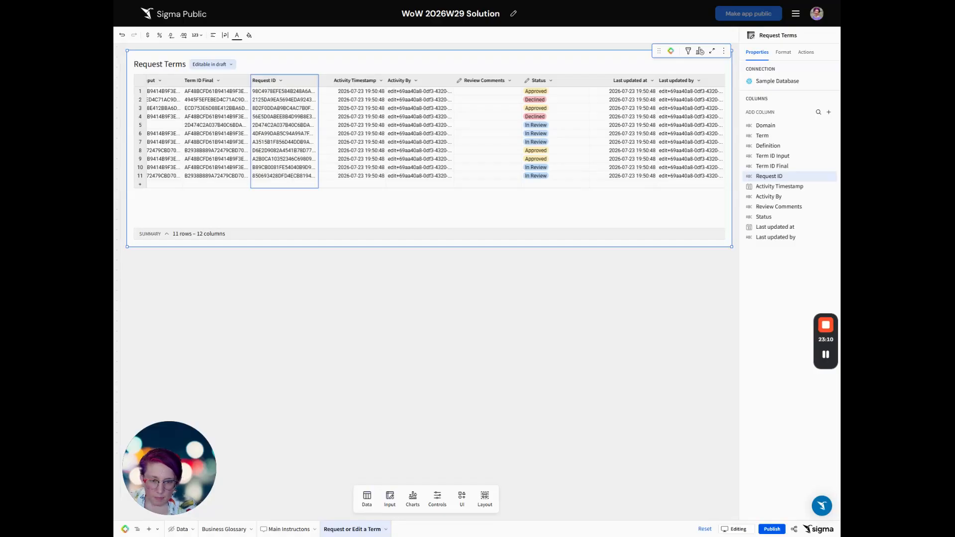
Delete the Review Comments, Status, Last updated at and Last updated by columns from Request Terms
click(779, 168)
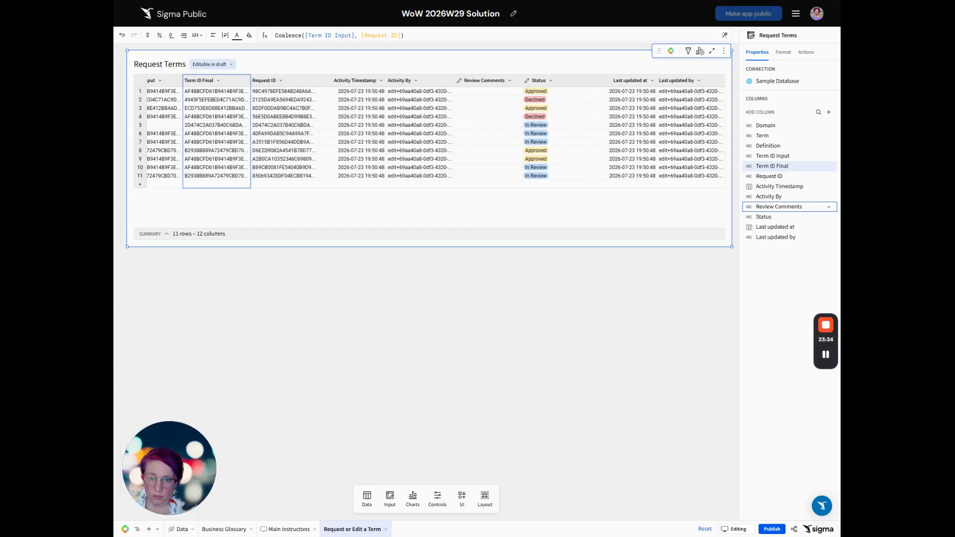
click(787, 207)
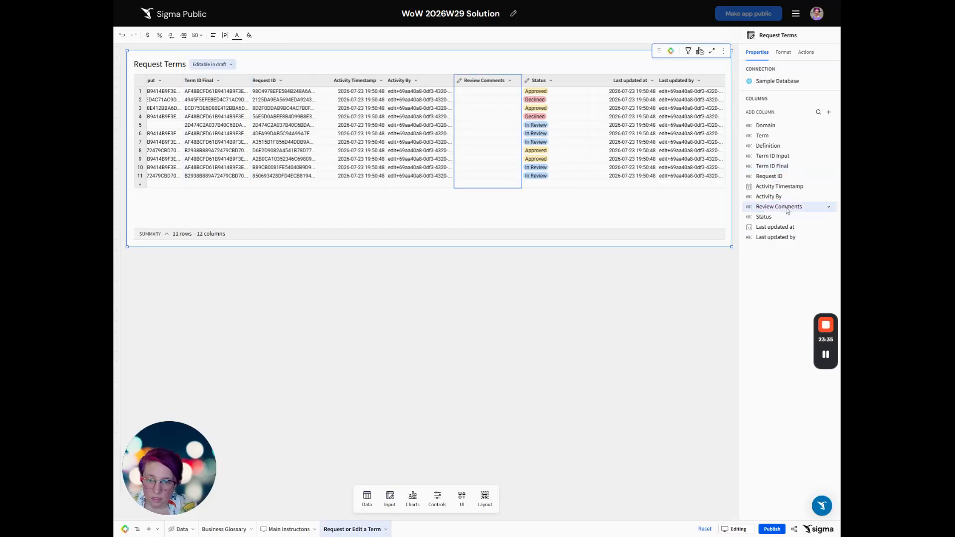
shift+click(793, 237)
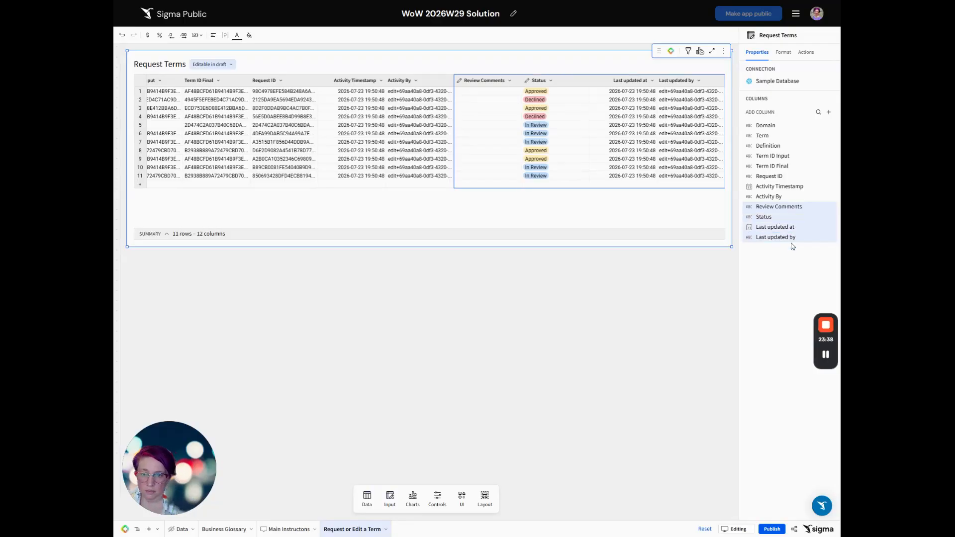
key(Delete)
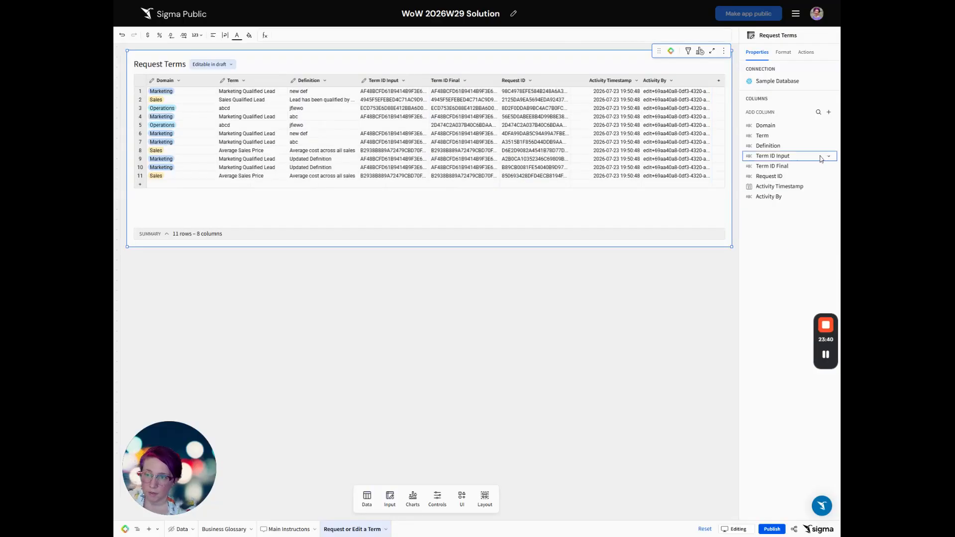
Add a calculation column to Request Terms and name it "Has Changes"
click(828, 112)
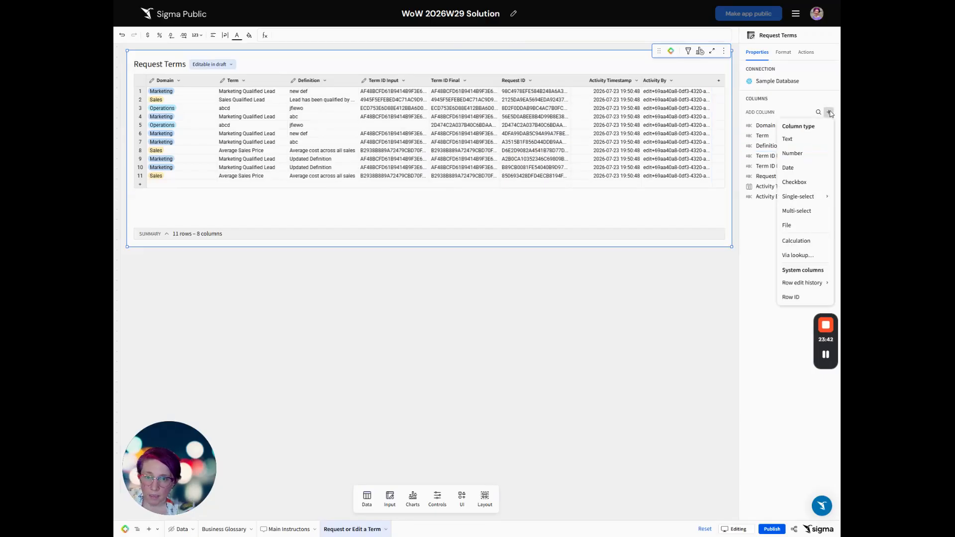
click(798, 241)
double_click(760, 208)
text(Has Changes)
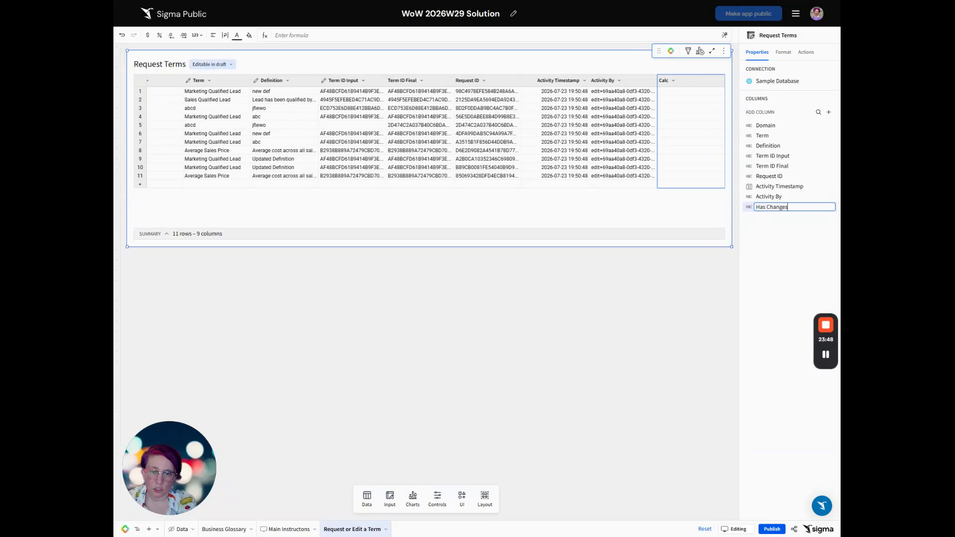
key(Return)
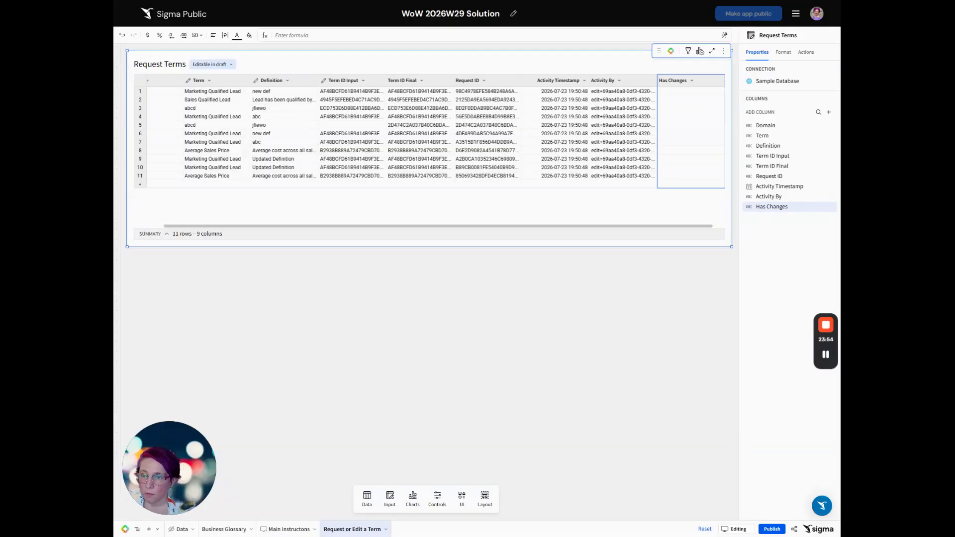
Duplicate the Domain column and rename the copy as "Original Domain"
click(188, 83)
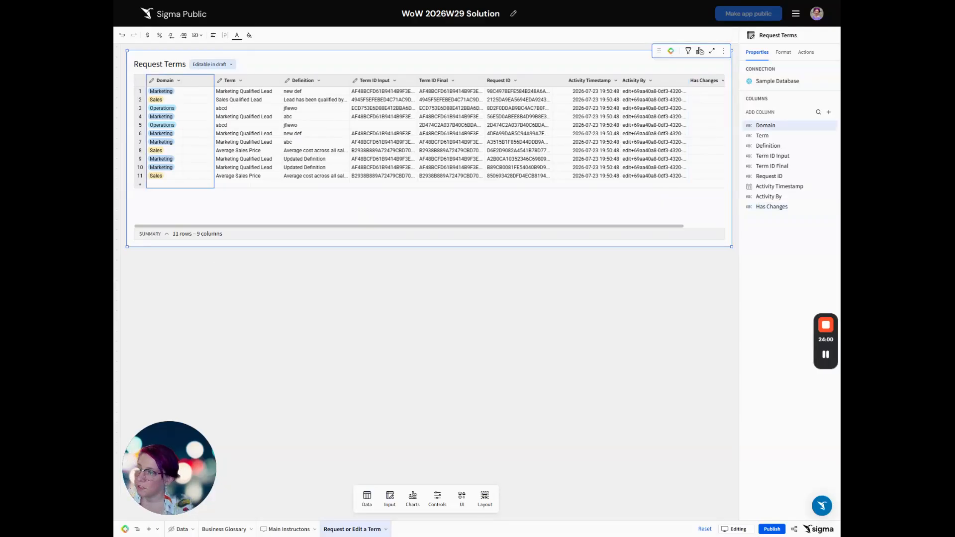
double_click(238, 80)
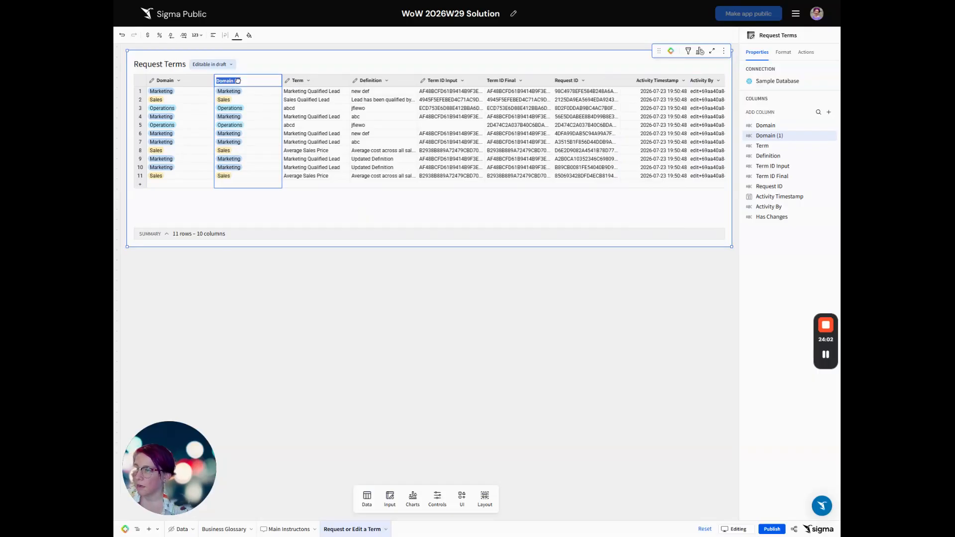
text(Original Domain)
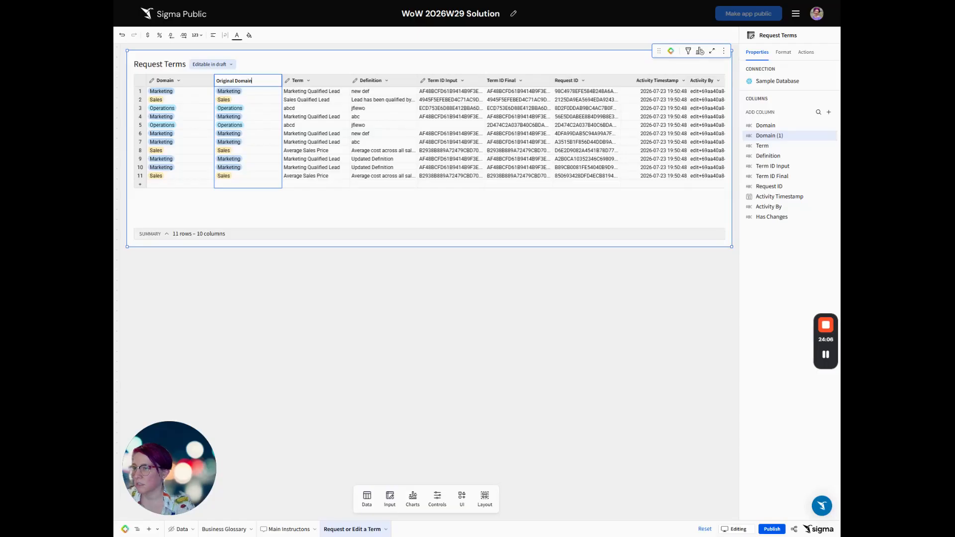
key(ctrl+a)
key(Home)
key(shift+Right)
key(shift+Right)
key(shift+Right)
key(shift+Right)
key(shift+Right)
key(shift+Right)
key(shift+Right)
key(shift+Right)
key(Return)
Duplicate the Term column and rename the copy as "Original Term"
click(298, 81)
key(ctrl+d)
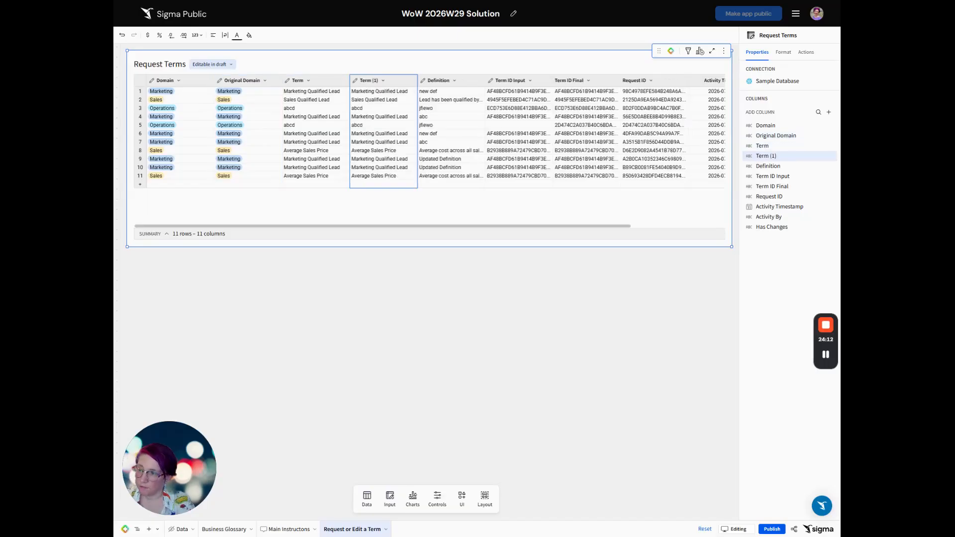
double_click(766, 156)
key(Home)
text(Original)
key(Return)
Duplicate the Definition column as "Original Definition" and group the three Original columns together after Definition
click(767, 166)
key(ctrl+d)
double_click(771, 176)
key(Left)
text(Original)
key(End)
key(BackSpace)
key(BackSpace)
key(BackSpace)
key(BackSpace)
key(Return)
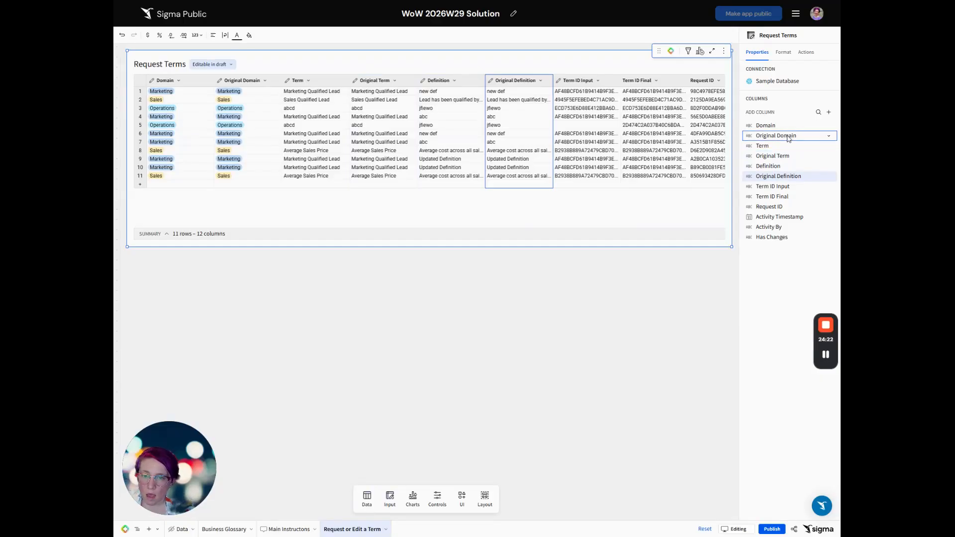
mouse_move(790, 156)
mouse_down()
mouse_move(787, 168)
mouse_move(783, 136)
mouse_move(786, 175)
mouse_up()
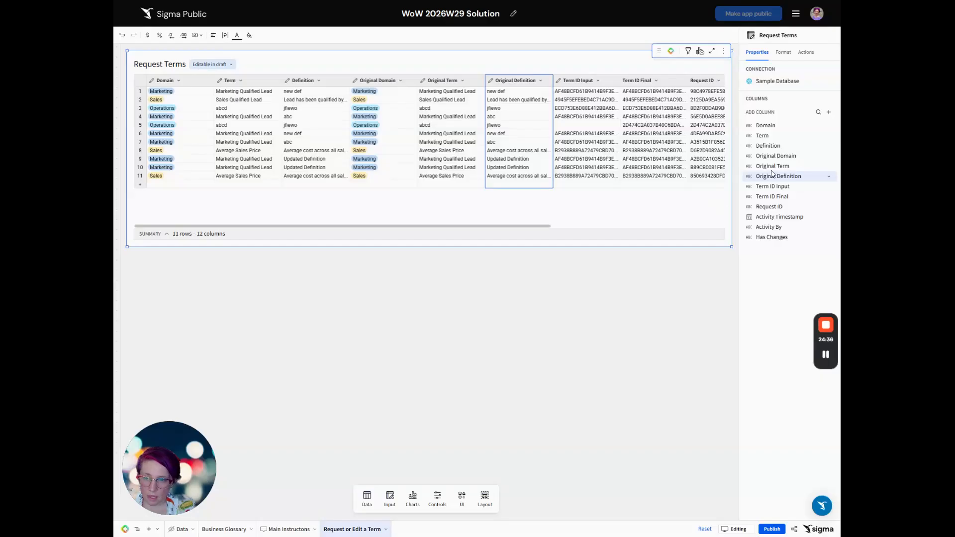
Set the Has Changes formula to test whether Domain, Term or Definition differs from its Original column, using Coalesce with "" for empty originals
click(777, 238)
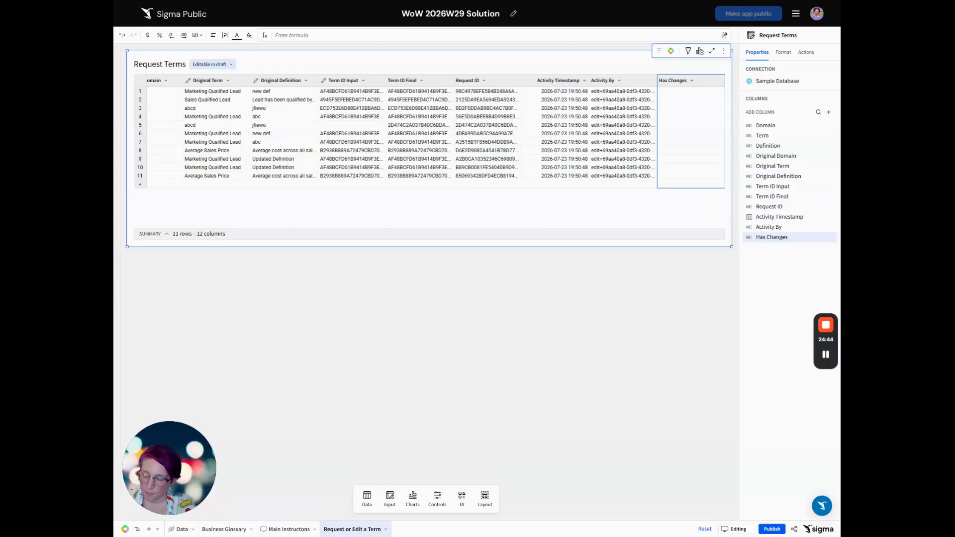
text([Domain] != Coalesce([Original Domain], "") or [Term] != Coalesce([Original Term], "") or [Definition] != Coalesce([Original Definition], ""))
key(Return)
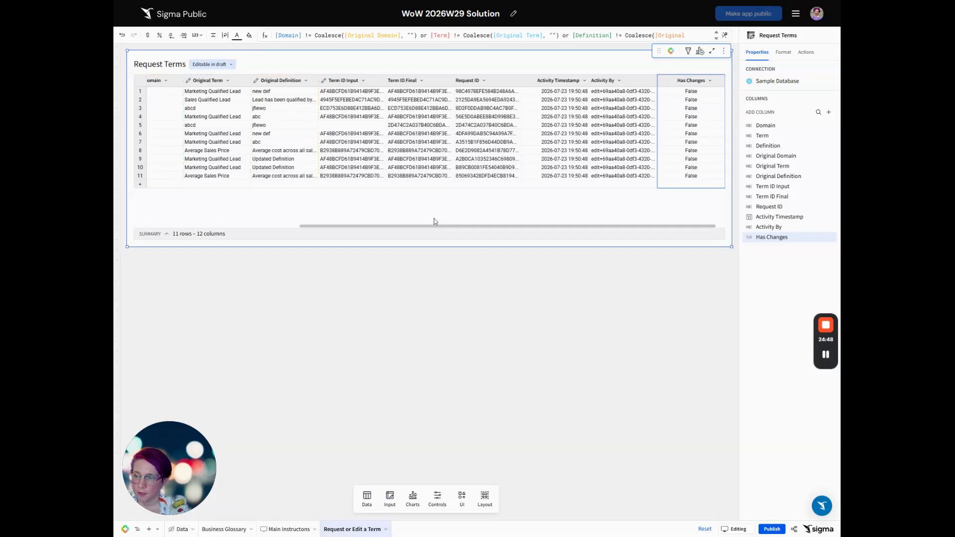
Change the Definition in the first row to "new" and check that row's Has Changes value
drag(433, 226, 188, 230)
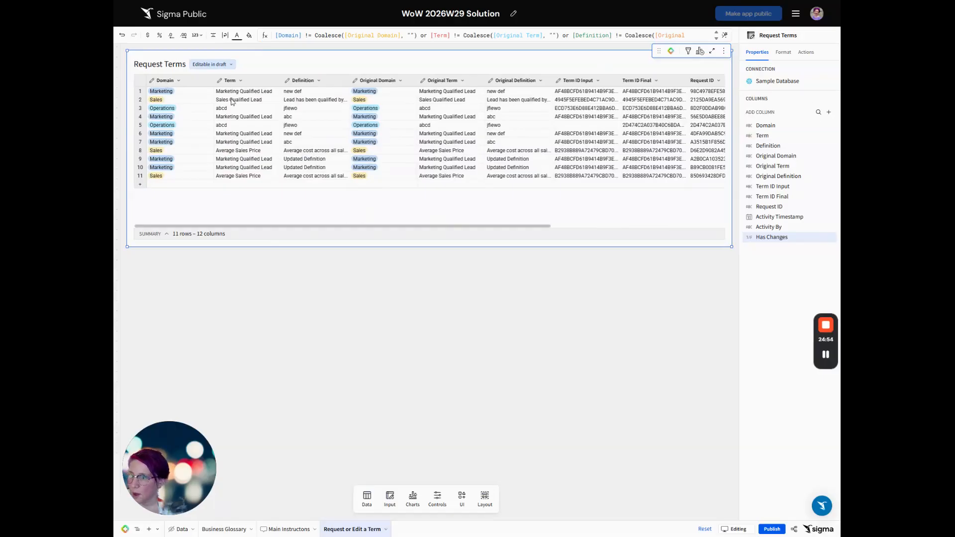
double_click(314, 93)
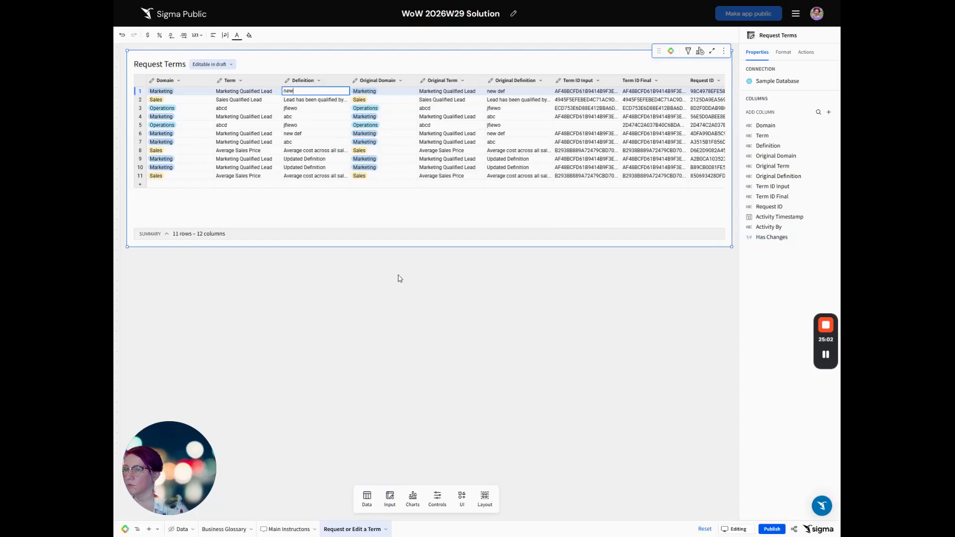
key(Return)
drag(249, 226, 441, 234)
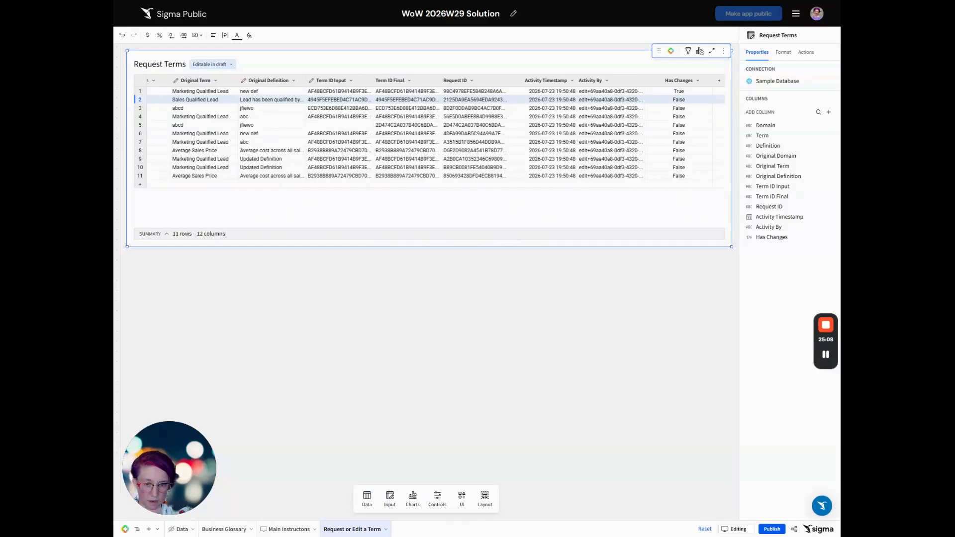
Add a calculation column after Has Changes with the formula IsNotNull([Domain]) and IsNotNull([Term]) and IsNotNull([Definition]) and [Has Changes]
click(680, 80)
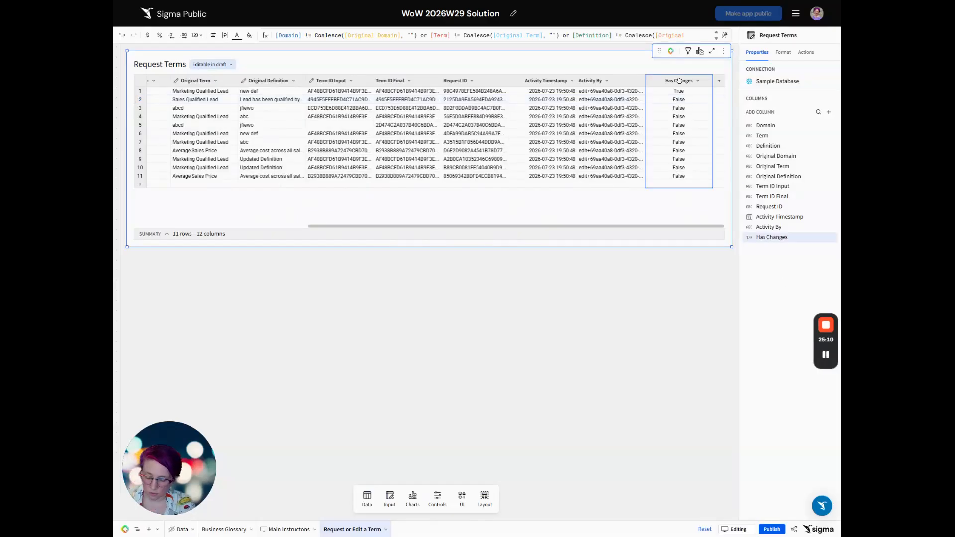
right_click(679, 80)
mouse_move(728, 131)
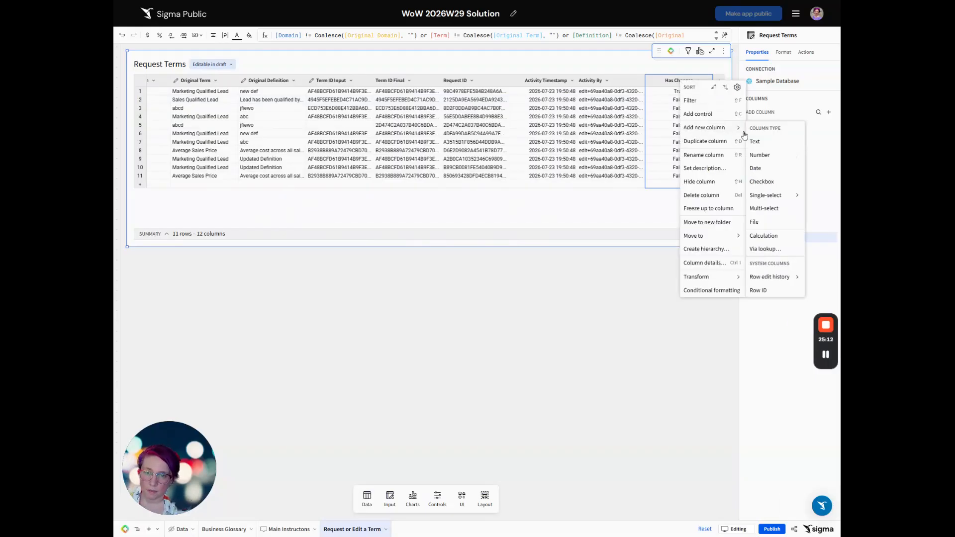
click(763, 235)
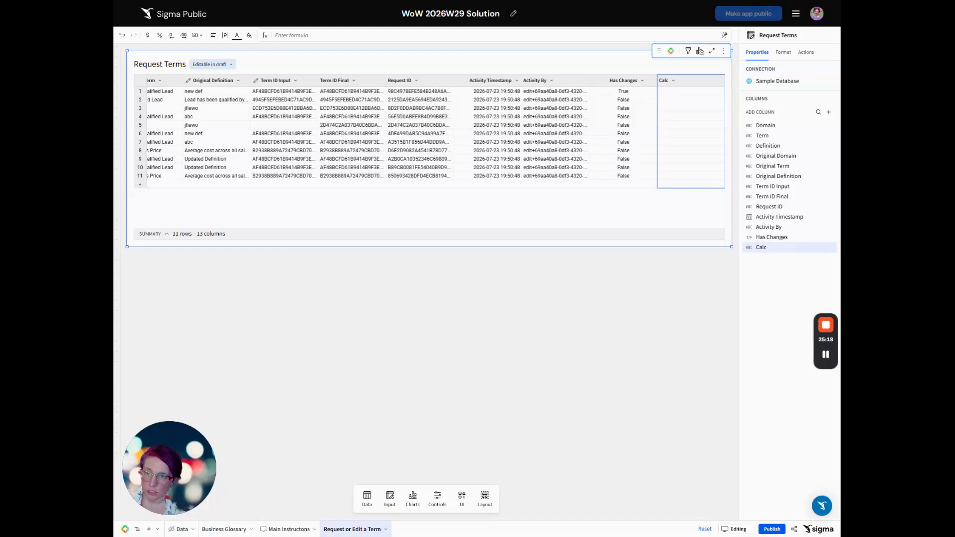
text(IsNotNull([Domain]) and IsNotNull([Term]) and IsNotNull([Definition]) and [Has Changes])
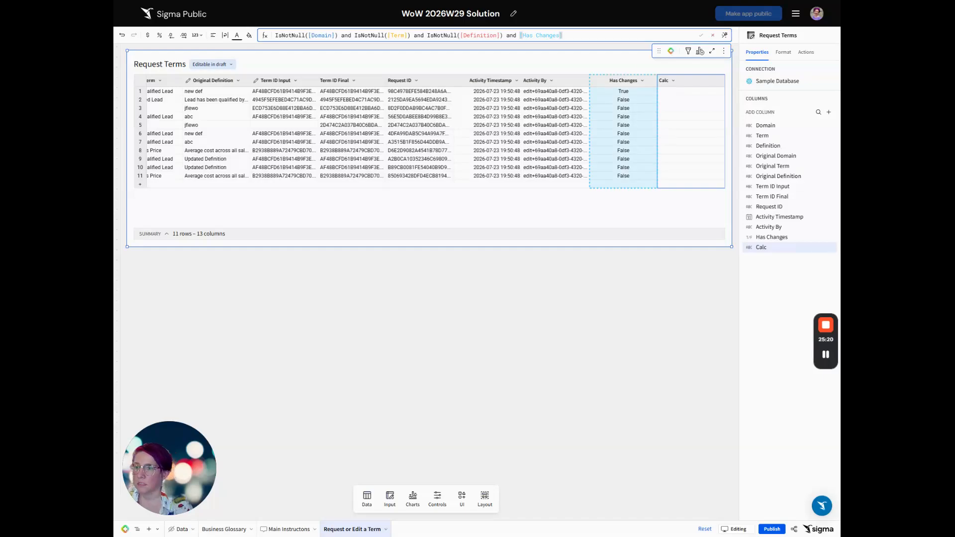
key(Return)
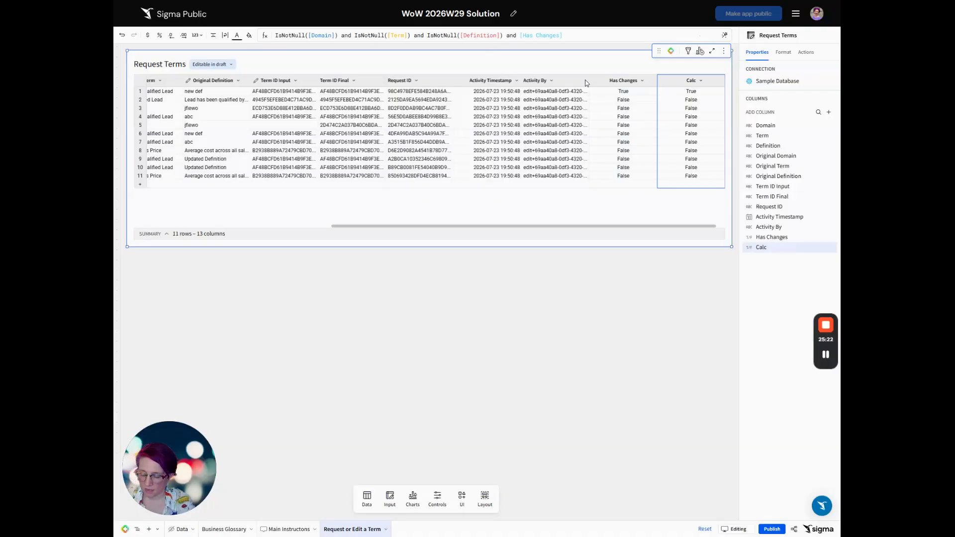
Rename the new calculation column as "Ready to Submit" and hide all columns from Original Domain through Ready to Submit
double_click(761, 247)
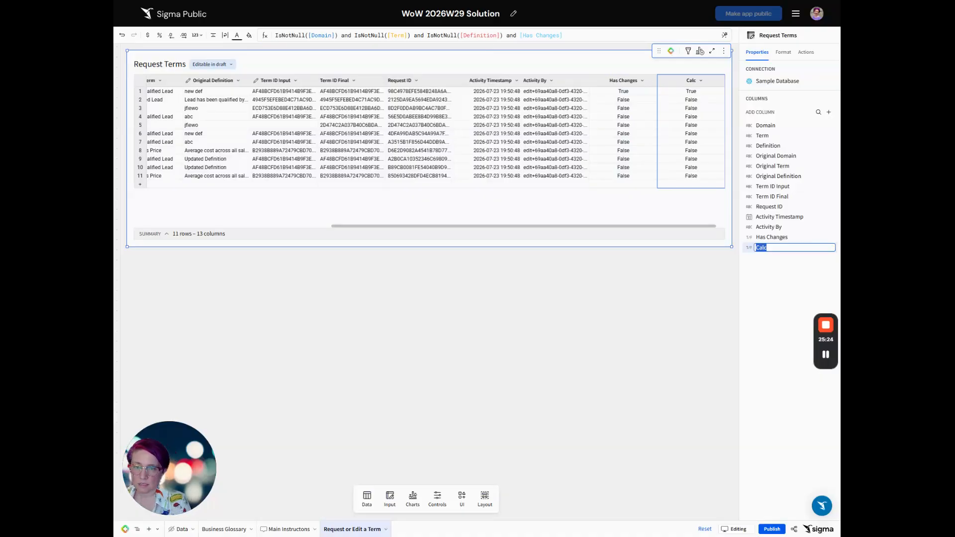
text(Ready)
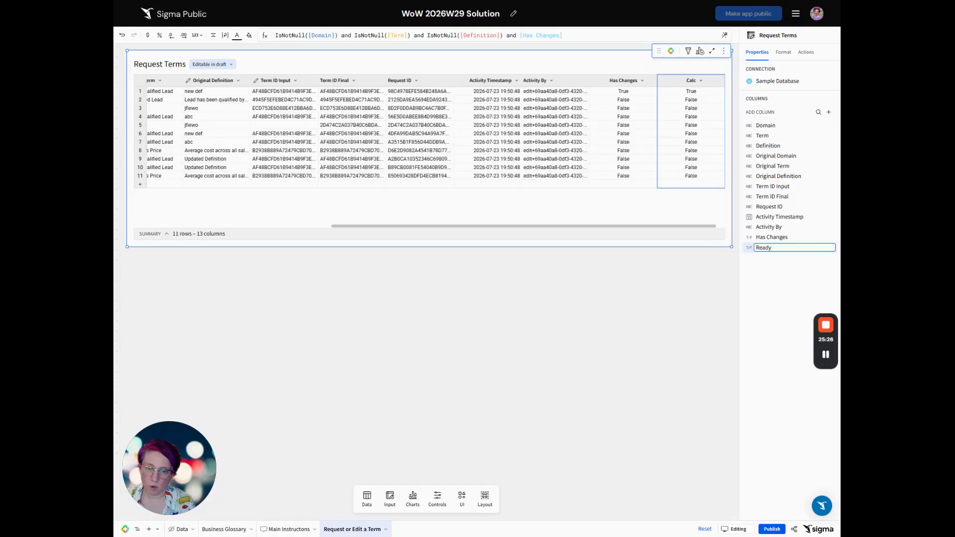
text( to Sumbi)
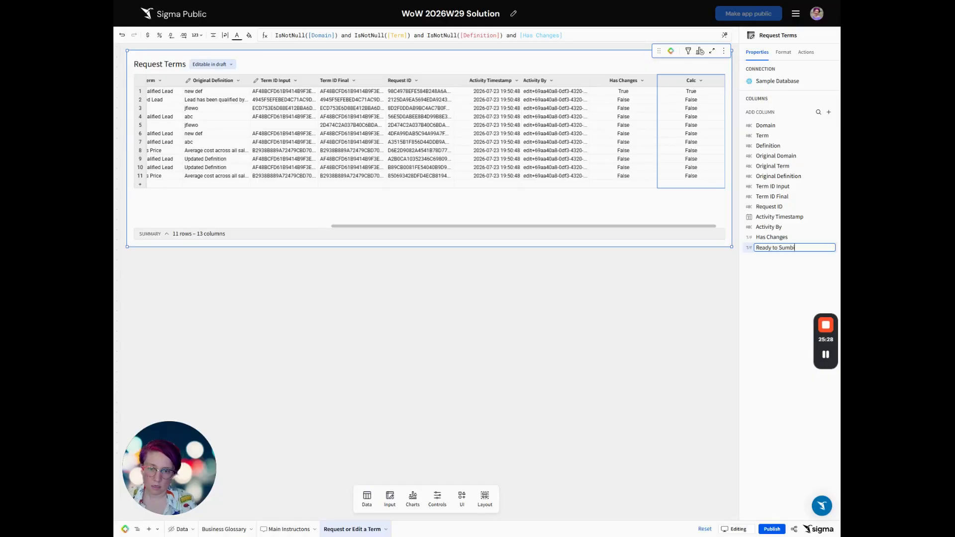
key(BackSpace)
key(BackSpace)
key(BackSpace)
text(bmit)
key(Return)
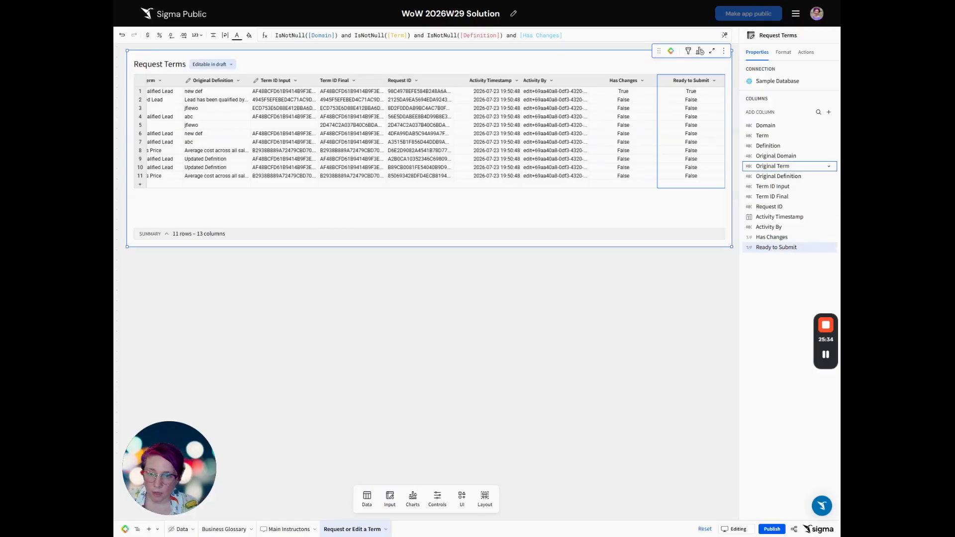
shift+click(788, 157)
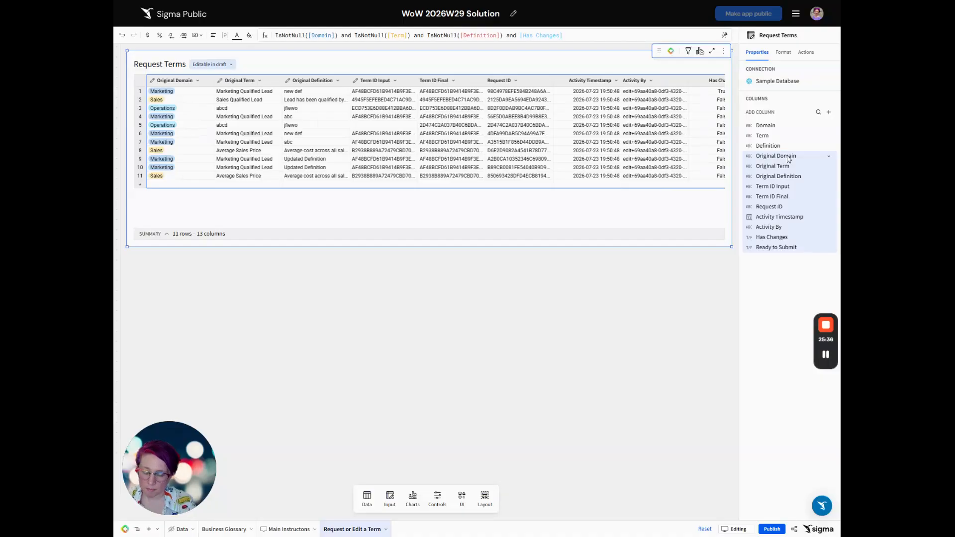
key(ctrl+shift+h)
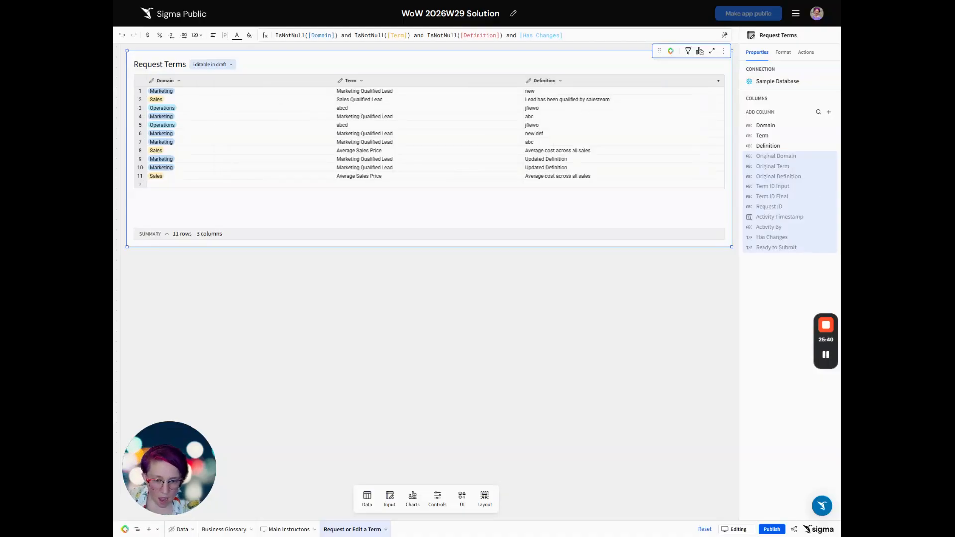
Add a new summary to Request Terms with the formula CountIf([Ready to Submit])
click(167, 233)
click(203, 219)
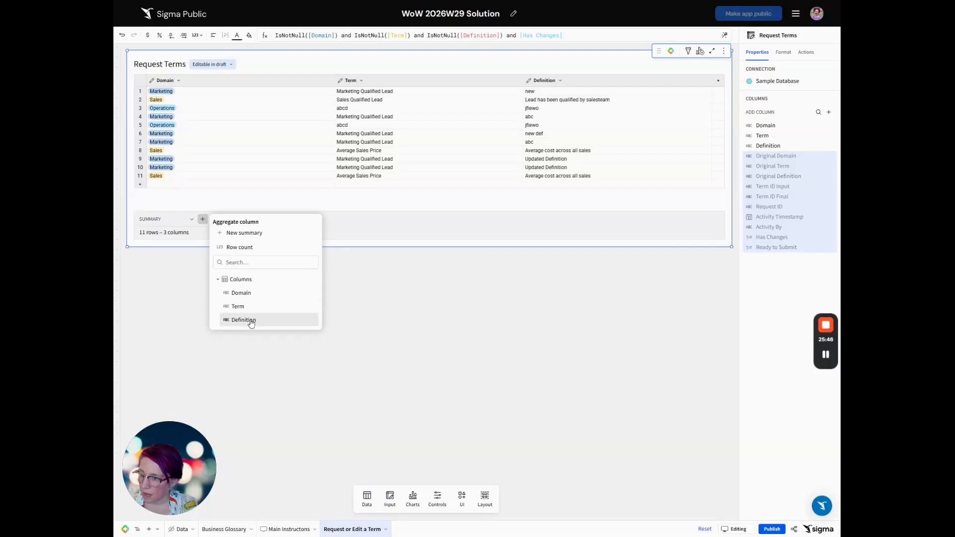
click(244, 233)
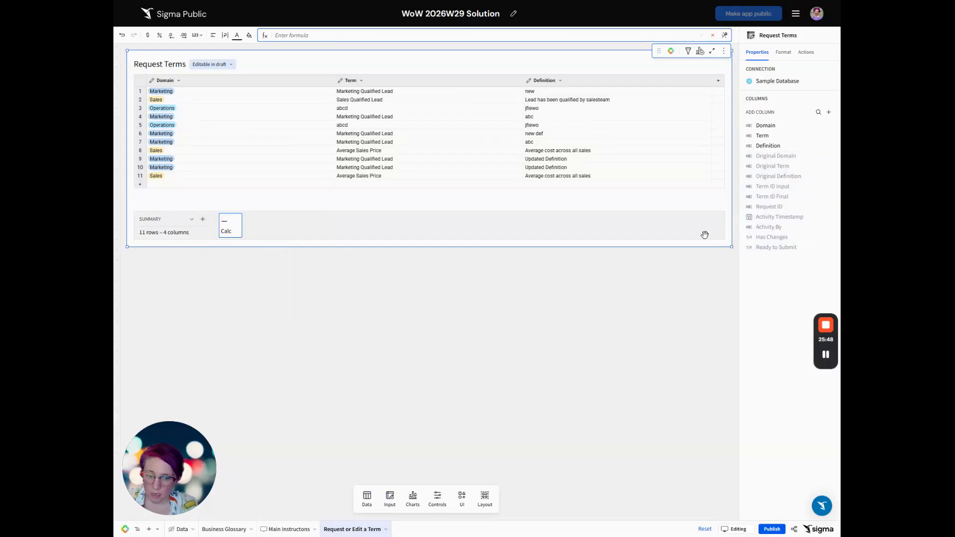
text(count)
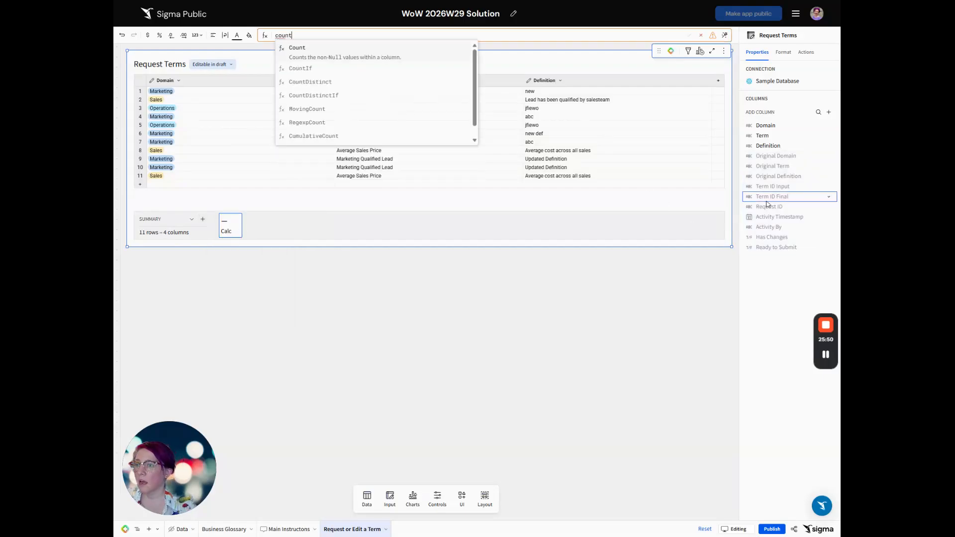
text(if(ready to Submit])
key(Return)
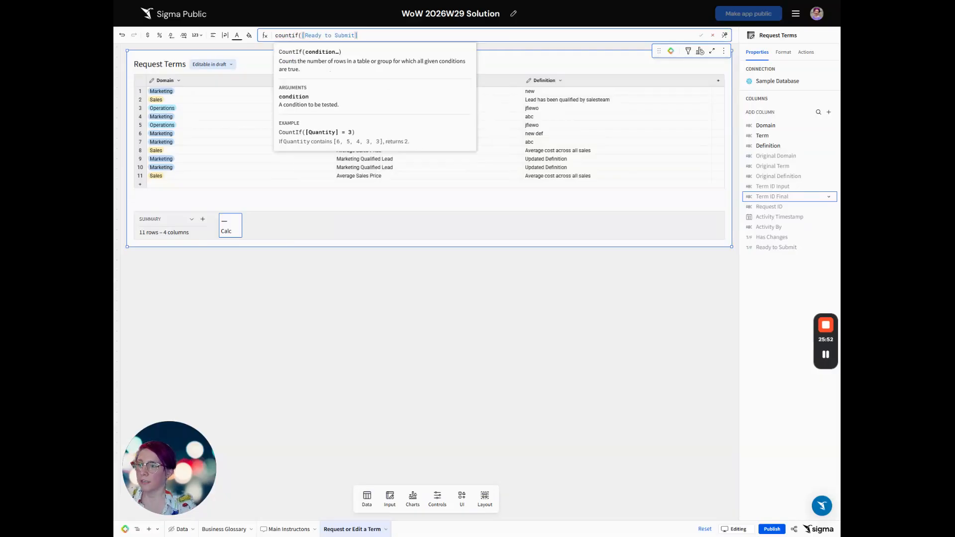
key(Return)
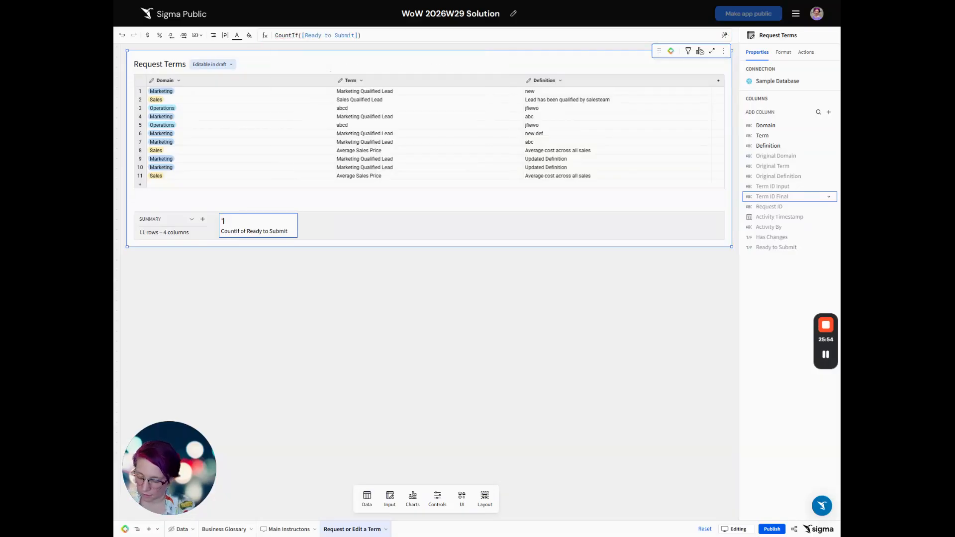
Open the name of the CountIf summary in Request Terms for editing
double_click(254, 231)
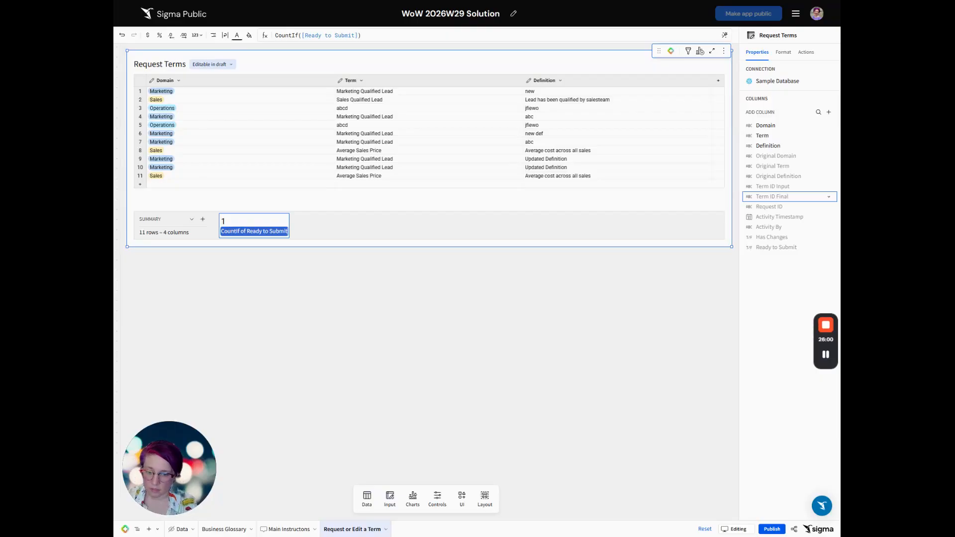
Name the CountIf summary of the Request Terms table "# Ready to Submit" and duplicate it
text(# Ready to Submit)
key(Return)
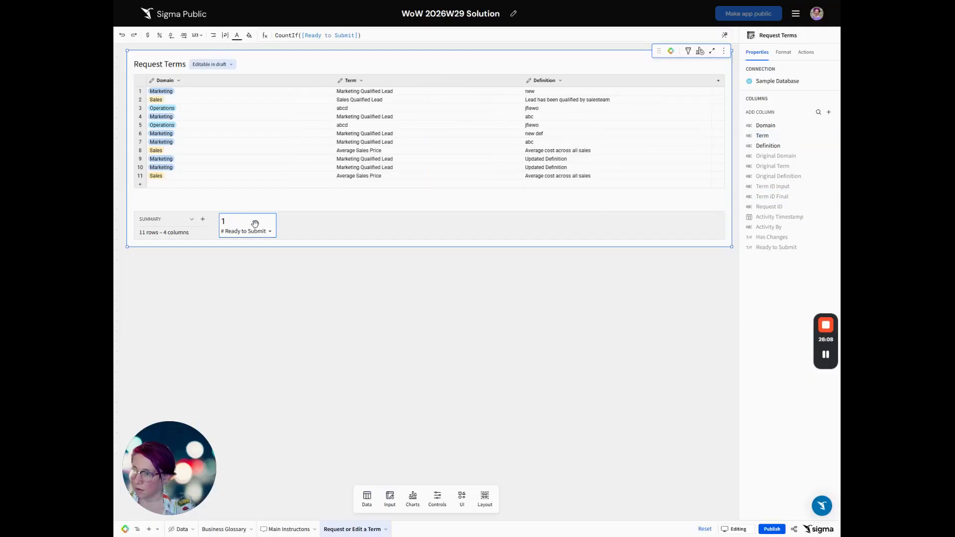
key(ctrl+v)
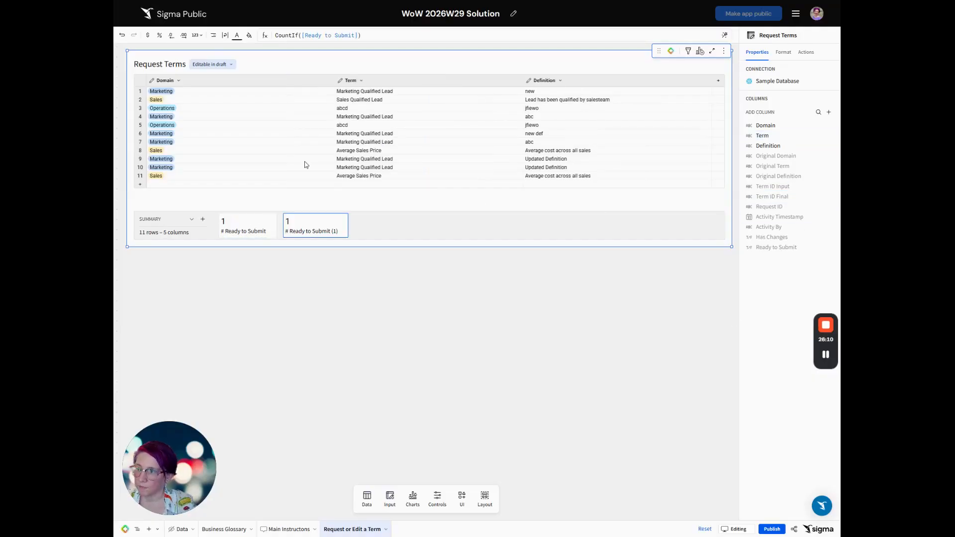
Set the duplicated summary's formula to Count() and rename it "Total Requests"
drag(362, 35, 355, 36)
key(ctrl+a)
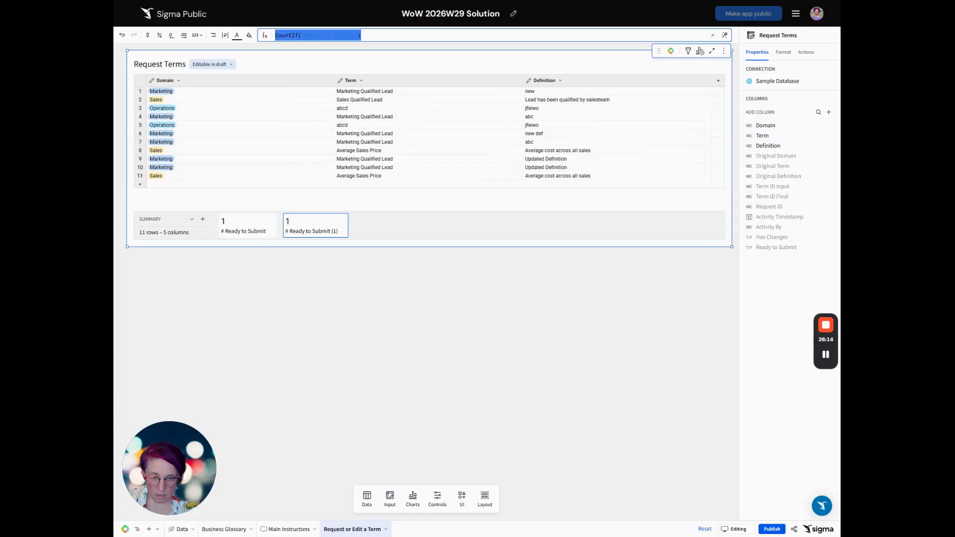
text(count())
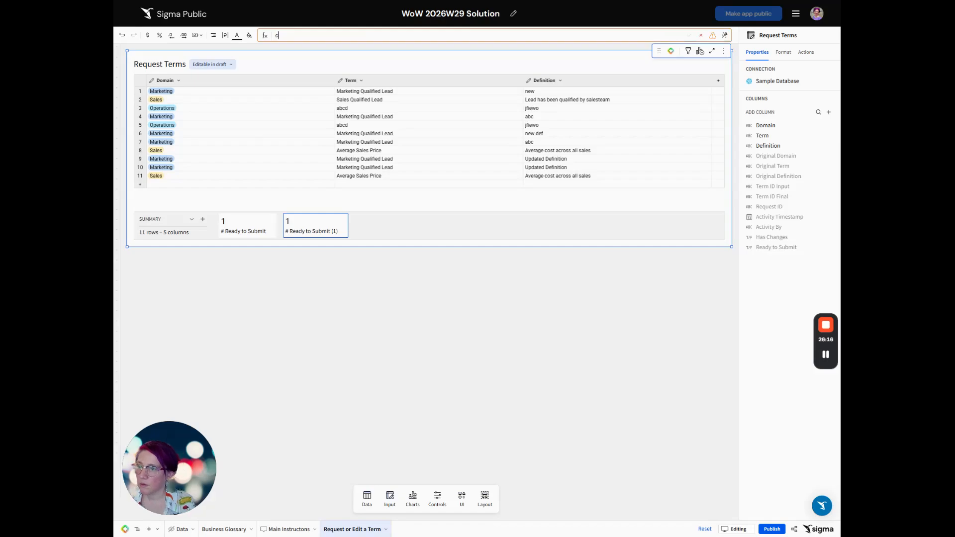
key(Return)
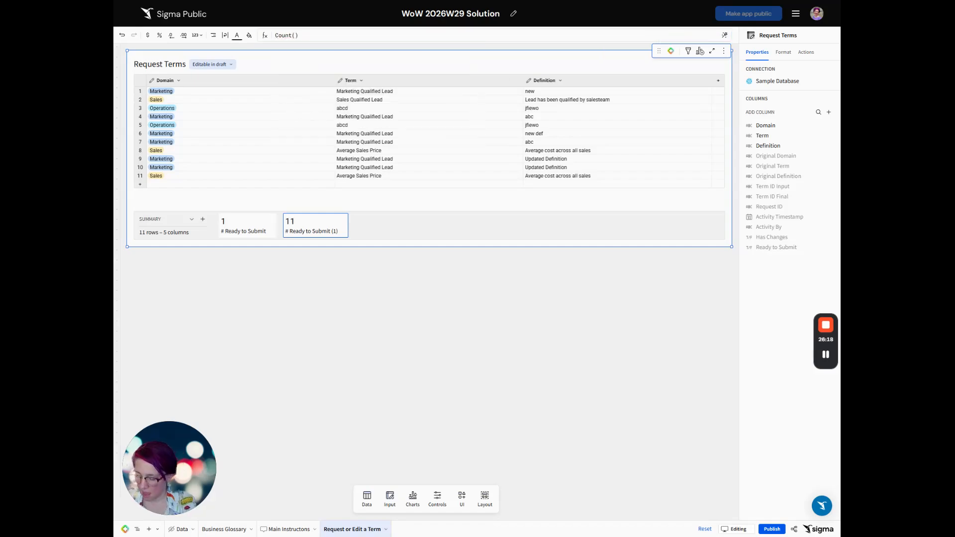
double_click(312, 231)
text(Total)
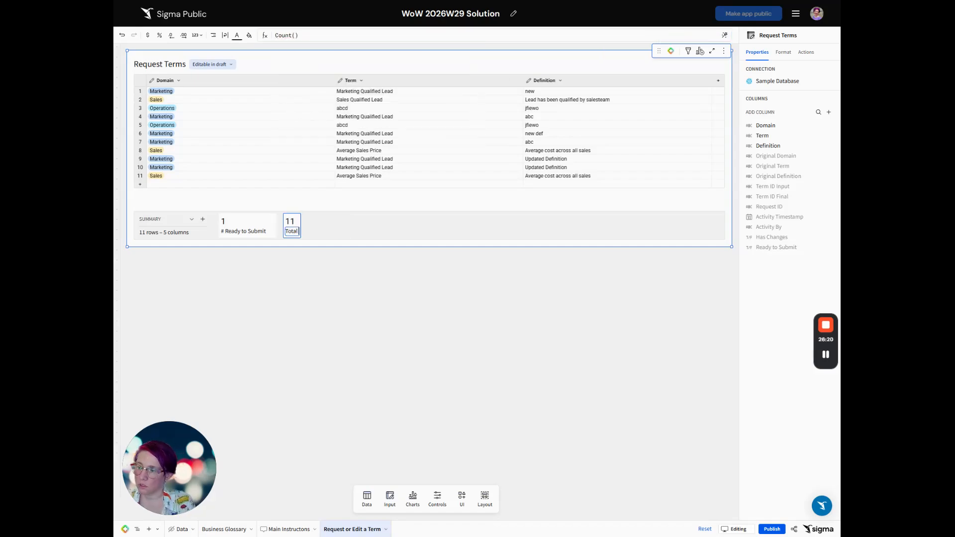
text( Requests)
key(Return)
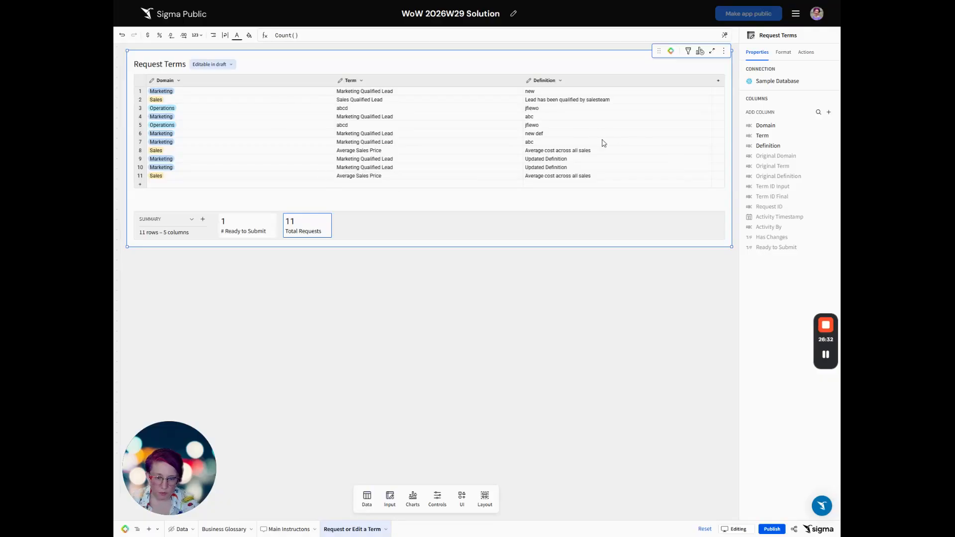
Add a single-color conditional formatting rule to all columns of the Request Terms table using the custom formula [Ready to Submit]
click(791, 55)
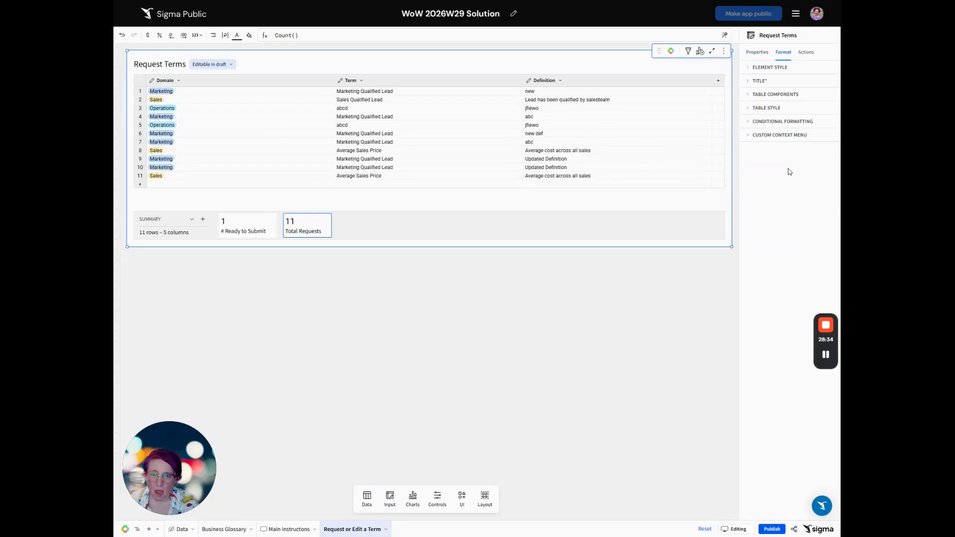
click(788, 123)
click(770, 142)
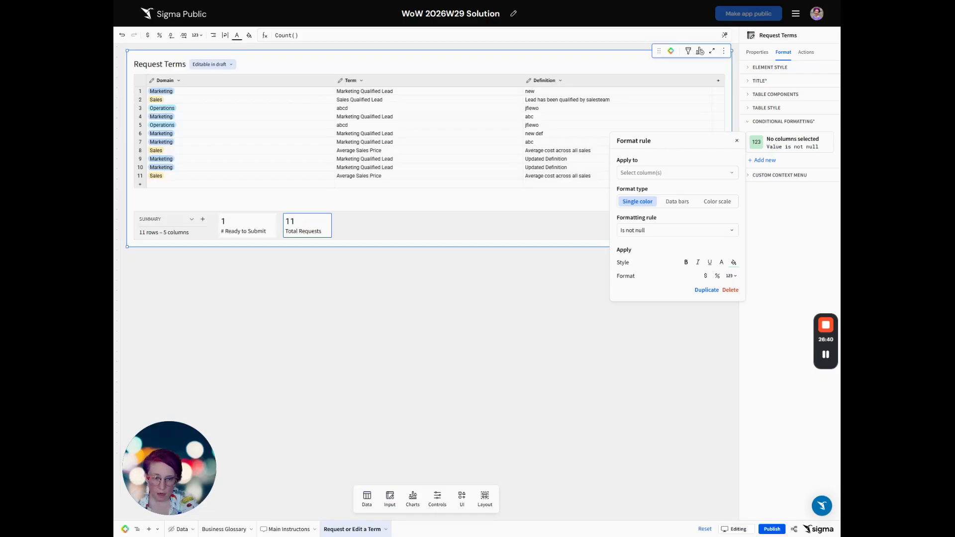
click(656, 229)
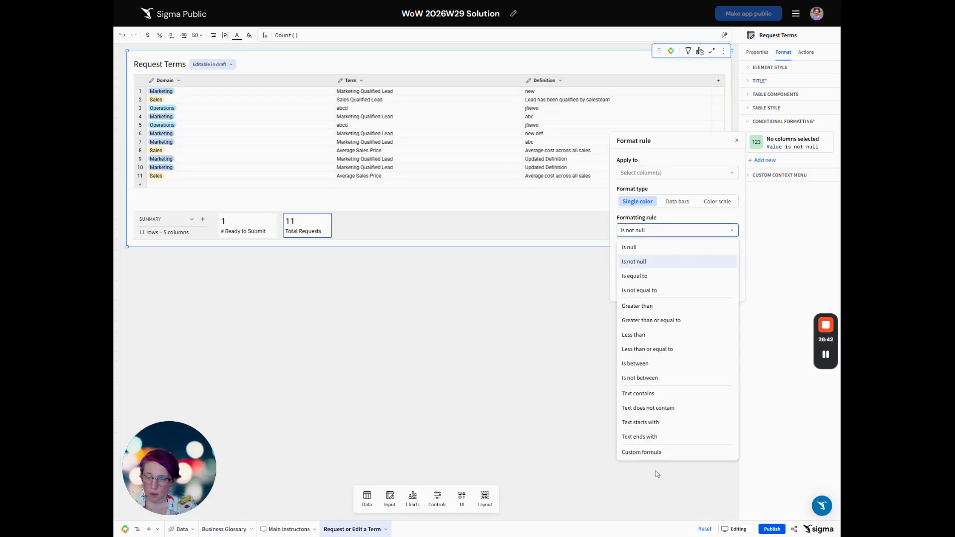
click(641, 452)
click(661, 173)
click(629, 189)
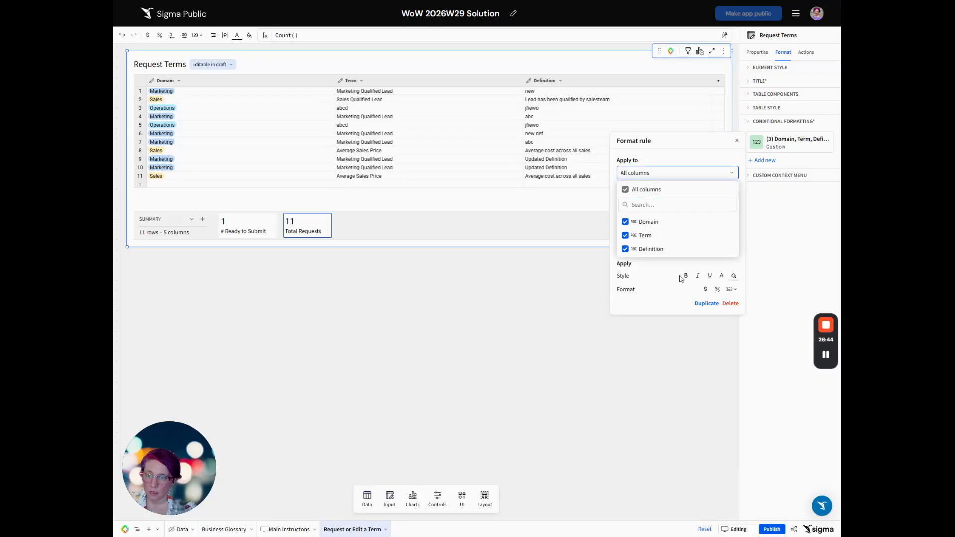
click(662, 311)
click(648, 254)
text([Ready to Submit])
key(Return)
key(Return)
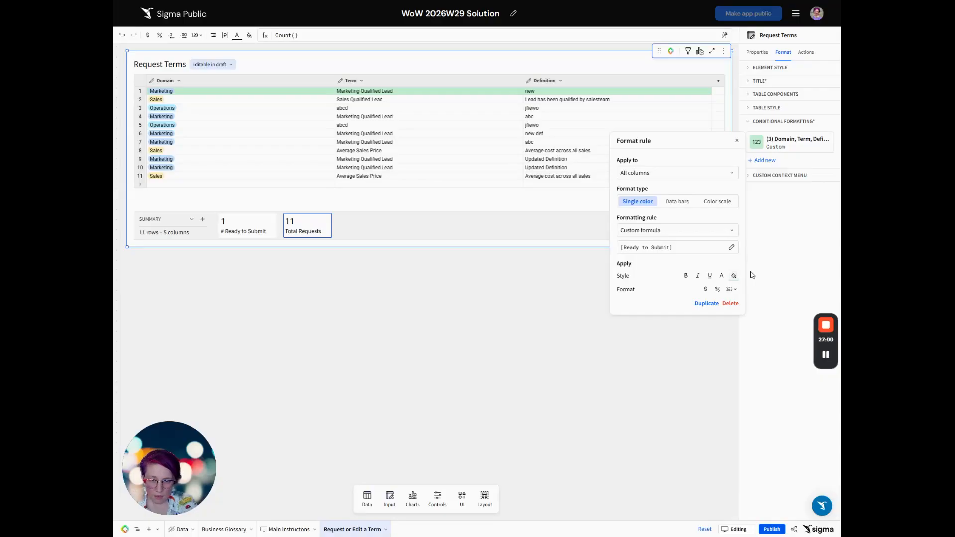
Hide the summary bar and the title of the Request Terms table
click(775, 95)
click(751, 120)
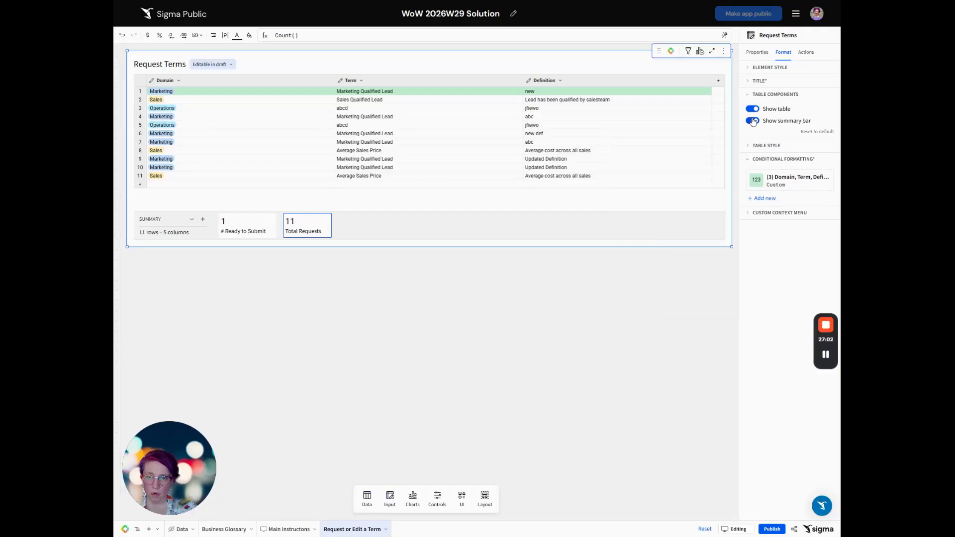
click(760, 80)
click(752, 95)
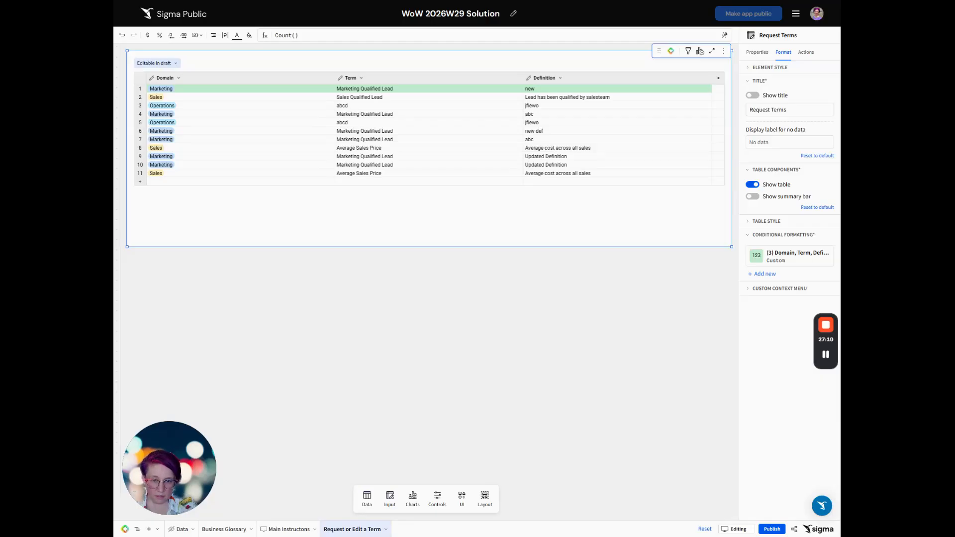
Delete rows 2 to 11 from the Request Terms table
click(141, 100)
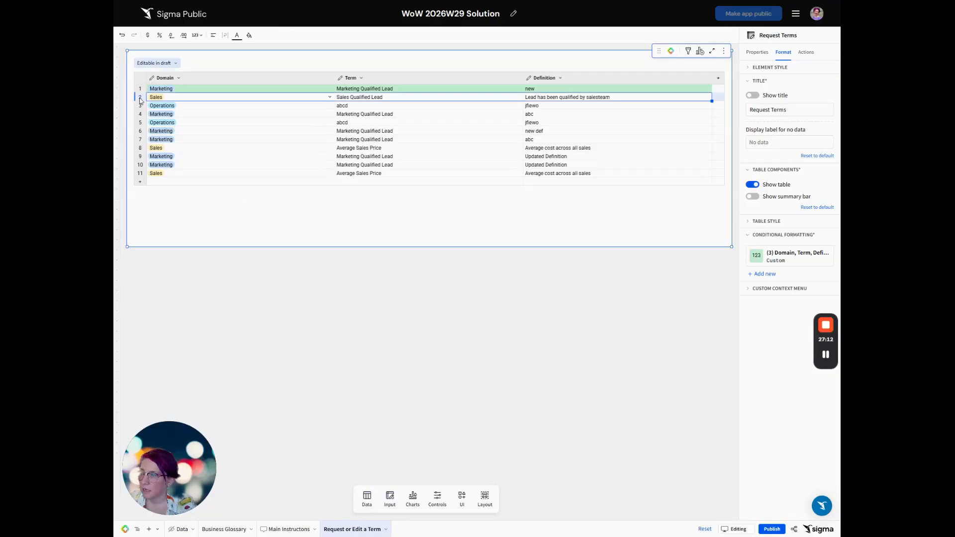
shift+click(141, 175)
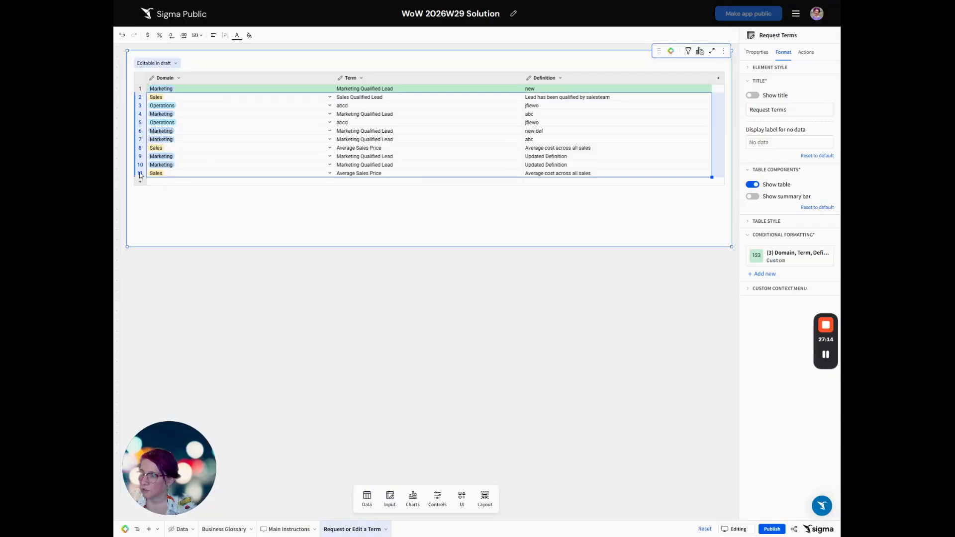
right_click(141, 141)
click(156, 184)
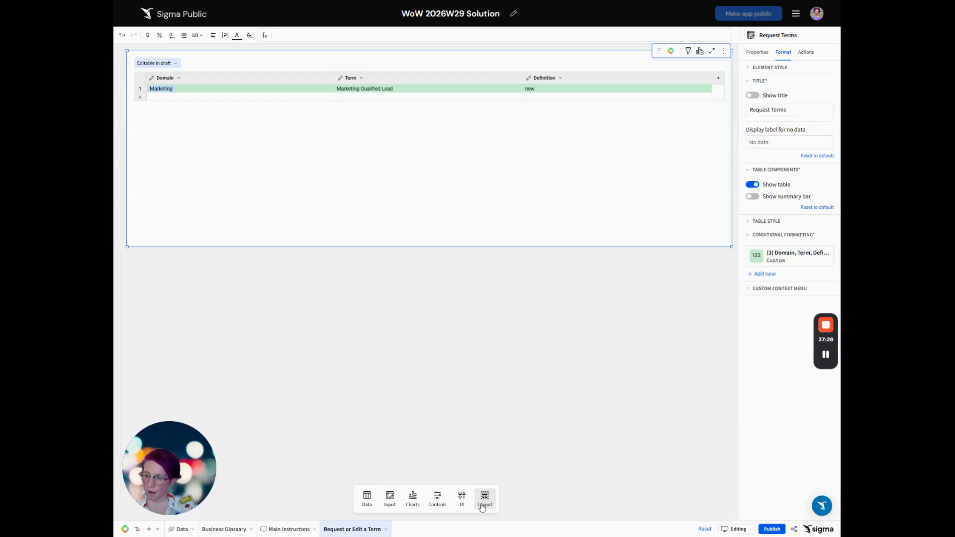
Place a popover above the left end of the Request Terms table and narrow its button to a small square
click(462, 497)
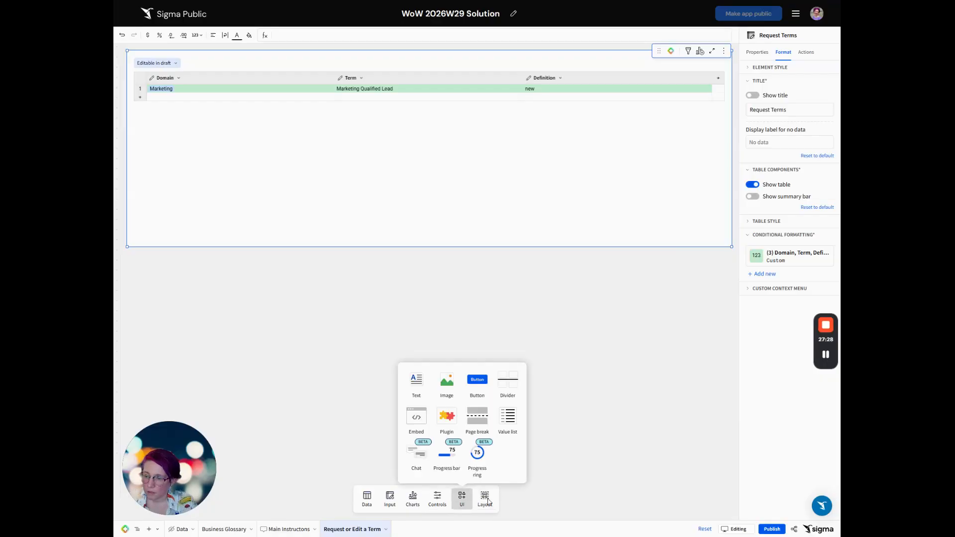
click(484, 497)
drag(439, 453, 164, 54)
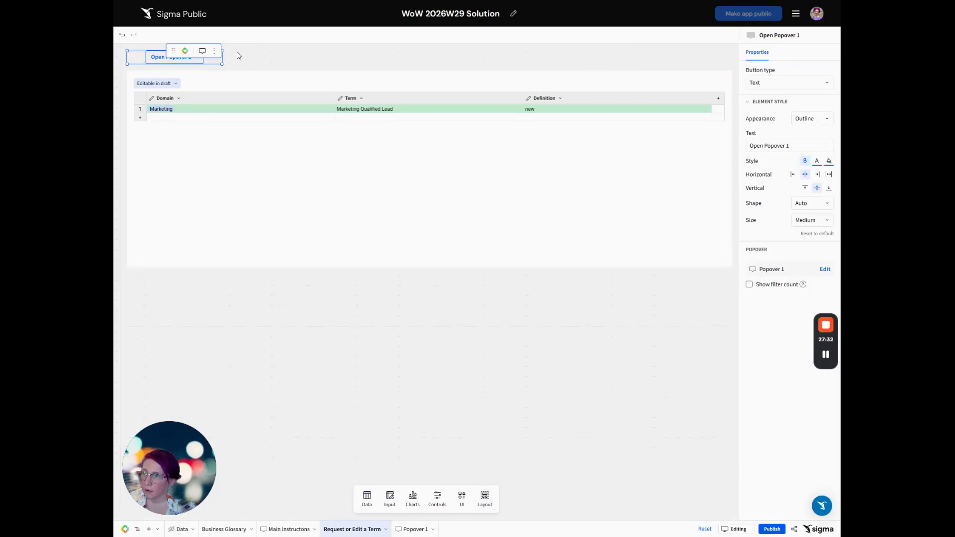
drag(223, 56, 145, 58)
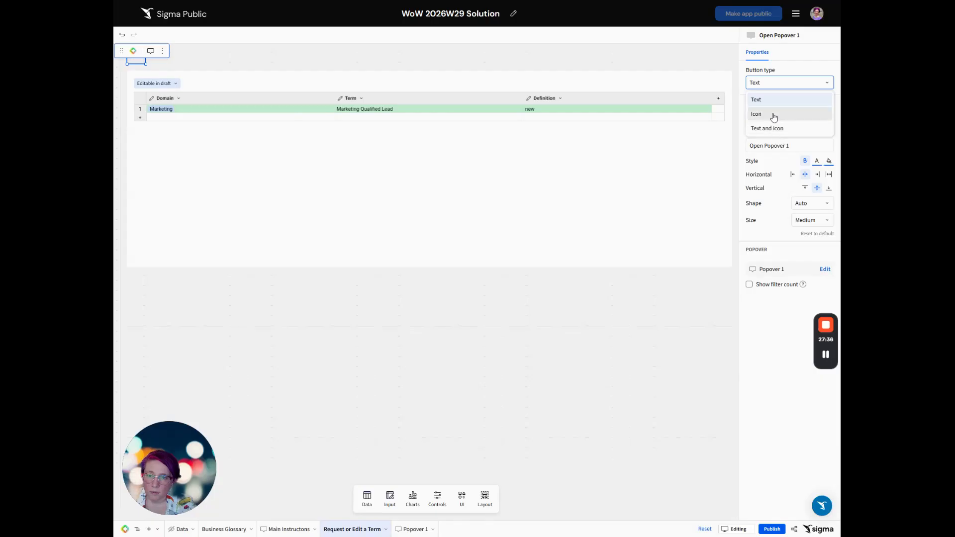
Change the popover button's type to Icon with Text appearance and Medium size
click(771, 114)
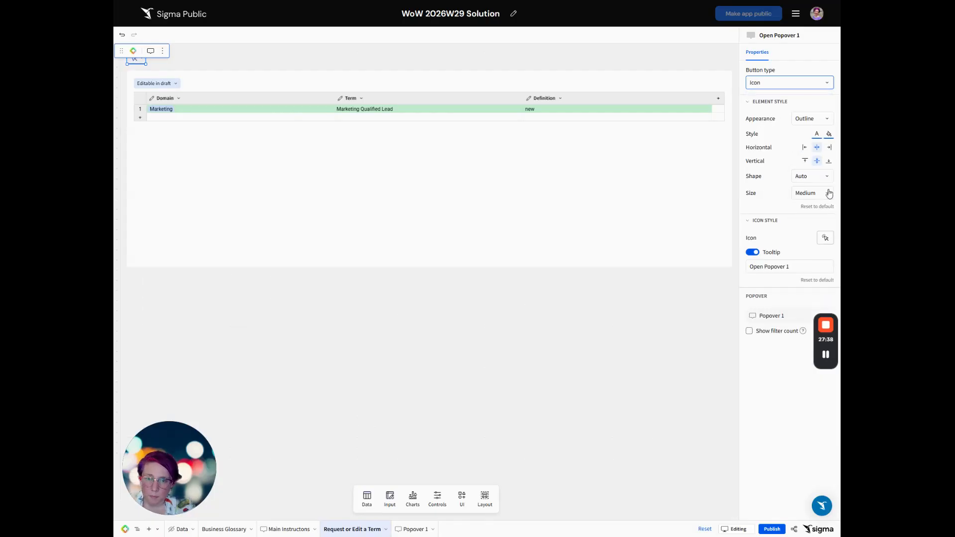
click(808, 118)
click(806, 167)
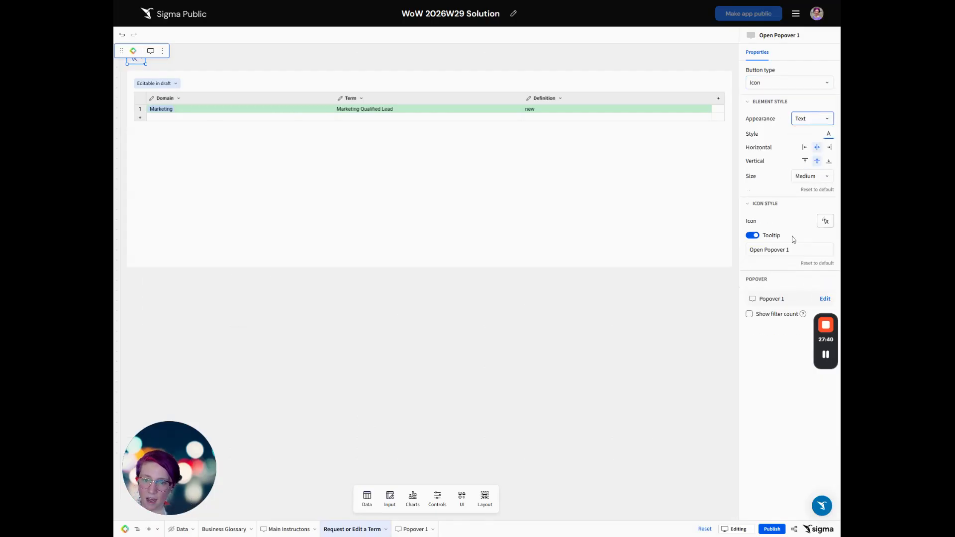
click(810, 177)
click(806, 207)
Give the popover button the info icon and set its tooltip to "Instructions"
click(824, 221)
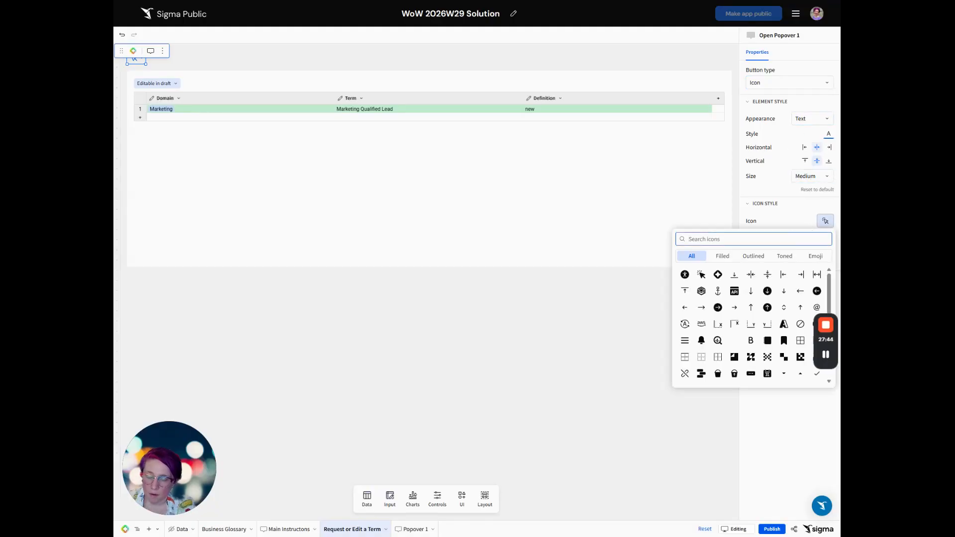
text(info)
click(700, 274)
click(806, 399)
triple_click(775, 250)
text(Instructions)
key(Return)
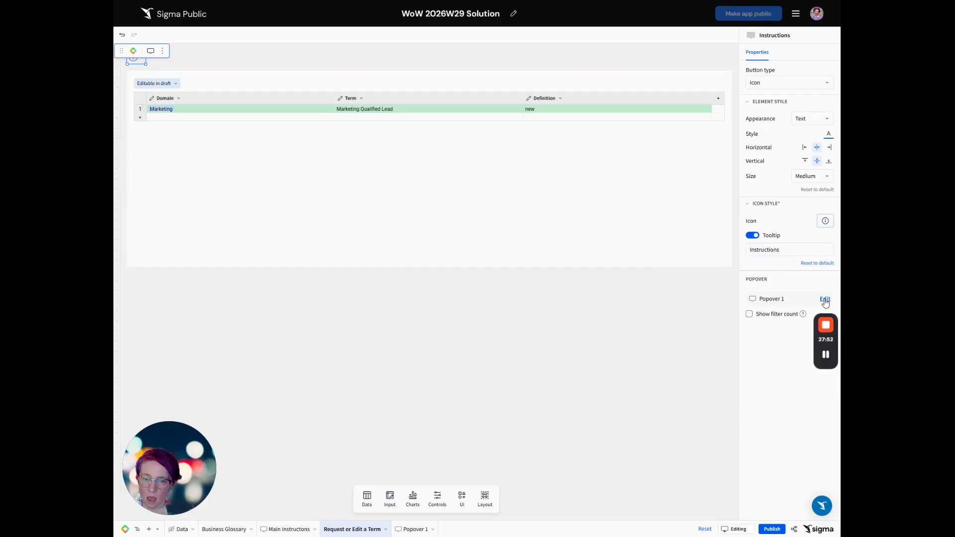
Rename the popover as "Request Instructions"
double_click(413, 529)
text(Request)
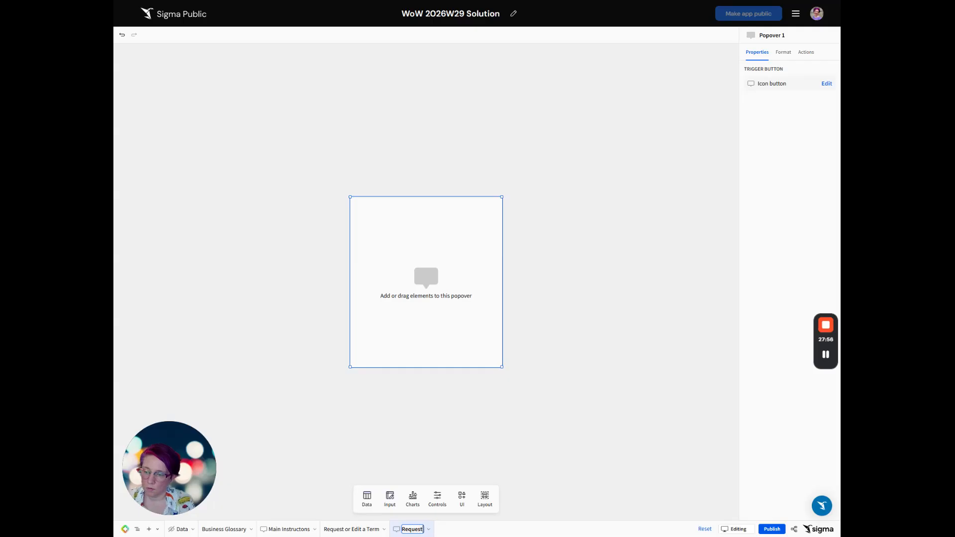
text( Instructions)
key(Return)
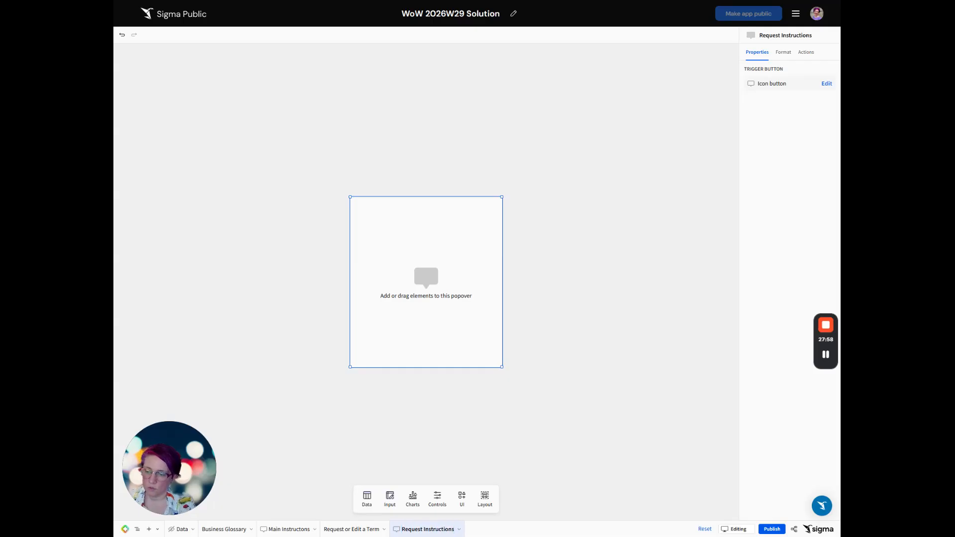
Add a text element to the popover reading: Request new terms by filling out this table and clicking "Submit Requests"
click(461, 497)
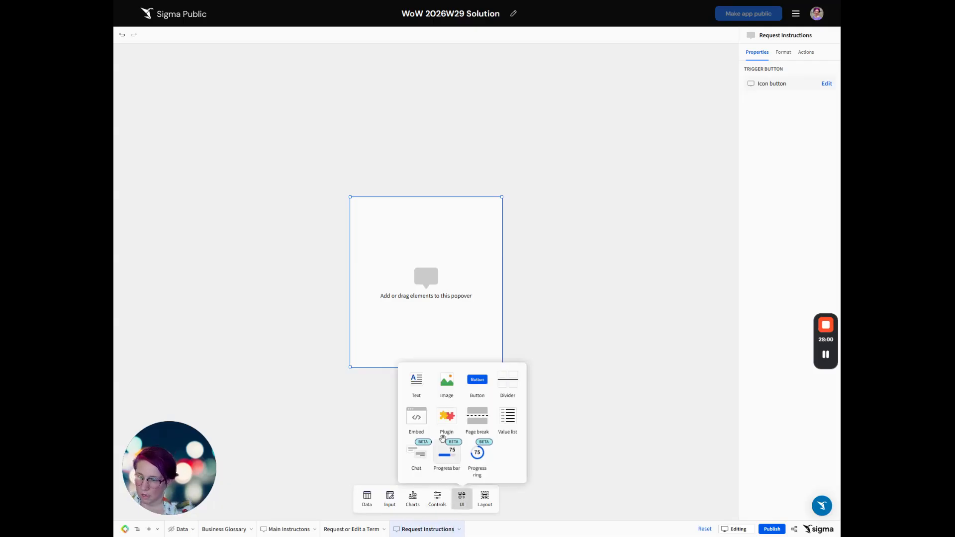
drag(412, 392, 384, 208)
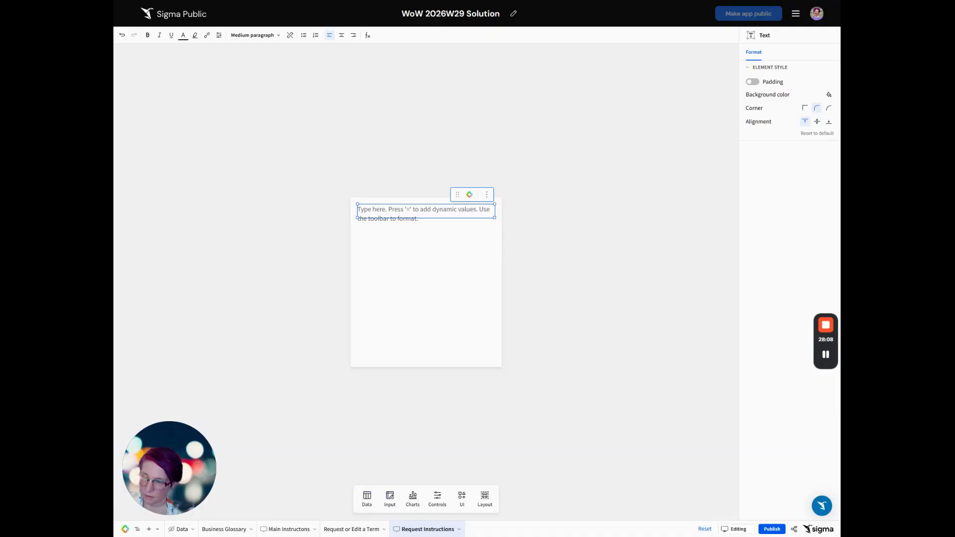
text(Request new terms by filling out this table and clicking "Submit Requests".)
click(438, 281)
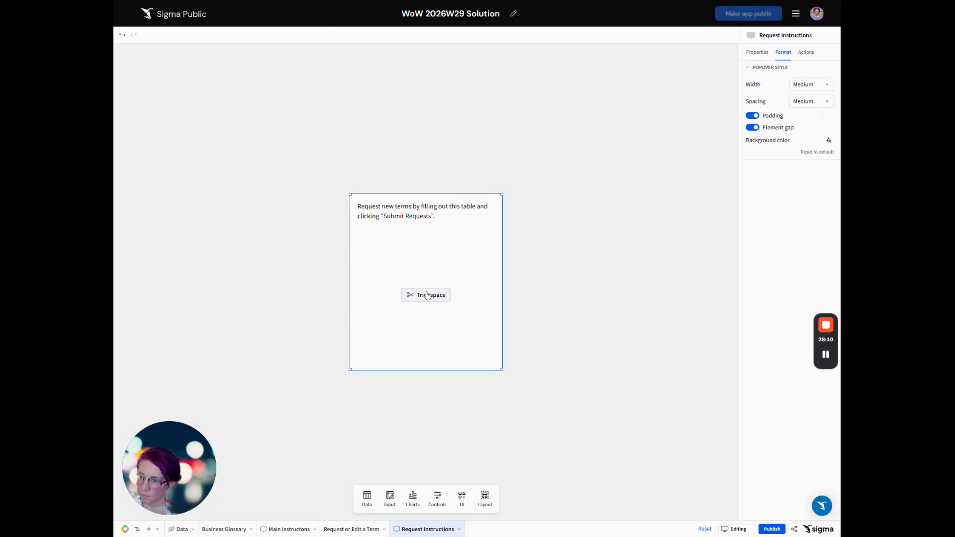
On the Request or Edit a Term modal page, add a medium heading beside the info icon reading "Request or Edit a Term"
click(348, 529)
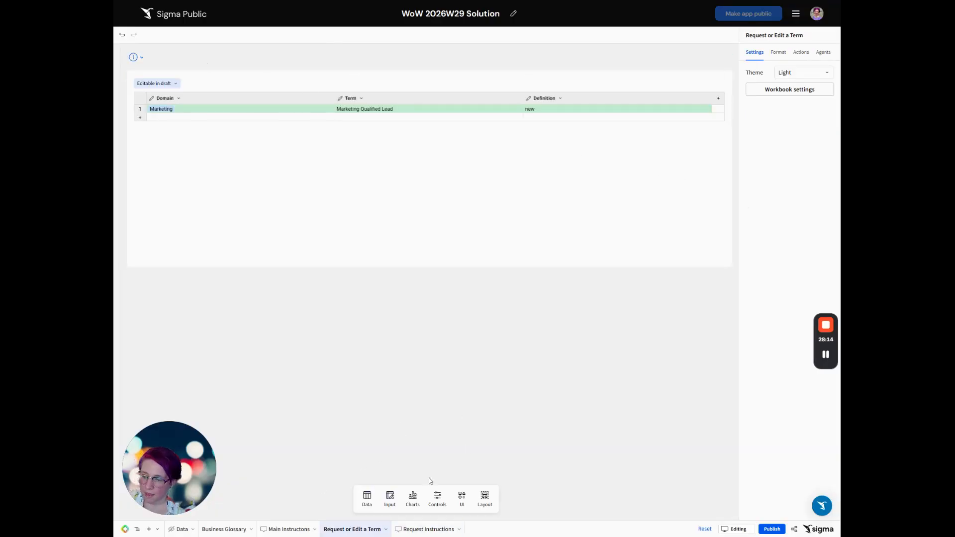
click(461, 497)
drag(422, 377, 198, 55)
click(254, 35)
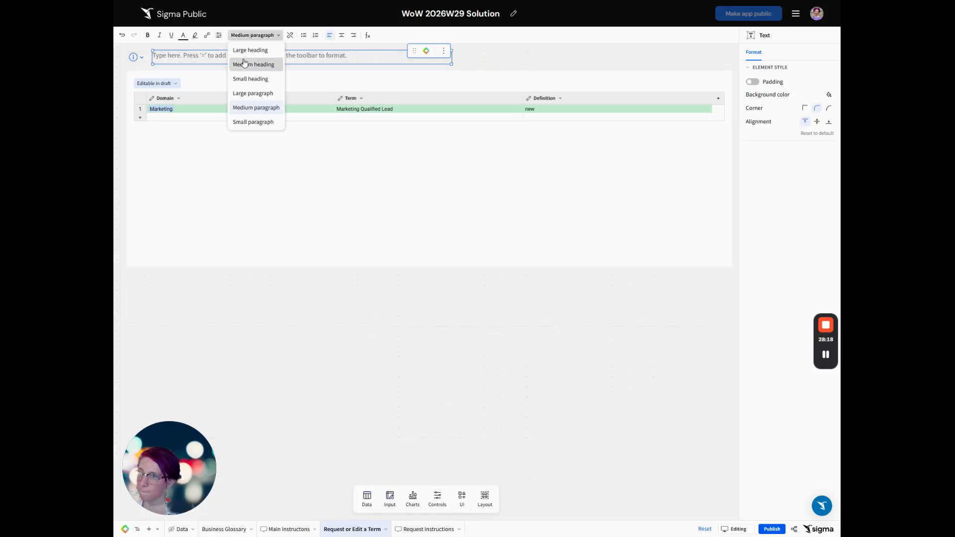
click(244, 64)
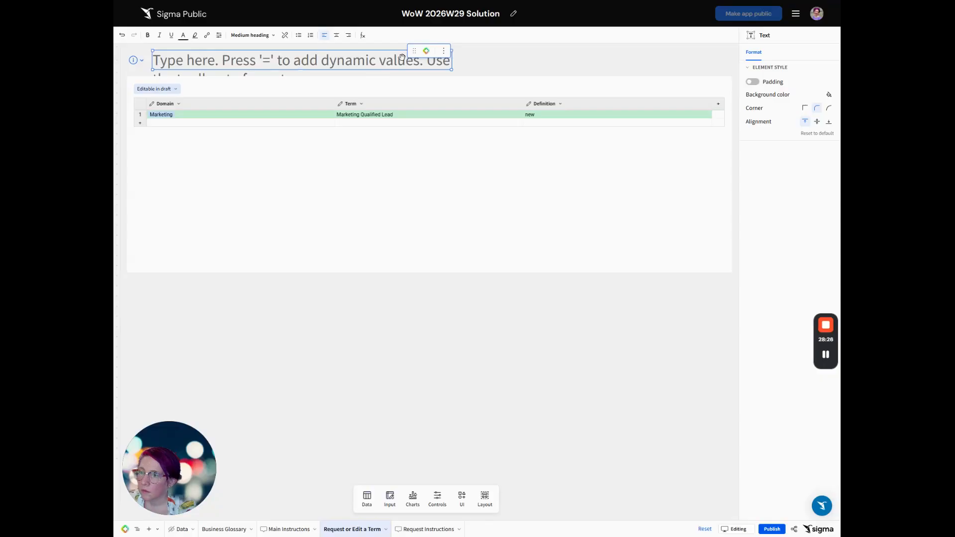
text(Request or Edit a Term)
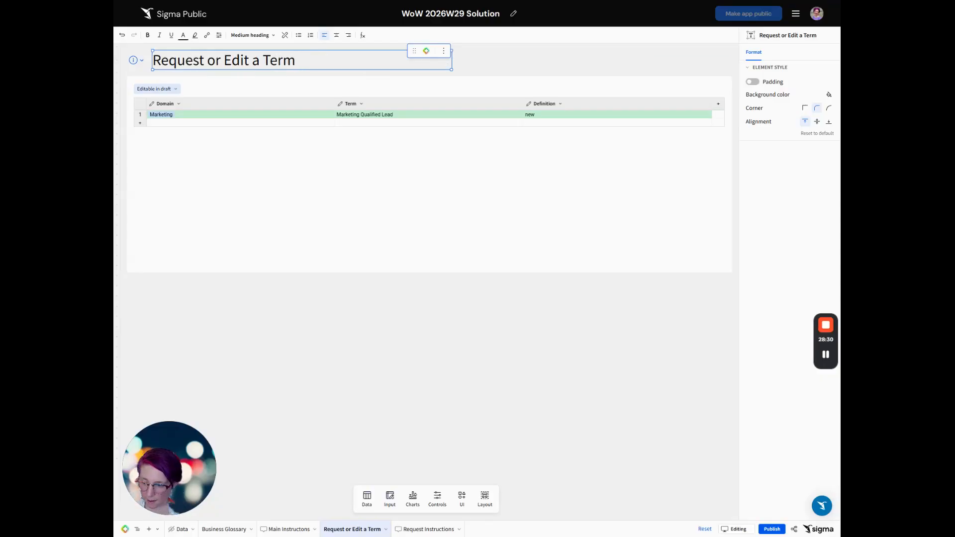
Add a button at the far end of the Request or Edit a Term heading row and clear its default text
click(462, 497)
drag(477, 383, 684, 58)
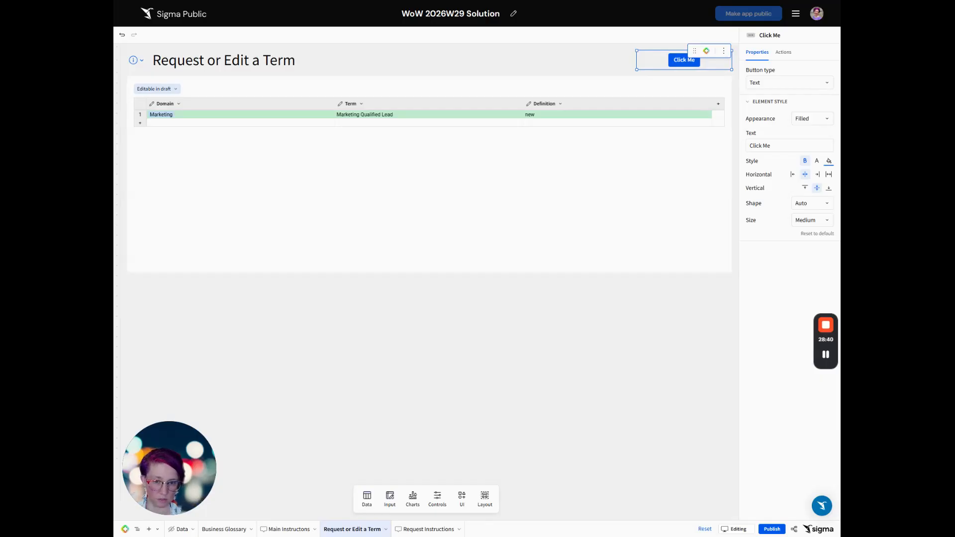
triple_click(769, 146)
text(=)
key(ctrl+v)
key(Return)
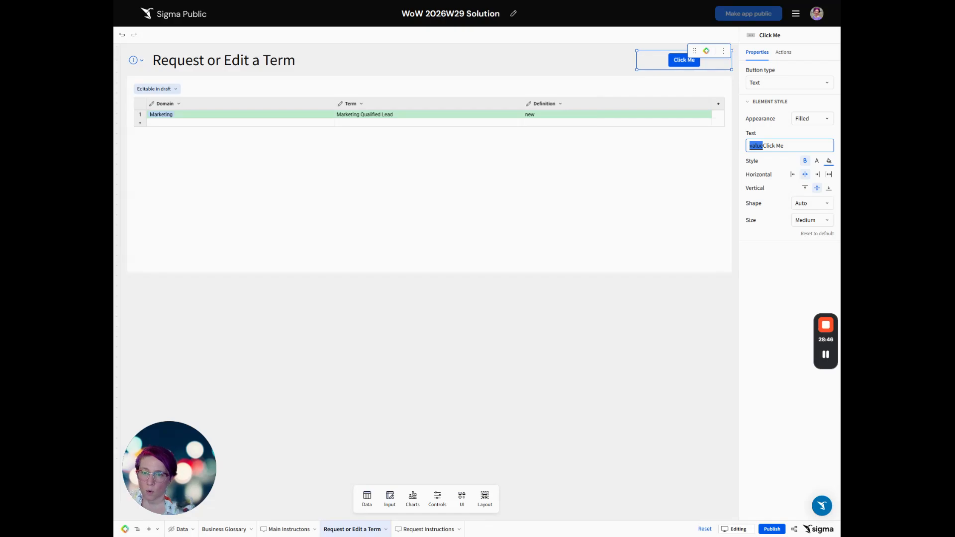
drag(786, 146, 763, 146)
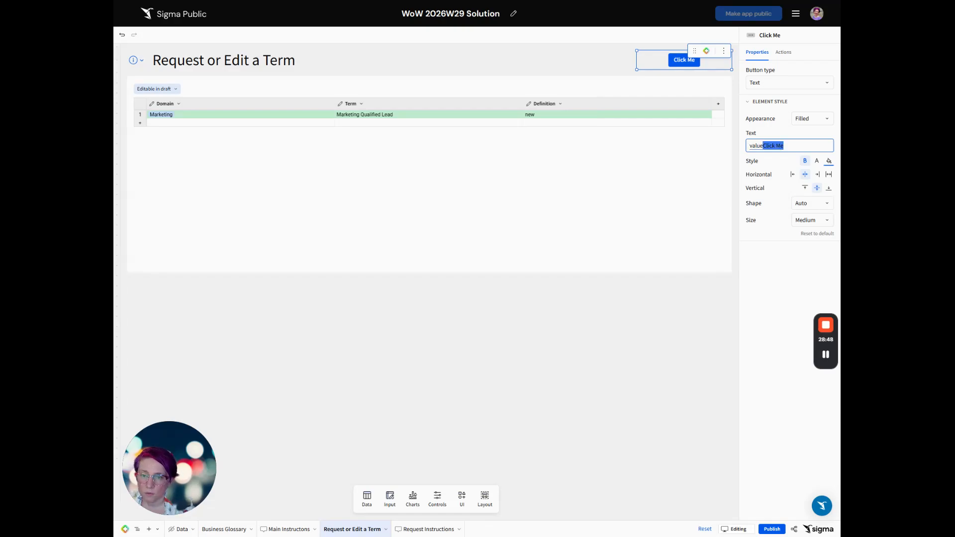
key(BackSpace)
key(BackSpace)
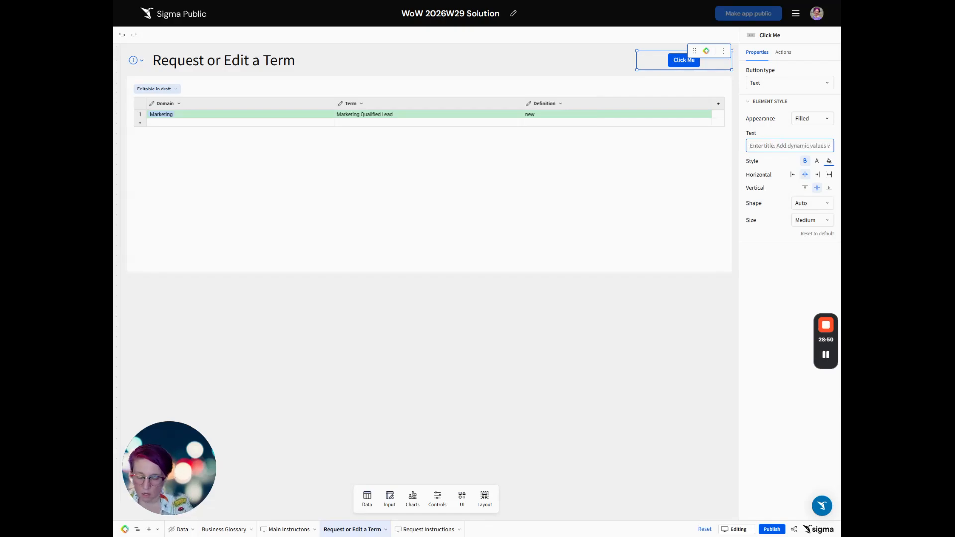
Label the button =If([Request Terms/# Ready to Submit] > 0, "Submit " & Text(Round([Request Terms/# Ready to Submit])) & " Requests", "Nothing to Do") and stretch it horizontally
text(=)
text(If([Request Terms/# Ready to Submit] > 0, "Submit " & Text(Round([Request Terms/# Ready to Submit])) & " Requests", "Nothing to Do"))
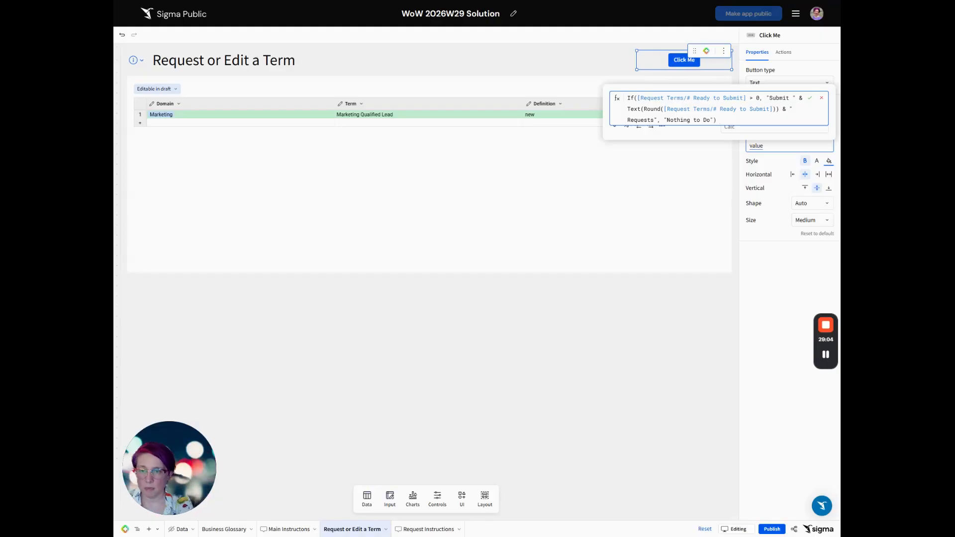
key(Return)
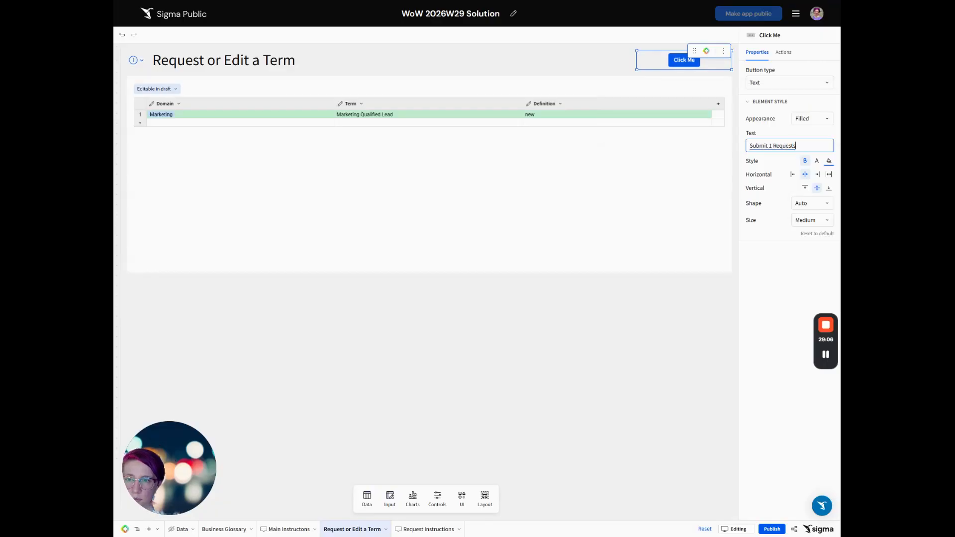
click(800, 303)
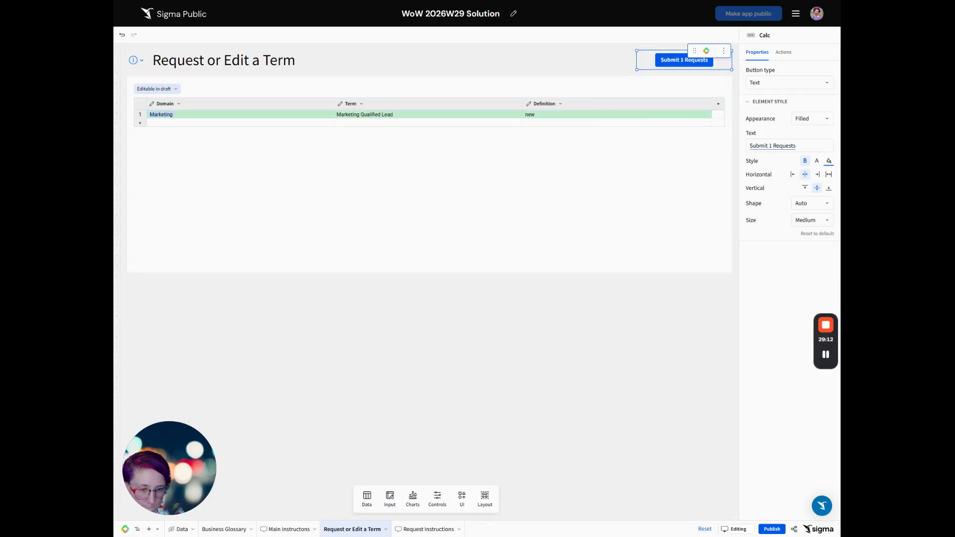
click(828, 174)
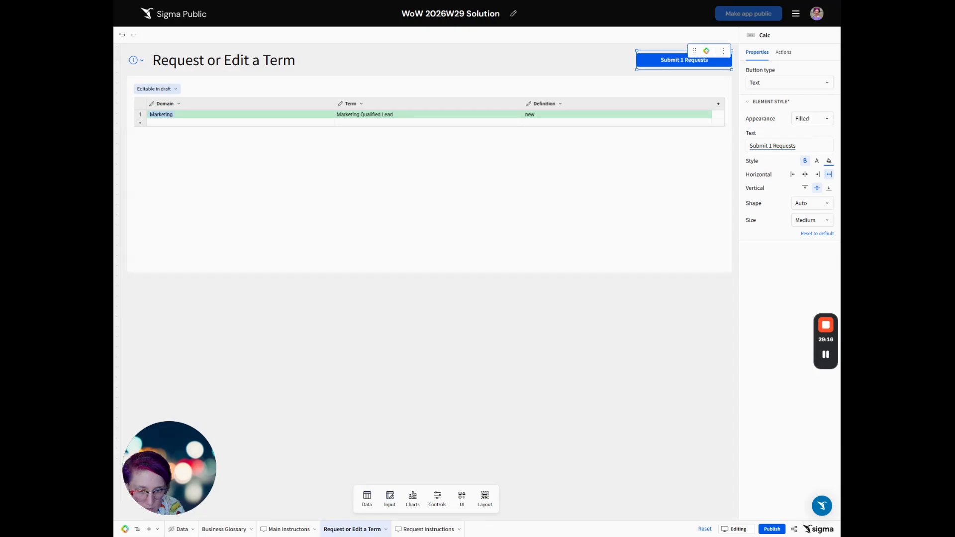
Give the button an on-click Insert row(s) action that inserts source data from Request Terms into the Behind the Scenes (BTS) History Table
click(783, 52)
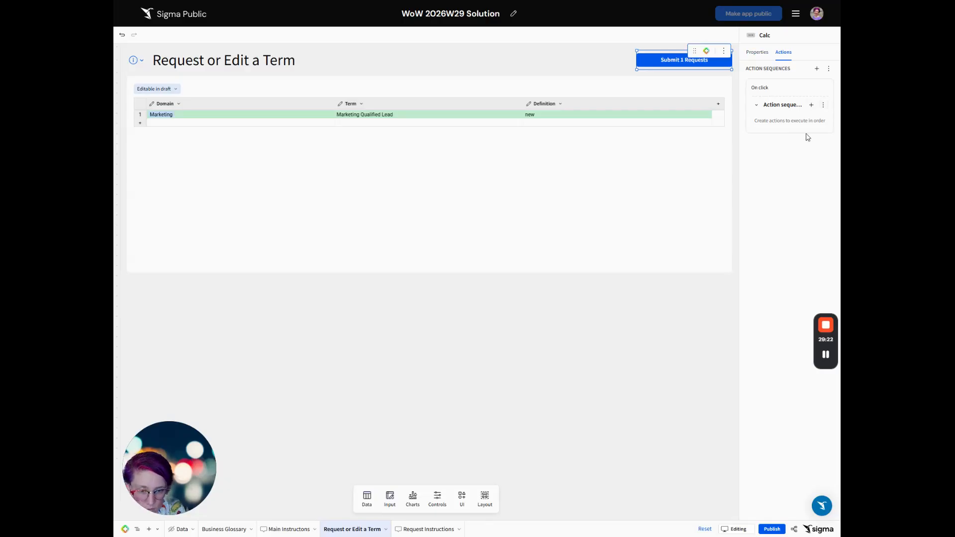
click(811, 105)
click(633, 151)
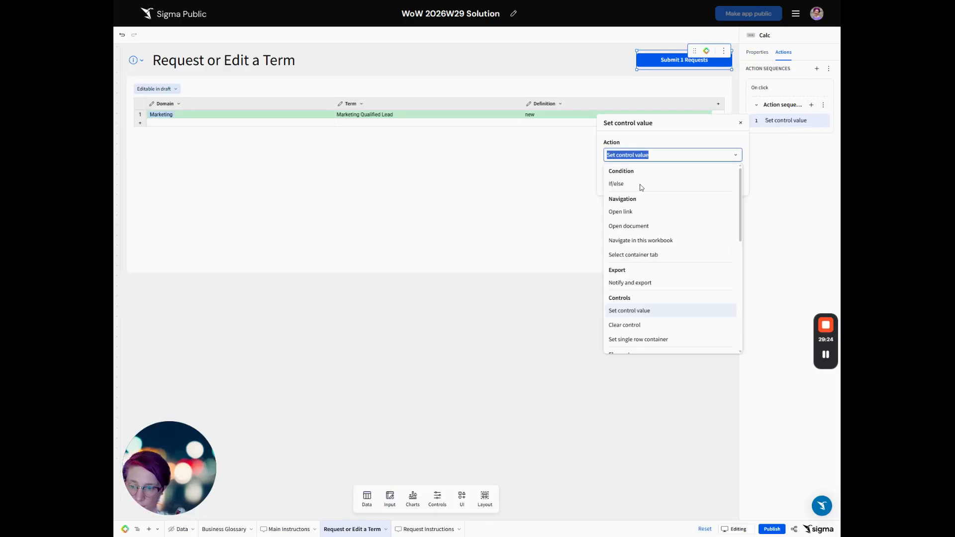
scroll(691, 324, down, 5)
click(648, 203)
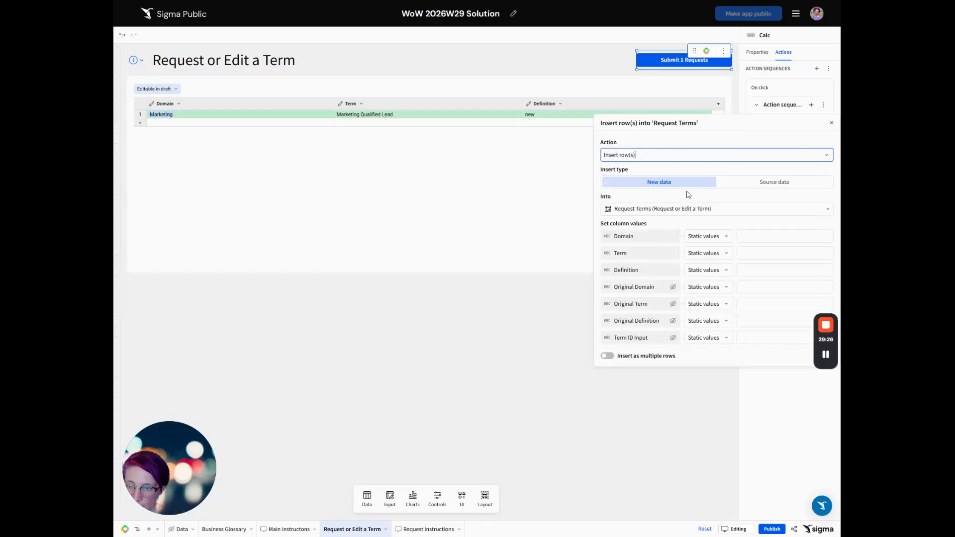
click(739, 183)
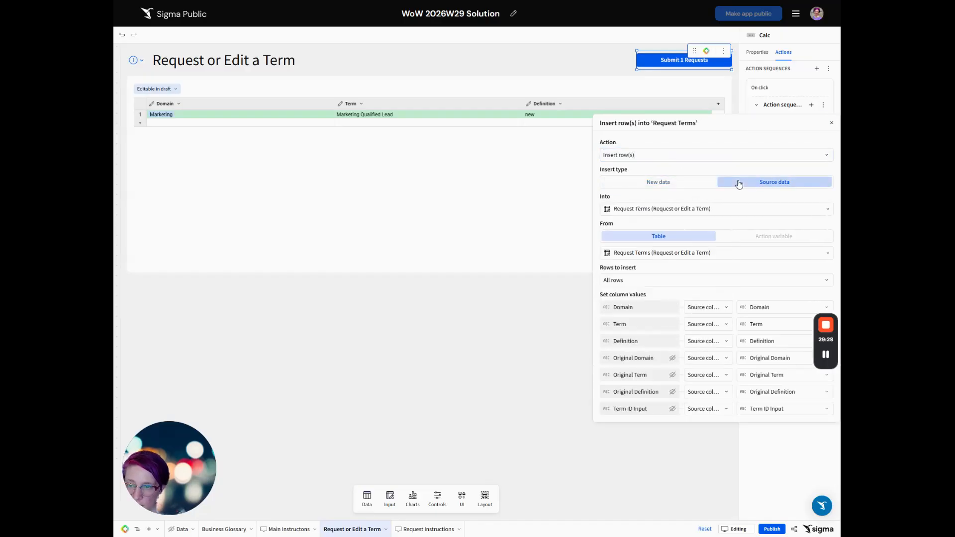
click(626, 213)
click(633, 238)
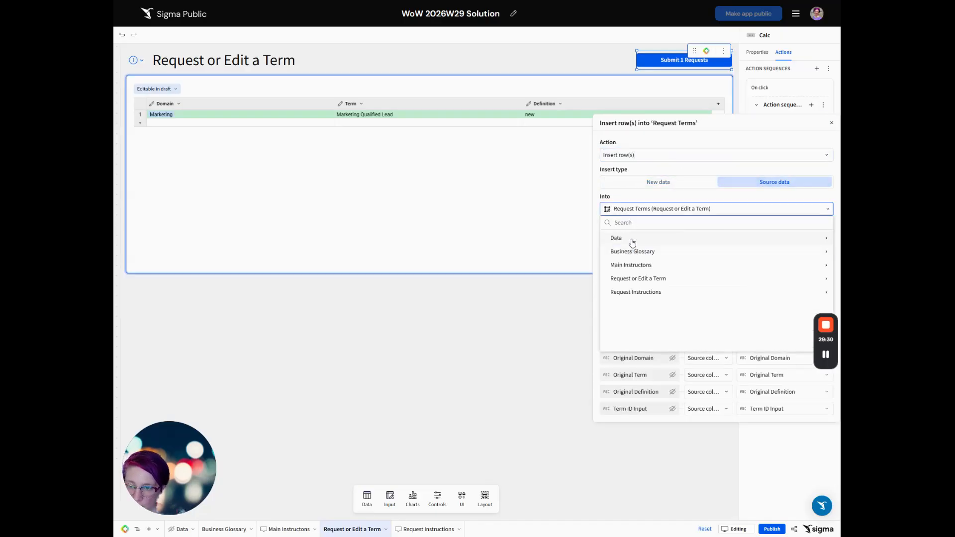
click(639, 239)
click(630, 253)
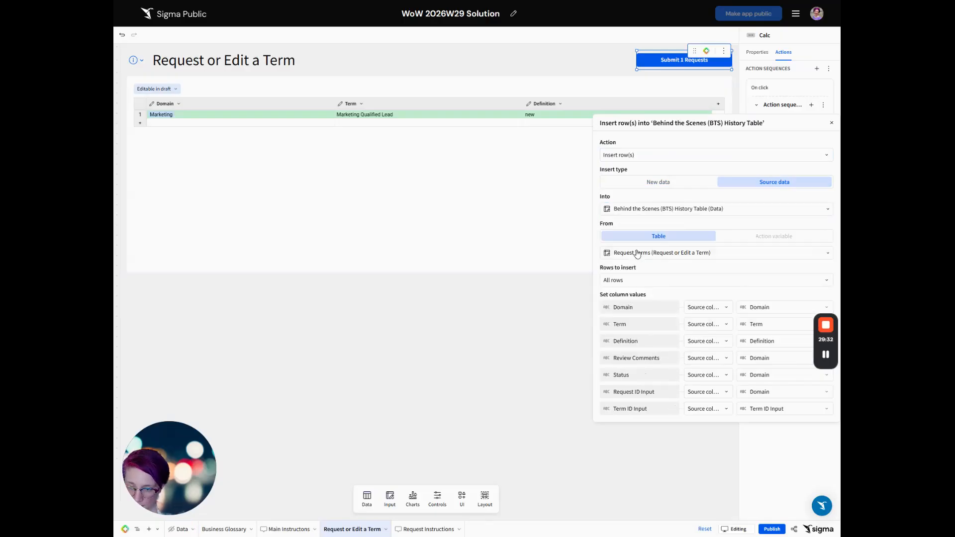
Restrict the rows to insert to those whose Ready to Submit column value is equal to True
click(672, 279)
click(657, 311)
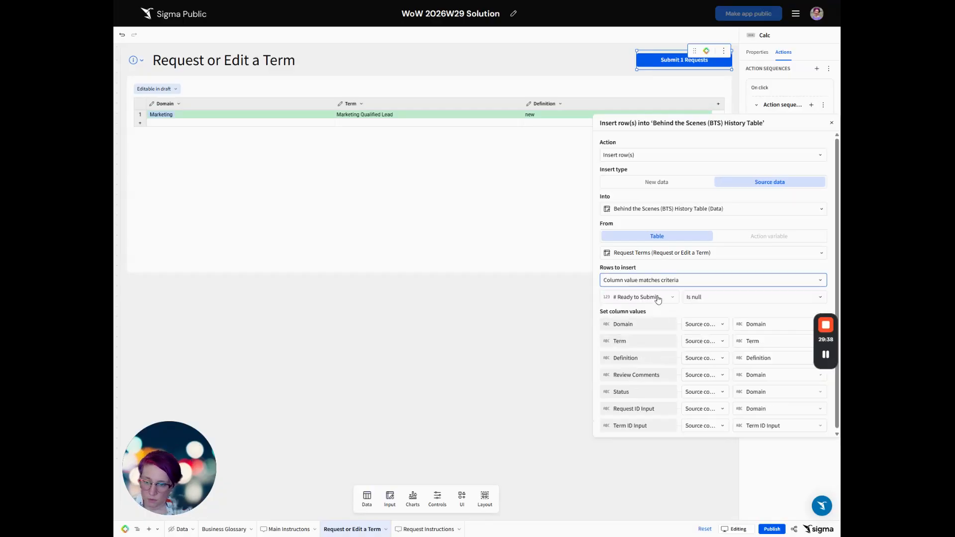
click(659, 298)
scroll(642, 448, down, 3)
click(641, 501)
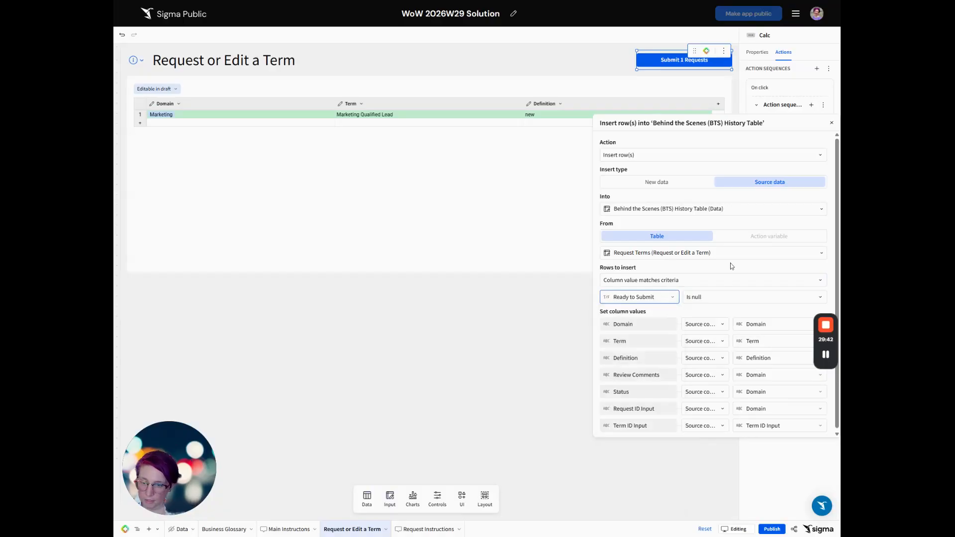
click(719, 298)
click(710, 342)
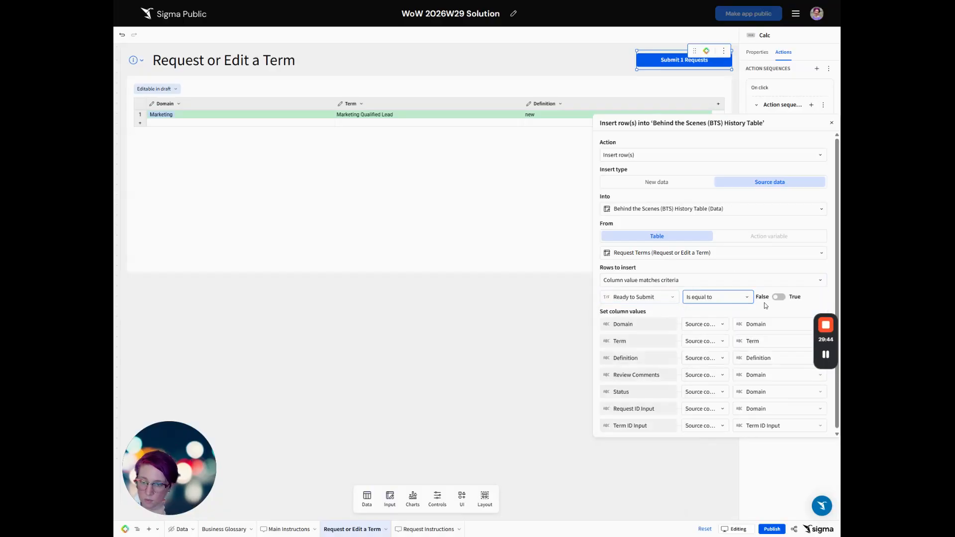
click(778, 296)
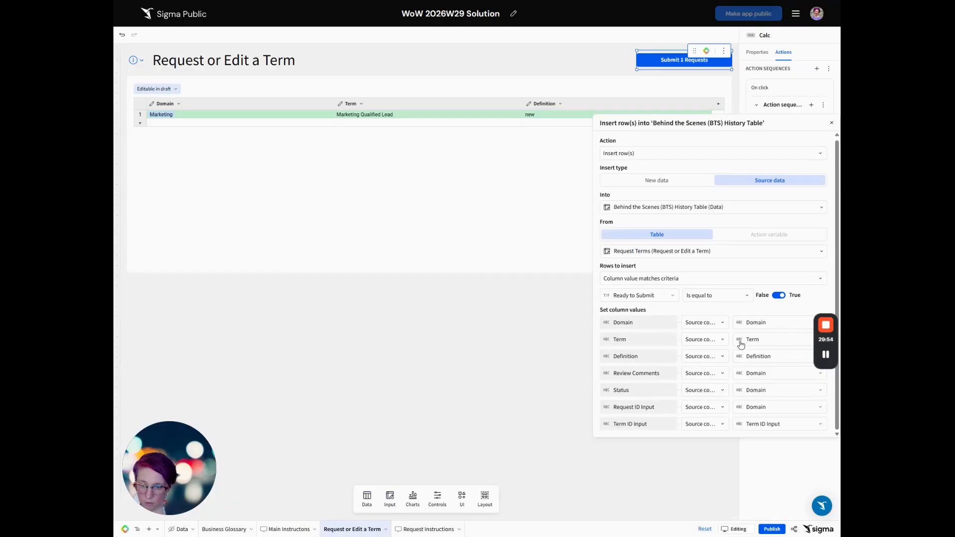
For the inserted rows, set Review Comments to an empty static value and Status to the static value "In Review"
click(771, 373)
click(704, 377)
click(703, 377)
click(699, 388)
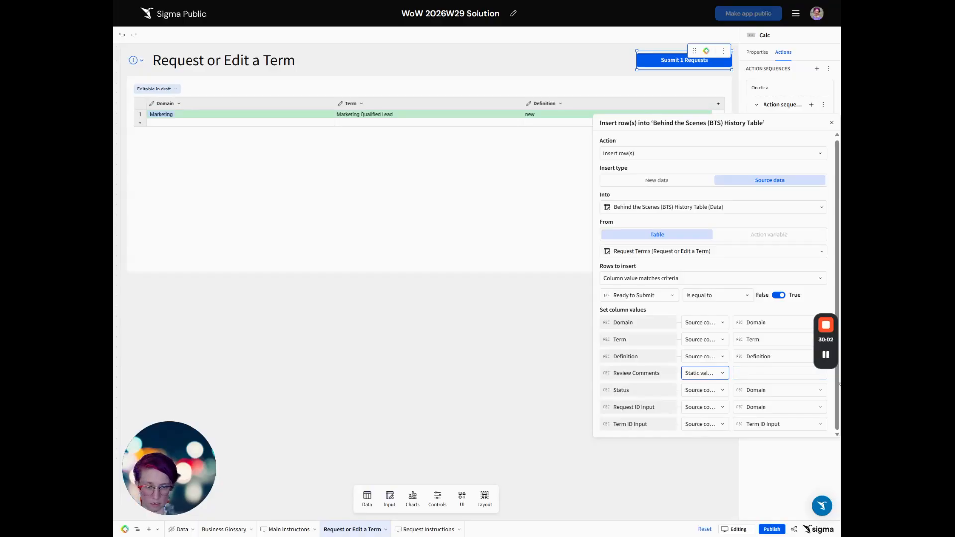
click(702, 390)
click(699, 405)
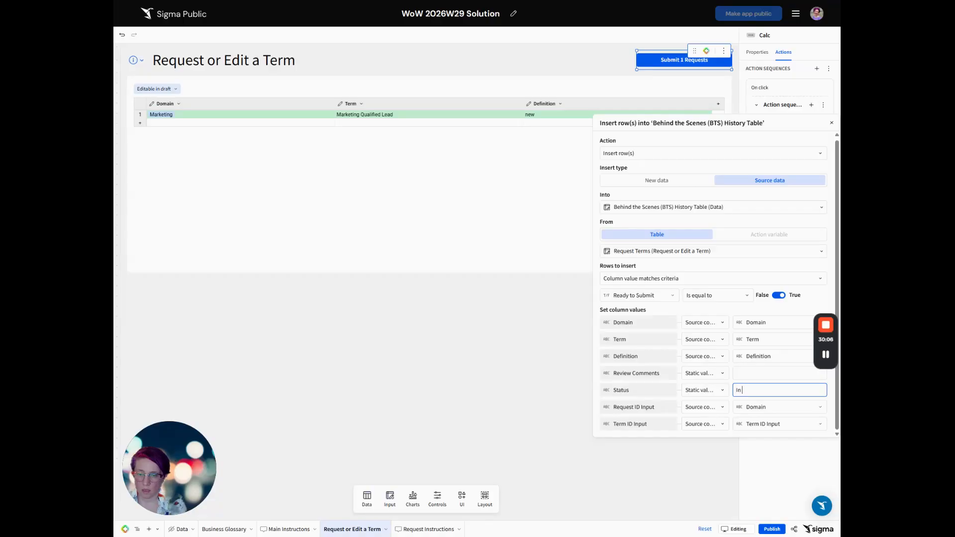
click(772, 373)
Map Request ID Input to the Request ID source column and Term ID Input to Term ID Final in the insert action
click(702, 408)
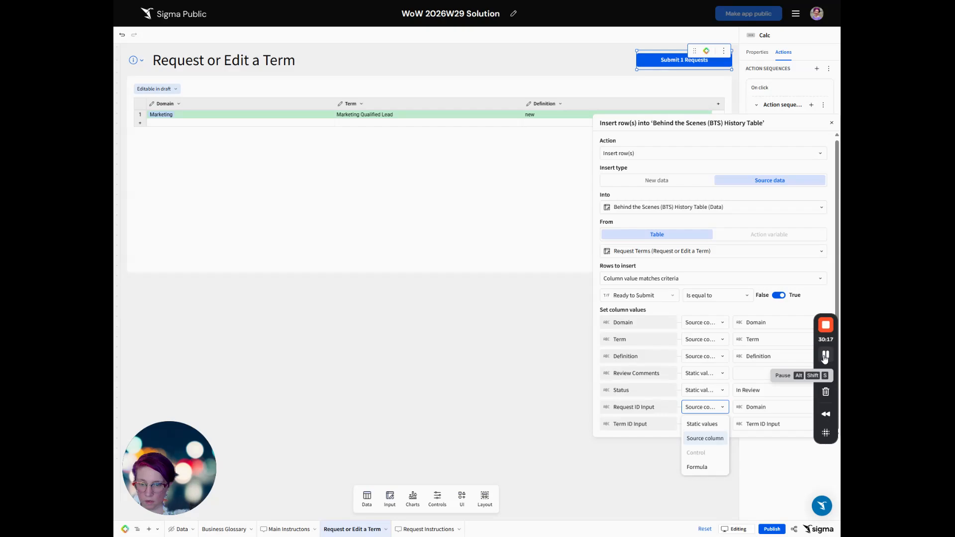
click(760, 408)
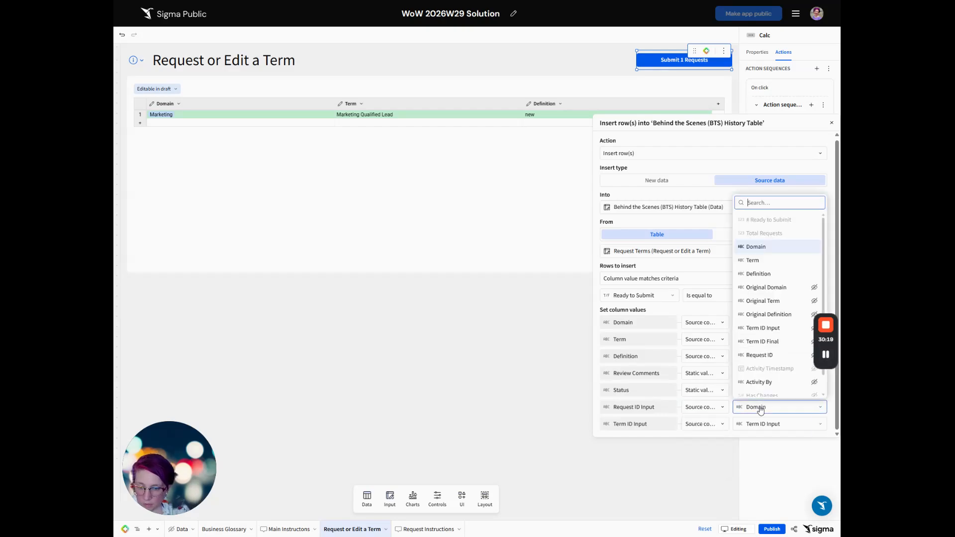
scroll(772, 332, down, 1)
click(768, 338)
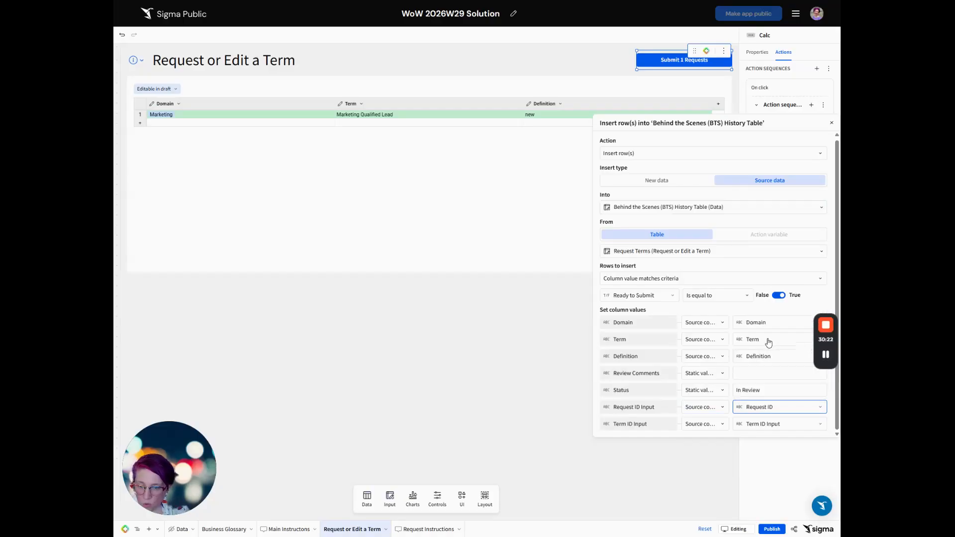
click(761, 425)
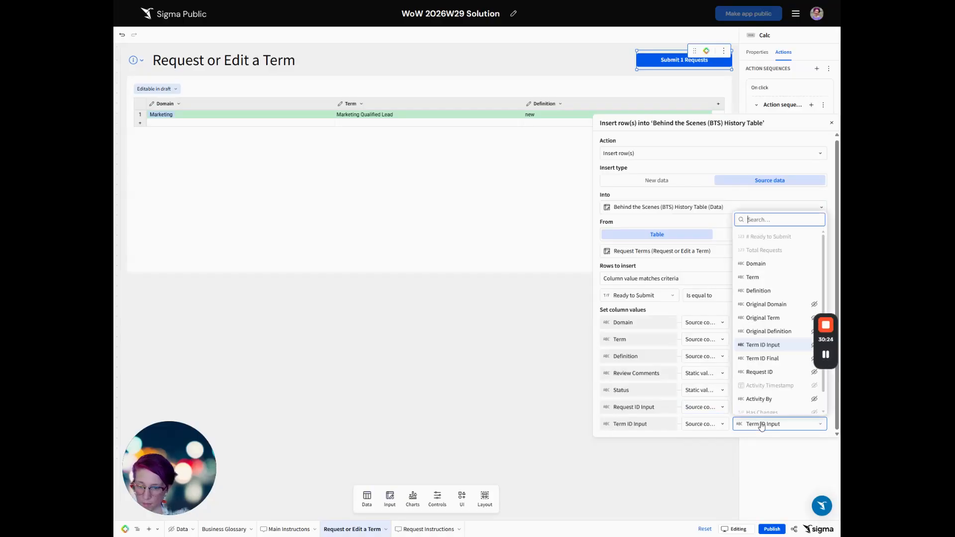
click(769, 358)
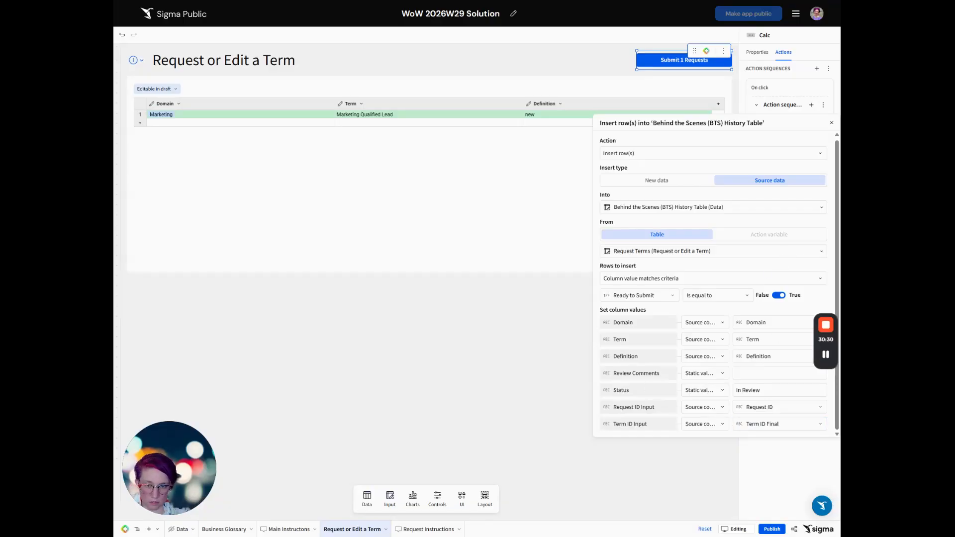
click(527, 366)
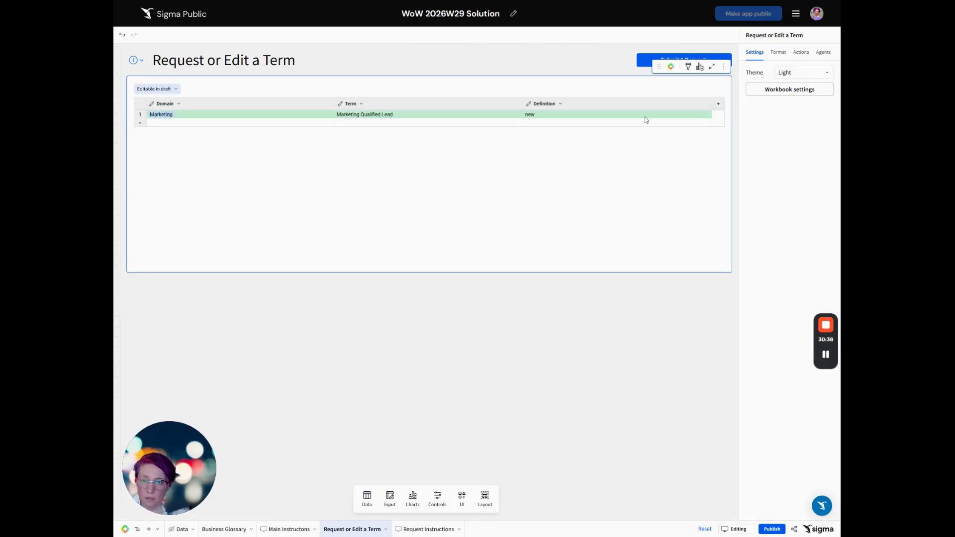
Add a second on-click action to the submit button that deletes rows in Request Terms
click(647, 52)
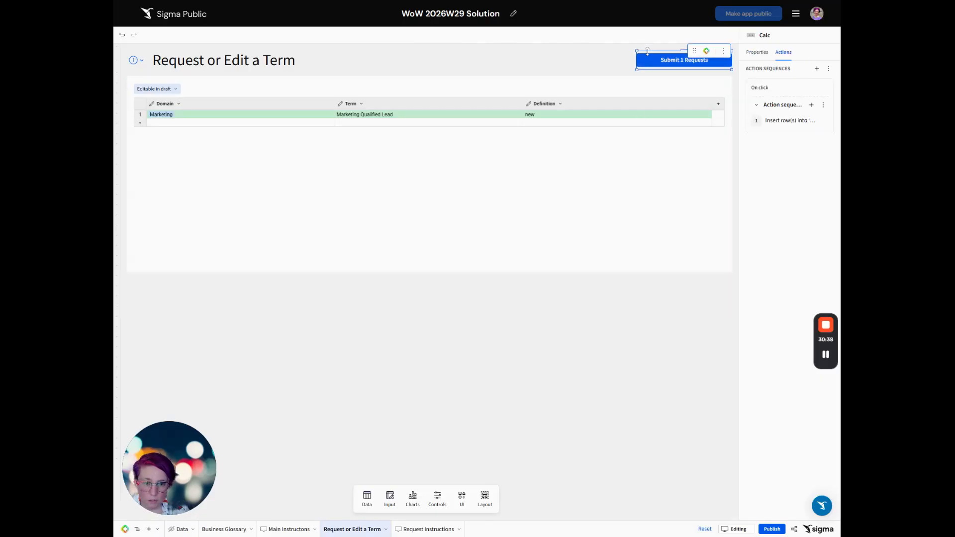
click(811, 104)
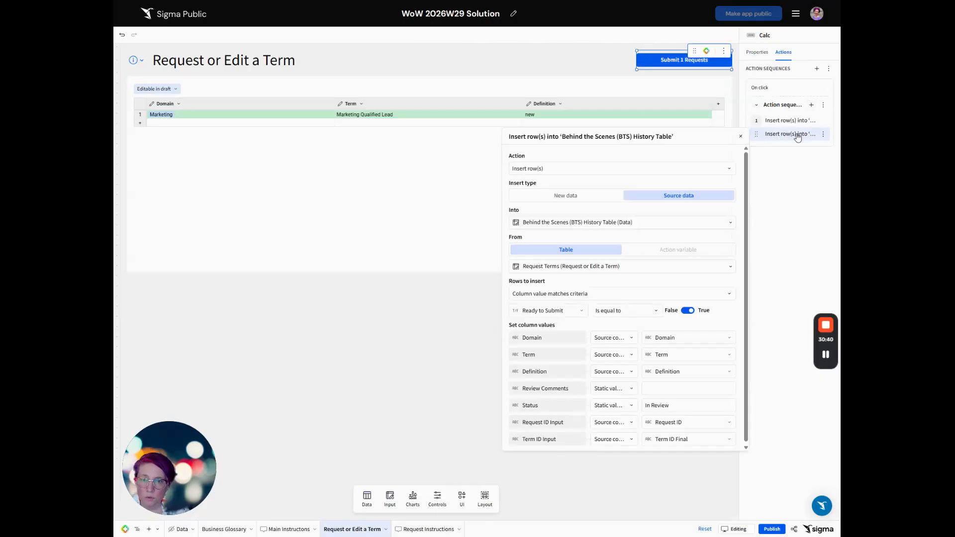
click(567, 169)
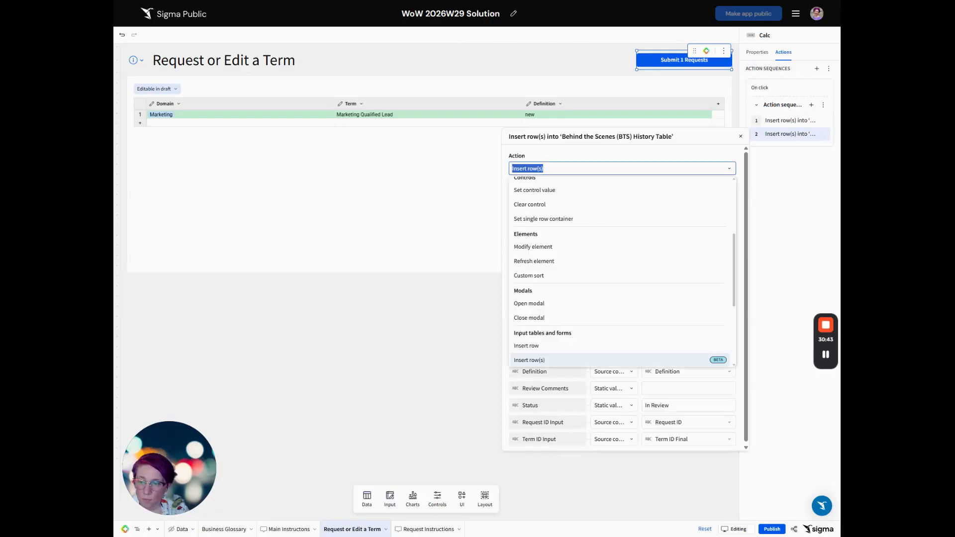
scroll(571, 288, down, 1)
click(539, 346)
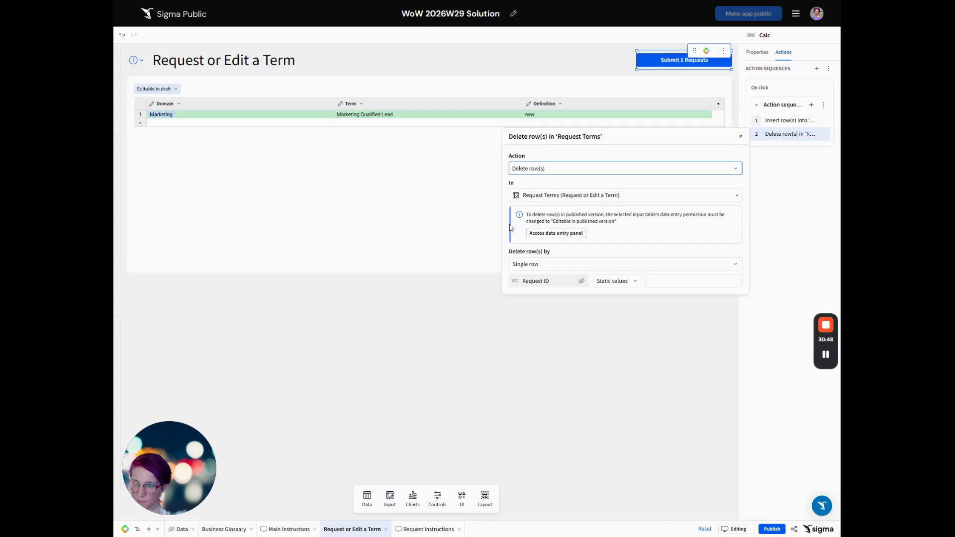
Set the delete action to remove rows by column value criteria, where Ready to Submit is equal to True
click(544, 269)
click(543, 296)
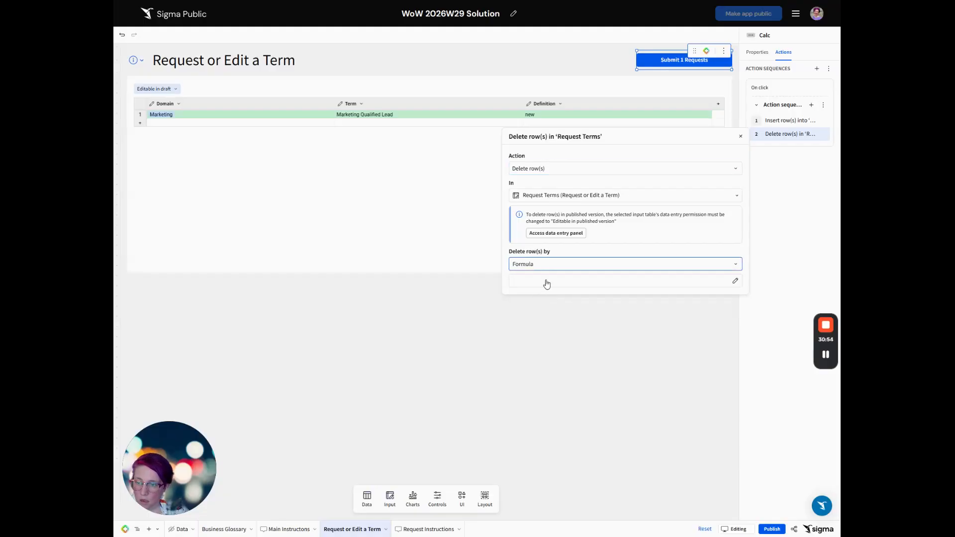
click(547, 269)
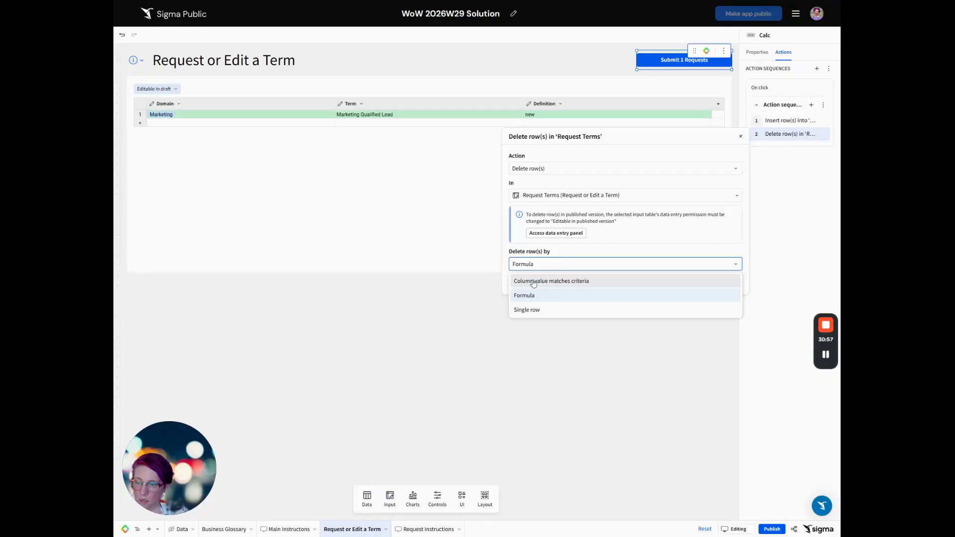
click(534, 282)
click(530, 281)
scroll(547, 378, down, 1)
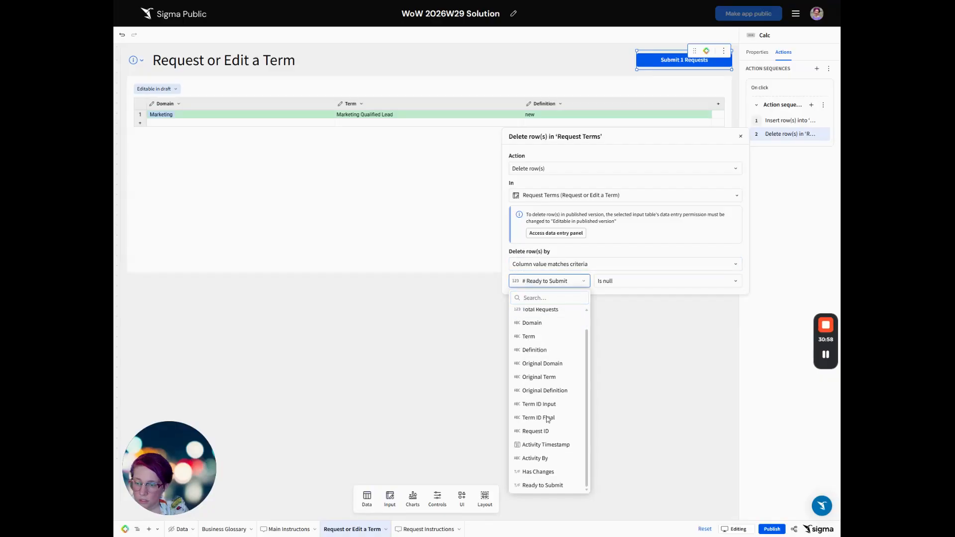
click(545, 487)
click(636, 284)
click(628, 326)
click(691, 281)
click(797, 231)
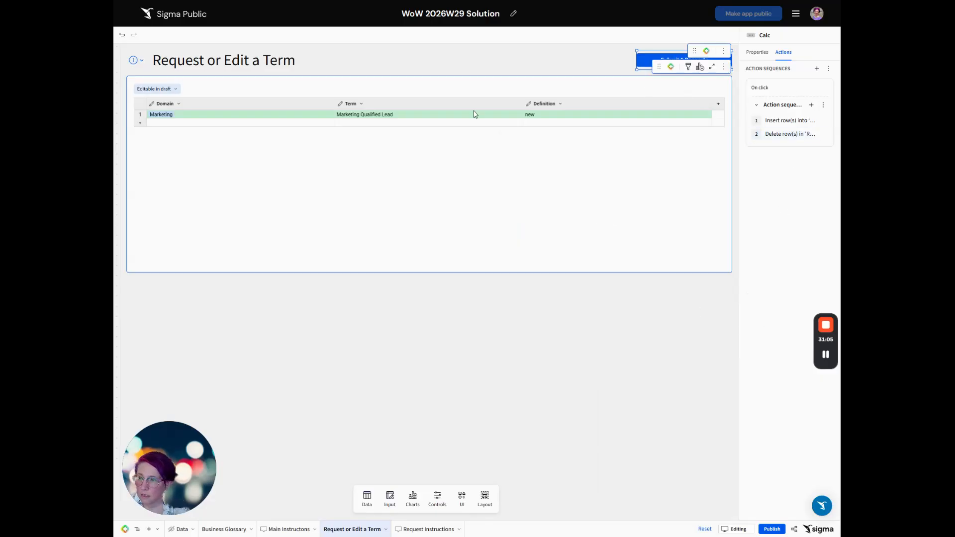
Rename both the button element and its action sequence as "Submit"
double_click(765, 35)
text(Submit)
key(Return)
double_click(772, 104)
text(Submit)
key(Return)
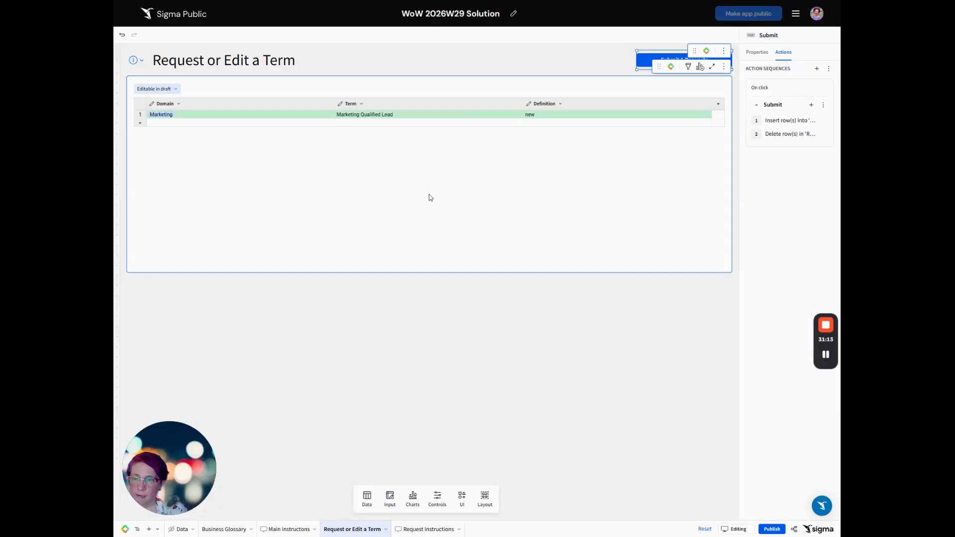
Submit the ready Marketing Qualified Lead request from the Request Terms table with the submit button
click(514, 214)
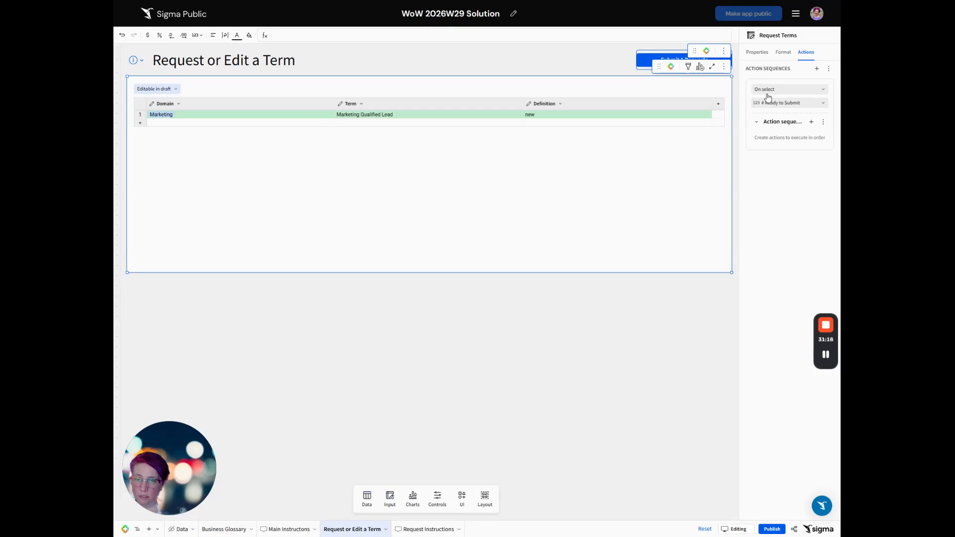
click(693, 60)
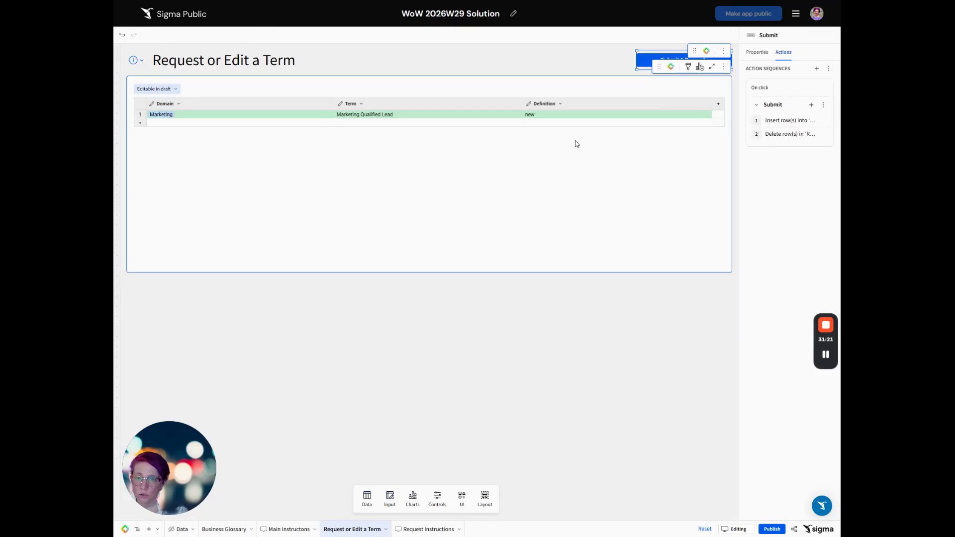
click(259, 228)
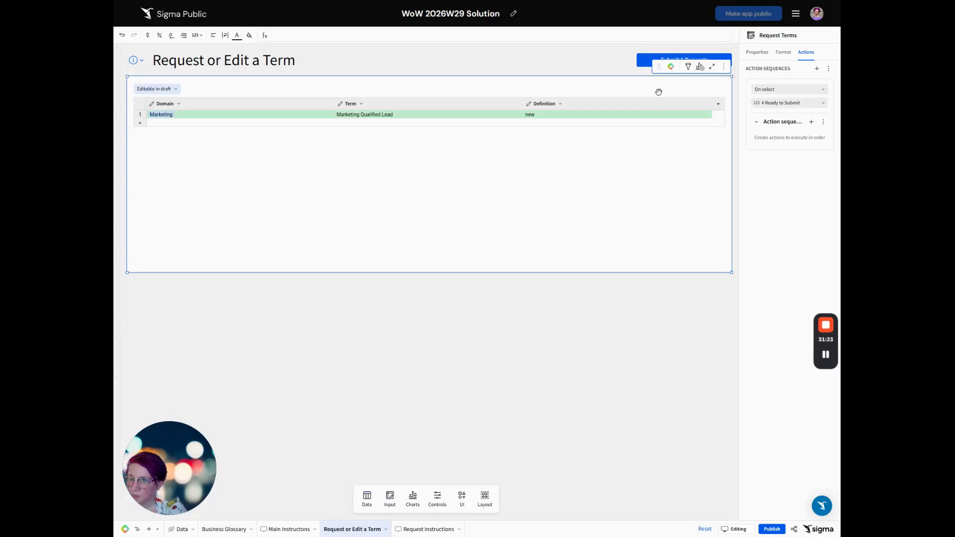
click(641, 63)
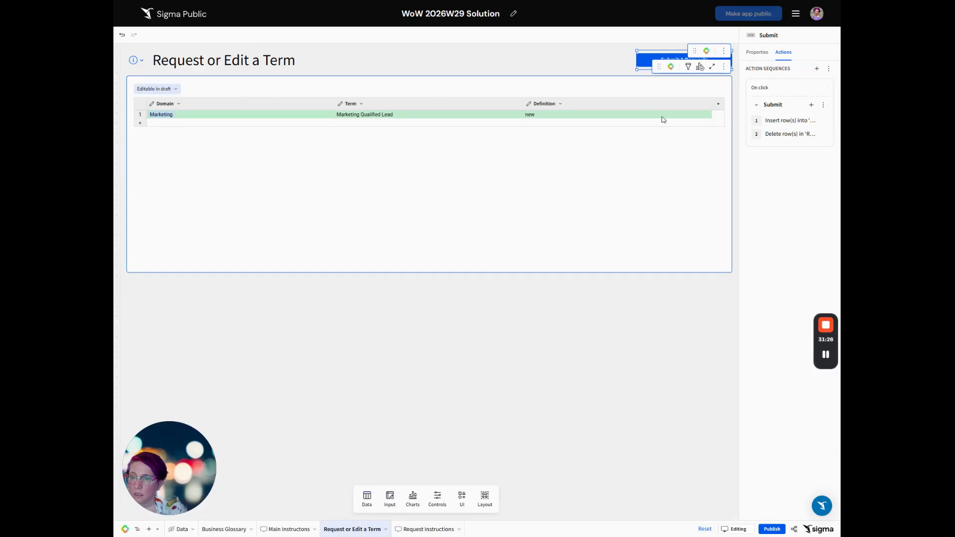
click(653, 63)
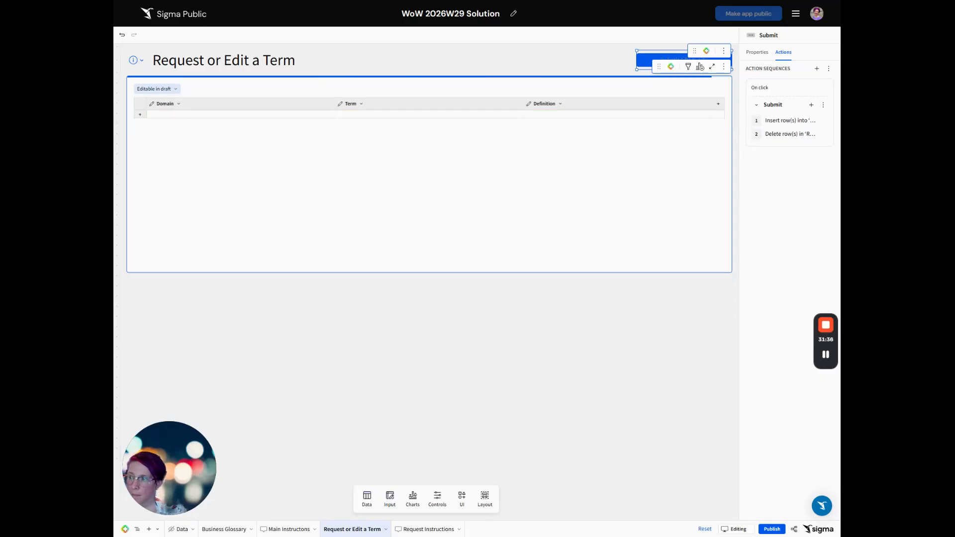
Sort the Behind the Scenes (BTS) History Table on the Data page by Activity Timestamp in descending order and find the submitted request
click(181, 530)
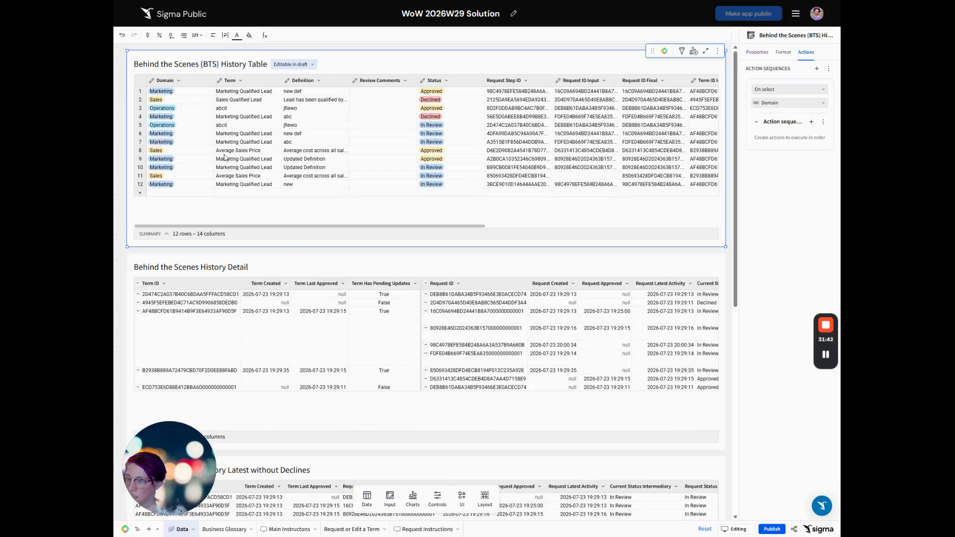
scroll(236, 158, right, 10)
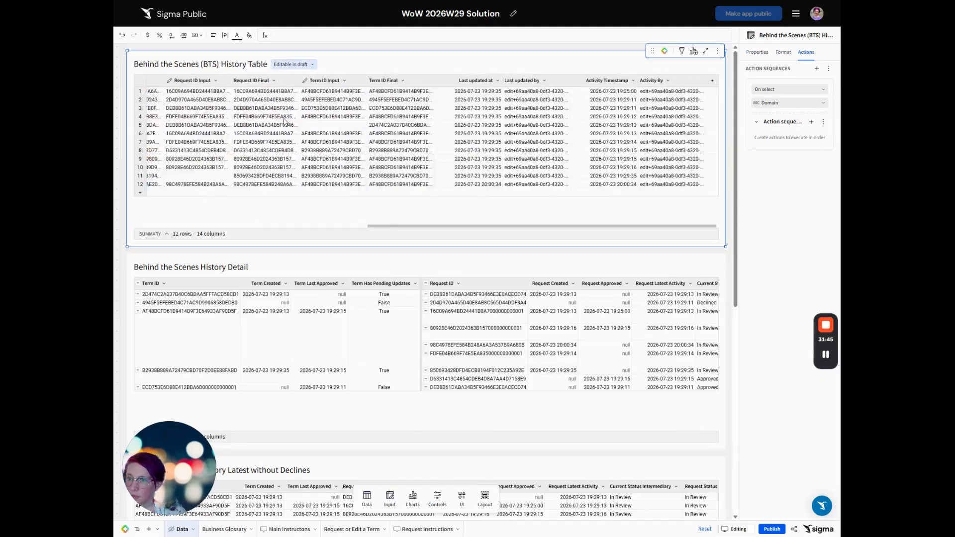
click(633, 80)
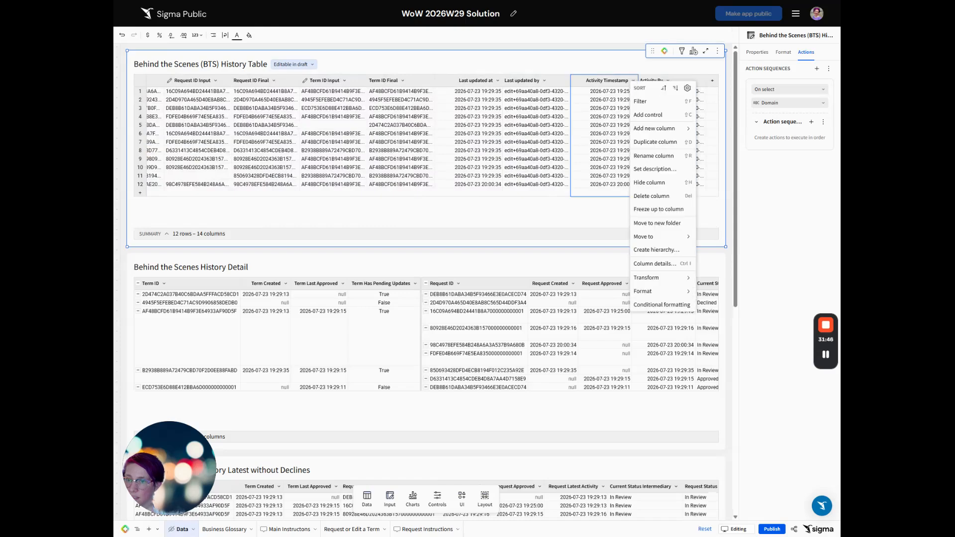
click(672, 99)
scroll(604, 137, left, 10)
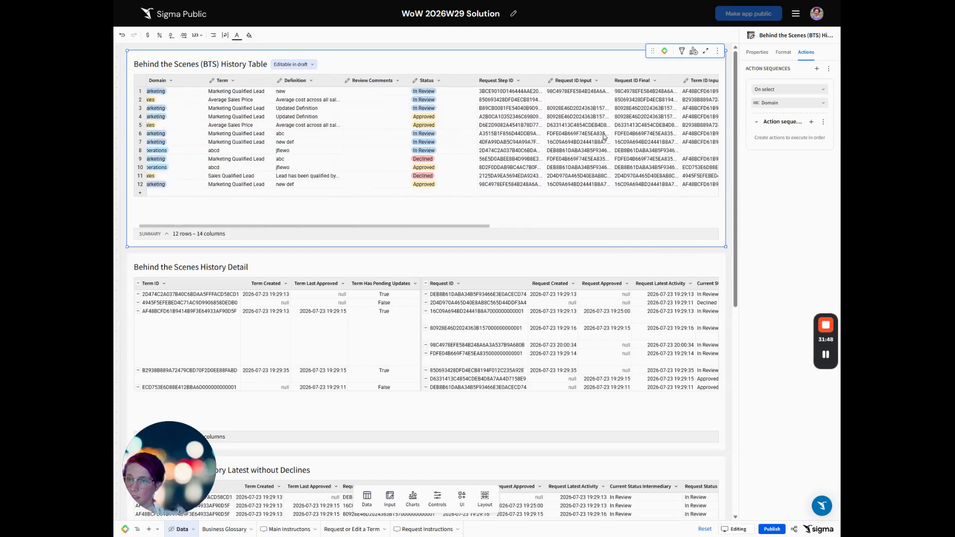
click(314, 93)
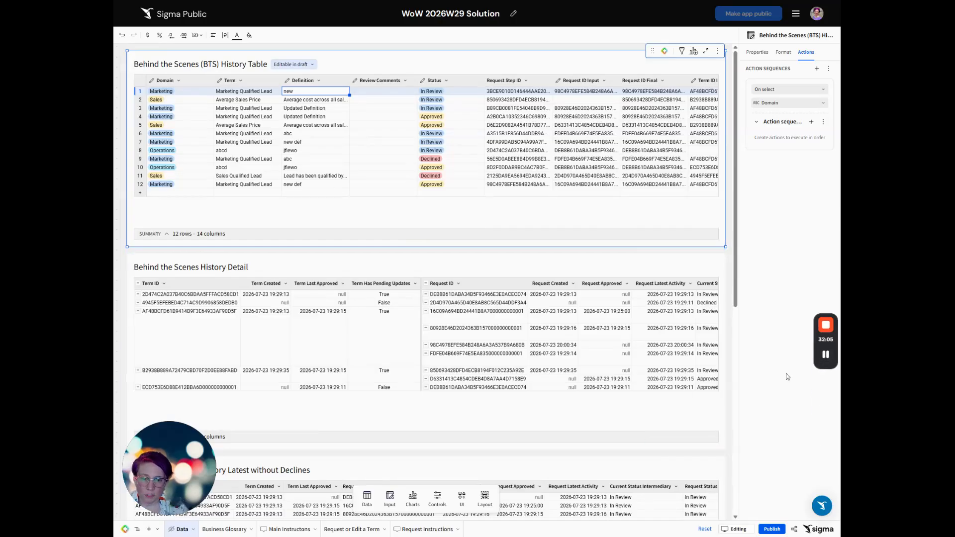
Add a Request Terms row with domain Sales, term "fdjal" and definition "fjeiawn", plus a blank second row, on the Request or Edit a Term page
click(342, 530)
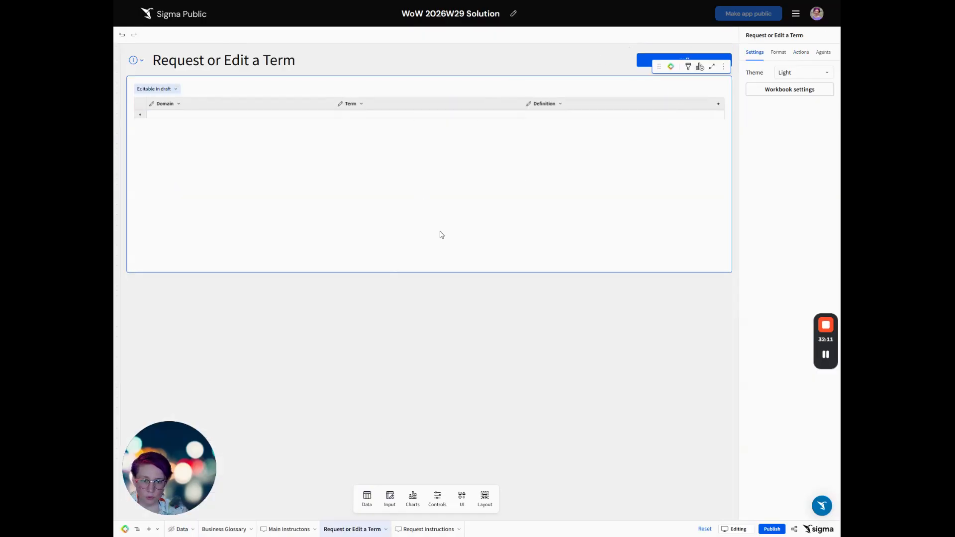
click(140, 114)
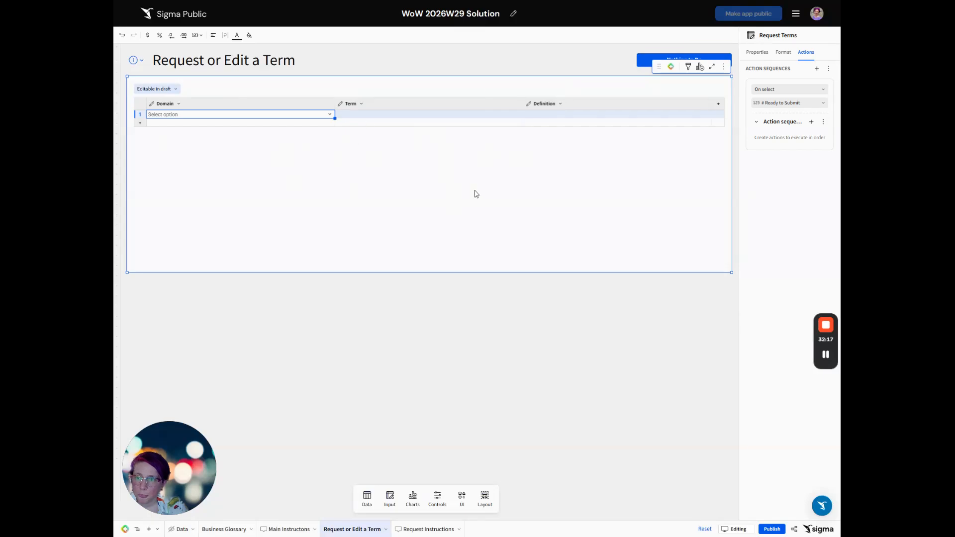
click(329, 114)
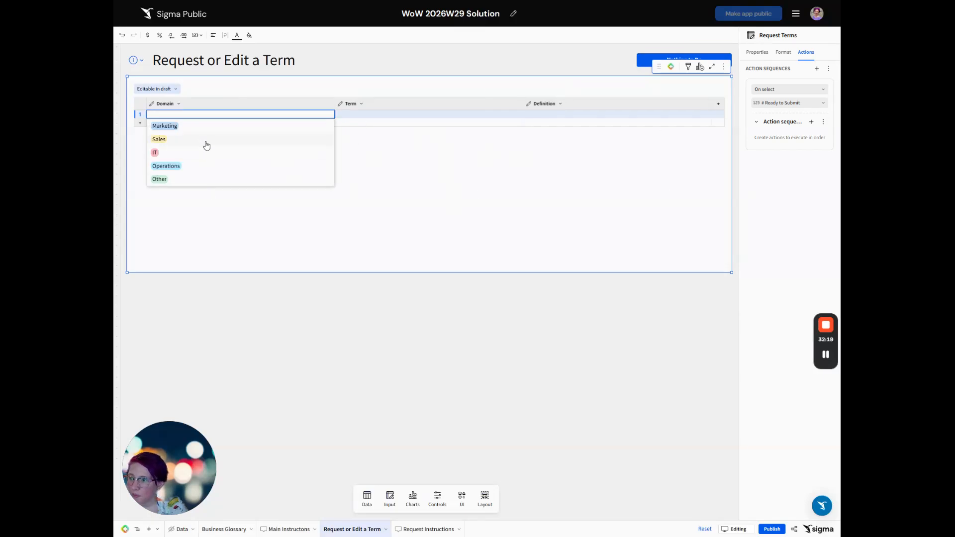
click(194, 145)
click(377, 114)
text(fdjal)
key(Tab)
text(fjeiawn)
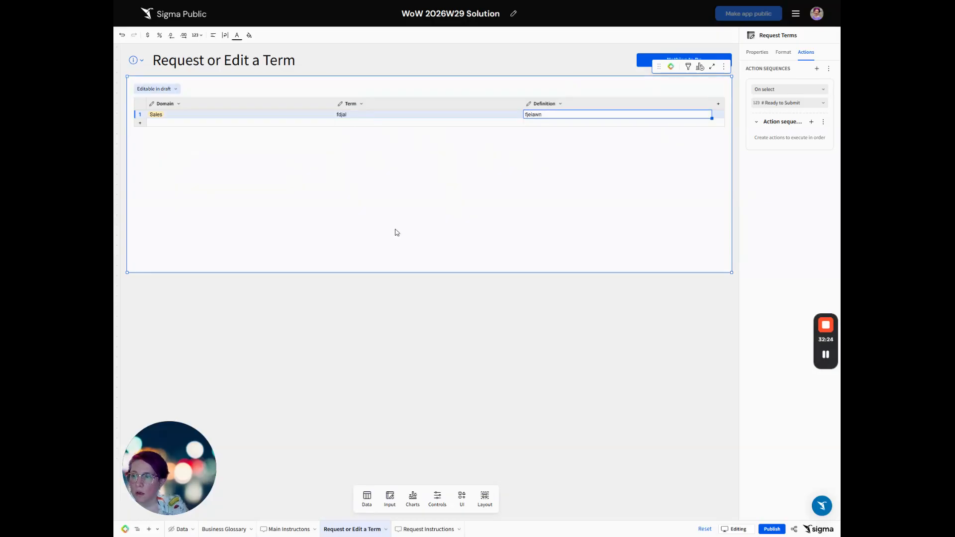
key(Return)
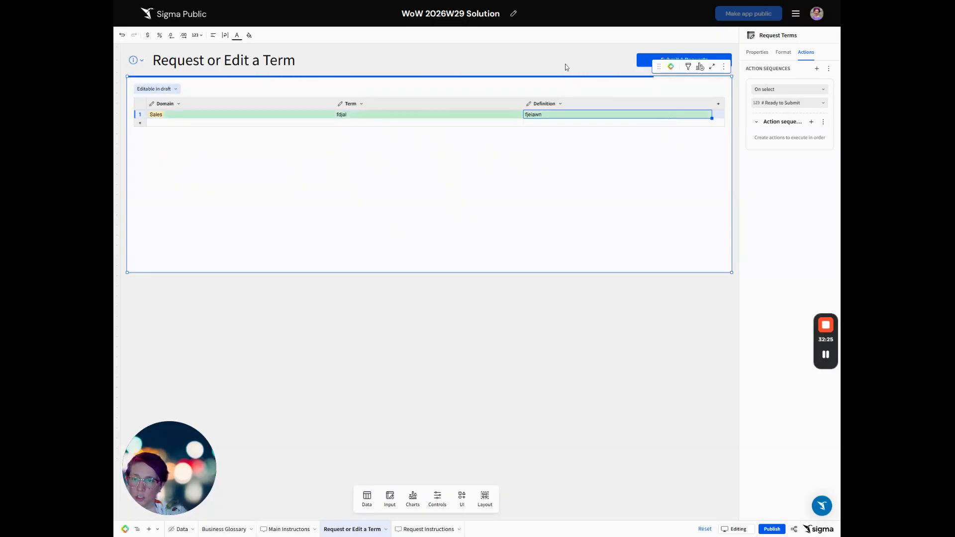
click(139, 122)
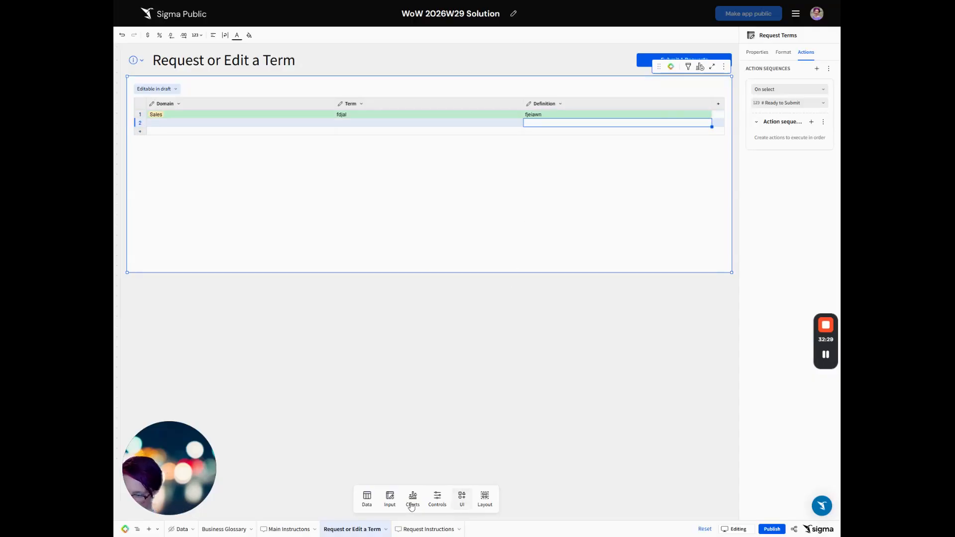
Create a child chart from the Request Terms table and set its chart type to KPI
click(701, 68)
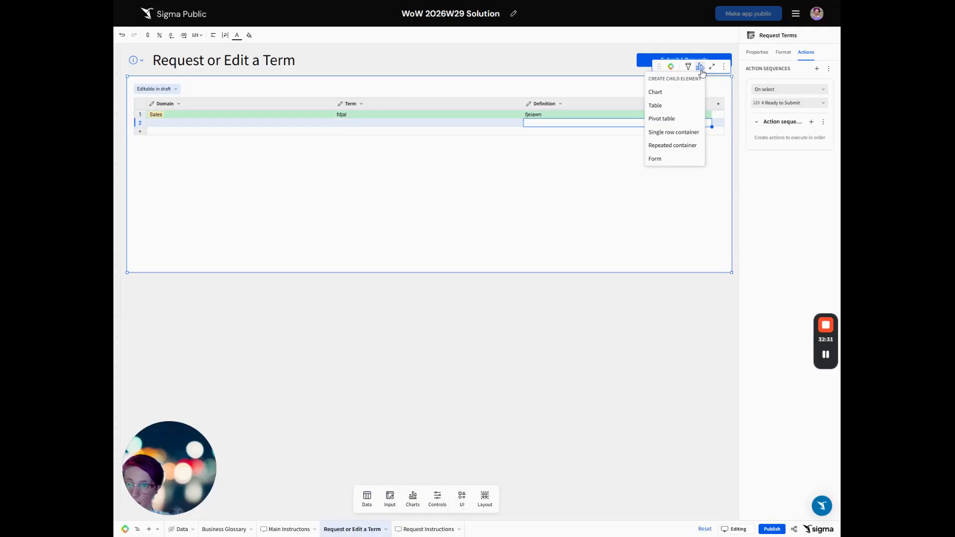
click(659, 92)
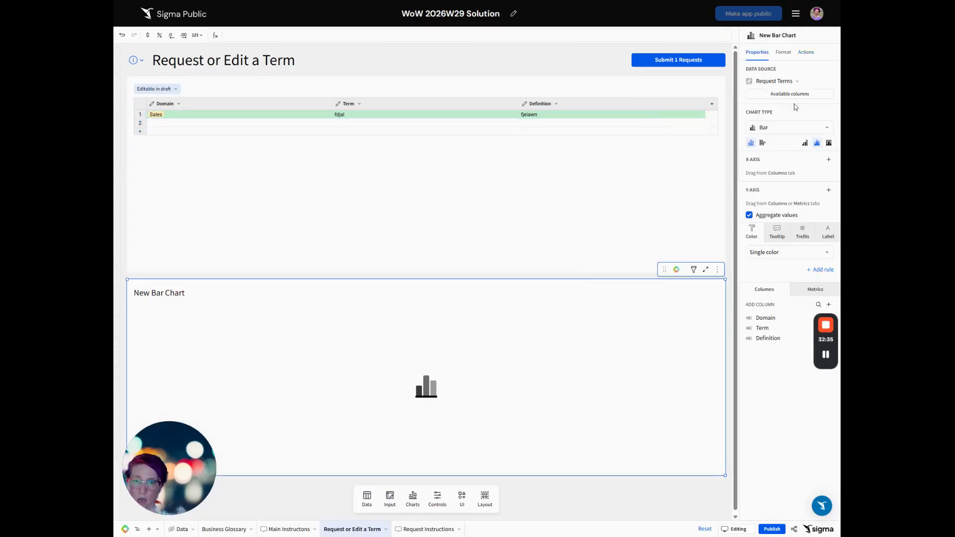
click(786, 128)
click(766, 202)
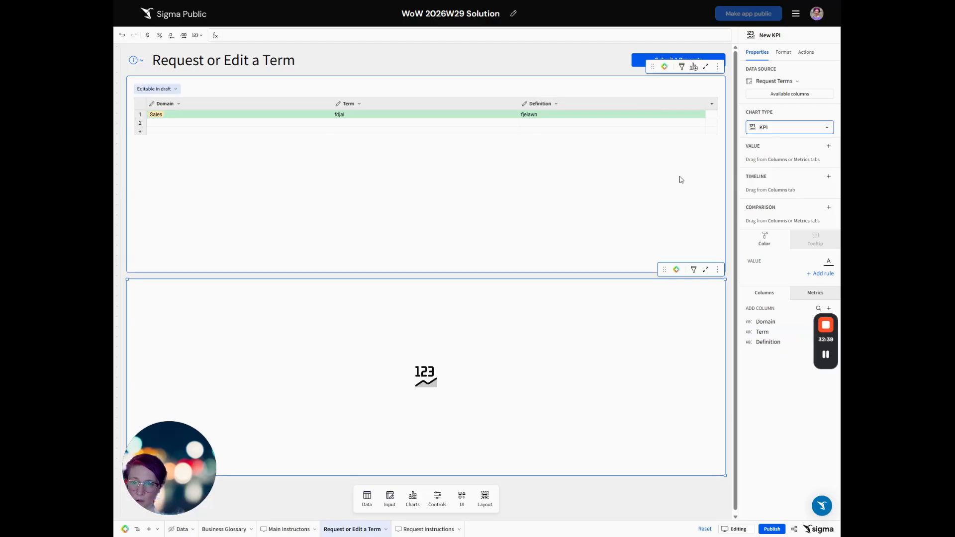
Include # Ready to Submit as the KPI's non-aggregated value and Total Requests as its comparison, taking both from the source columns
click(790, 94)
click(688, 150)
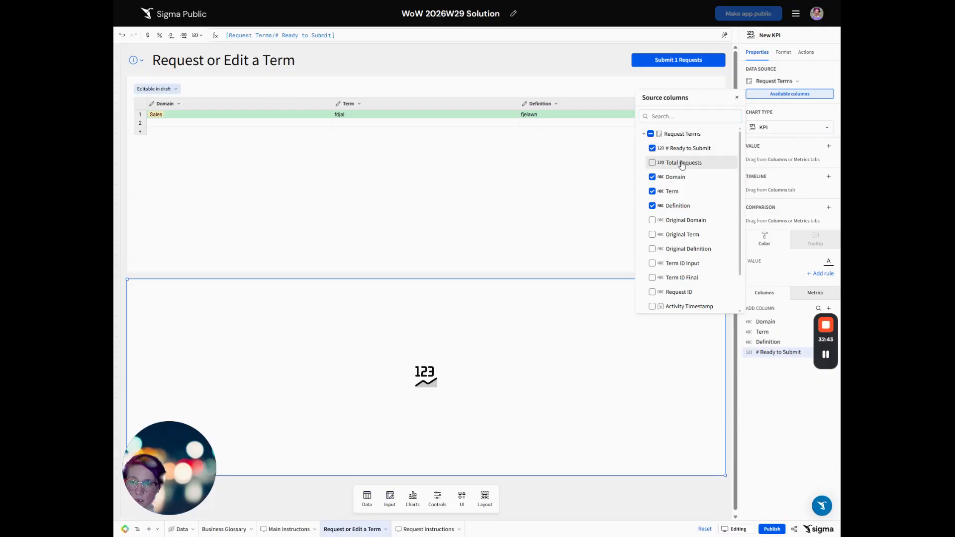
click(681, 163)
click(736, 98)
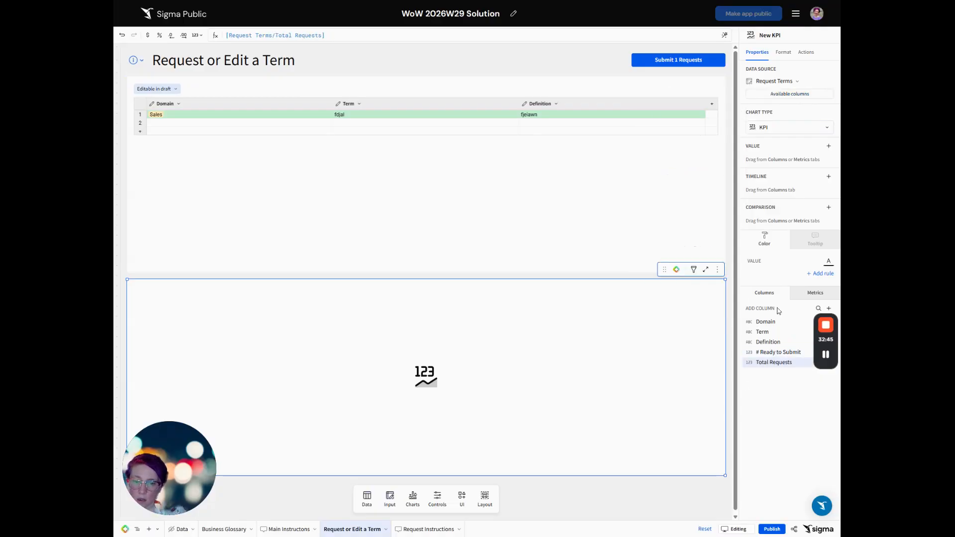
drag(776, 356, 781, 157)
drag(775, 372, 784, 226)
click(749, 170)
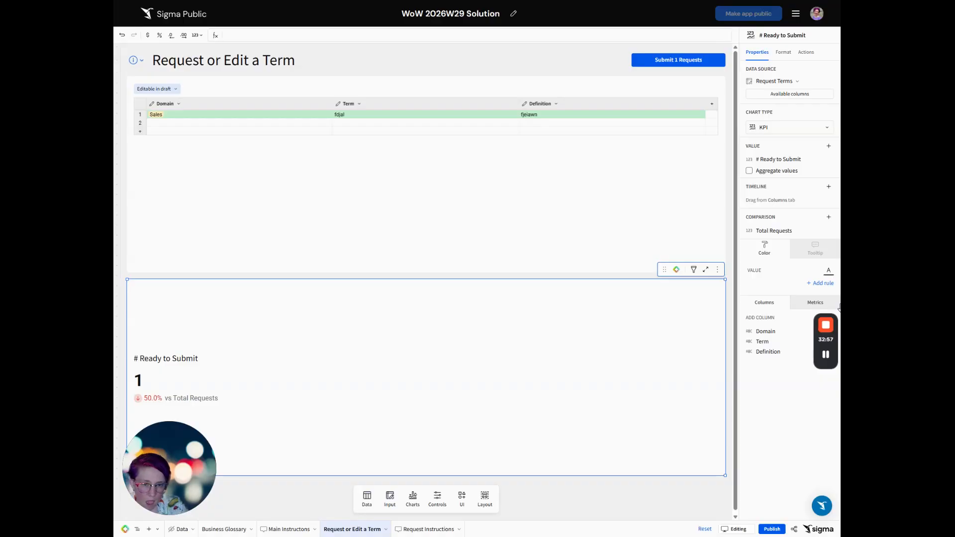
Add a format rule to the KPI value with custom formula [Total Requests] > [# Ready to Submit] and red text colour #E15658
click(821, 283)
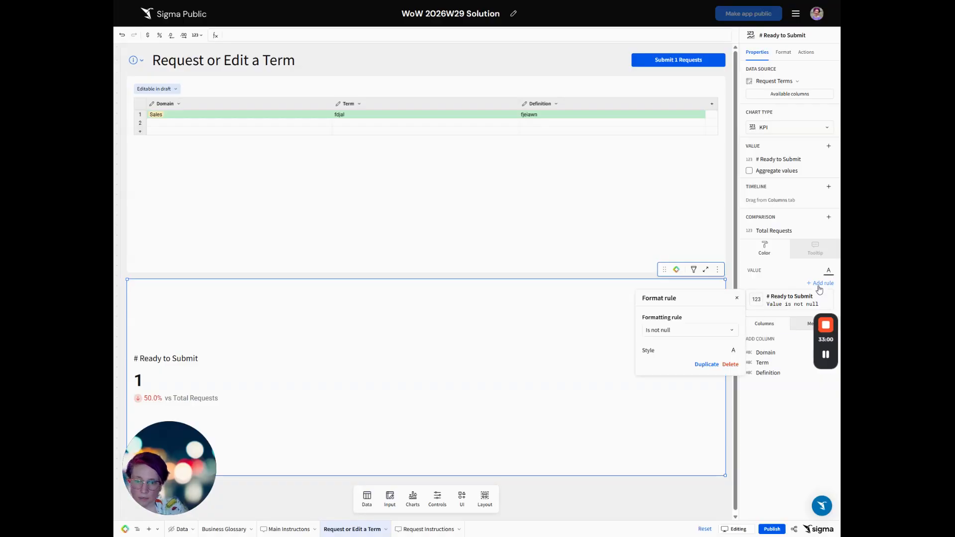
click(684, 331)
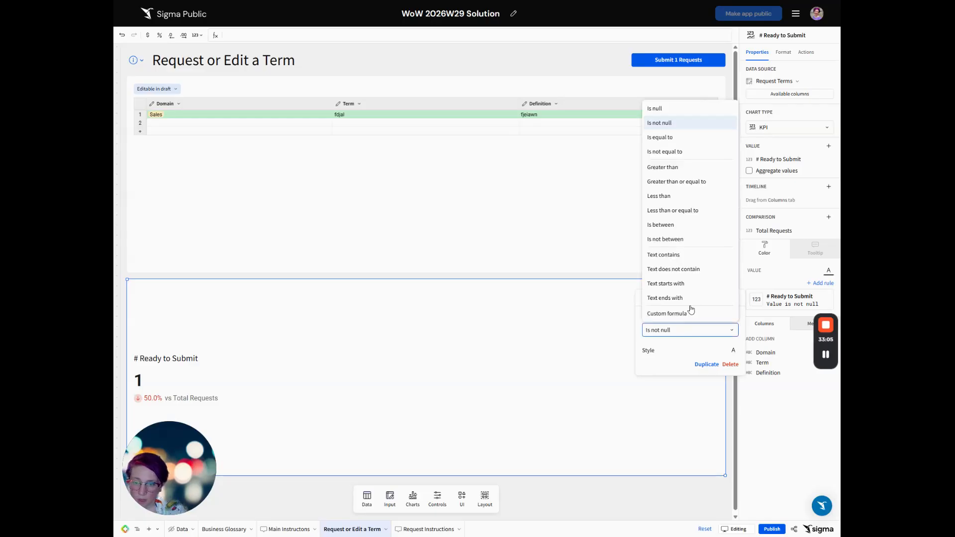
click(687, 314)
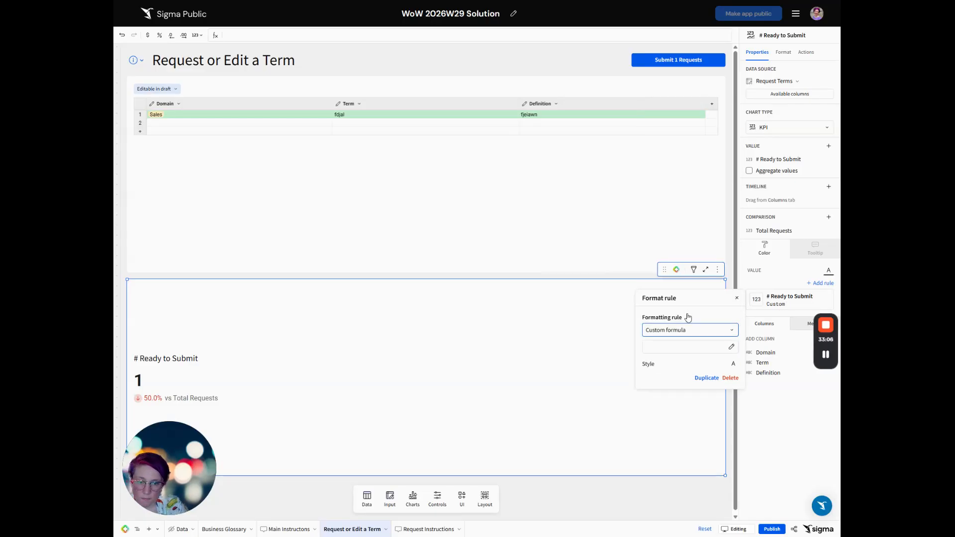
click(667, 350)
text([Total Requests])
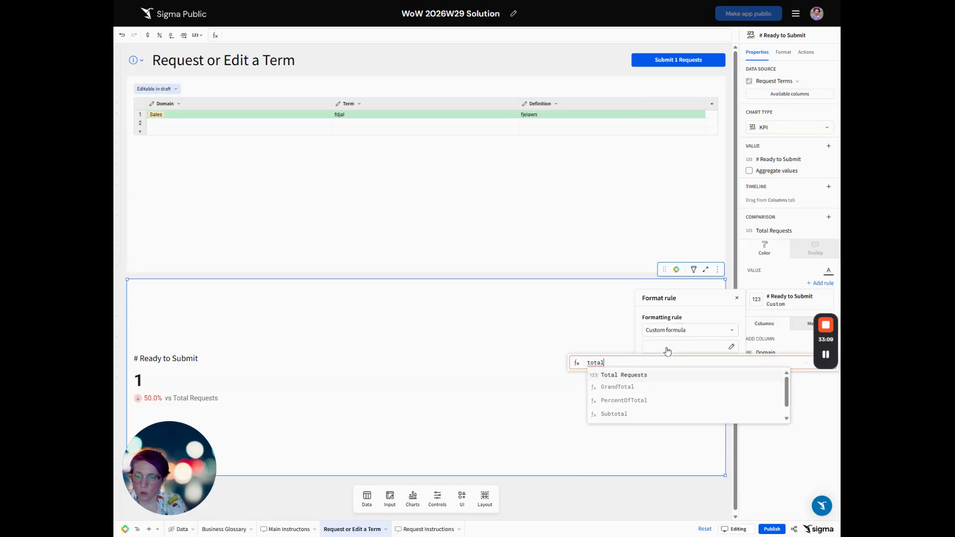
key(Return)
text(>)
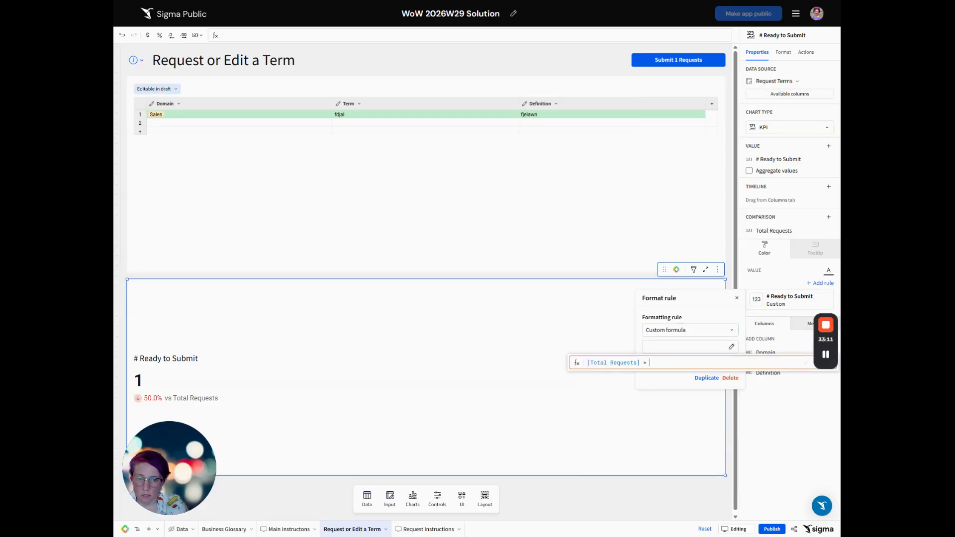
text( re)
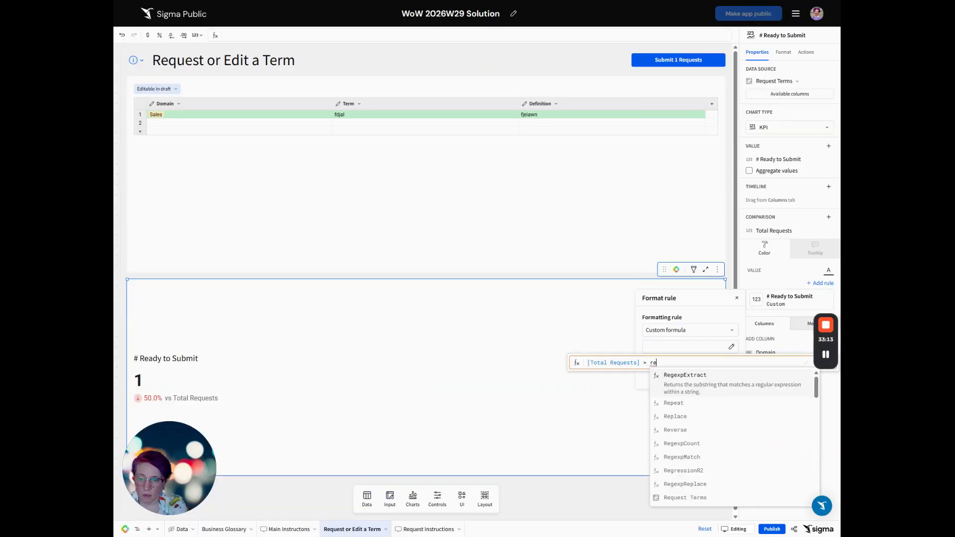
key(BackSpace)
text(#[# Ready to Submit])
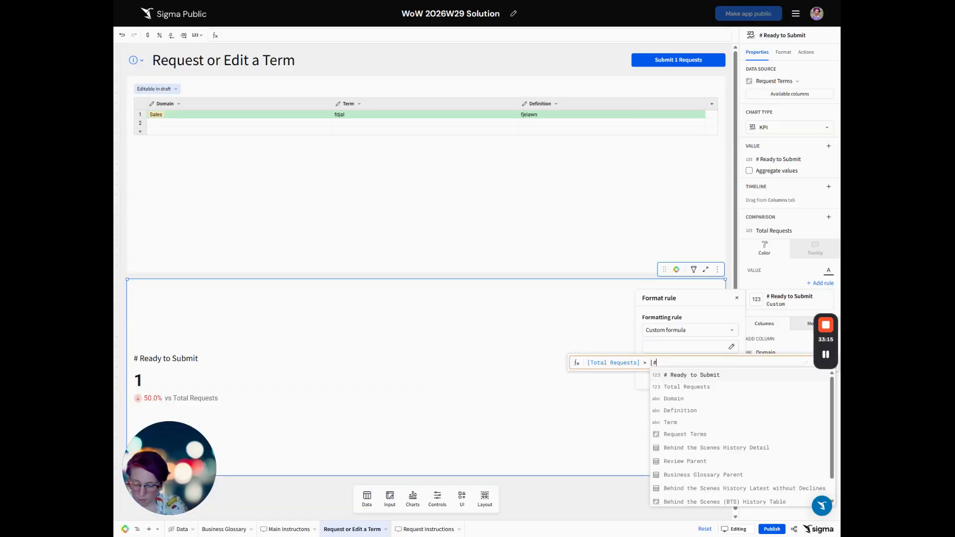
key(Return)
key(Return)
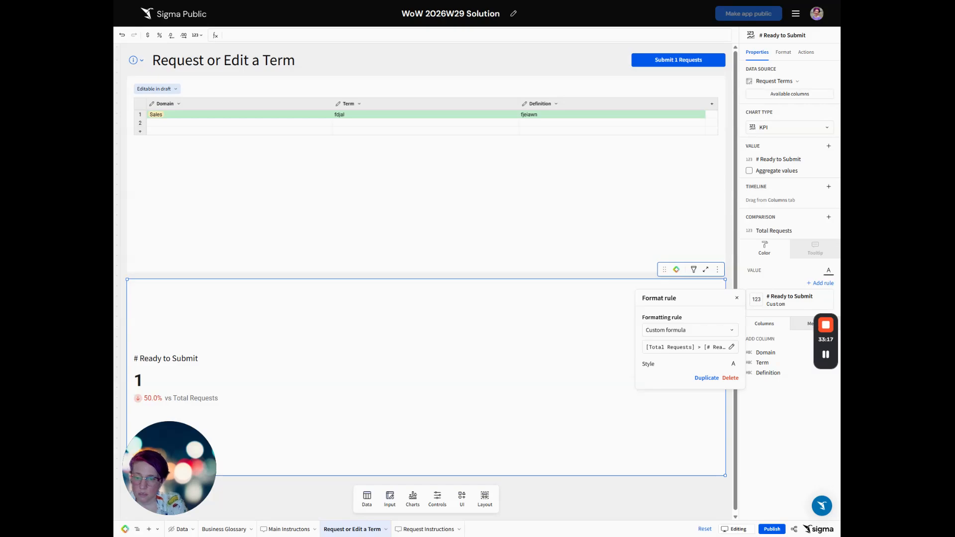
click(733, 364)
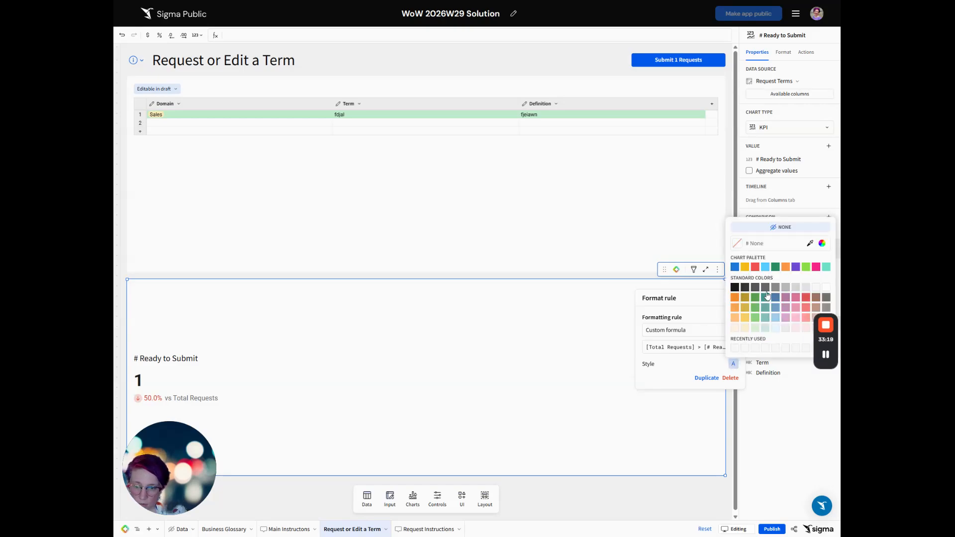
click(806, 299)
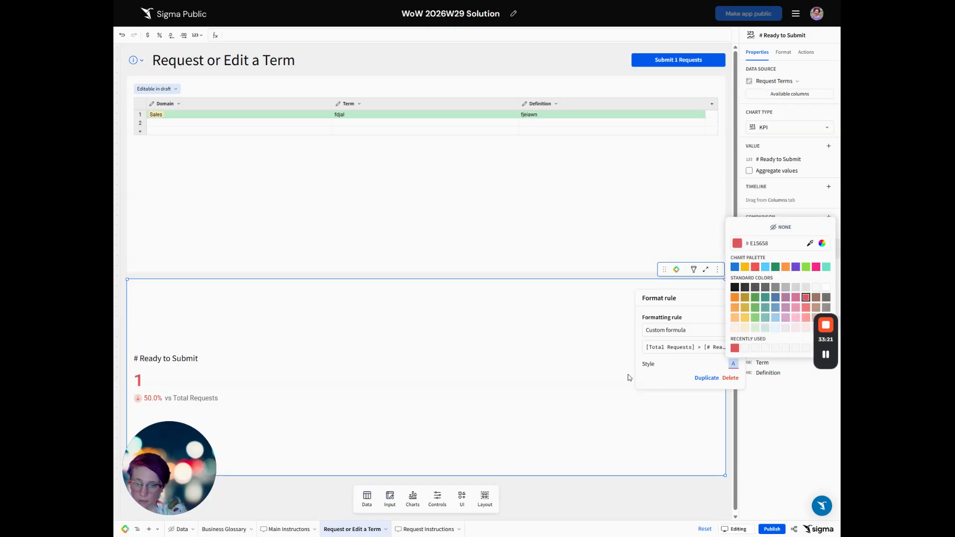
Duplicate the KPI format rule, change its formula to [Total Requests] = [# Ready to Submit] and set its text colour to green
click(691, 365)
click(705, 379)
click(699, 371)
key(BackSpace)
text(=)
key(Return)
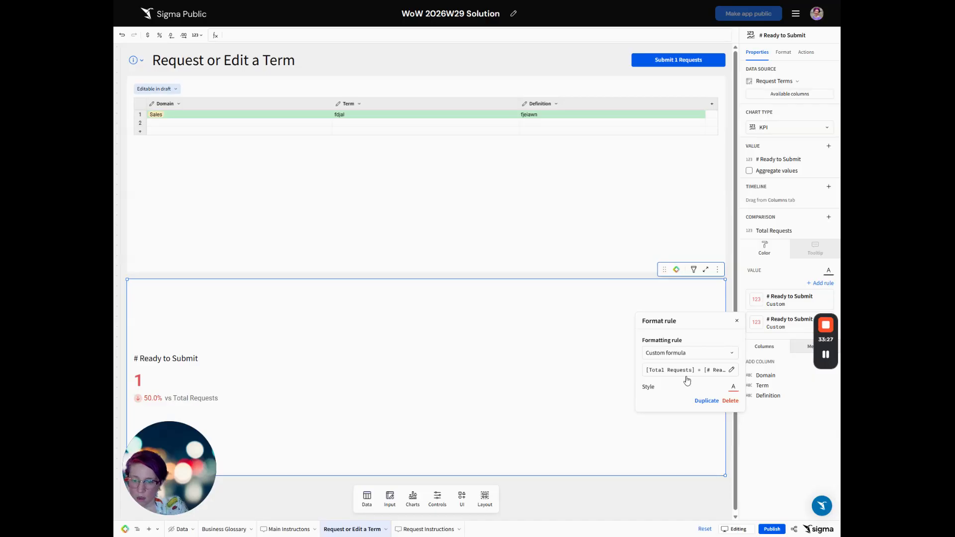
click(733, 387)
click(756, 322)
click(790, 442)
click(430, 362)
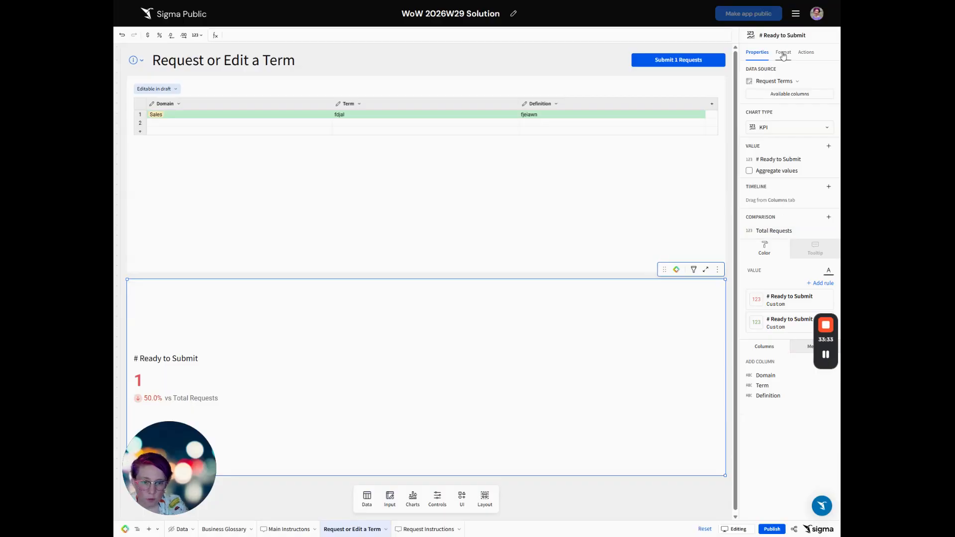
Rename the KPI's title to Ready to Submit
click(783, 53)
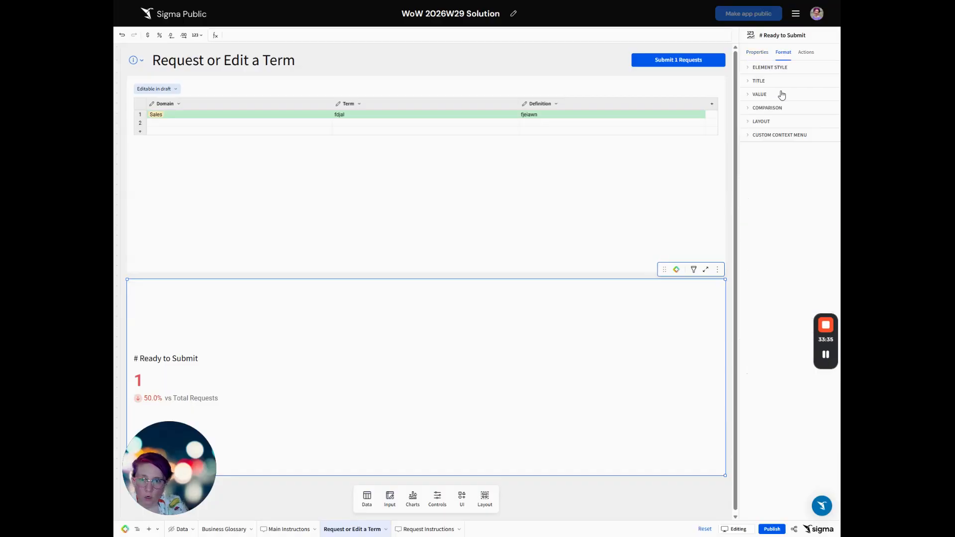
click(769, 81)
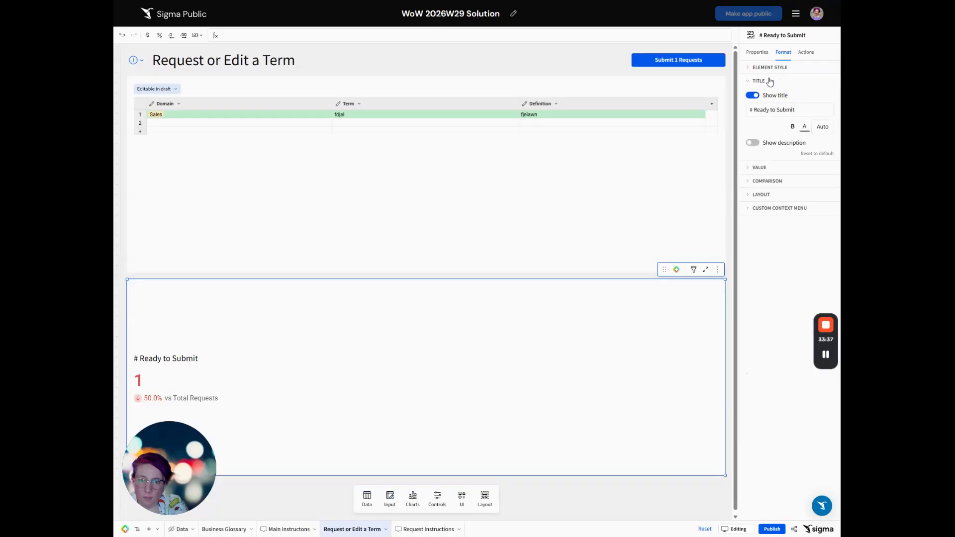
click(753, 110)
key(BackSpace)
key(BackSpace)
key(Return)
Display the KPI's comparison as % of and change its label to "of Total Requests"
click(772, 169)
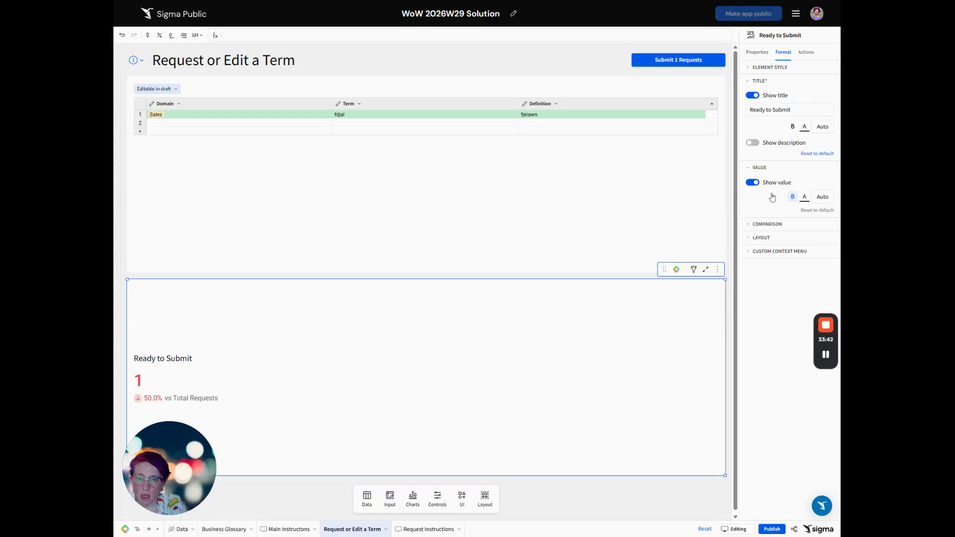
click(772, 224)
click(801, 242)
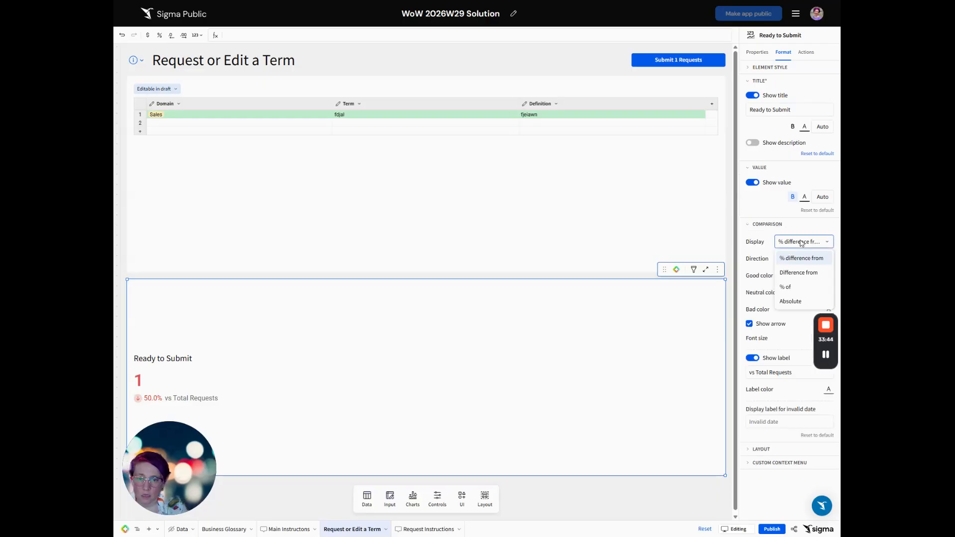
click(794, 288)
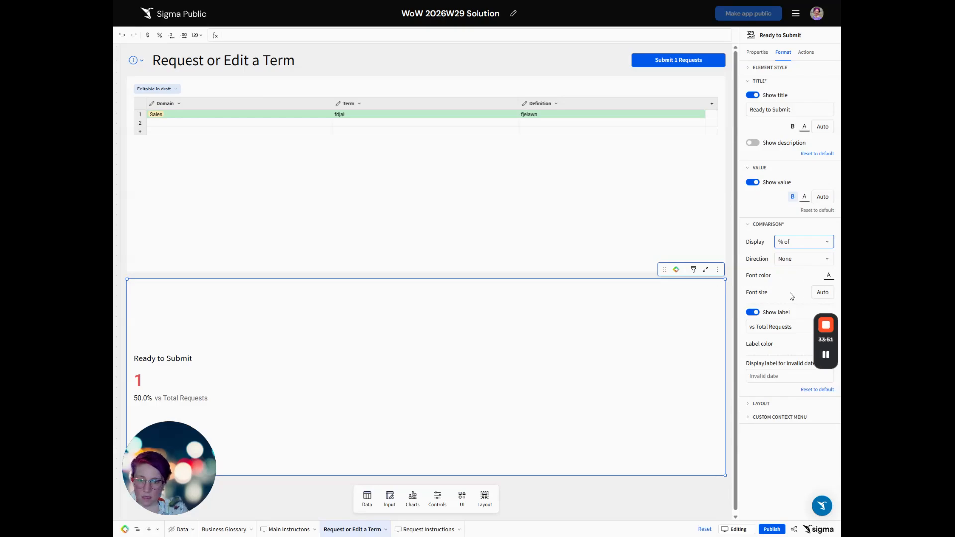
double_click(752, 327)
text(of)
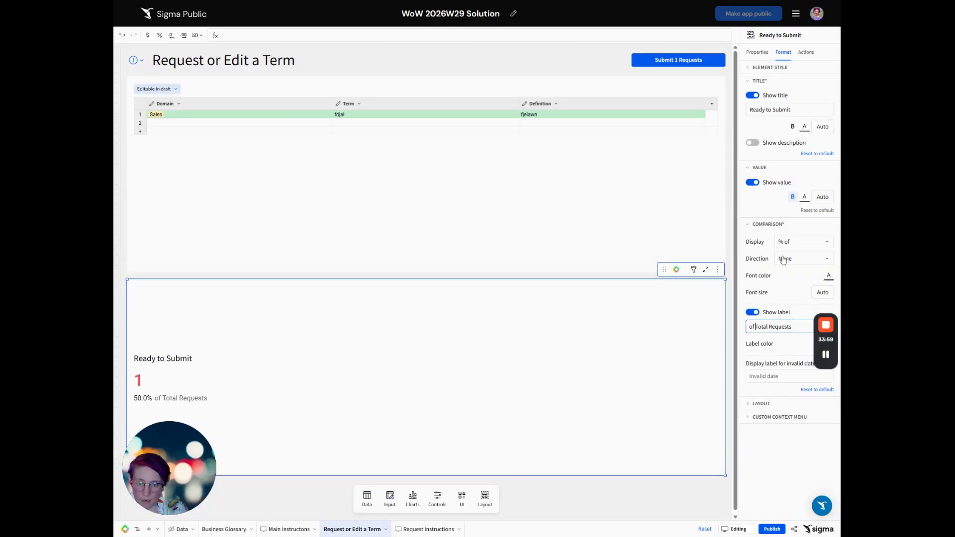
Set the KPI layout so the comparison sits to the right of the value
drag(834, 318, 825, 381)
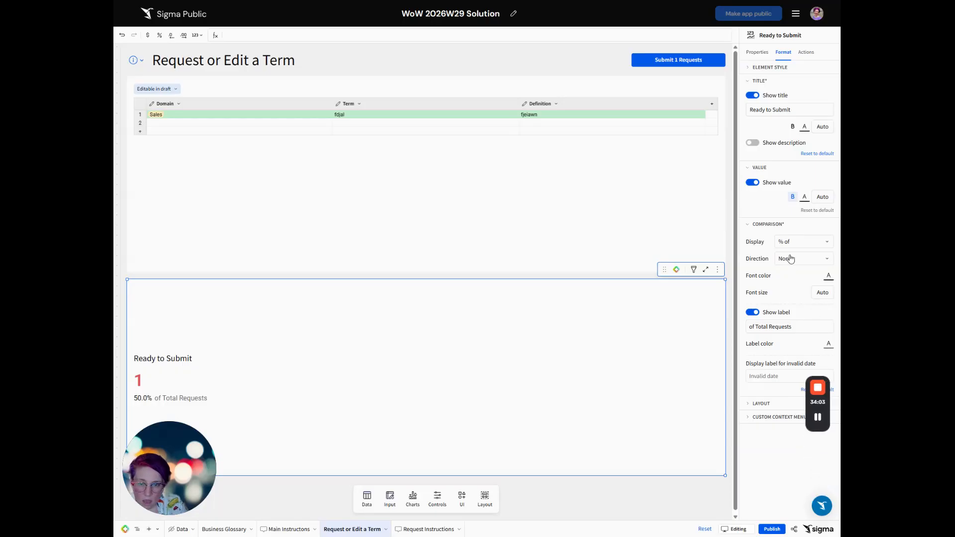
click(767, 404)
mouse_move(826, 387)
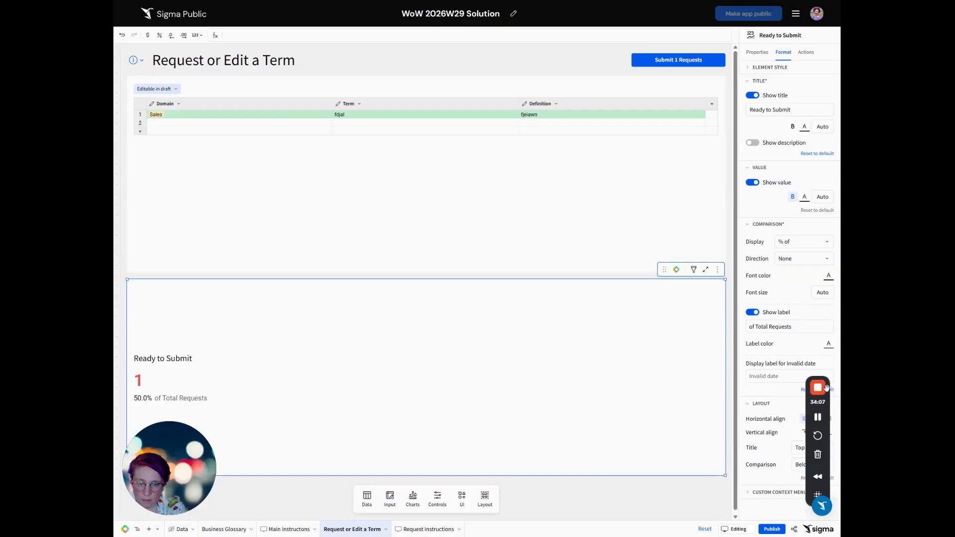
drag(827, 387, 826, 319)
click(810, 464)
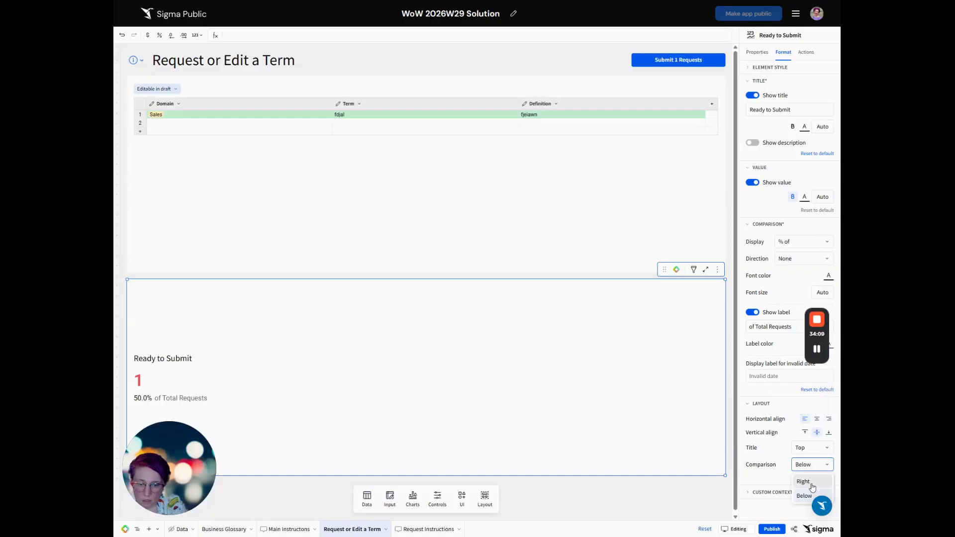
click(803, 481)
Arrange the page header with a compact KPI at its right end and the submit button directly beside it
drag(358, 311, 678, 151)
drag(550, 68, 550, 75)
mouse_move(699, 48)
drag(687, 51, 437, 75)
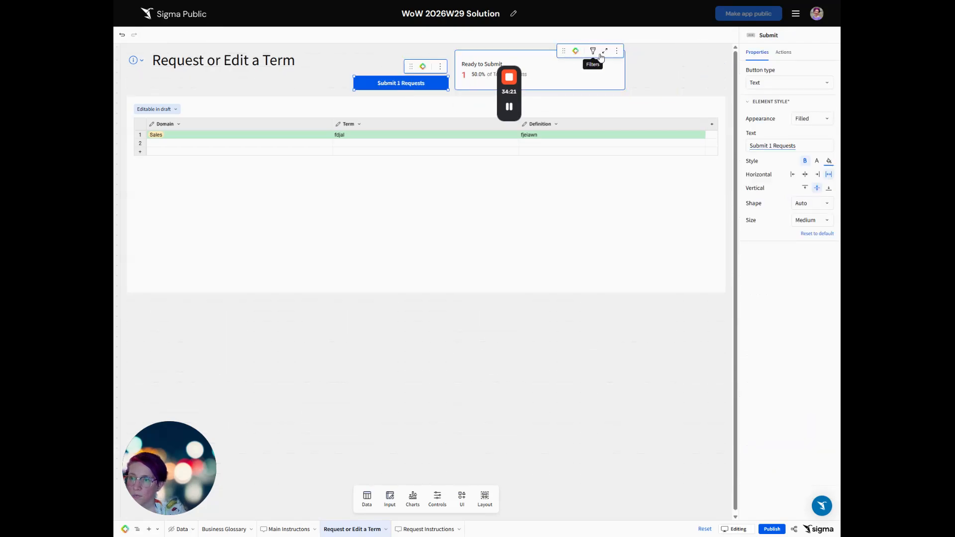
click(565, 50)
mouse_move(416, 66)
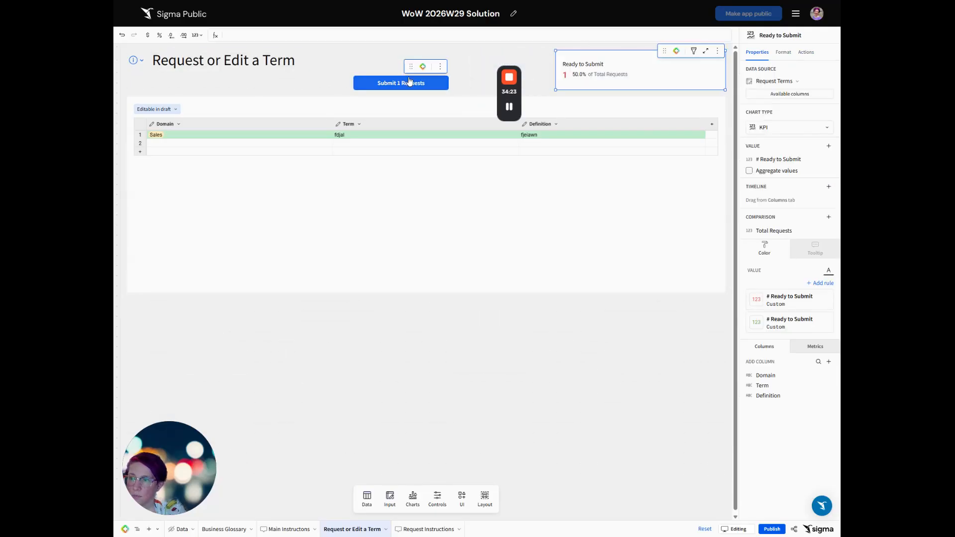
drag(412, 66, 512, 64)
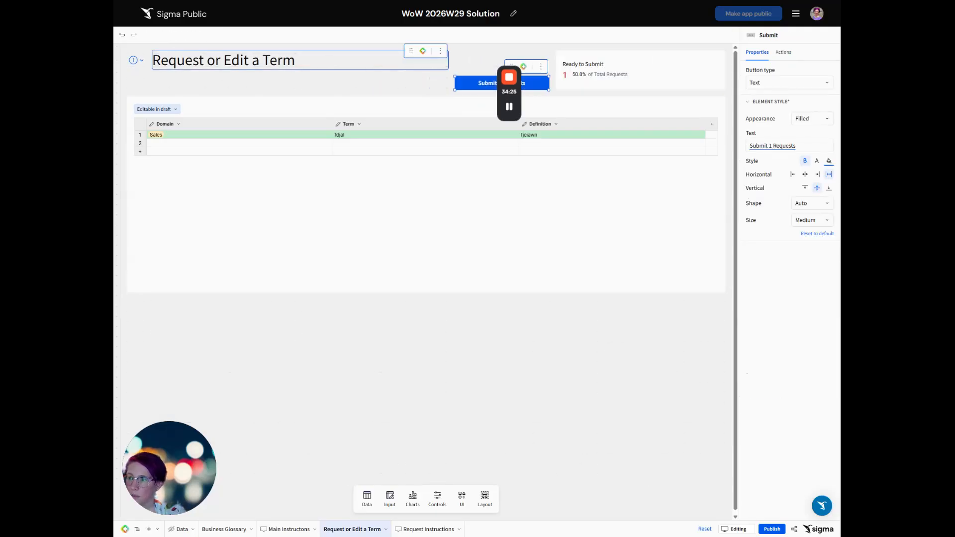
Move the page title and its info icon down in the header to line up with the submit button
click(371, 61)
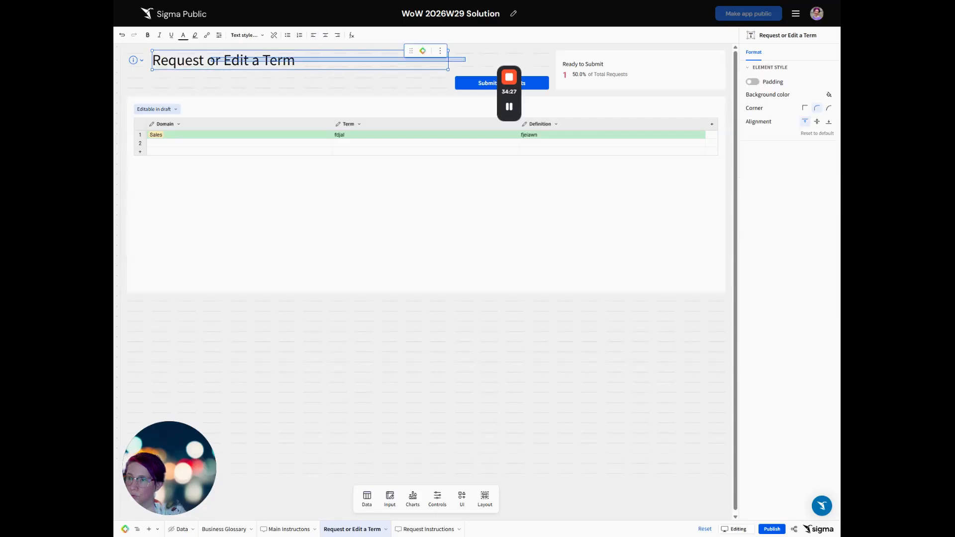
click(281, 50)
drag(281, 50, 301, 81)
click(486, 54)
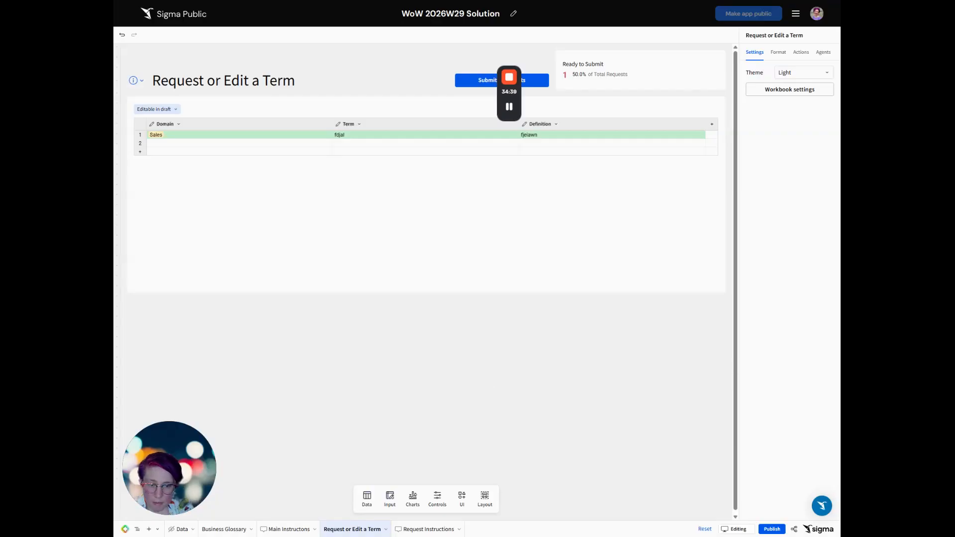
On the Business Glossary page, set the Is Being Edited column's formula to Zn(Lookup(Count(), [Term ID], [Request Terms/Term ID Final])) > 0
click(225, 529)
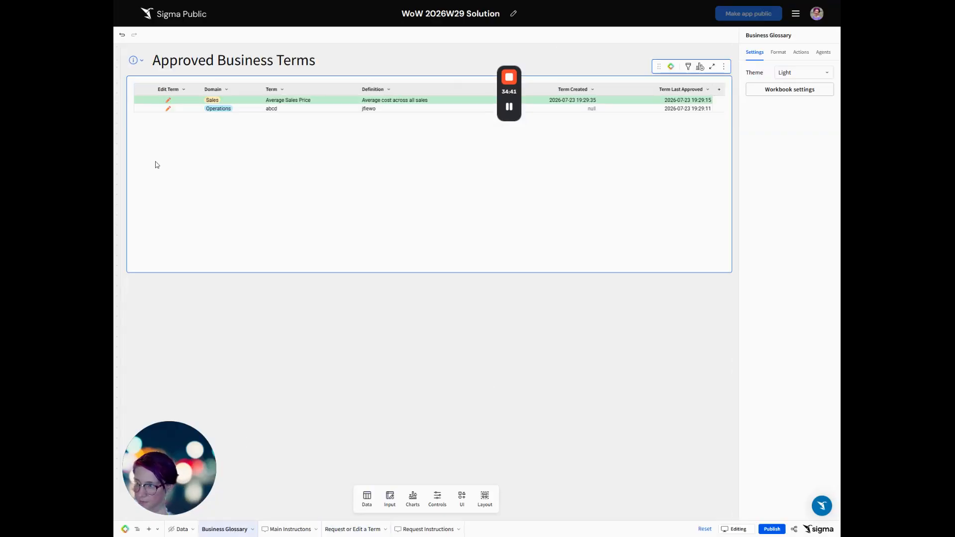
click(181, 152)
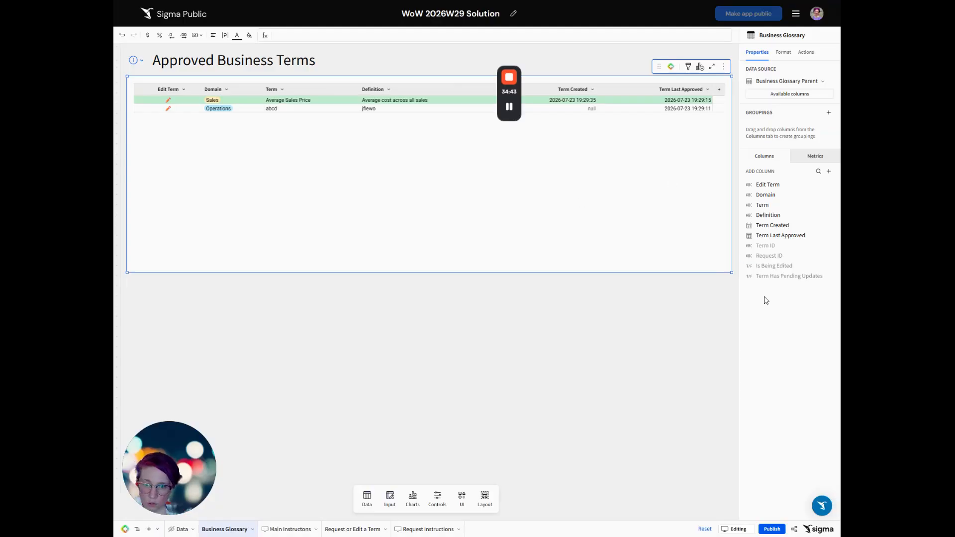
click(775, 276)
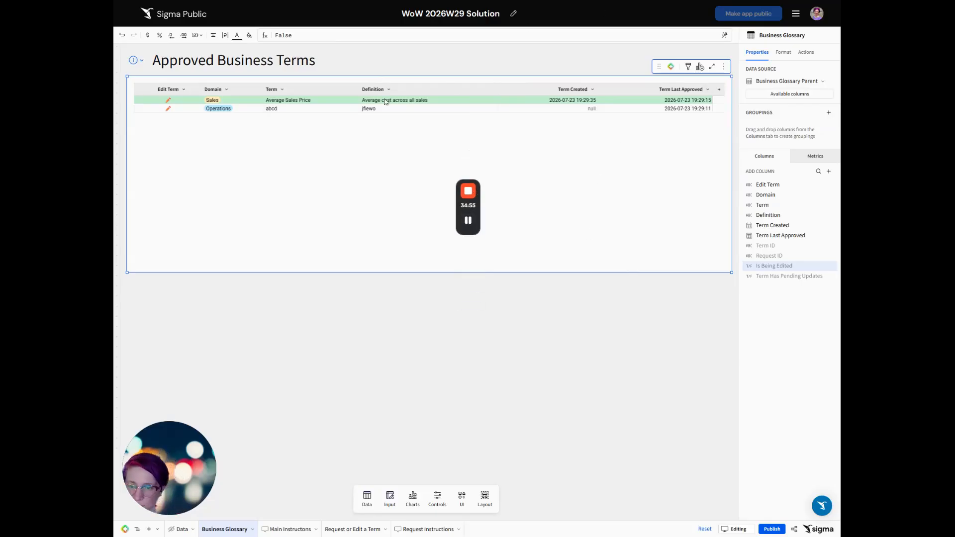
double_click(318, 35)
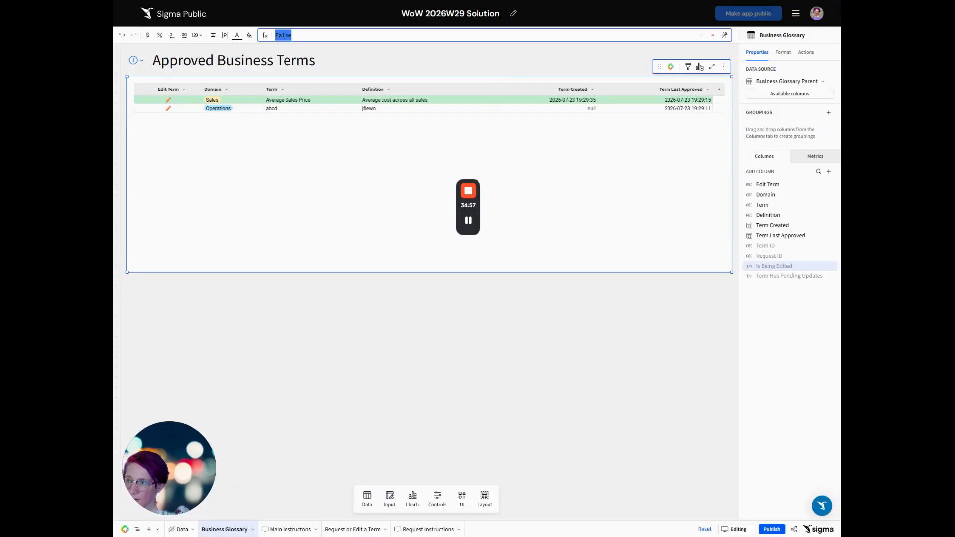
text(Zn(Lookup(Count(), [Term ID], [Request Terms/Term ID Final])) > 0)
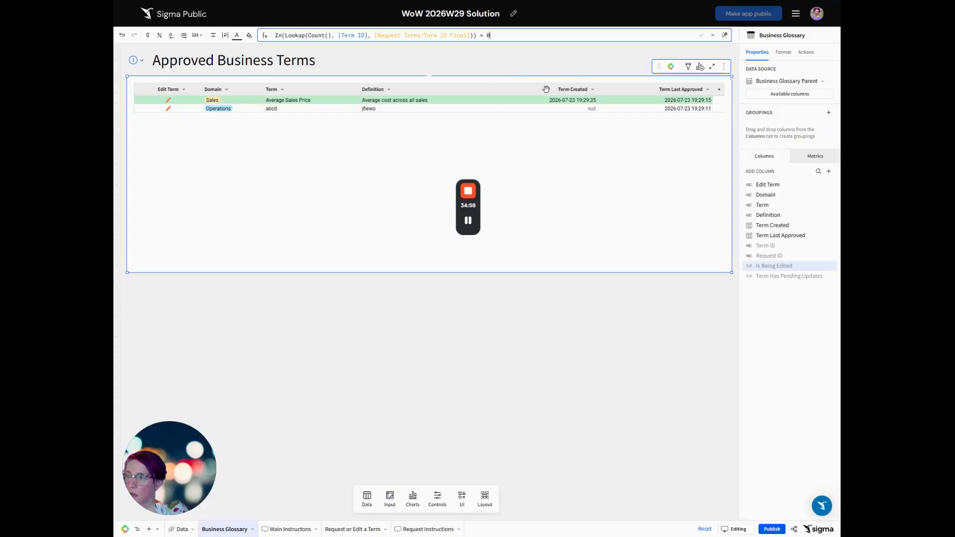
key(Return)
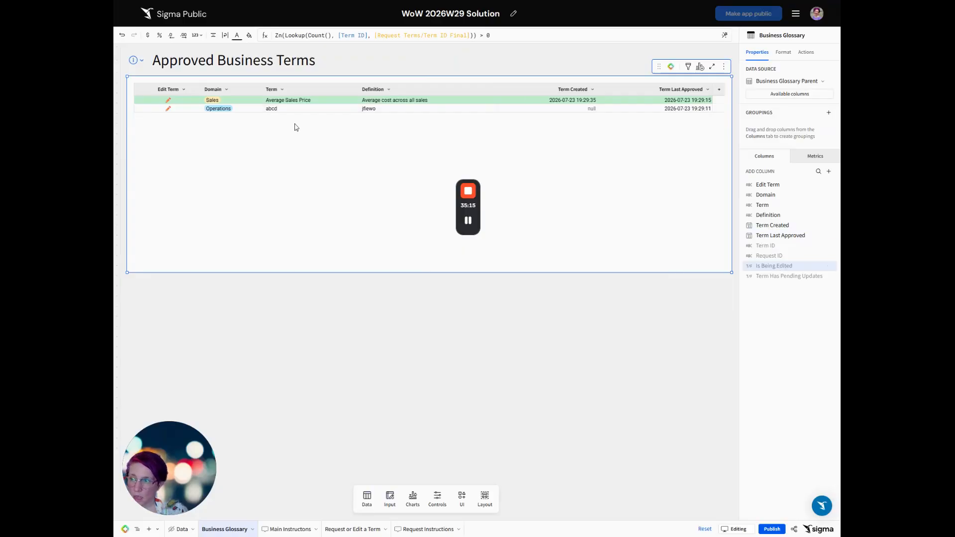
Change the fill of the glossary table's [Term Has Pending Updates] format rule to light orange #FFF0E0
click(781, 53)
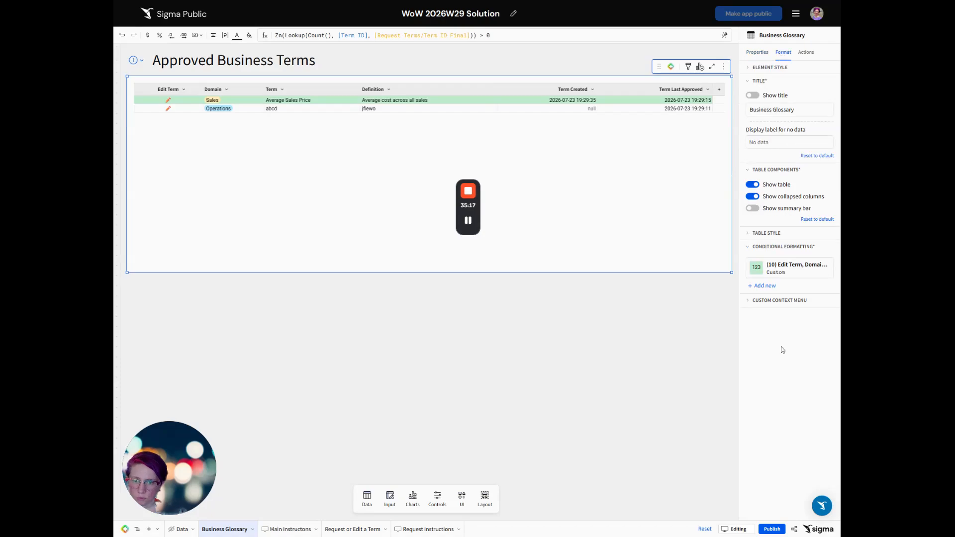
click(801, 266)
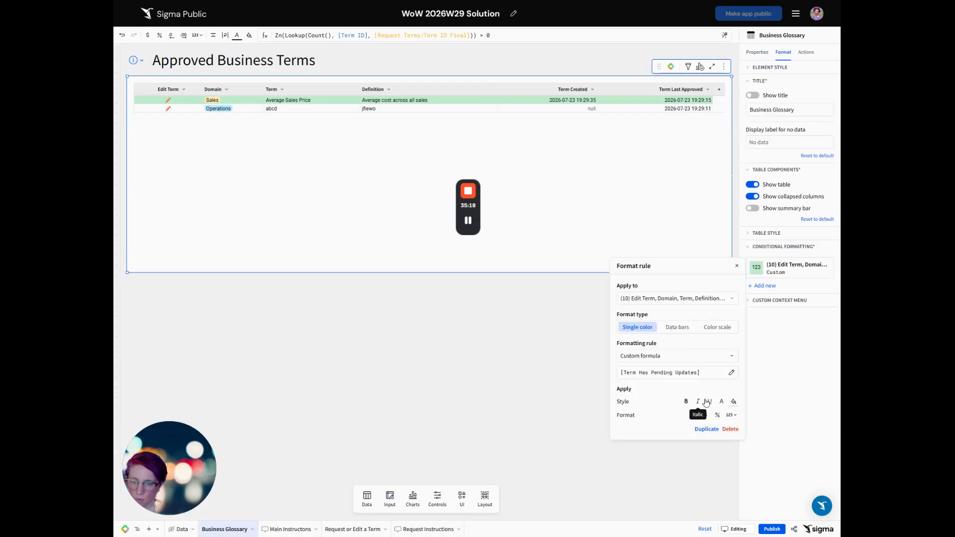
click(734, 401)
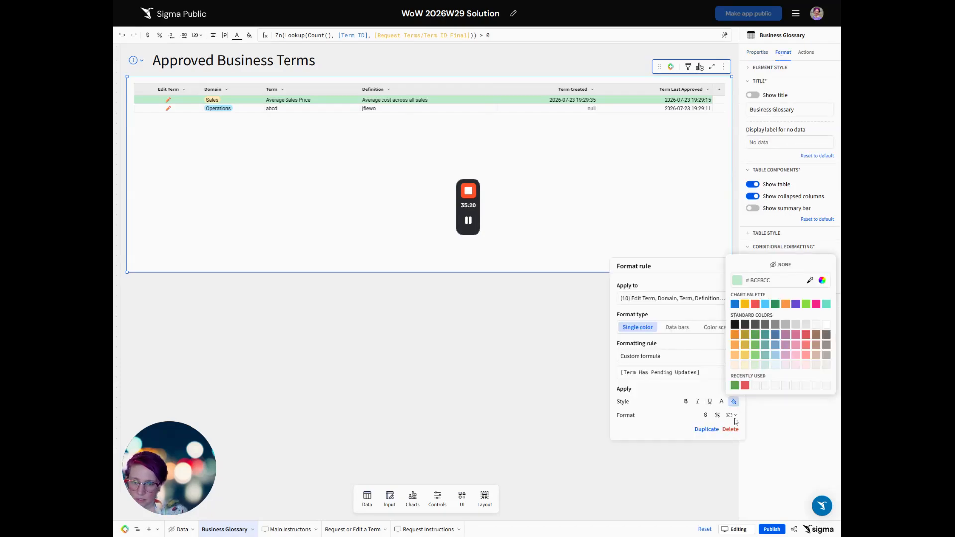
click(734, 365)
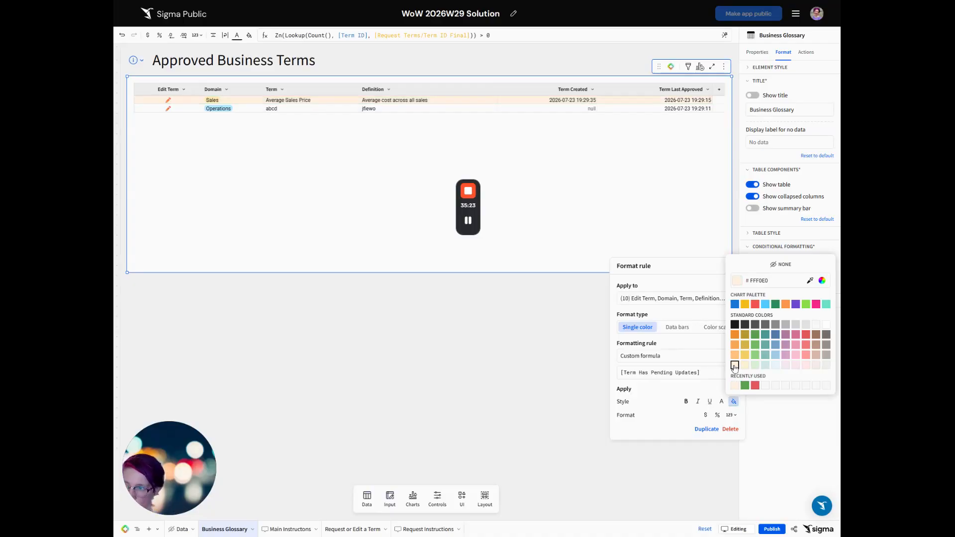
click(597, 204)
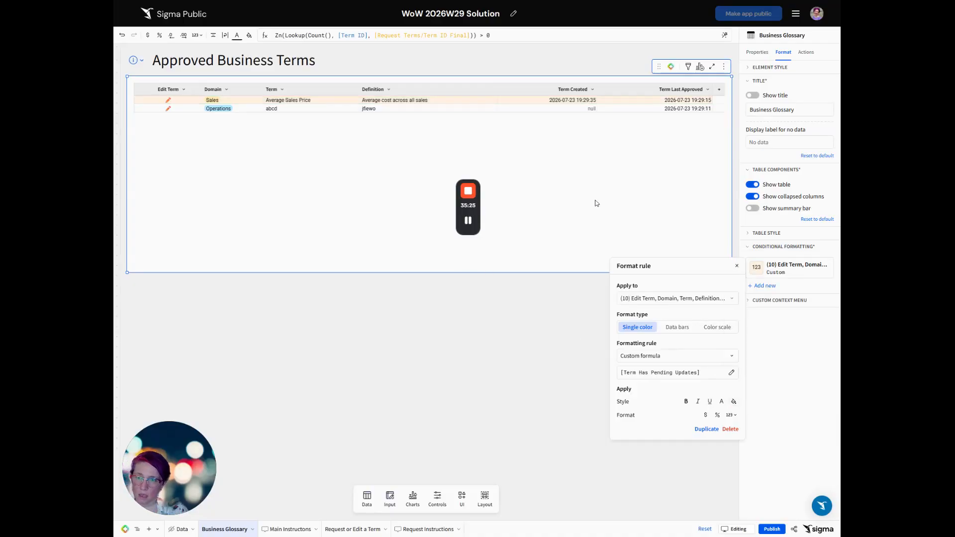
click(360, 154)
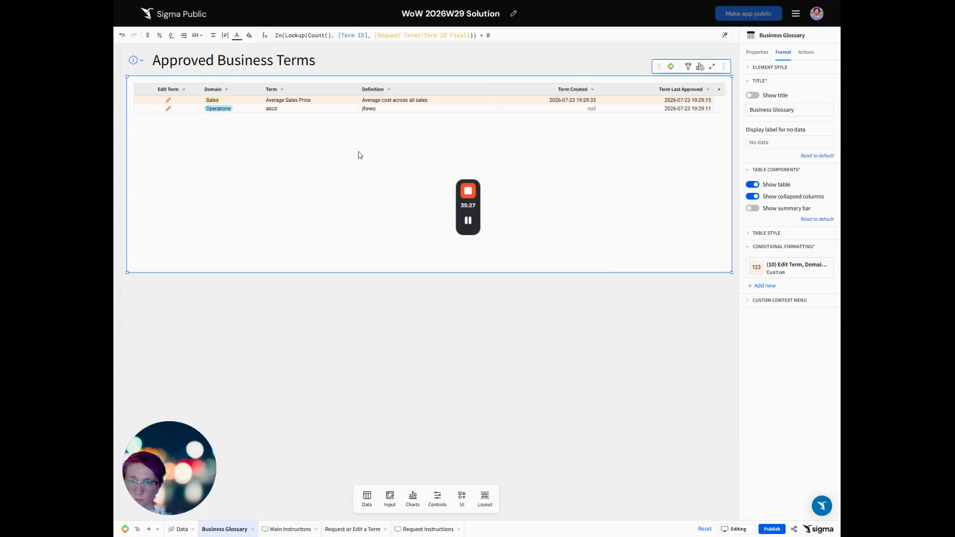
Add an action to the table's Edit Term select sequence and a condition that Is Being Edited is equal to False
click(807, 52)
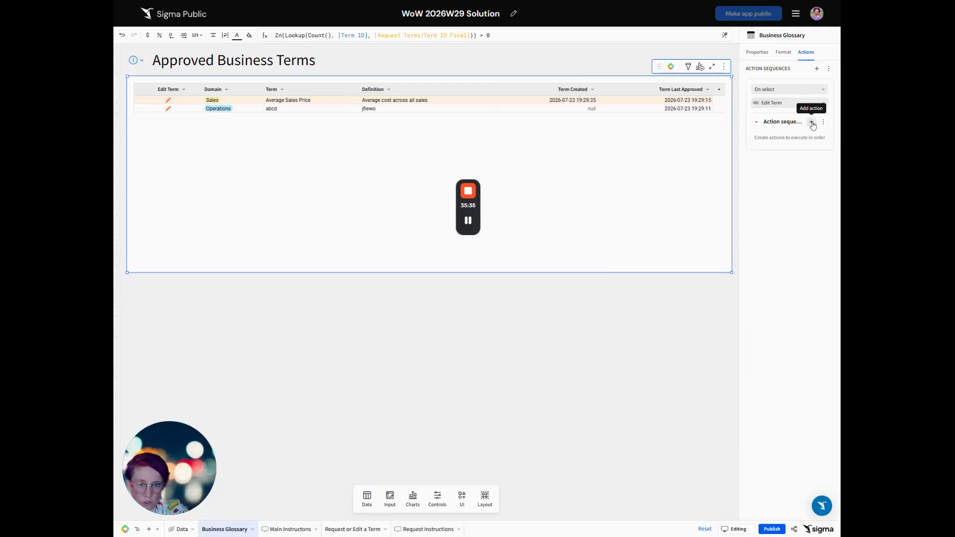
click(812, 122)
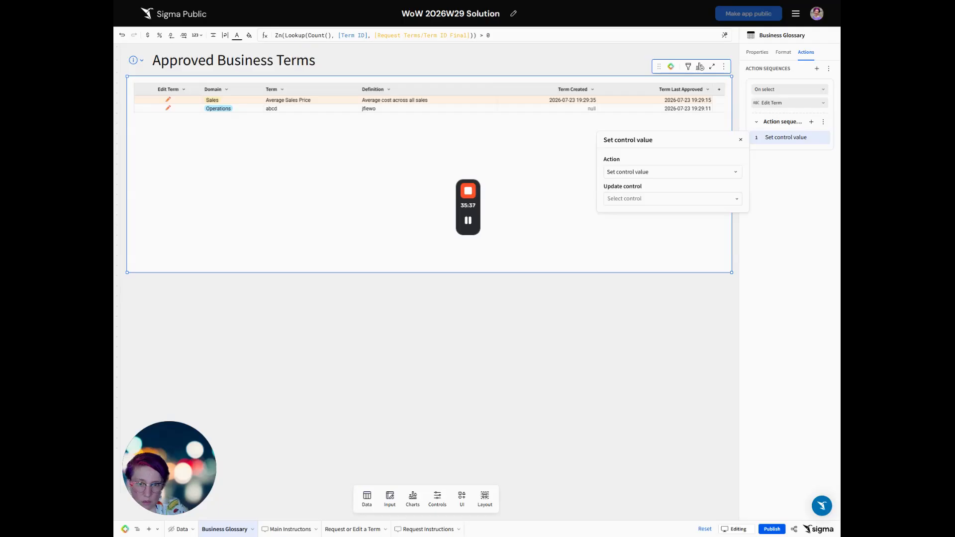
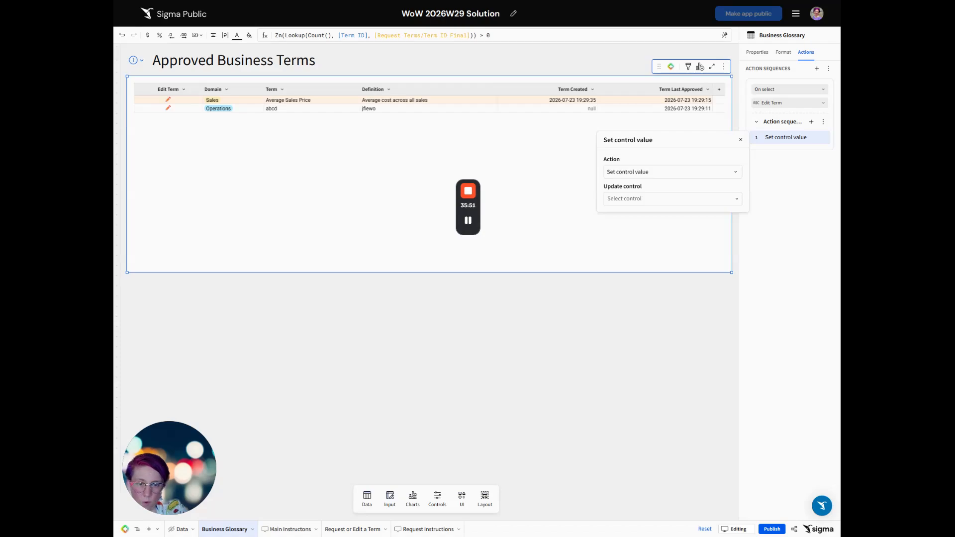
click(823, 122)
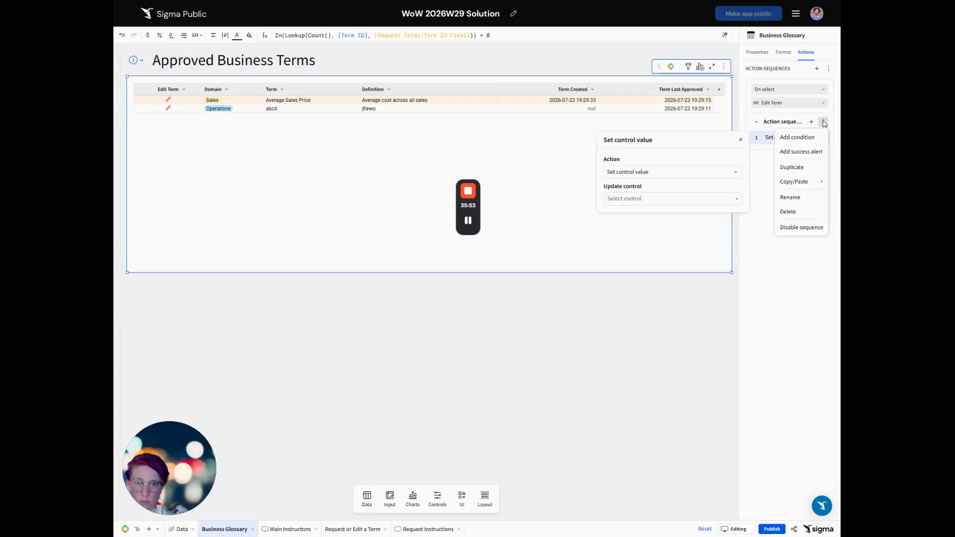
click(804, 138)
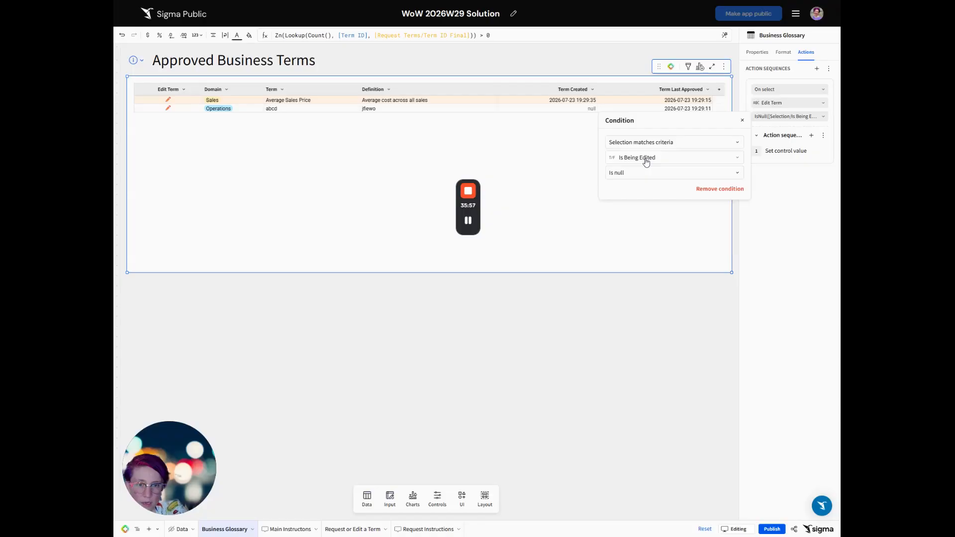
click(636, 175)
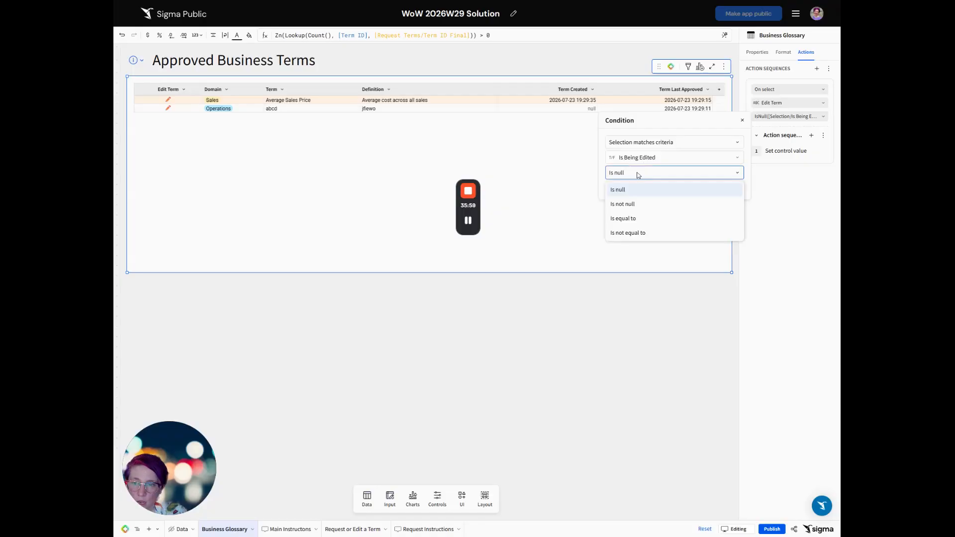
click(629, 219)
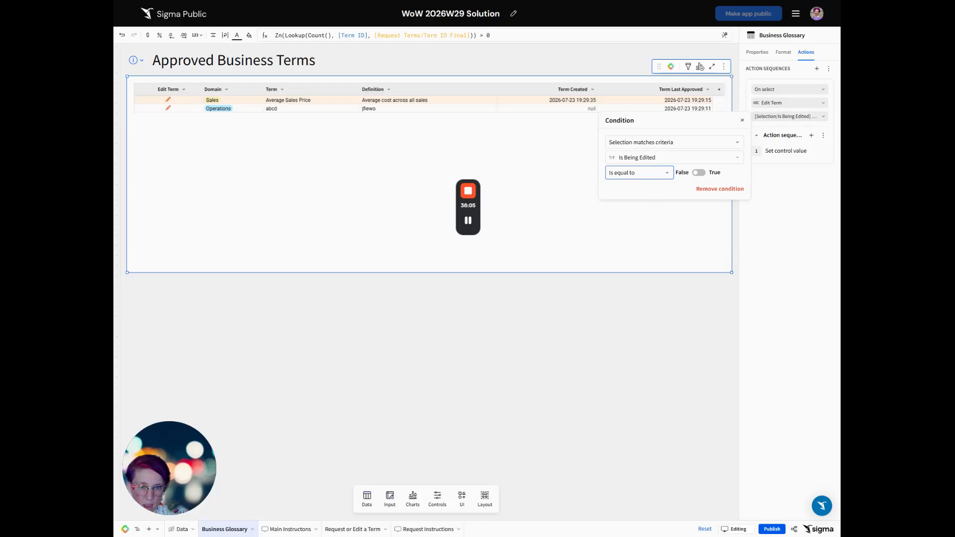
Change the Edit Term sequence's Set control value action to Insert row(s), using source data as the insert type
click(785, 151)
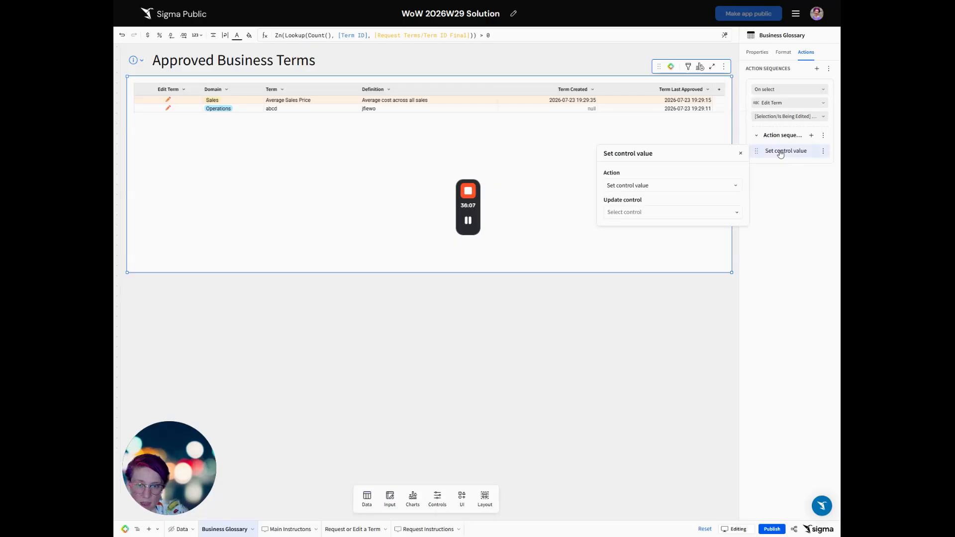
click(606, 188)
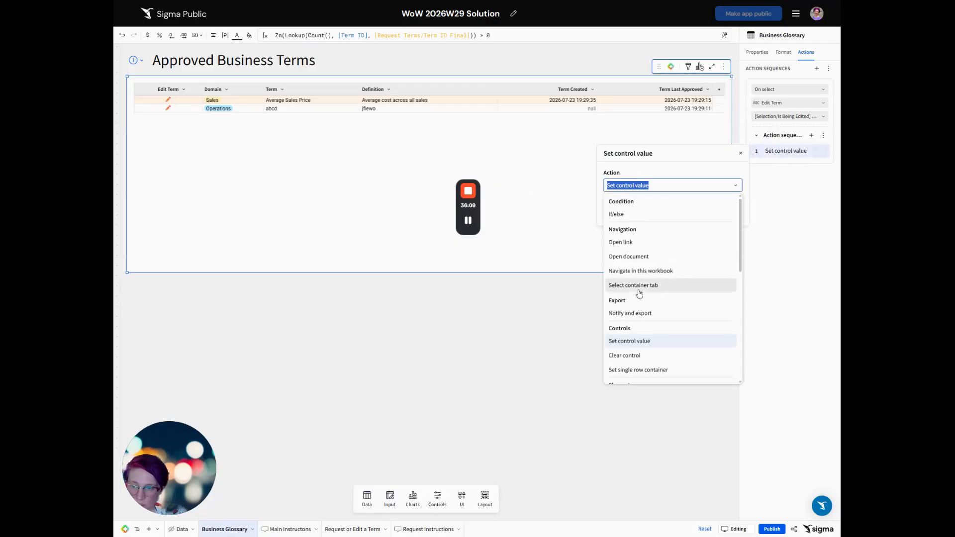
scroll(656, 313, down, 3)
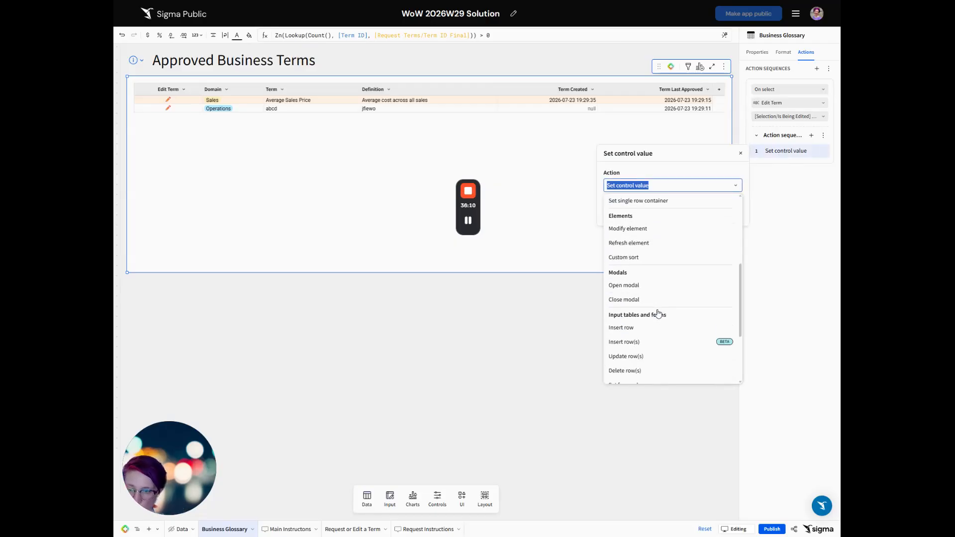
click(648, 342)
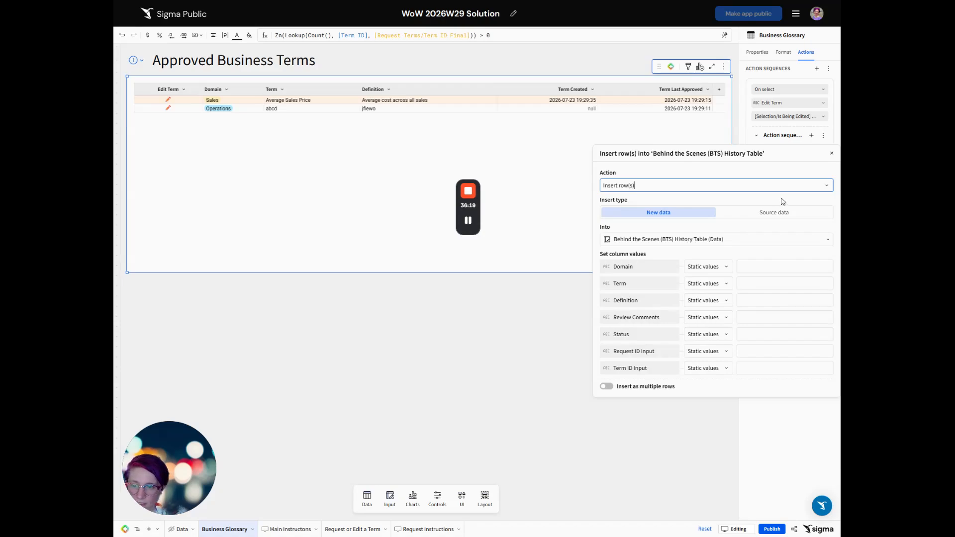
click(769, 214)
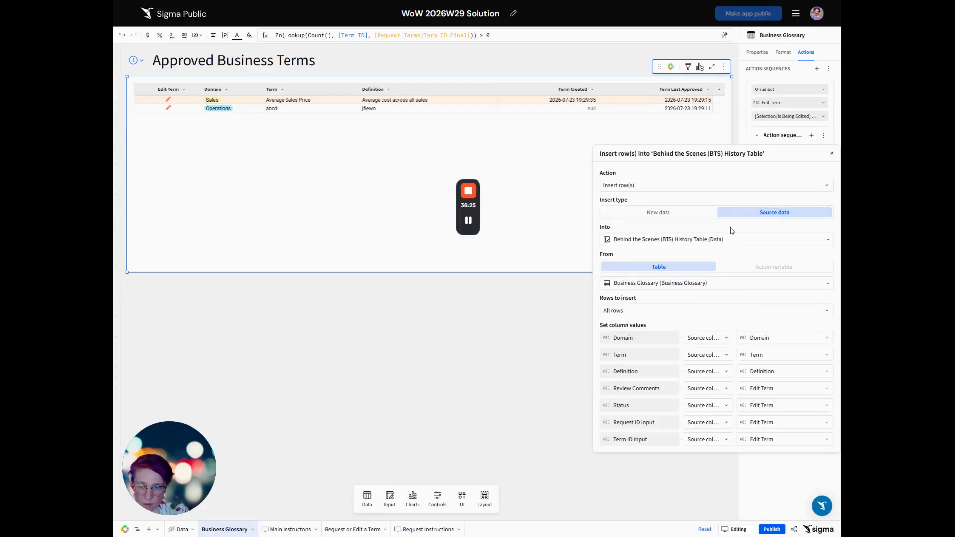
Direct the inserted rows into the Request Terms table on the Request or Edit a Term page, with the rows to insert chosen by formula
click(643, 242)
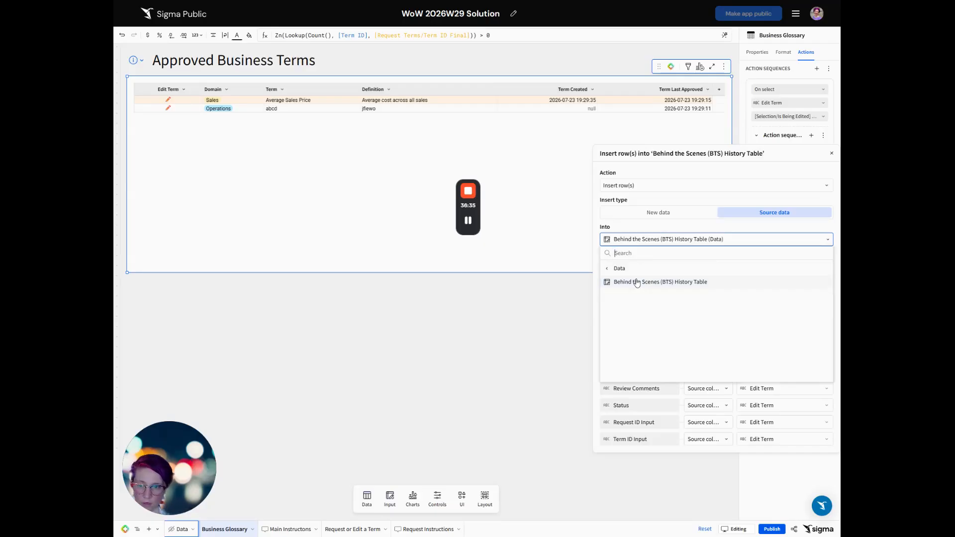
click(625, 269)
click(635, 307)
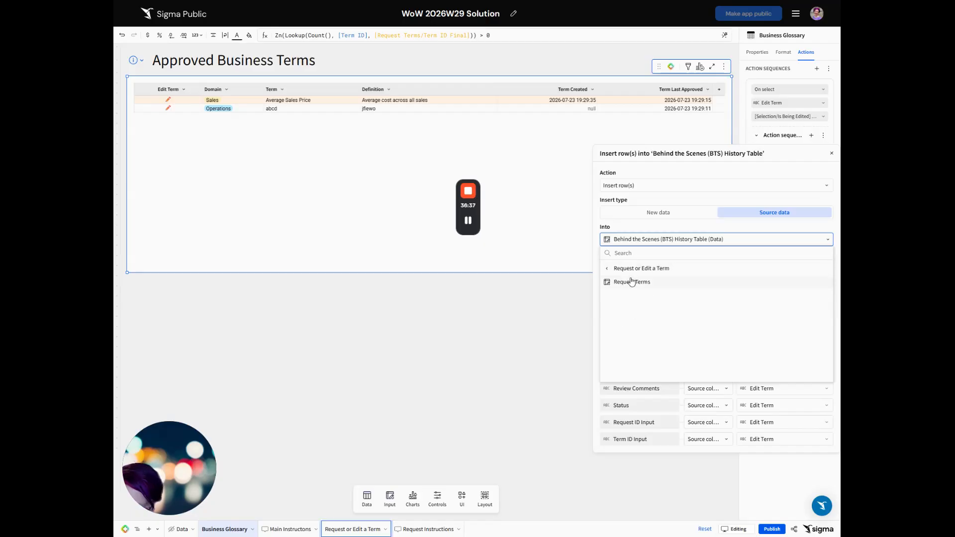
click(631, 283)
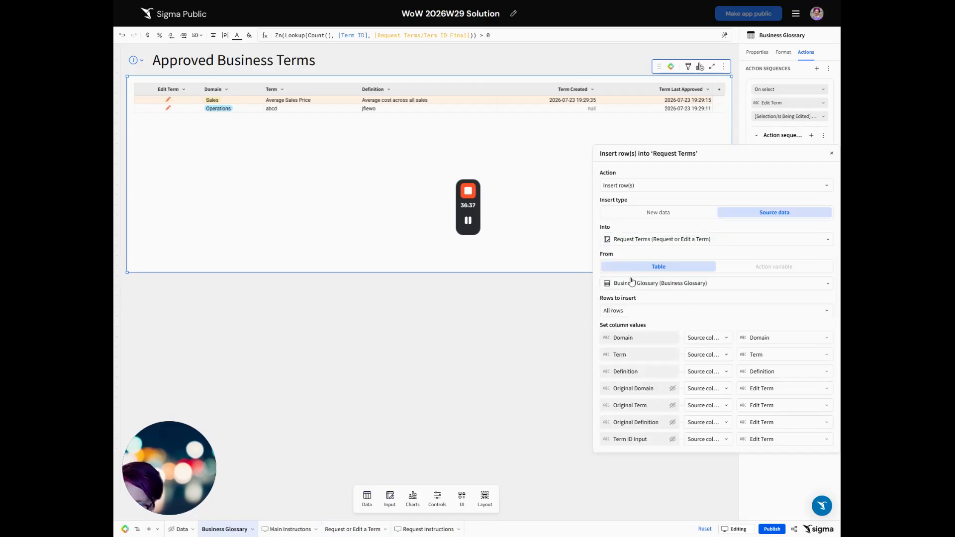
click(636, 312)
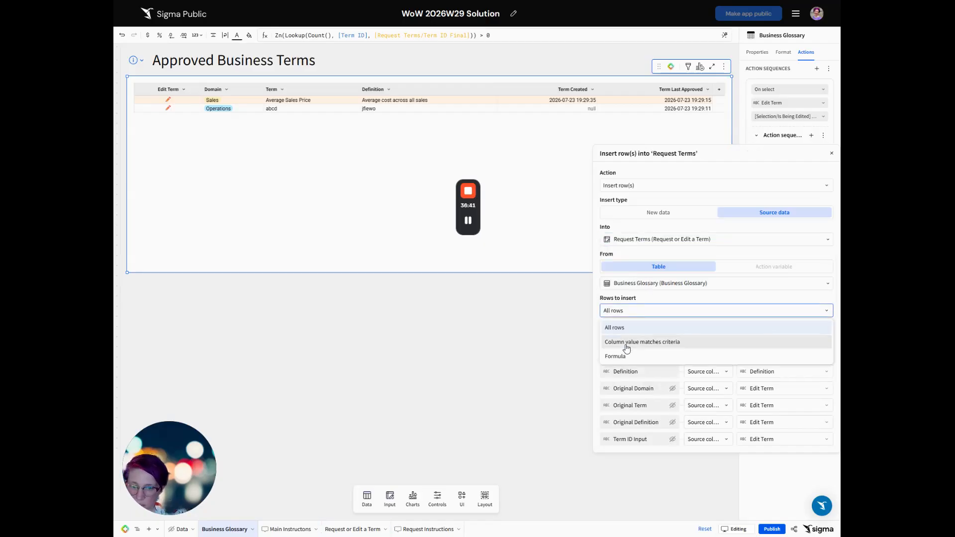
click(627, 356)
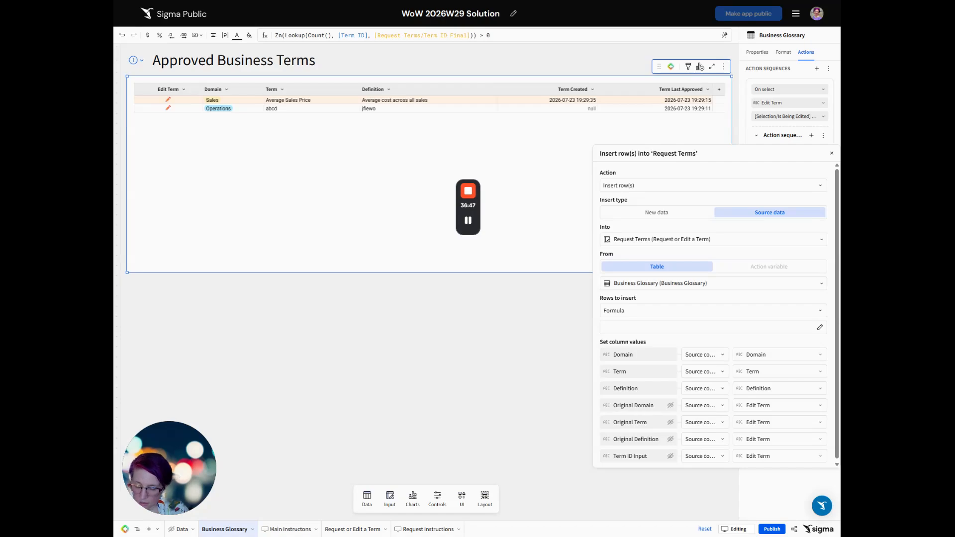
click(624, 328)
text([Selection/Request Step ID] = [Request Step ID])
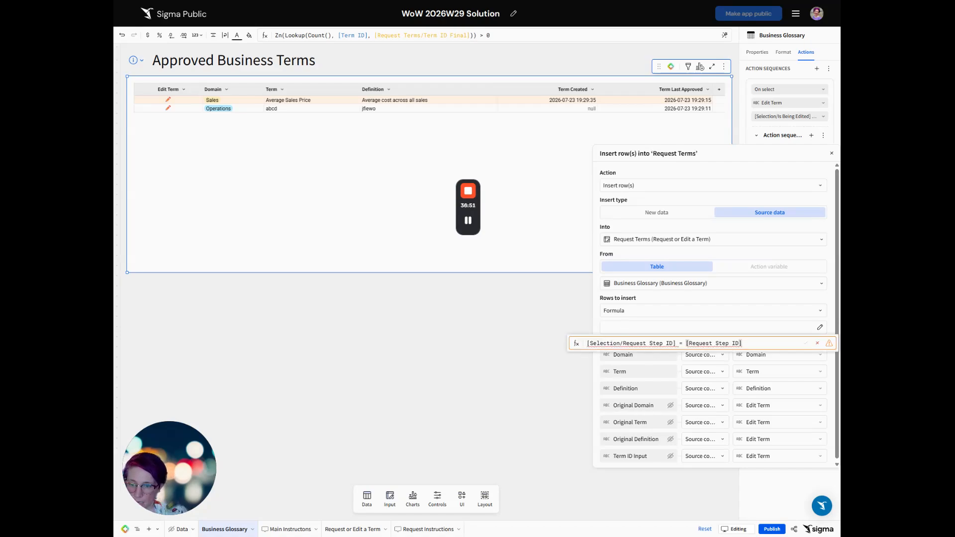
click(673, 344)
key(BackSpace)
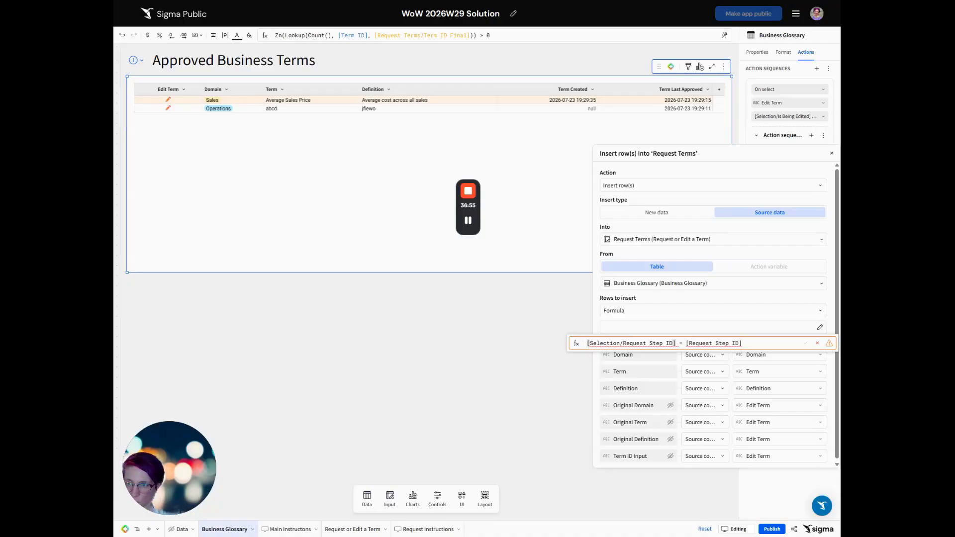
click(753, 104)
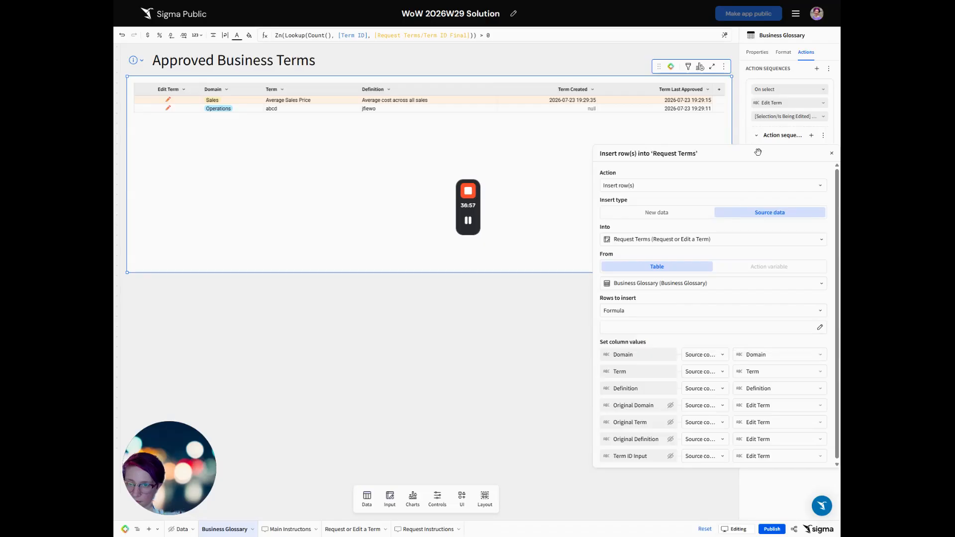
click(748, 106)
Add the Request Step ID source column to the Business Glossary table and hide it
click(757, 52)
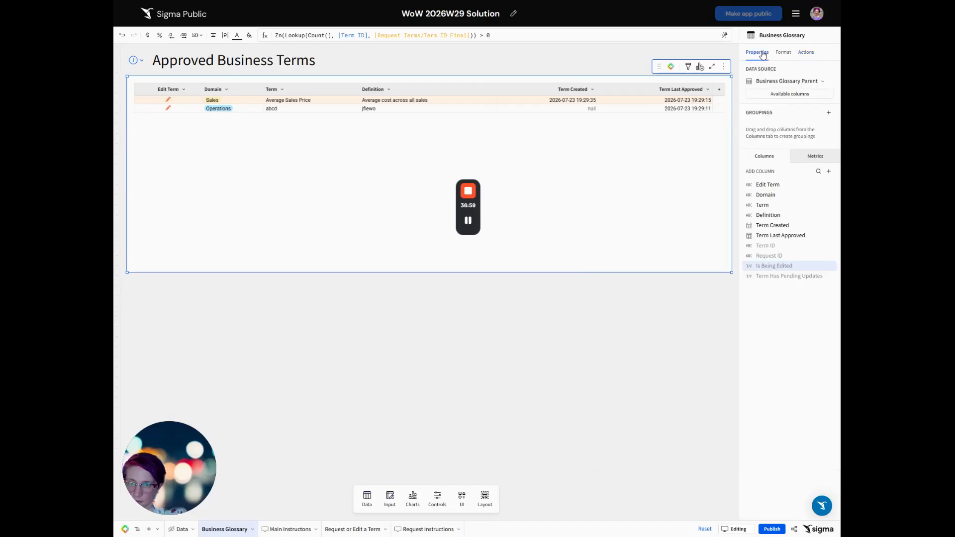
click(790, 94)
click(691, 117)
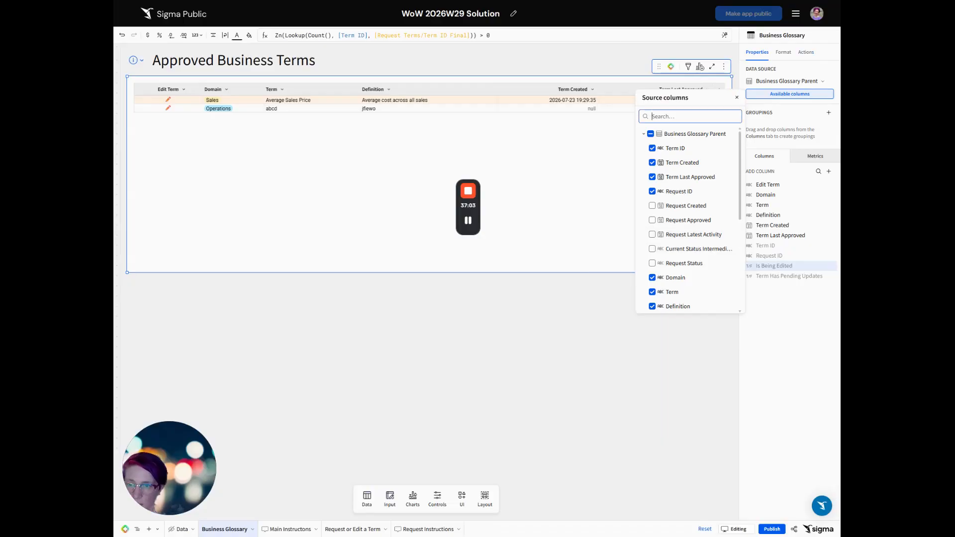
text(id)
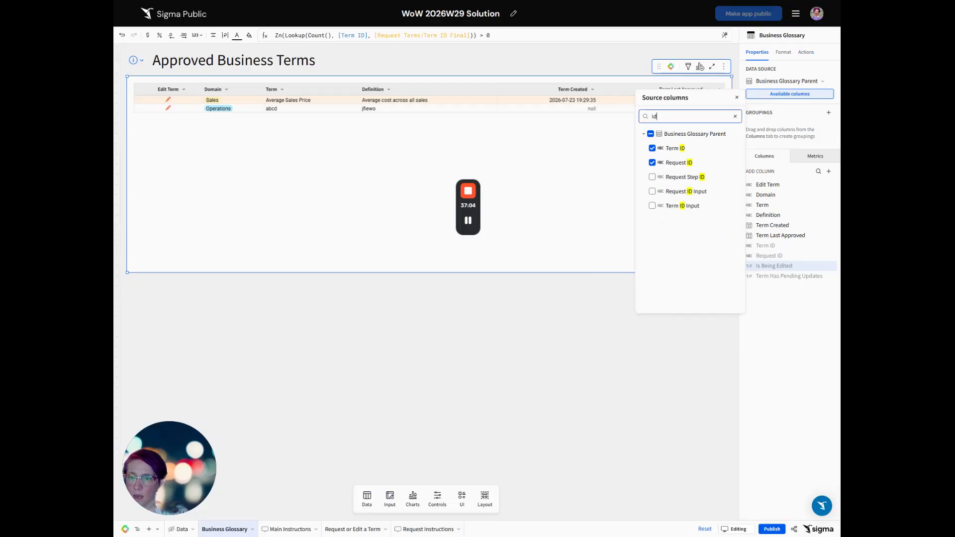
click(664, 178)
click(784, 356)
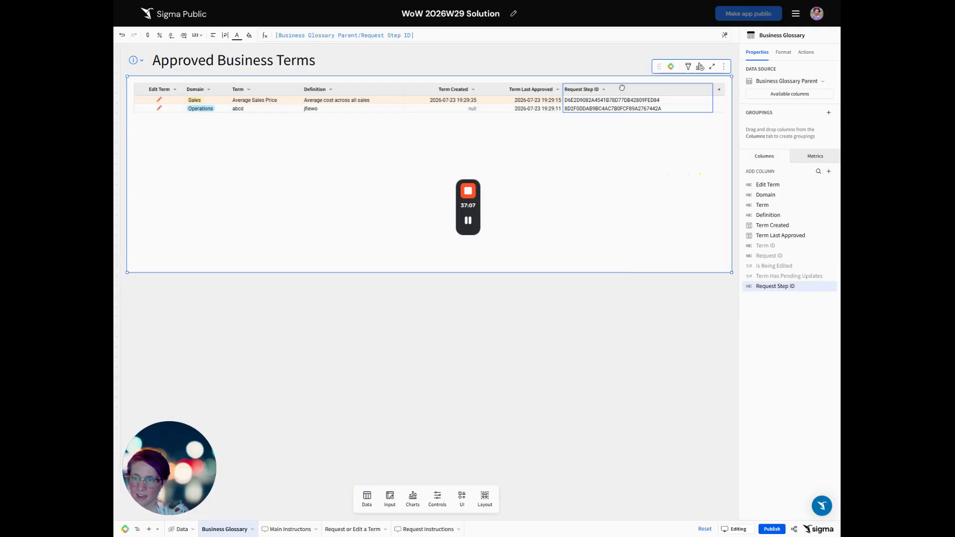
key(ctrl+shift+h)
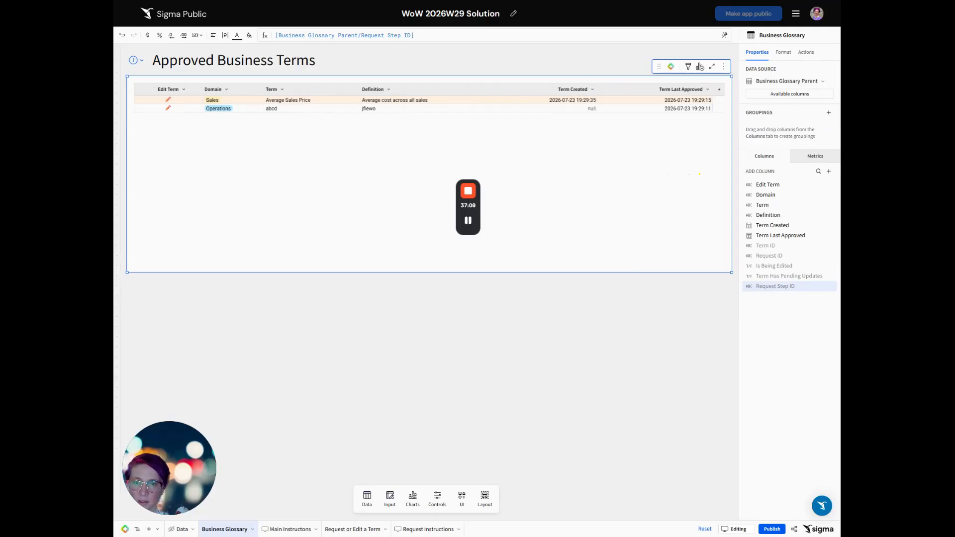
Set the Insert row(s) action's rows-to-insert formula to [Selection/Request Step ID] = [Request Step ID]
click(806, 52)
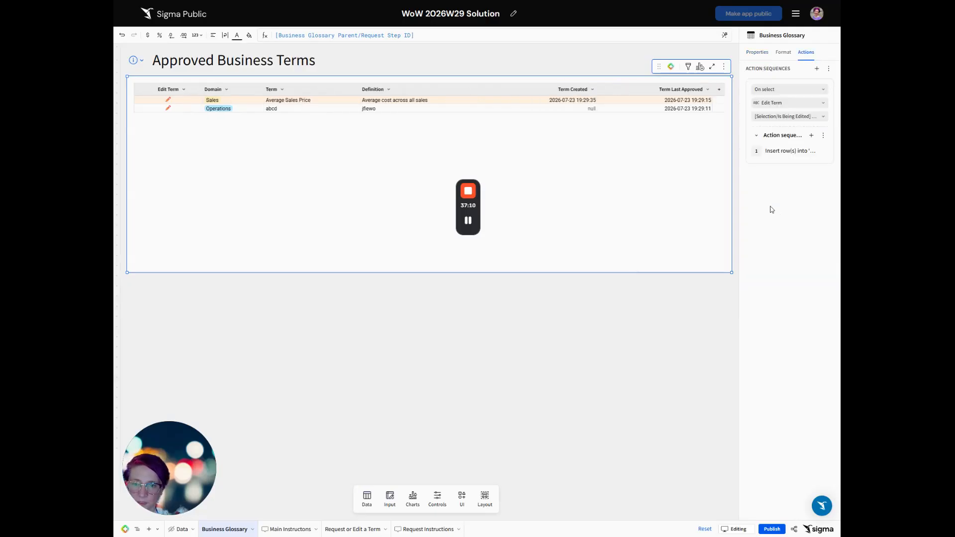
click(784, 150)
click(588, 327)
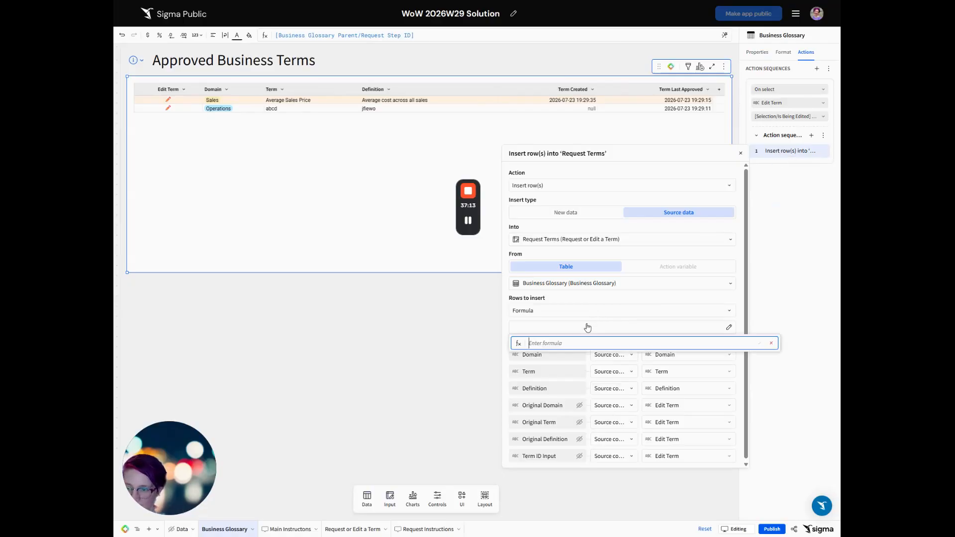
text([Selection/Request Step ID] = [Request Step ID])
key(Return)
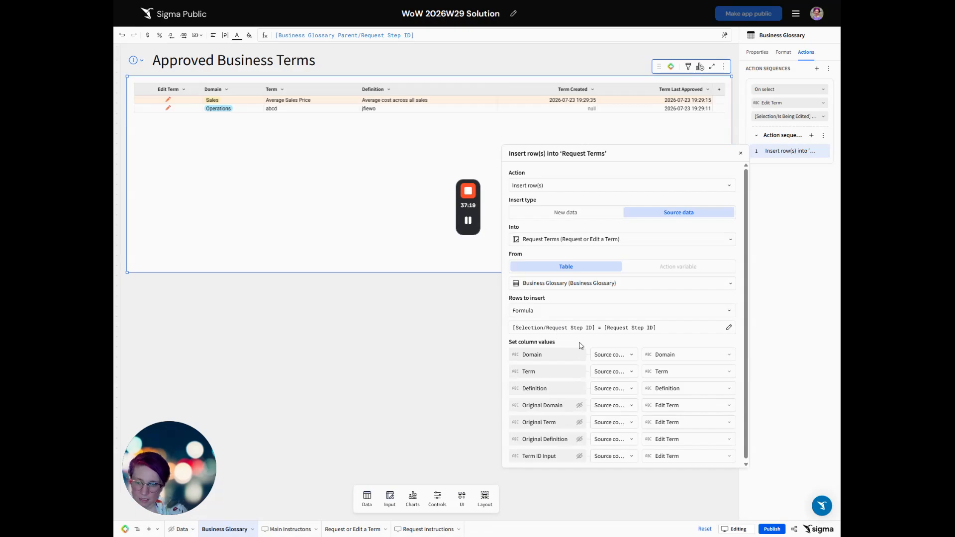
Map Original Domain, Original Term, Original Definition and Term ID Input to the Domain, Term, Definition and Term ID source columns
scroll(662, 378, down, 1)
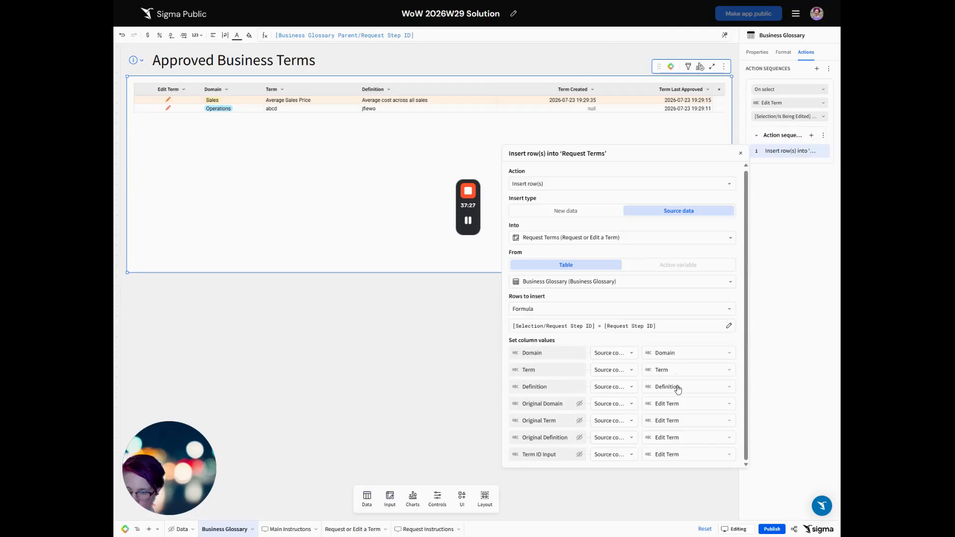
click(673, 405)
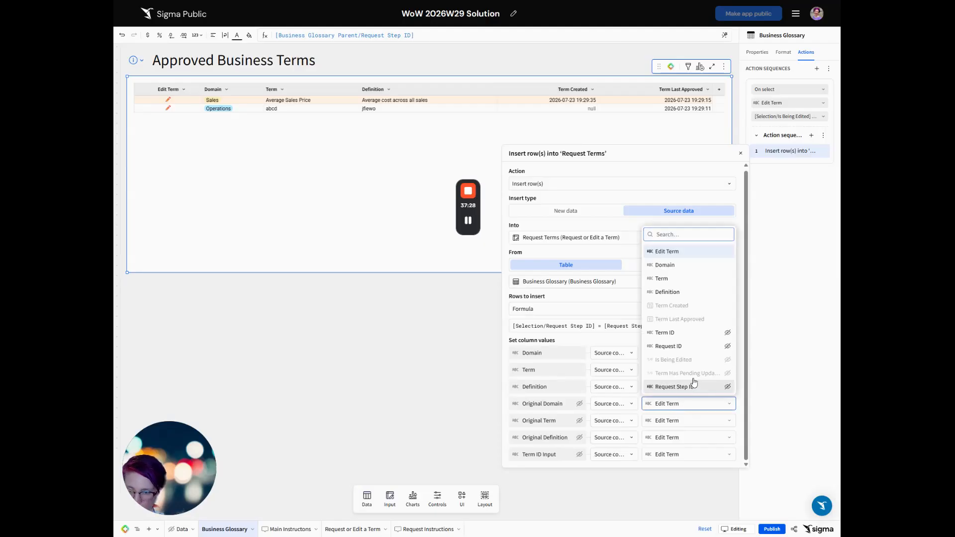
click(669, 265)
click(664, 422)
click(676, 296)
click(679, 438)
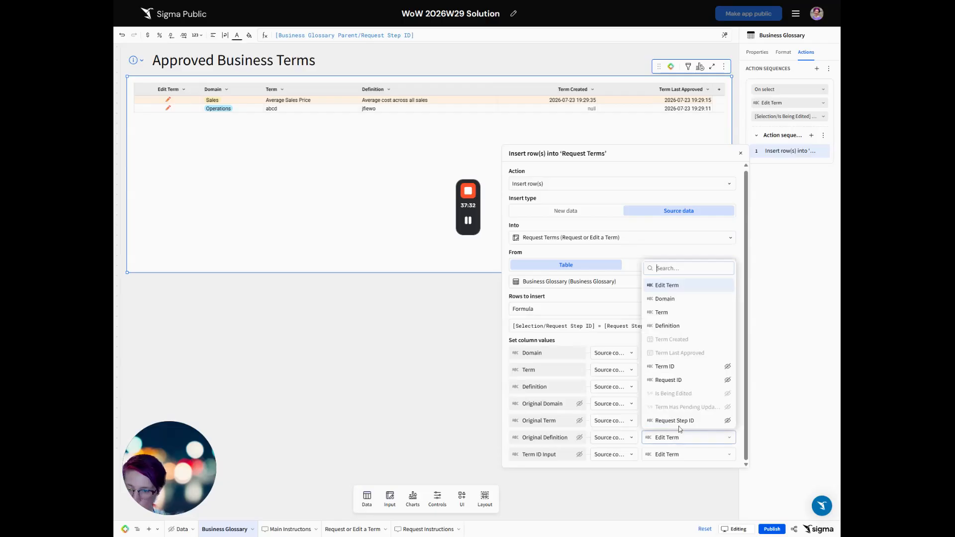
click(669, 327)
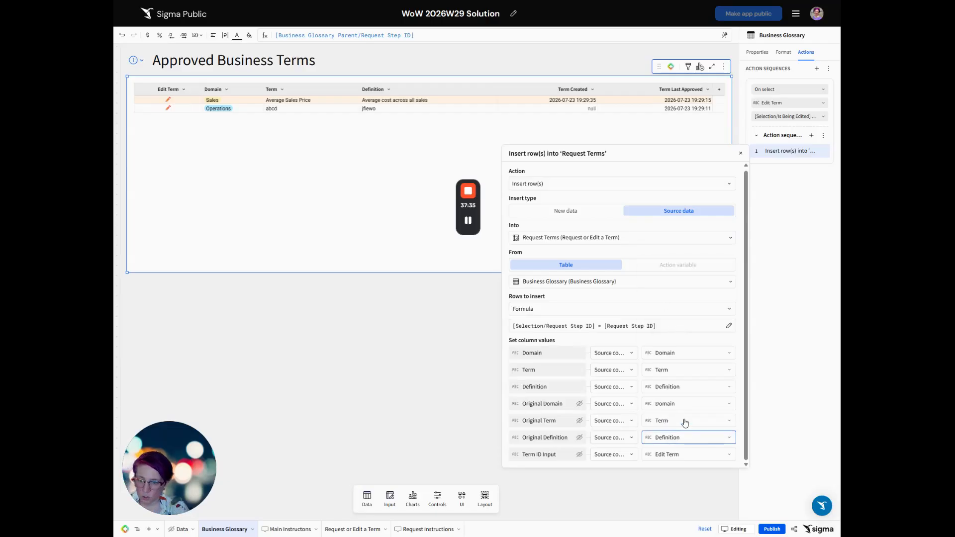
click(671, 456)
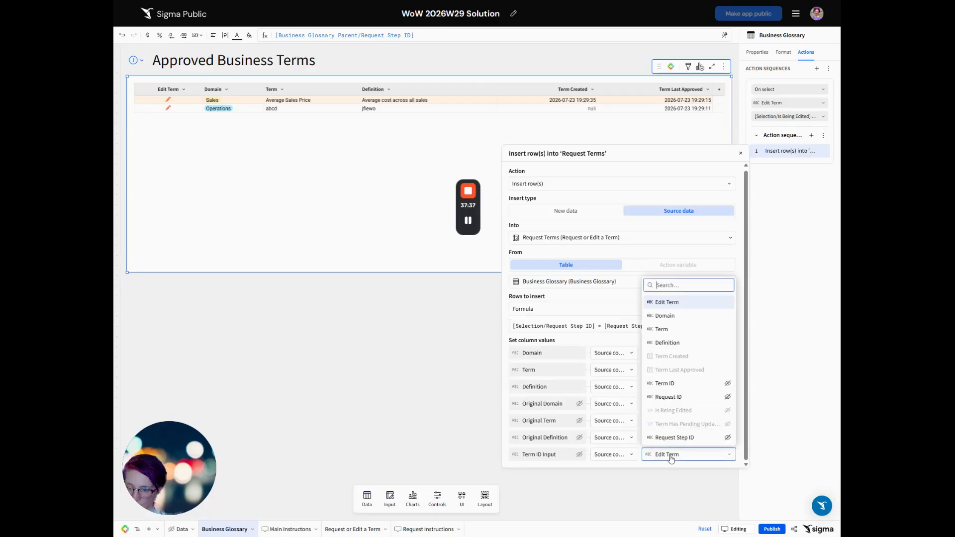
click(689, 386)
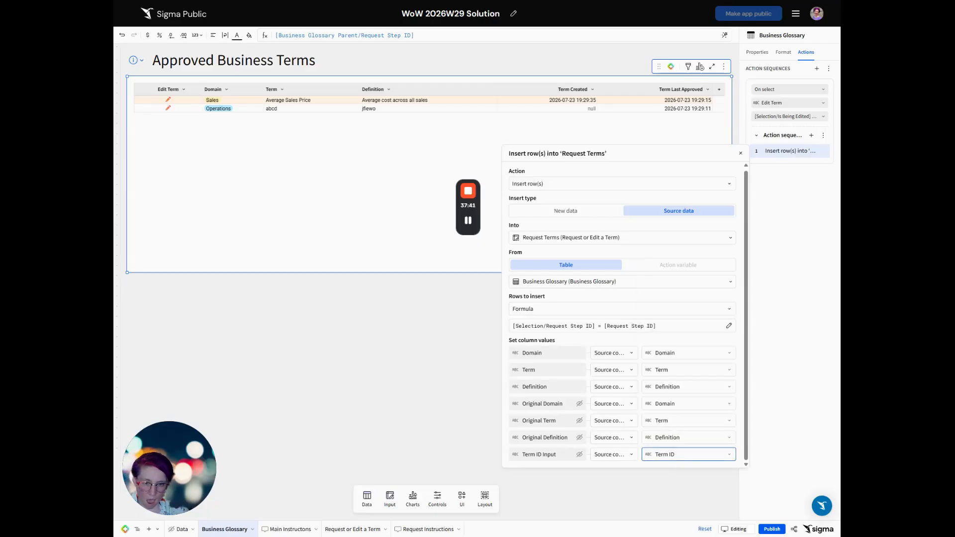
click(797, 258)
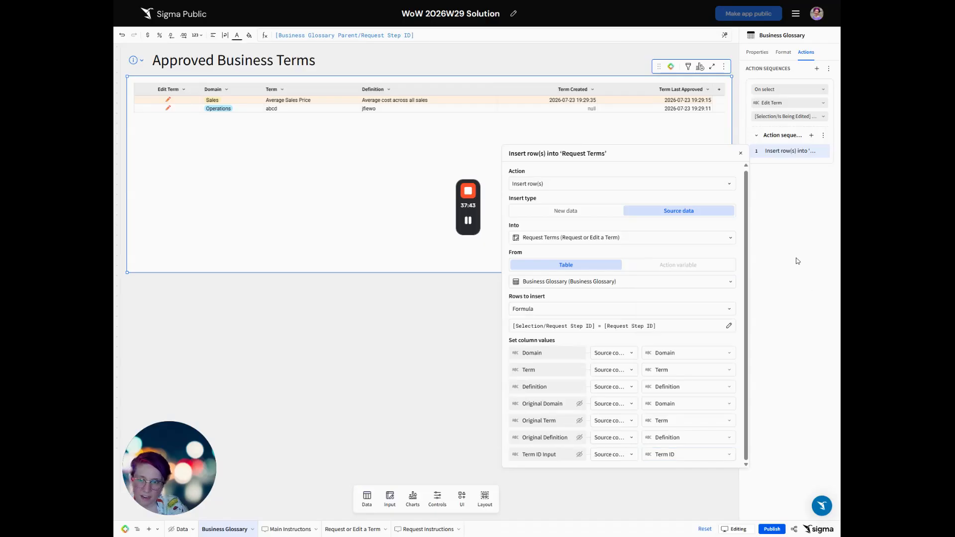
click(740, 153)
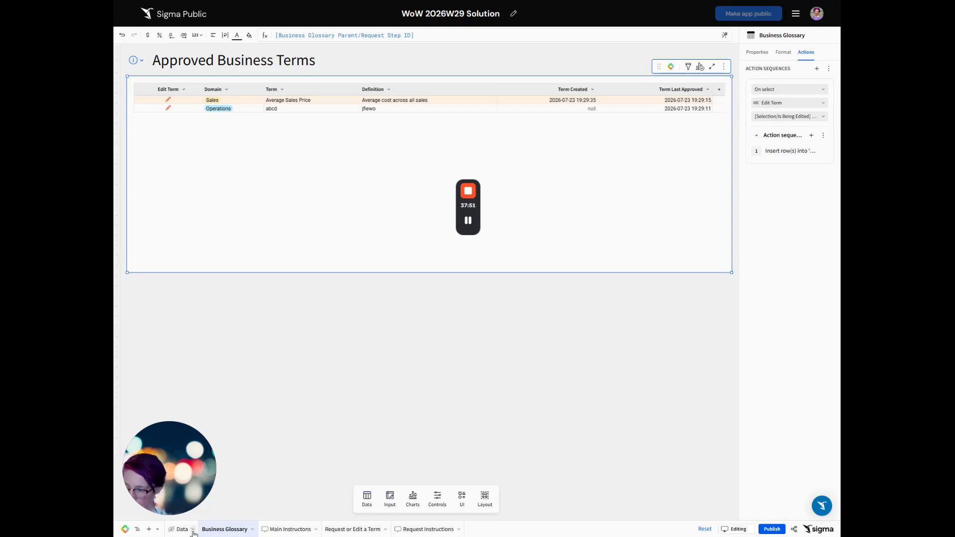
Add a new page after Request Instructions and name it Review Requests
click(152, 534)
drag(272, 532, 469, 532)
double_click(471, 531)
text(Review Req)
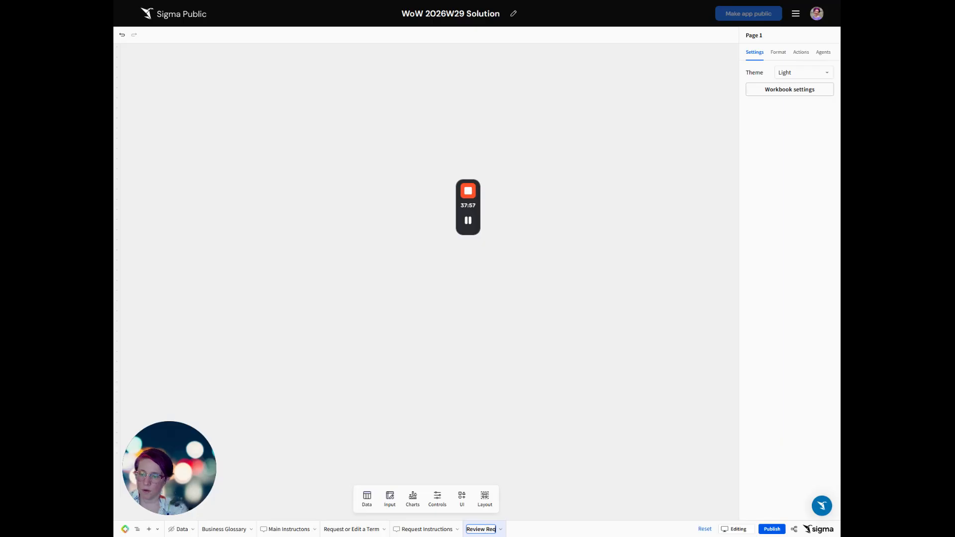
text(uests)
key(Return)
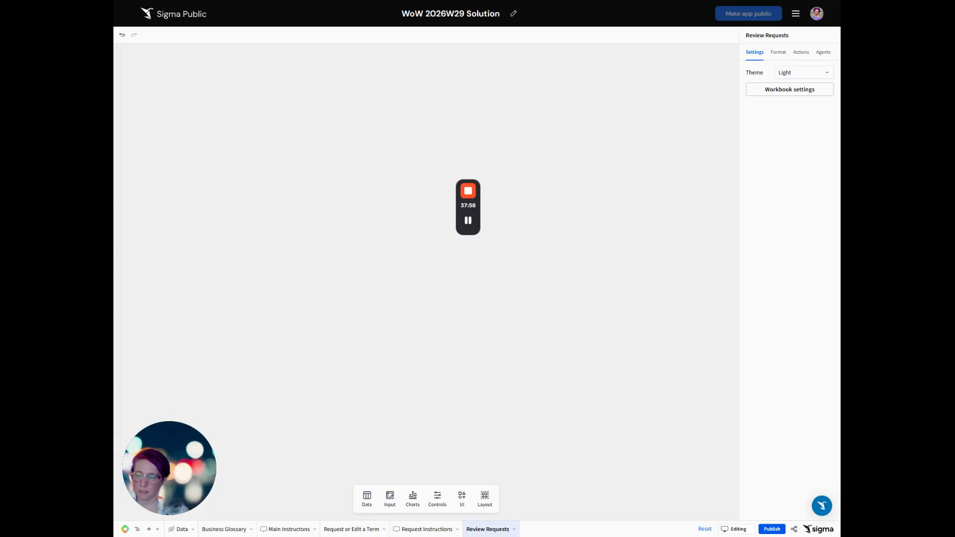
Add a checkbox control near the upper edge of the Review Requests page and set its control ID to rev-decline-all
click(462, 498)
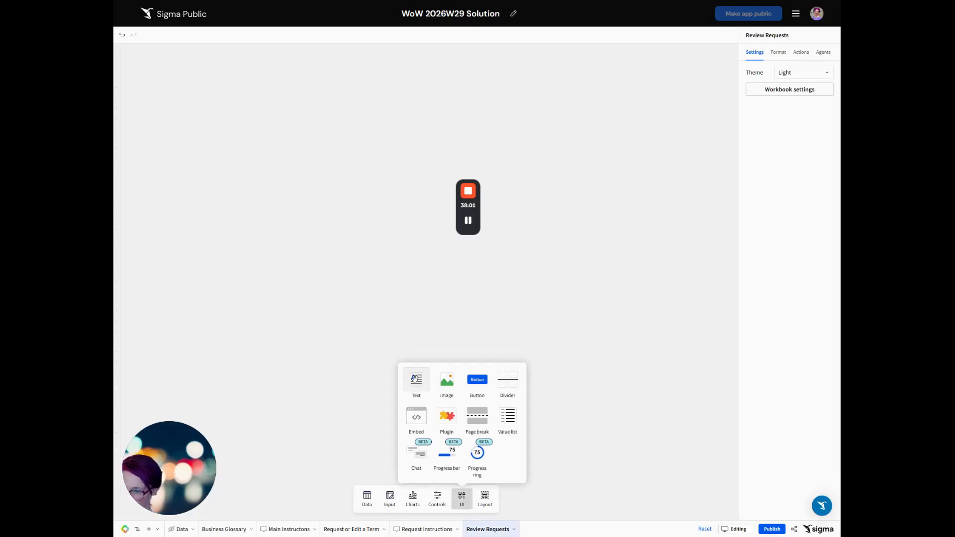
click(437, 498)
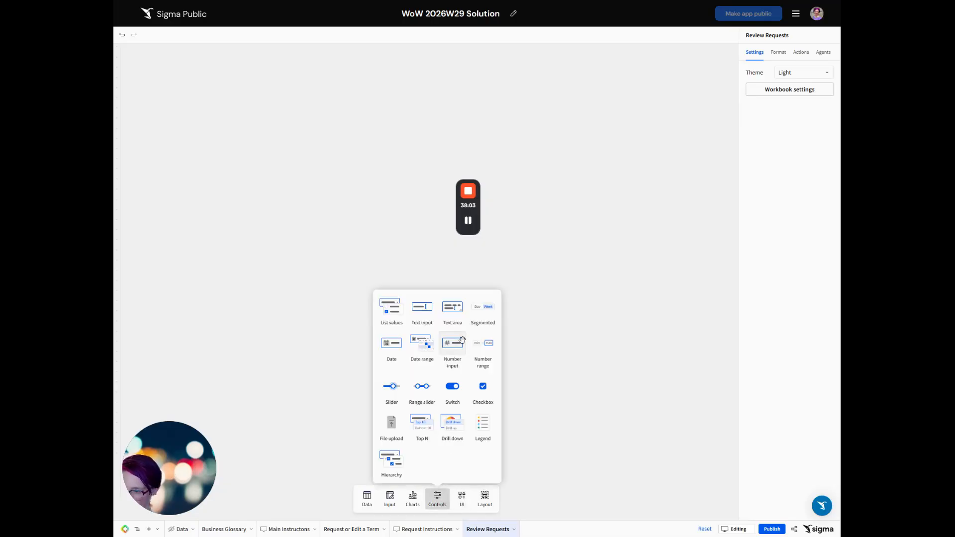
drag(483, 386, 604, 61)
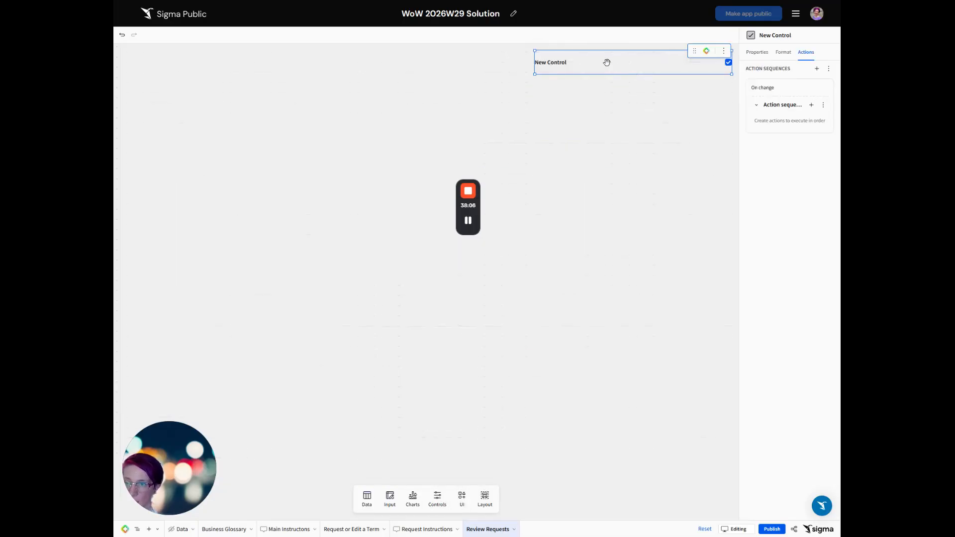
click(757, 53)
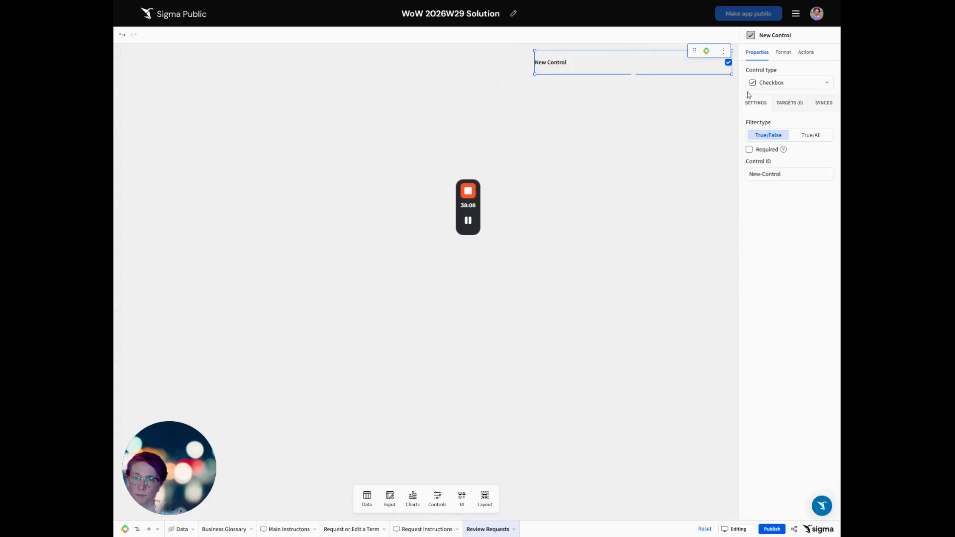
triple_click(760, 173)
text(ctrl)
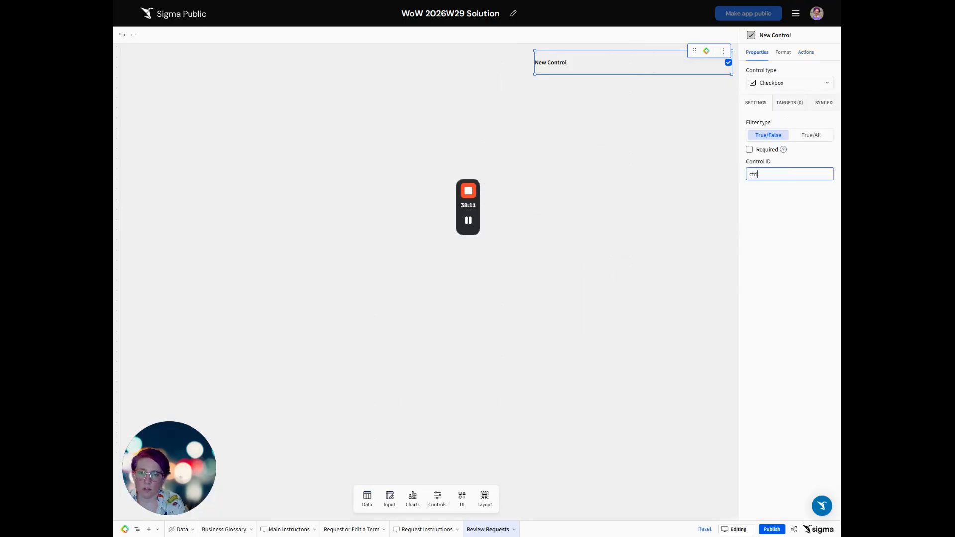
key(BackSpace)
key(BackSpace)
key(BackSpace)
key(BackSpace)
text(rev-decline-all)
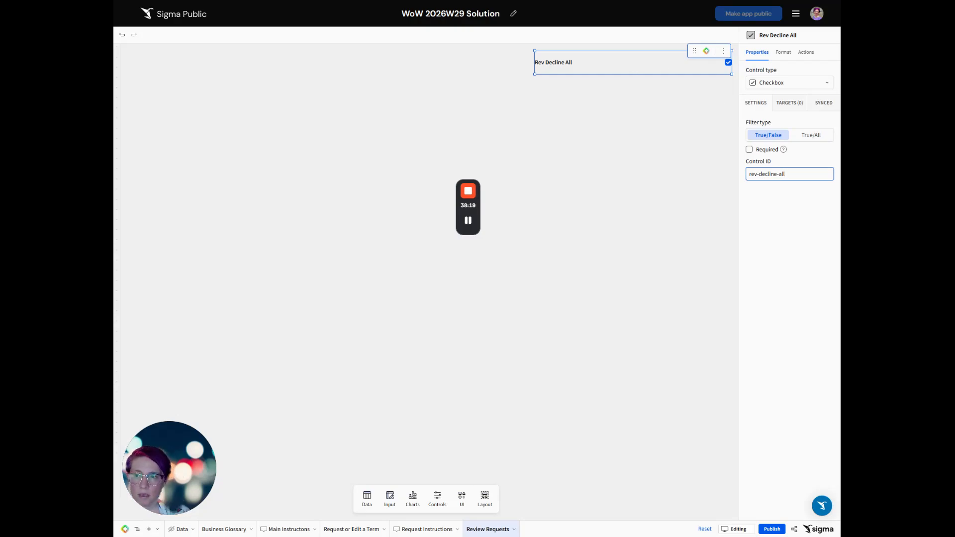
Change the checkbox control's label to Decline All Unmarked
click(545, 63)
key(BackSpace)
key(BackSpace)
key(BackSpace)
key(BackSpace)
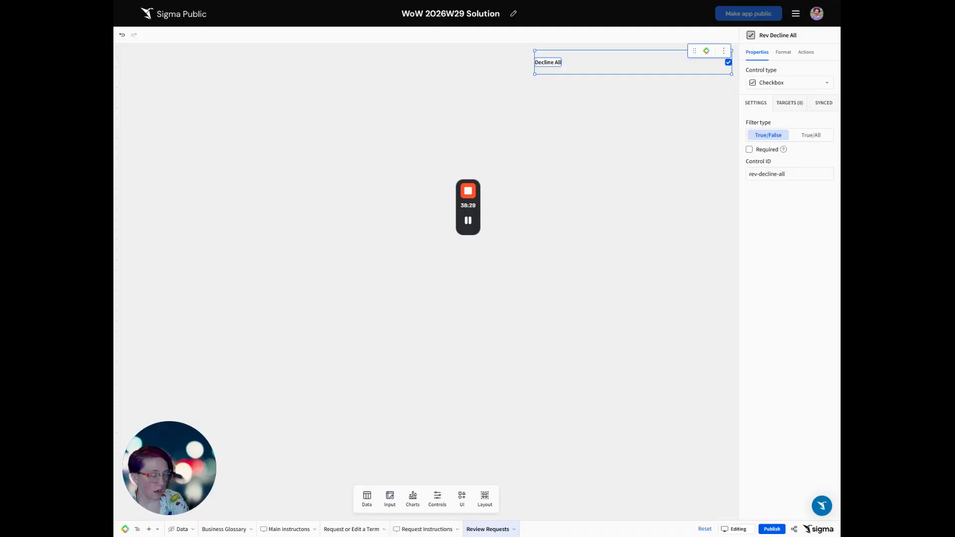
triple_click(544, 63)
text(Decline All Unmarked)
click(627, 62)
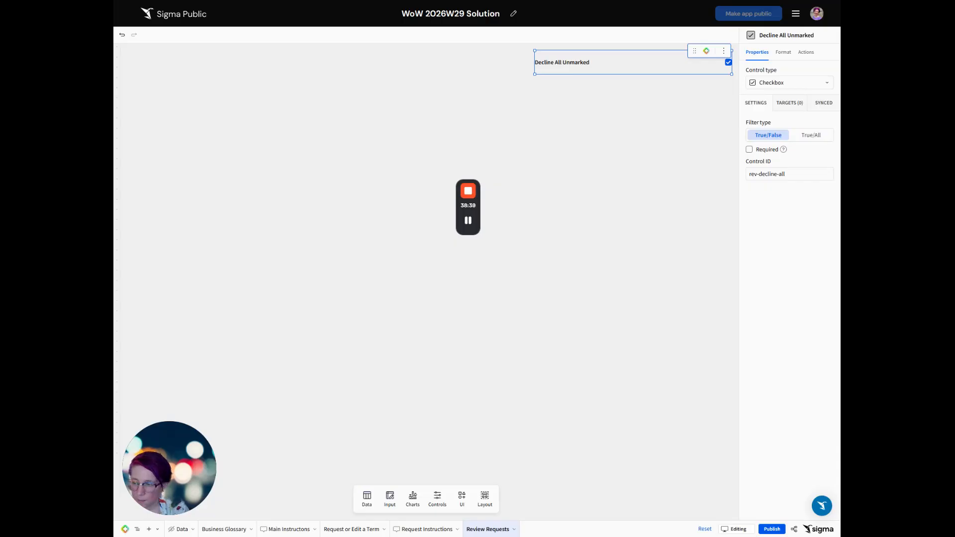
Create a linked input table from Review Parent with Request ID as row identifier, including Term ID, Domain, Term and Definition
click(182, 529)
scroll(322, 433, down, 8)
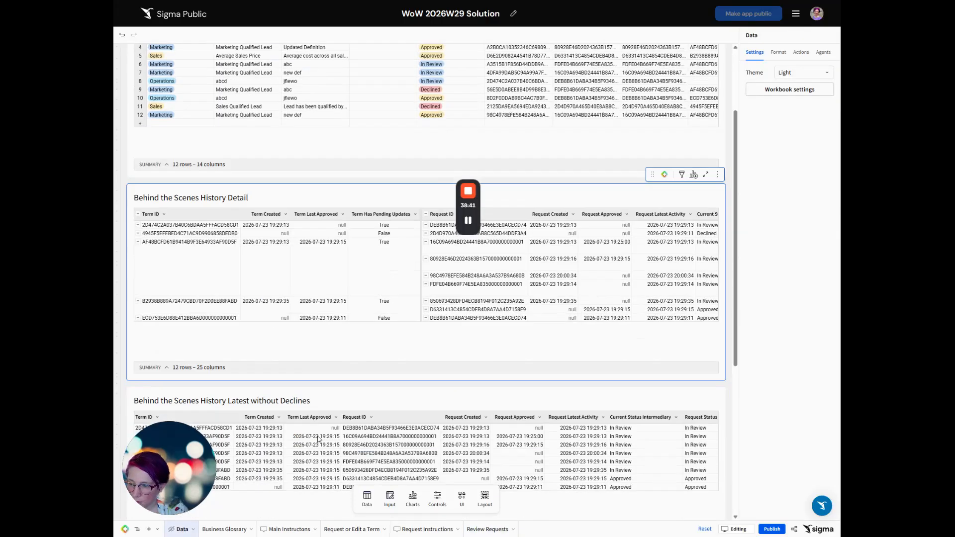
click(600, 281)
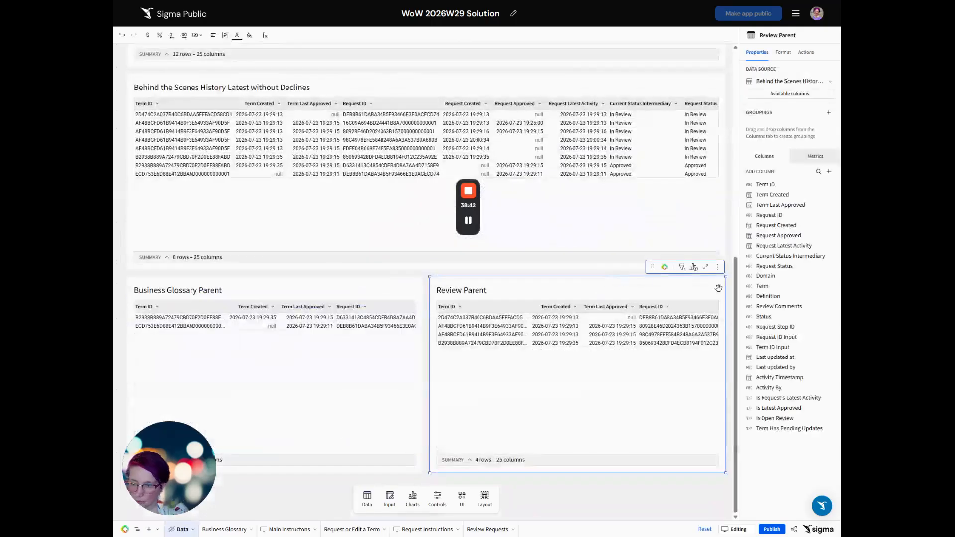
click(694, 268)
click(679, 334)
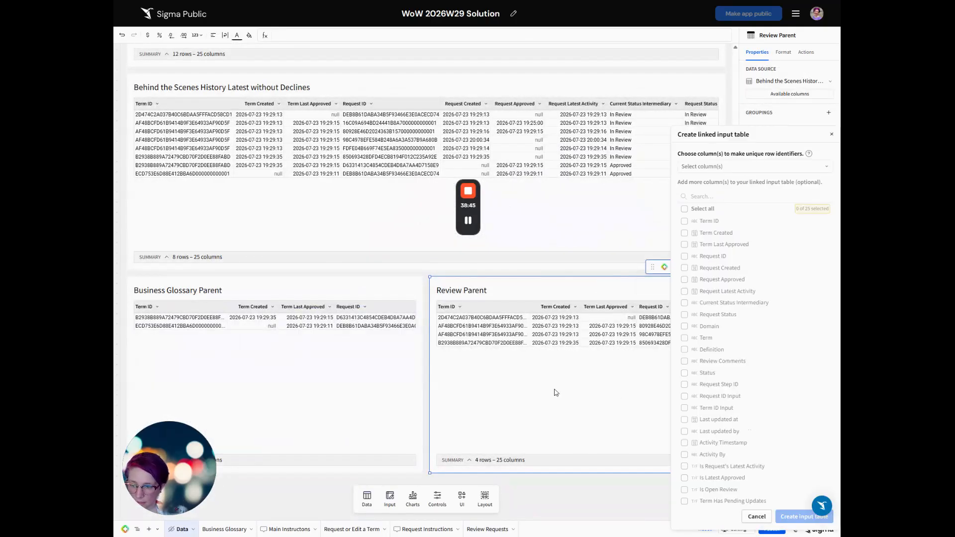
click(734, 166)
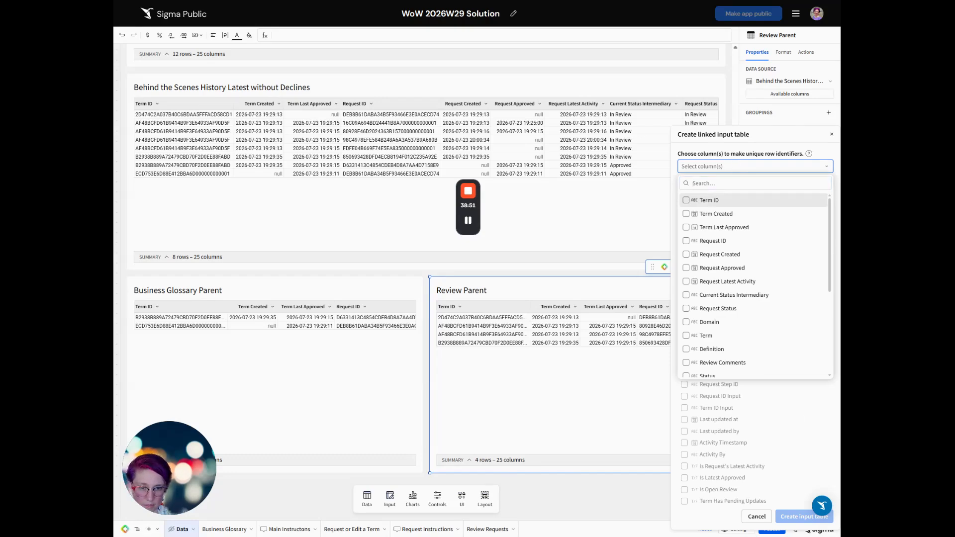
click(713, 240)
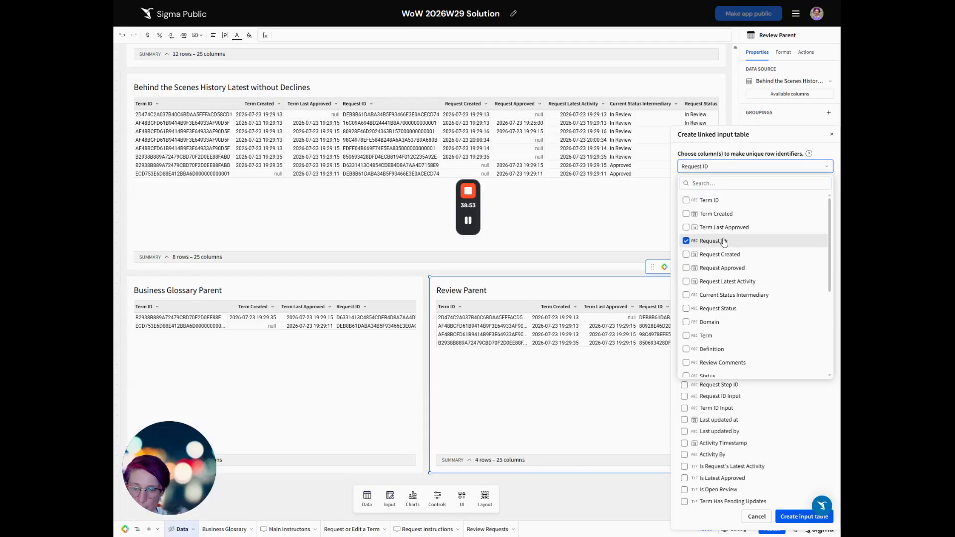
click(722, 514)
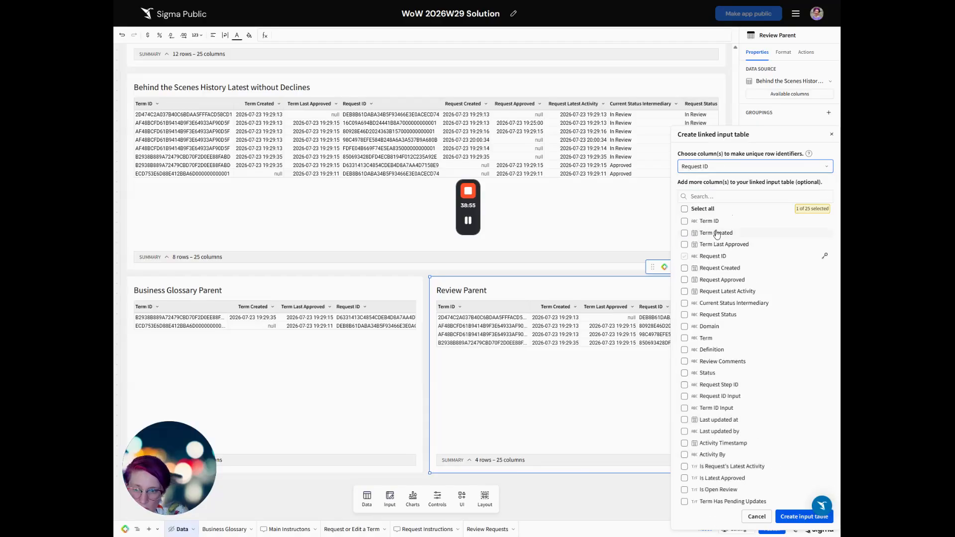
click(716, 327)
click(709, 338)
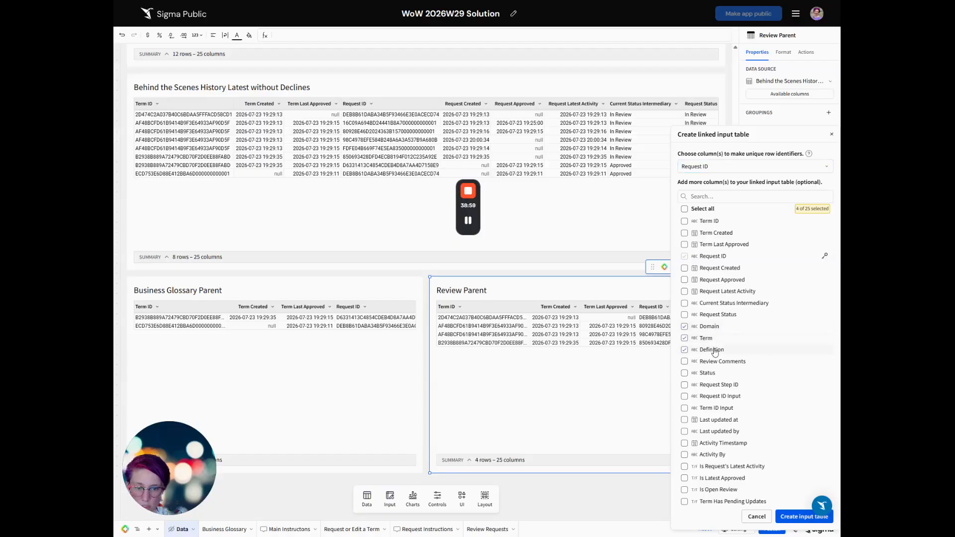
click(715, 223)
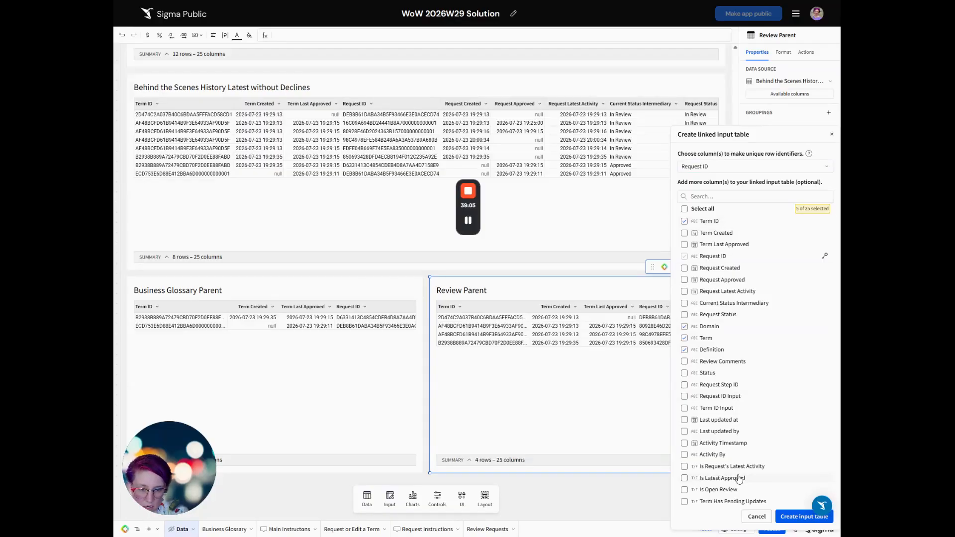
click(788, 519)
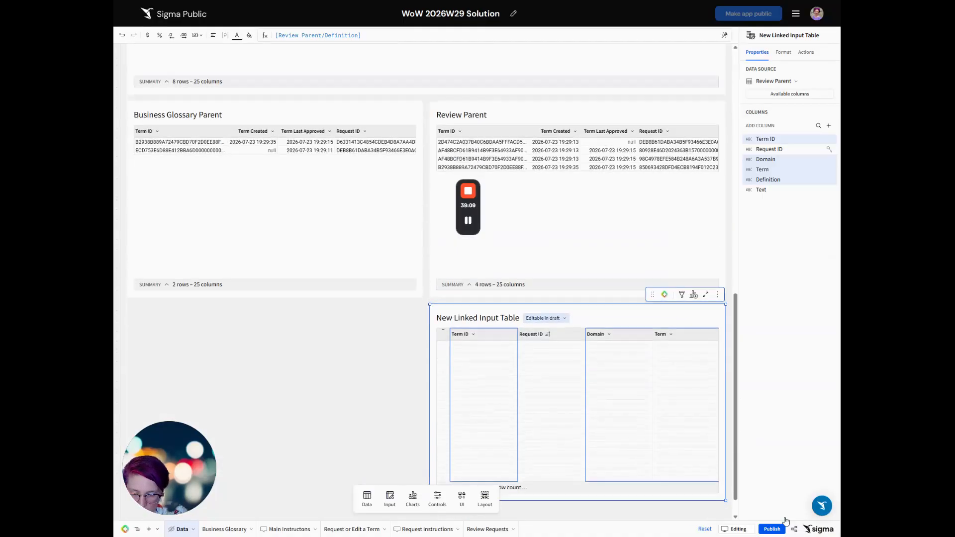
Move the linked input table to the Review Requests page and stretch it across the full page width
click(717, 267)
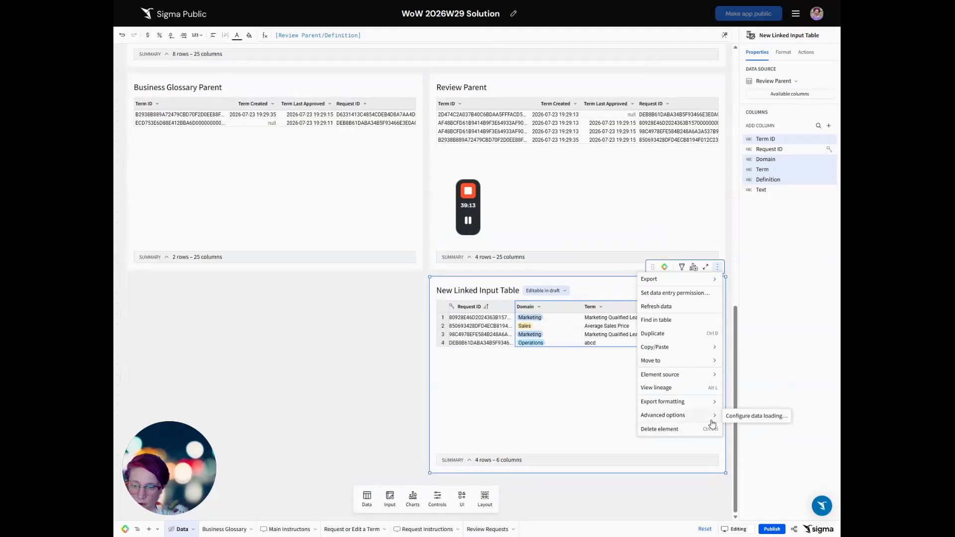
mouse_move(699, 361)
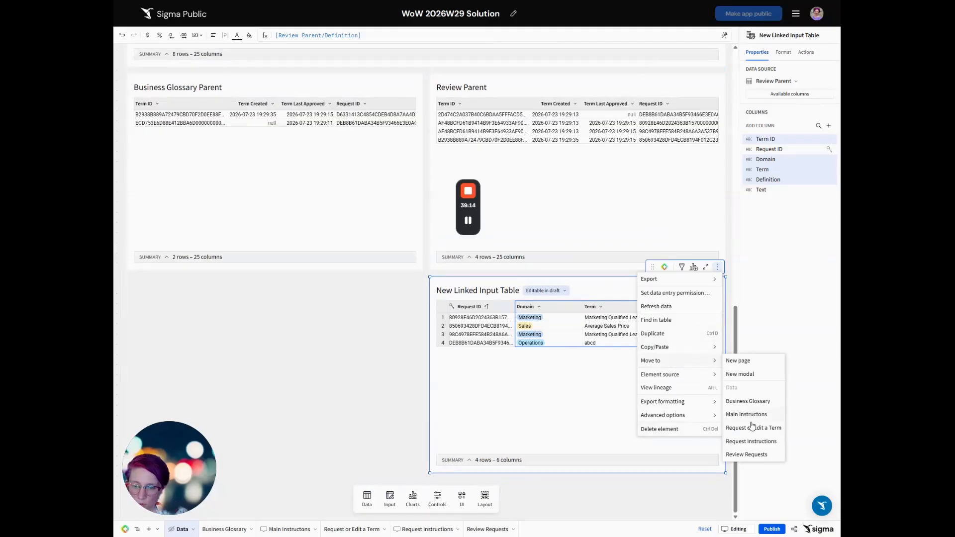
click(754, 453)
drag(433, 179, 121, 174)
Rename the linked input table as Review Requests LIT
double_click(170, 94)
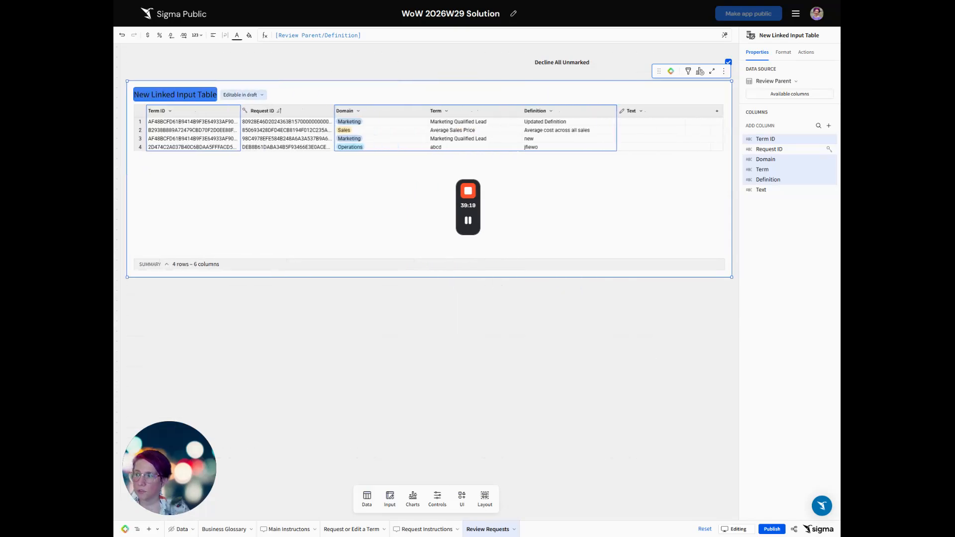
text(Review Re)
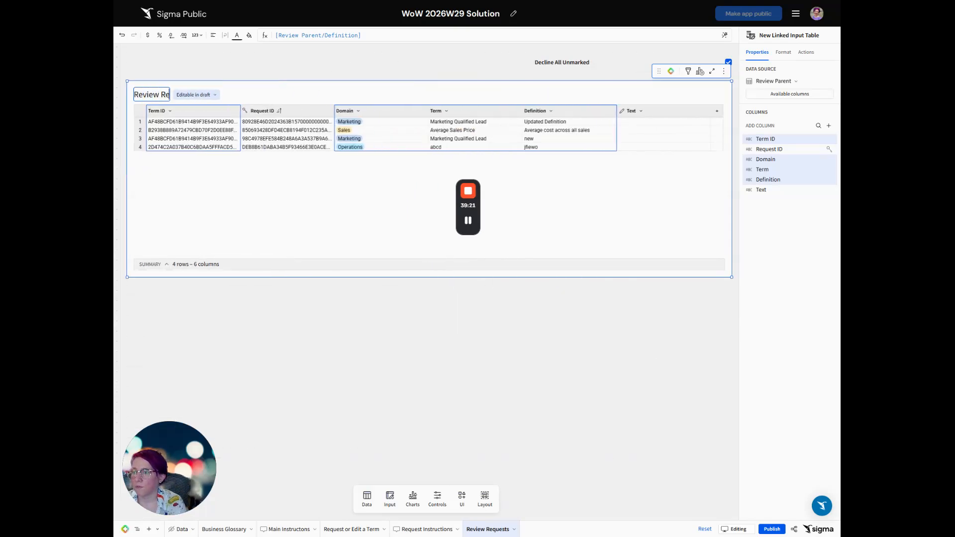
text(quests LIT)
key(Return)
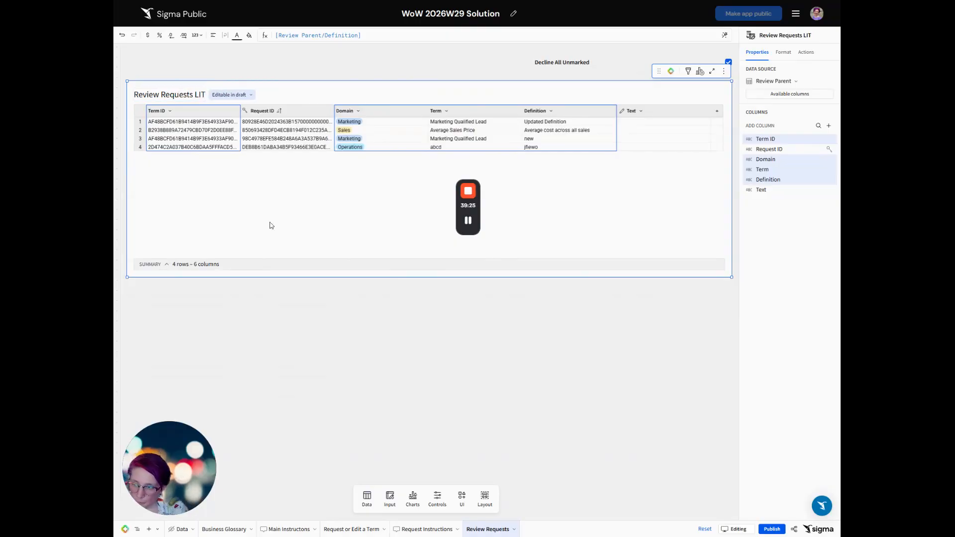
Hide the Term ID and Request ID columns in the Review Requests LIT table
click(202, 113)
shift+click(311, 110)
key(ctrl+shift+h)
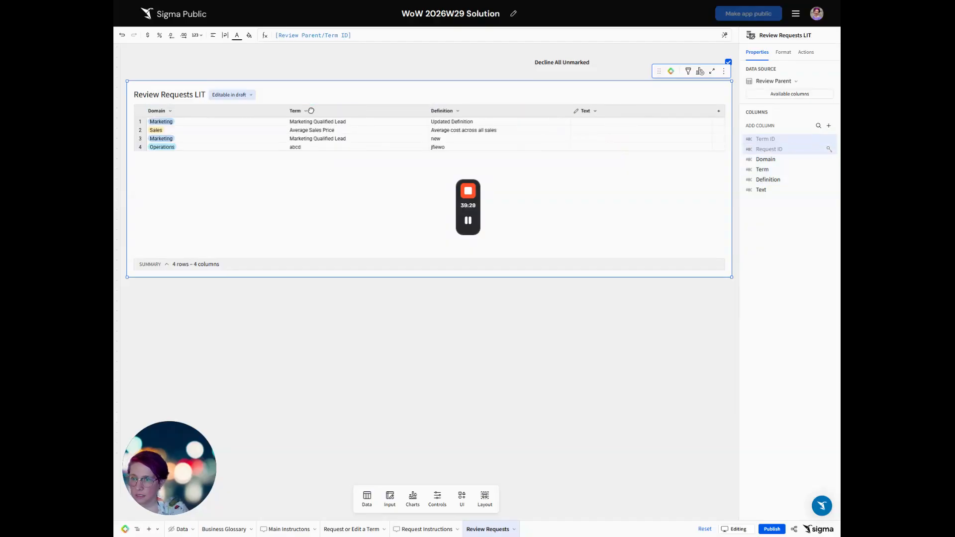
Rename the editable Text column in Review Requests LIT as Review Comments
double_click(585, 112)
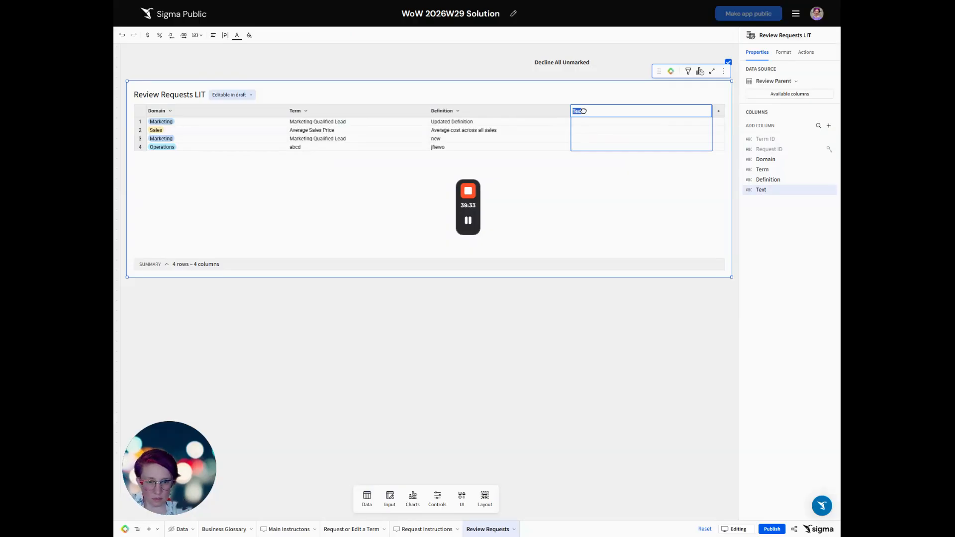
text(Review)
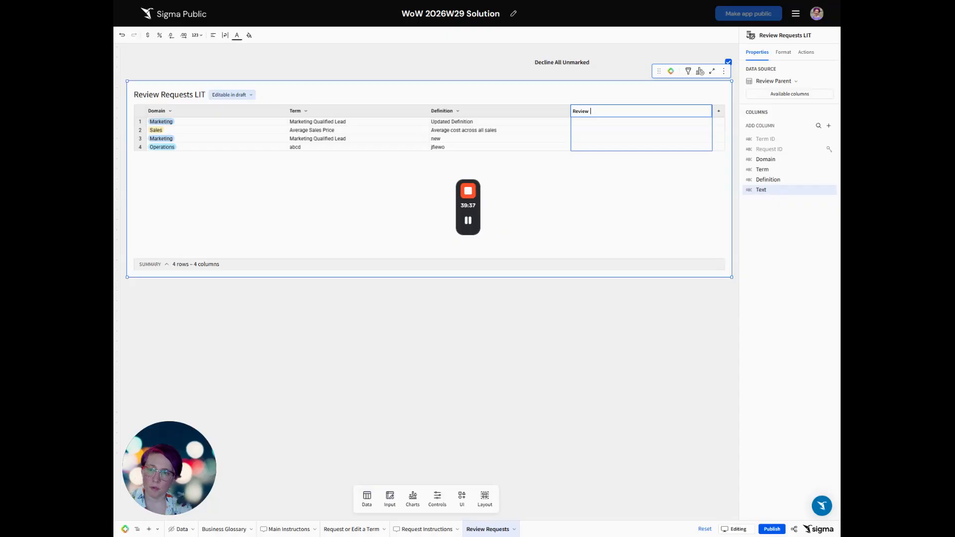
text( Comments)
key(Return)
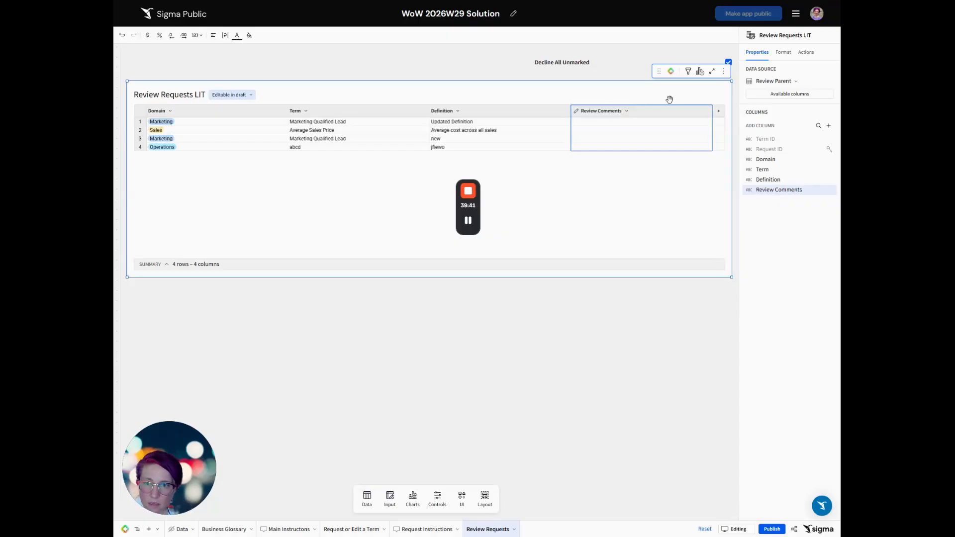
Add a checkbox column named Mark for Approval to the Review Requests LIT table
click(719, 111)
click(733, 180)
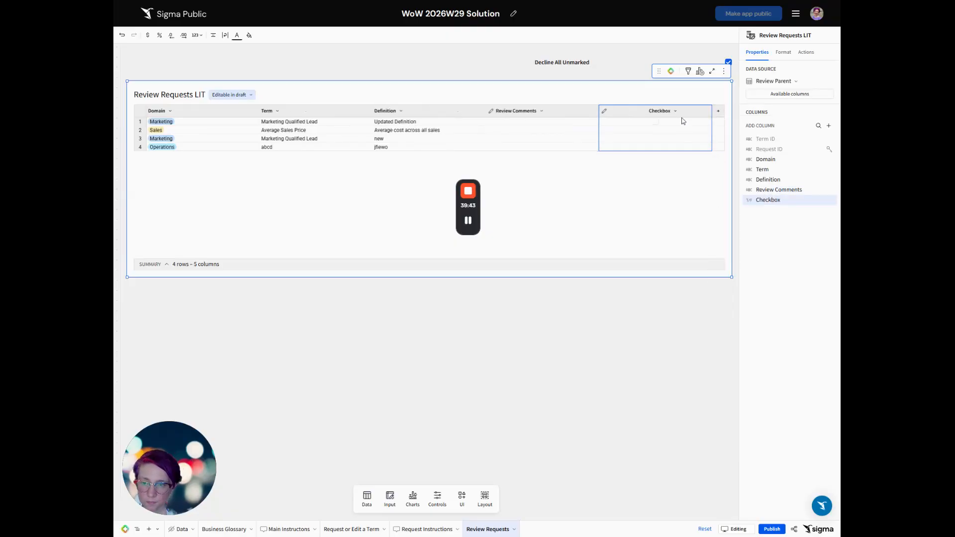
text(Mark)
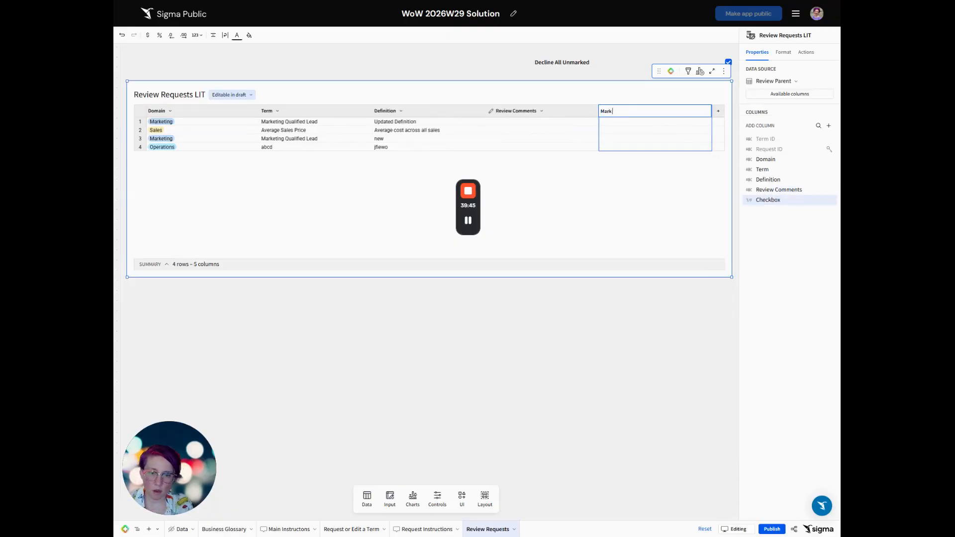
text( for Approval)
key(Return)
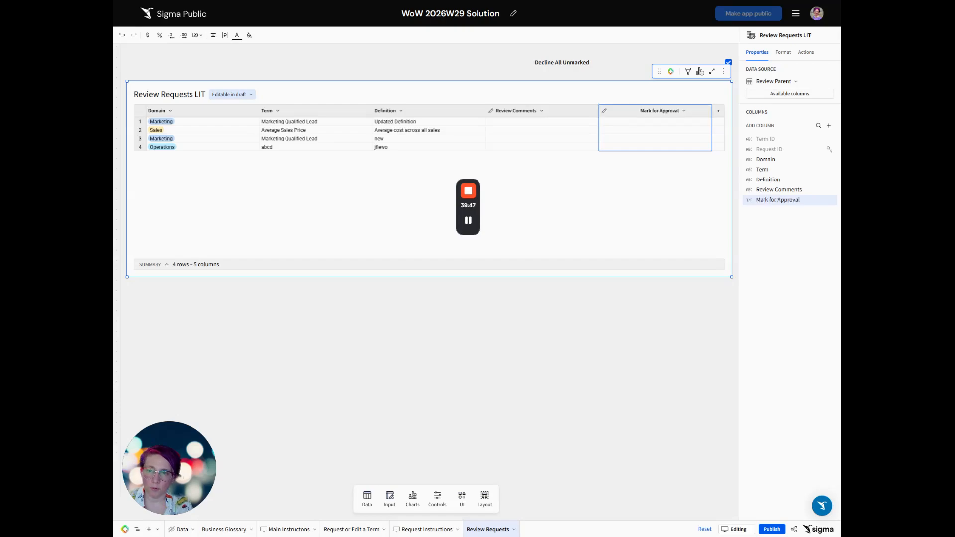
Add a calculation column to Review Requests LIT with the formula Coalesce(If([rev-decline-all], True, [Mark for Approval]), False)
click(718, 111)
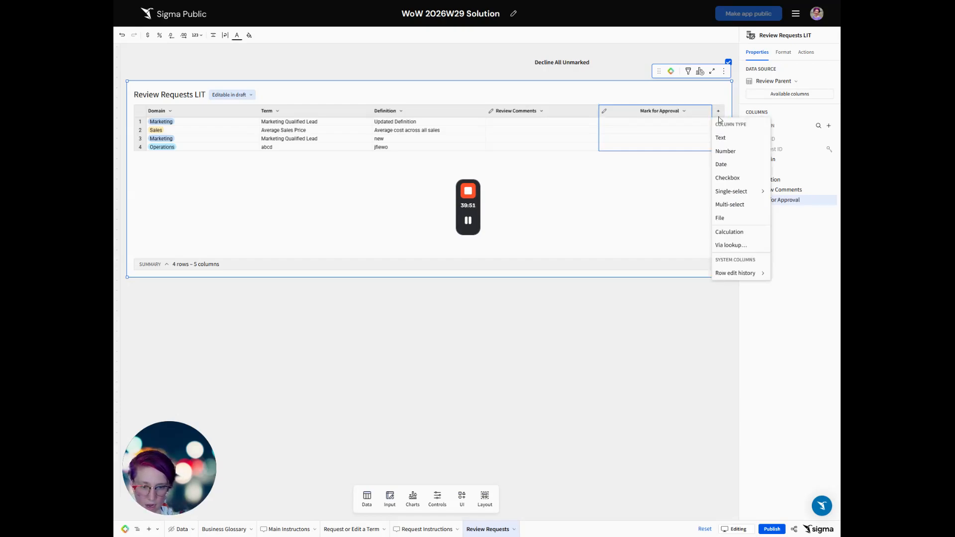
click(736, 232)
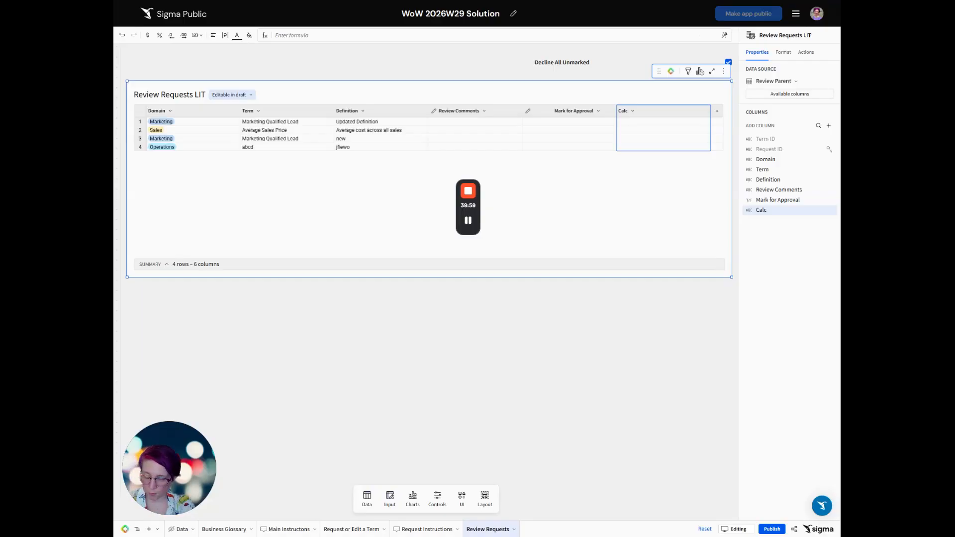
text(Coalesce(If([rev-decline-all], True, [Mark for Approval]), False))
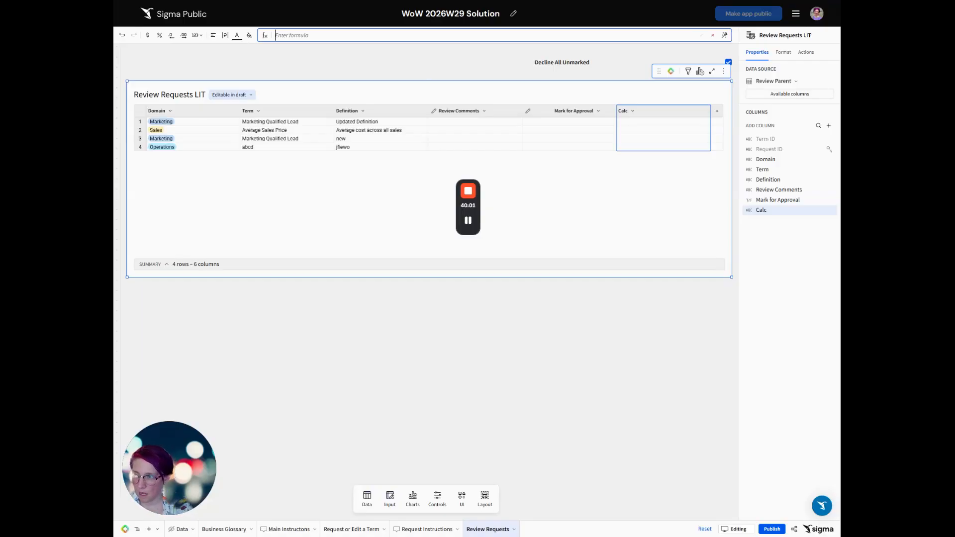
key(Return)
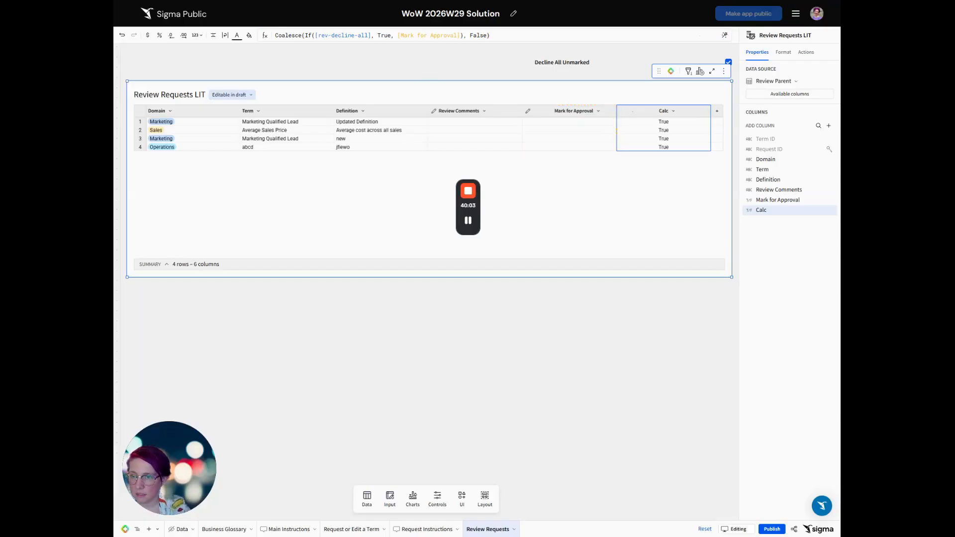
Rename the calculation column in Review Requests LIT as Marked for Review
double_click(664, 111)
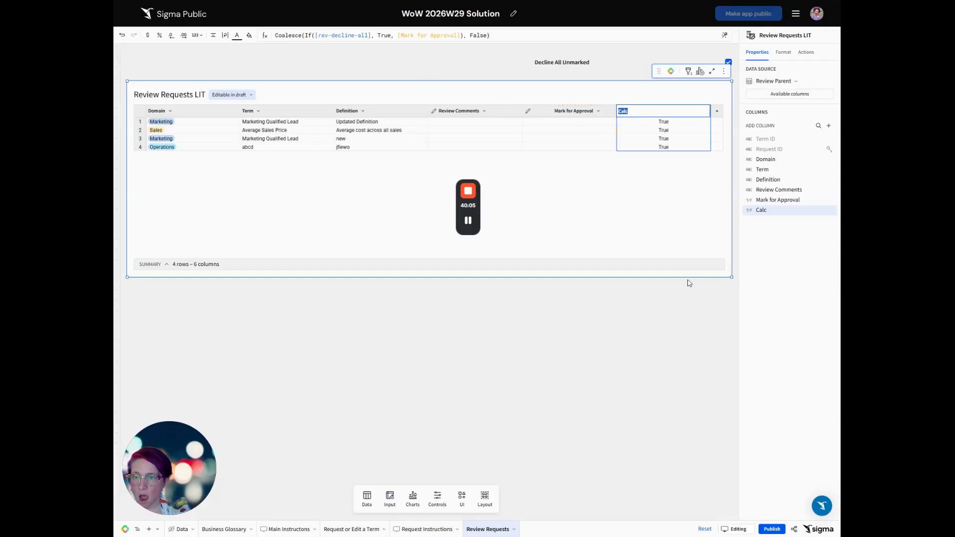
text(Marke)
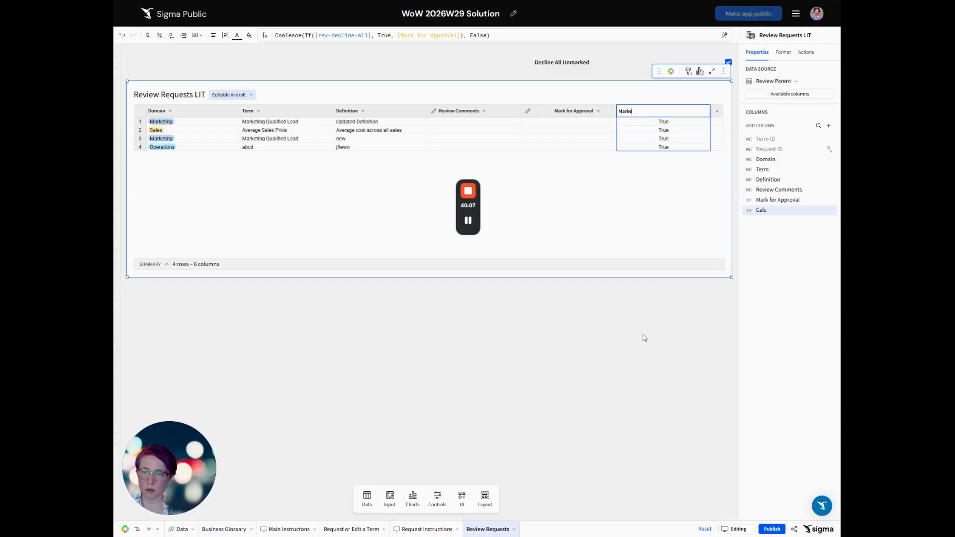
text(d for Review)
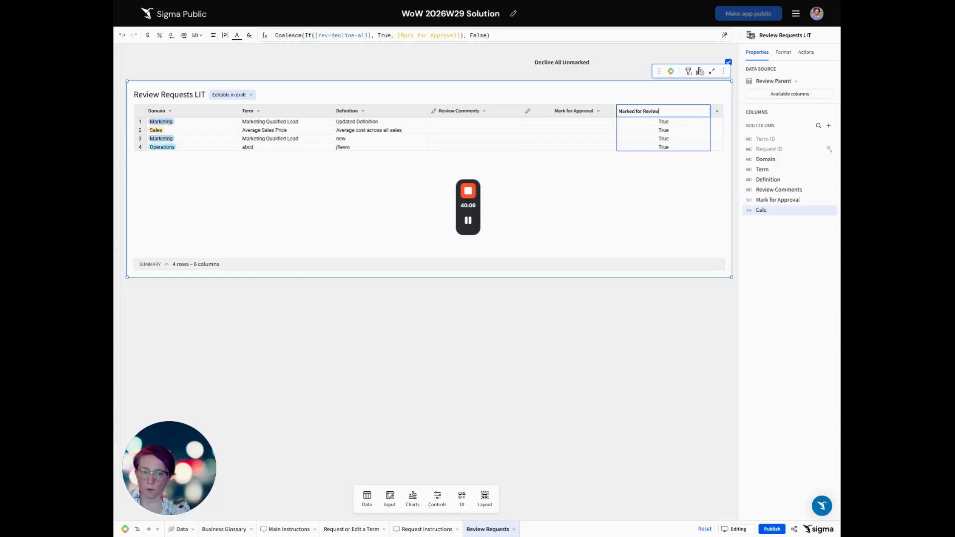
key(Return)
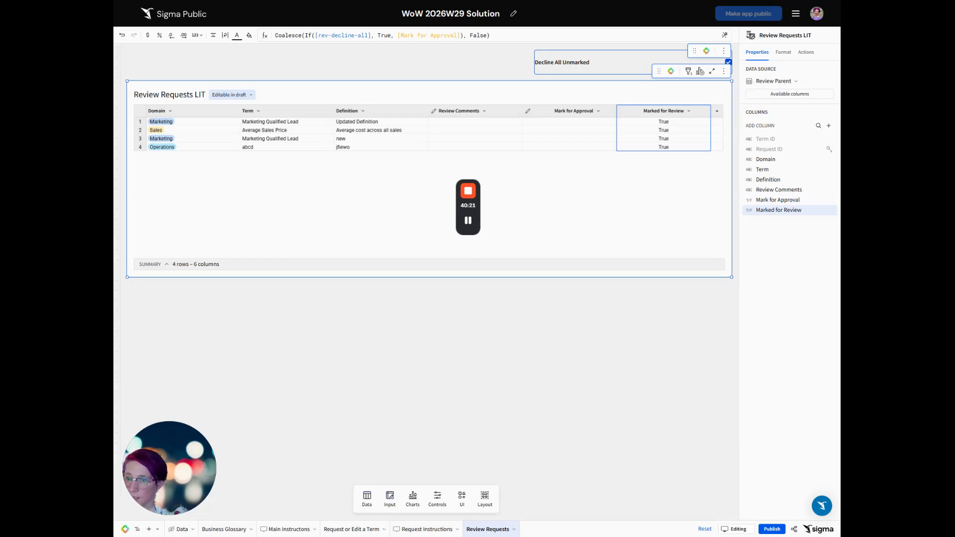
Clear Decline All Unmarked and mark the Average Sales Price and abcd requests for approval
click(730, 62)
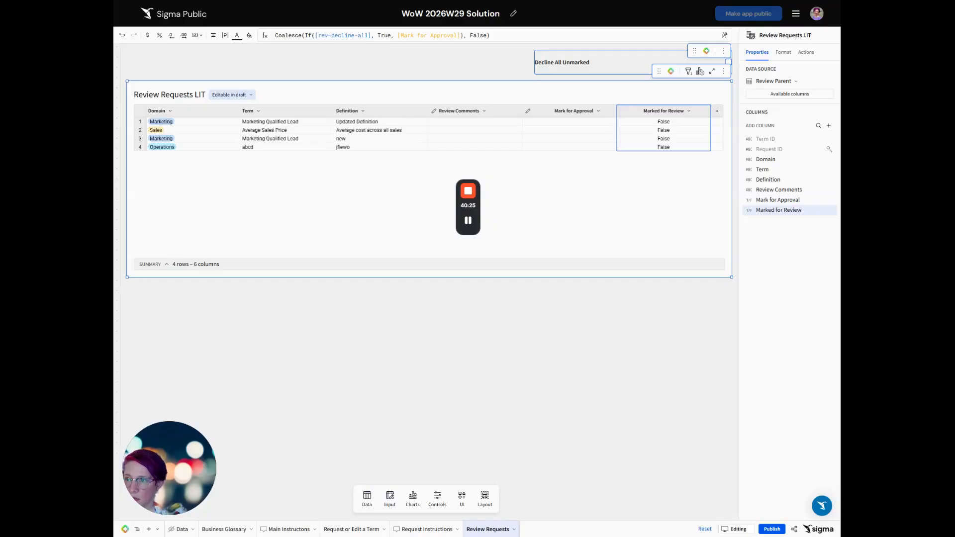
click(569, 130)
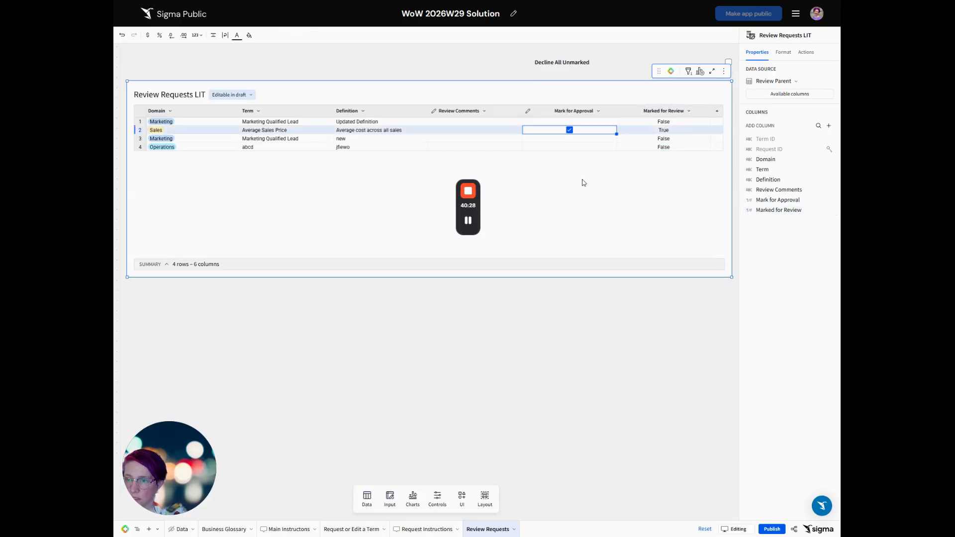
click(570, 147)
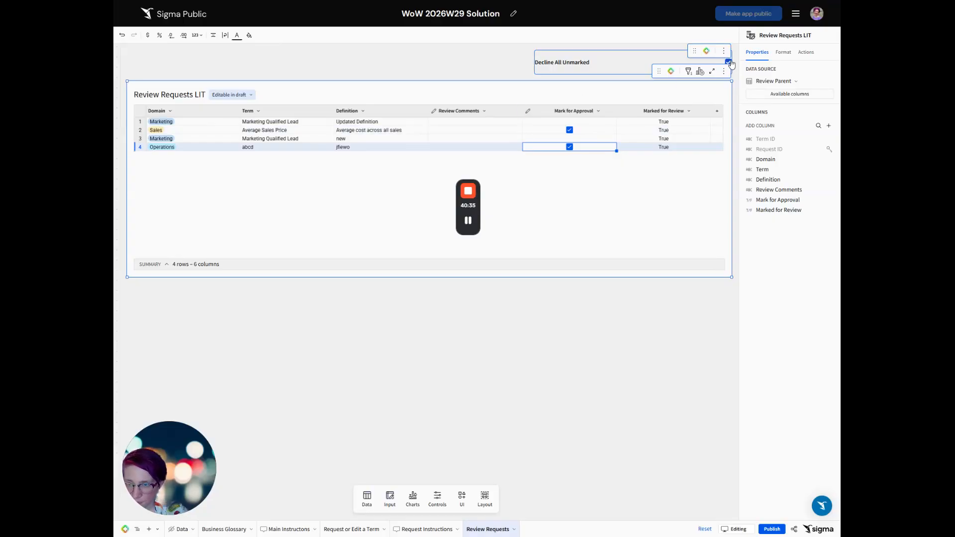
Hide the Marked for Review column in the Review Requests LIT table
click(660, 107)
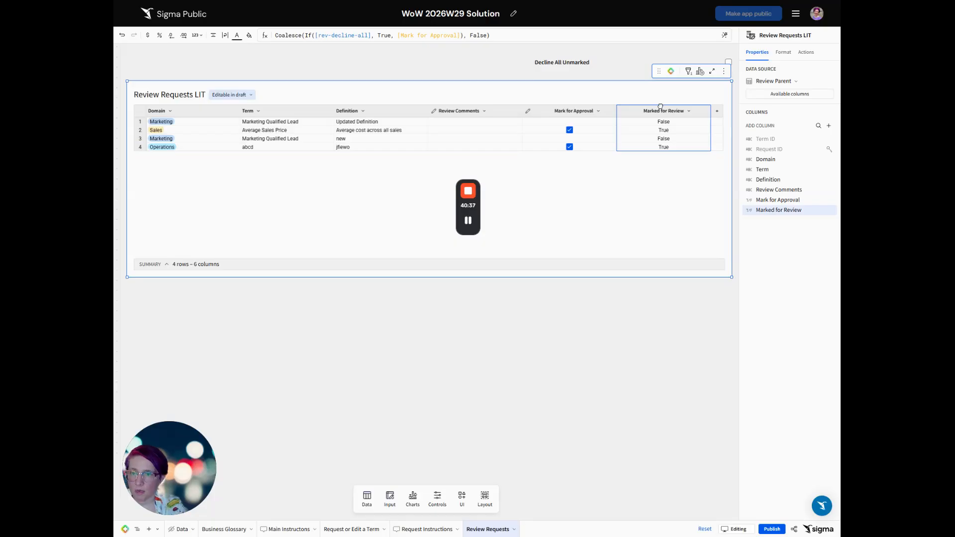
key(Delete)
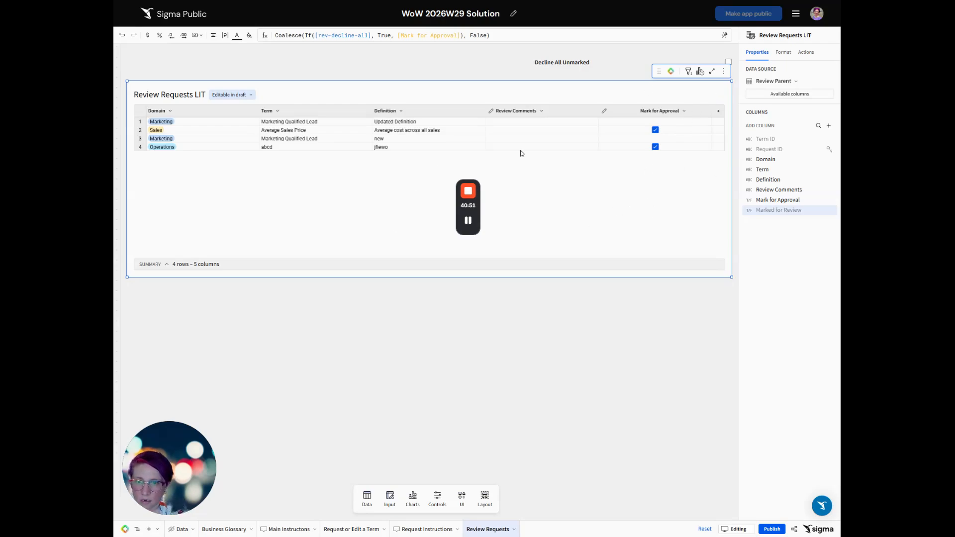
Add an action to the Domain selection sequence of Review Requests LIT, with the condition that Mark for Approval is null
click(807, 53)
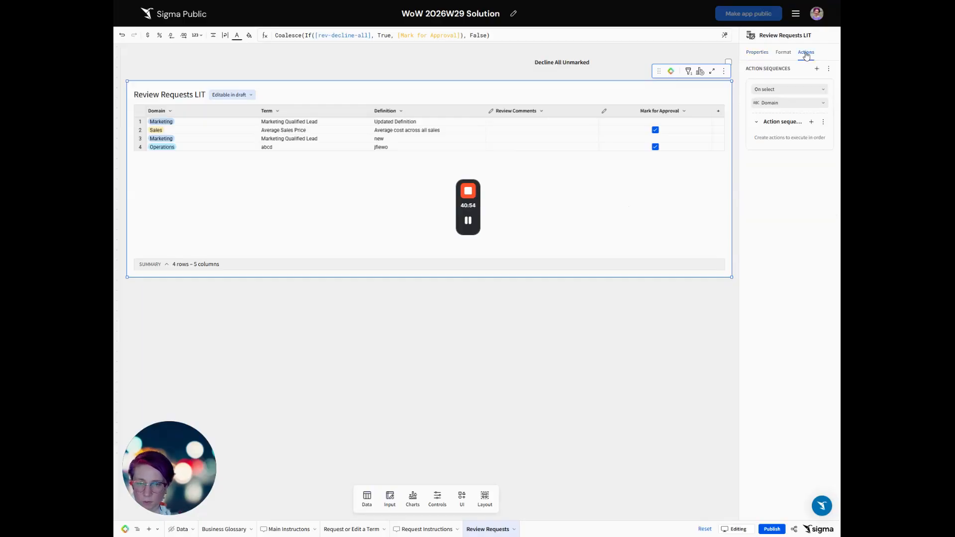
click(810, 123)
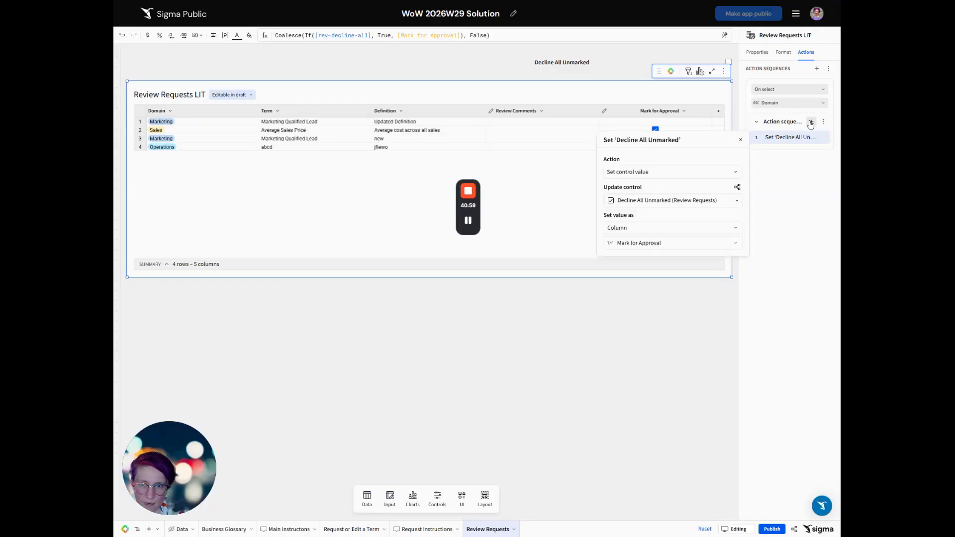
click(823, 125)
click(801, 138)
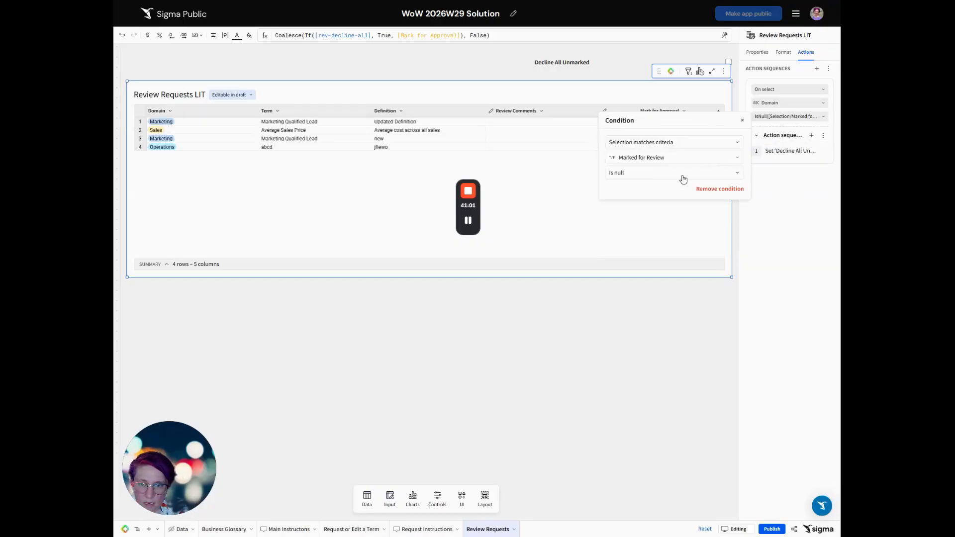
click(632, 160)
click(640, 273)
click(631, 173)
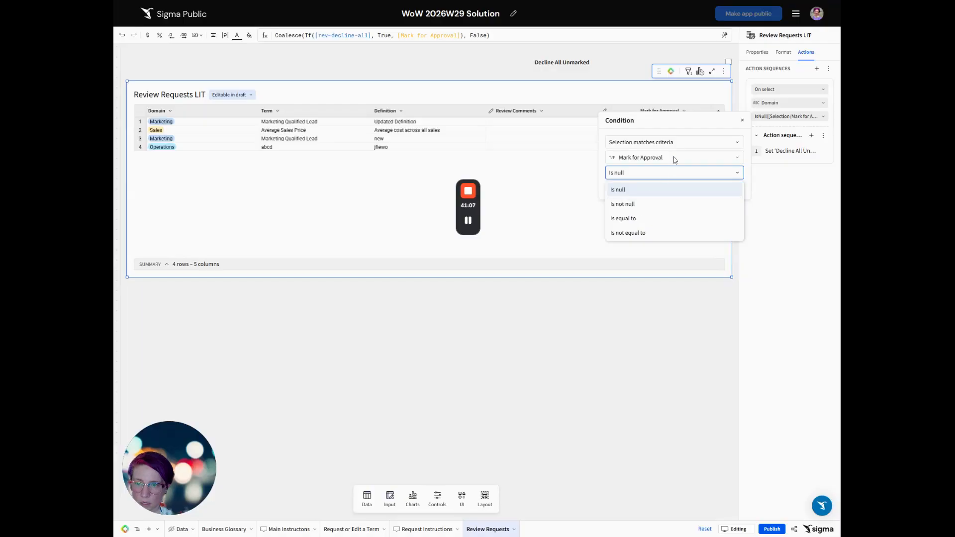
click(685, 129)
Change the sequence's action to Update row(s) in Review Requests LIT
click(796, 157)
click(796, 157)
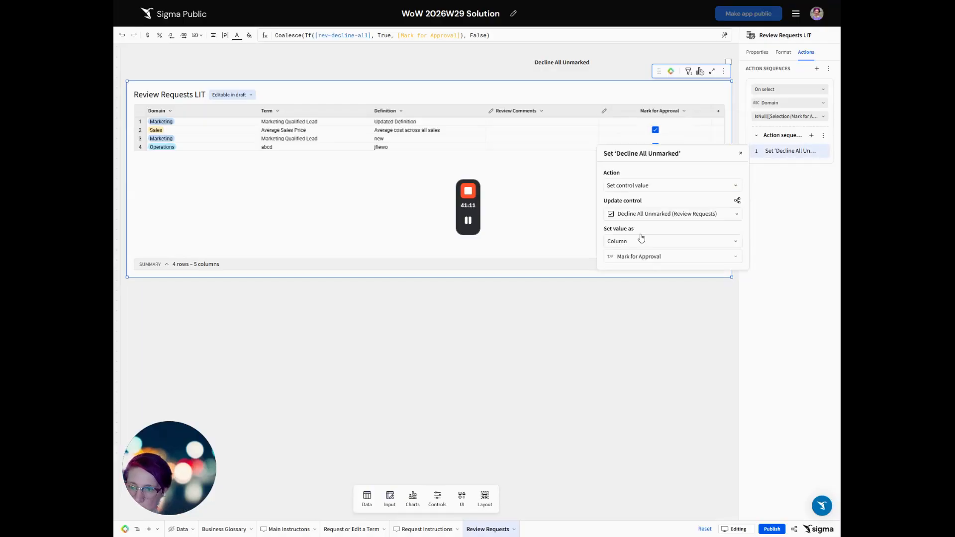
click(646, 185)
scroll(647, 315, down, 5)
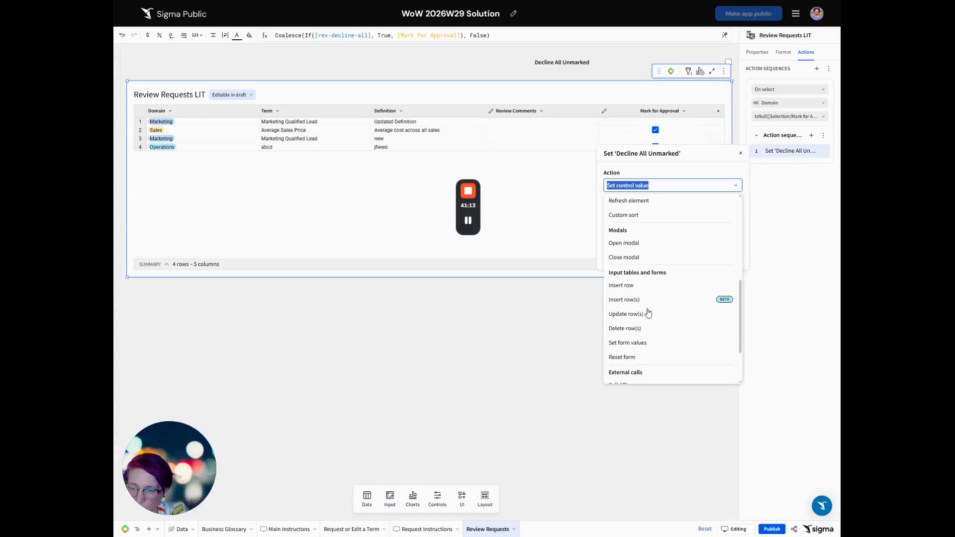
click(626, 314)
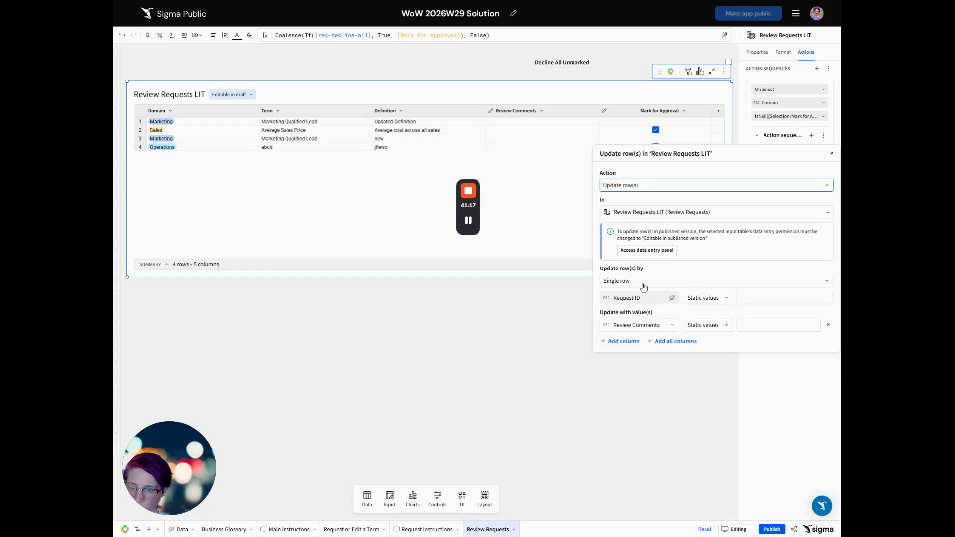
Identify the rows to update by the formula [Selection/Request ID] = [Request ID]
click(644, 286)
click(628, 312)
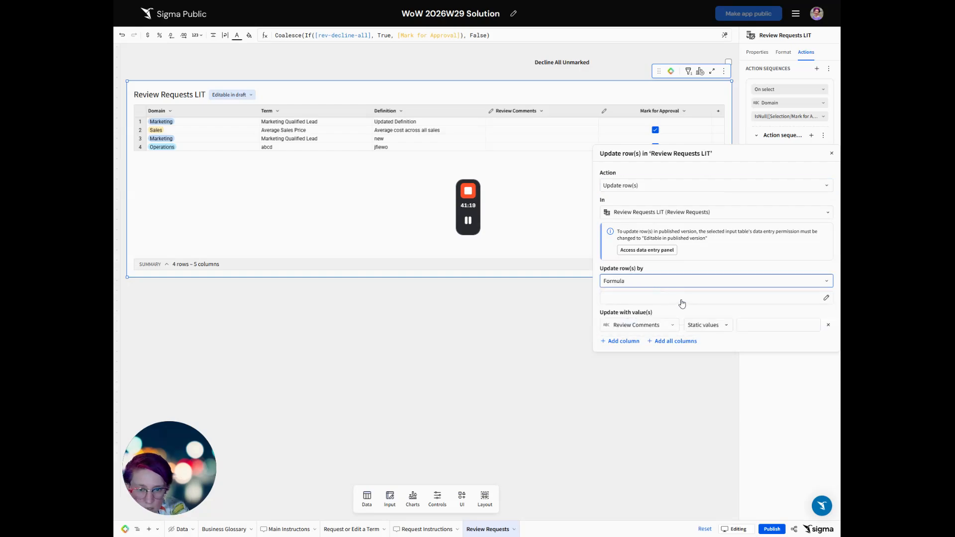
click(680, 301)
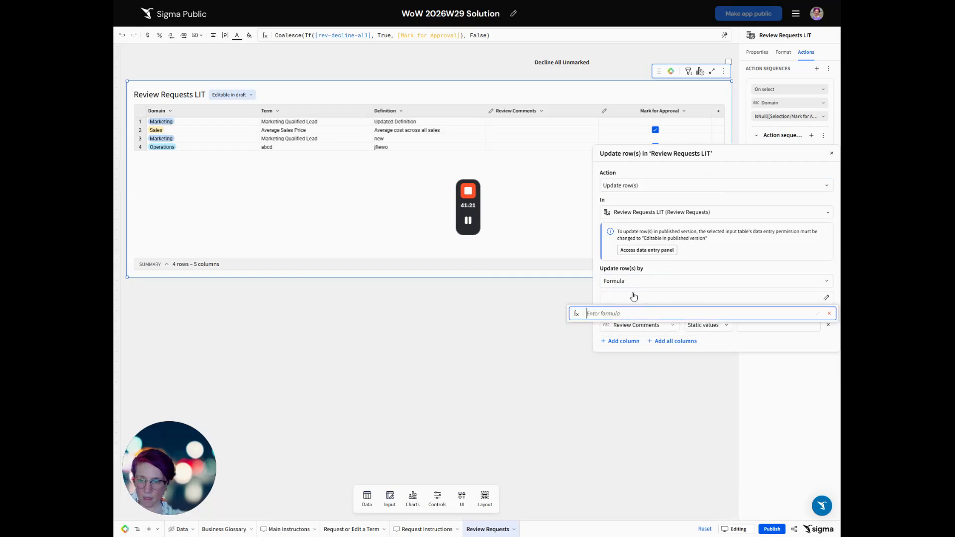
text([Selection/)
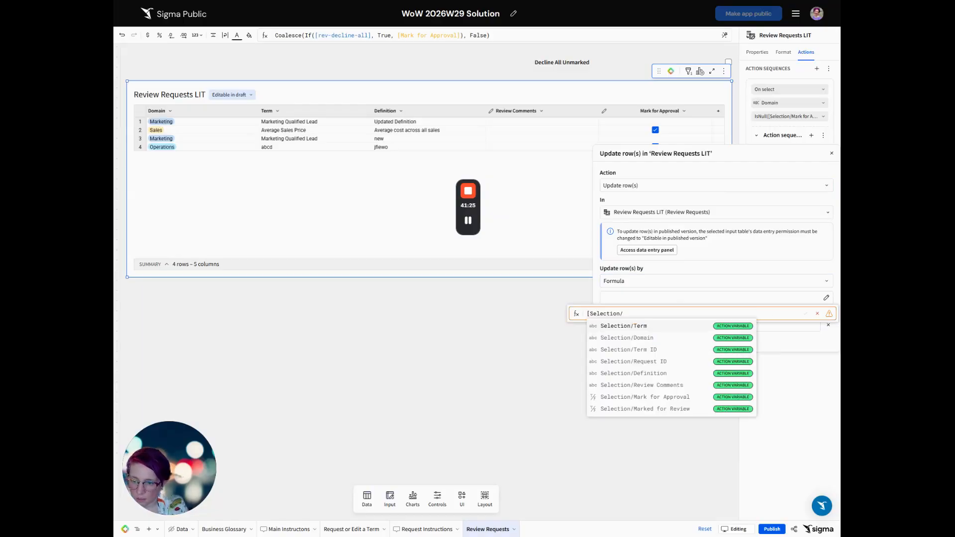
key(Down)
key(Down)
key(Down)
key(Return)
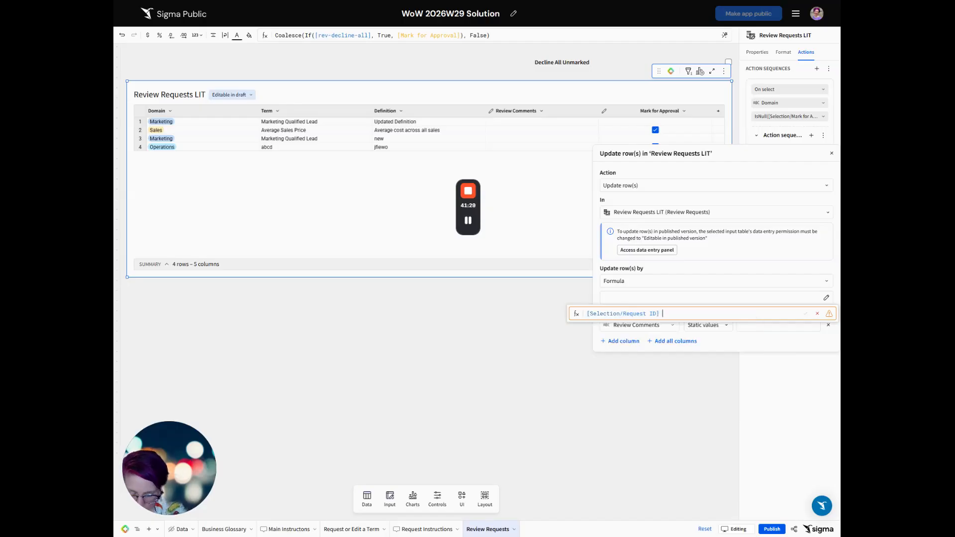
text(= reque)
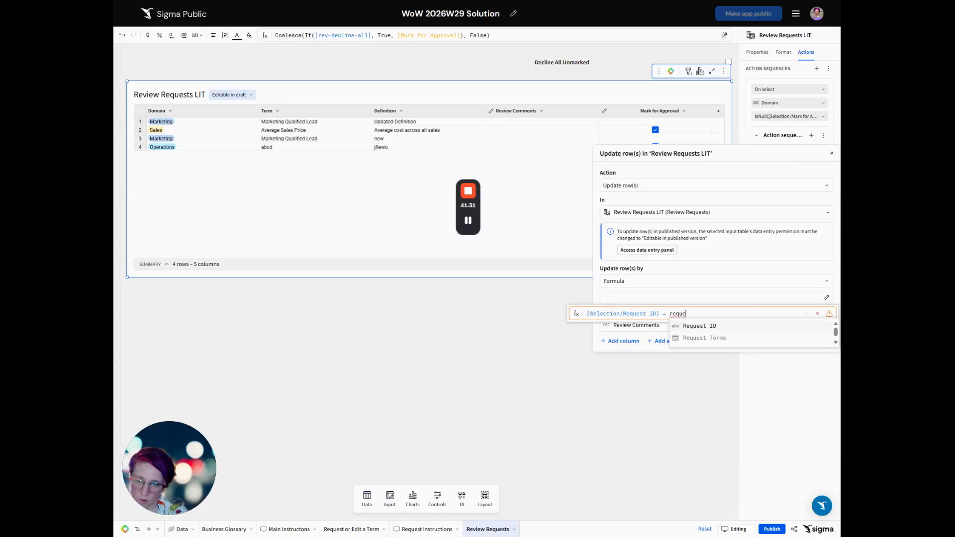
key(Return)
key(Return)
Make the update action set Mark for Approval to the static value True
click(655, 324)
click(630, 373)
click(701, 327)
click(704, 341)
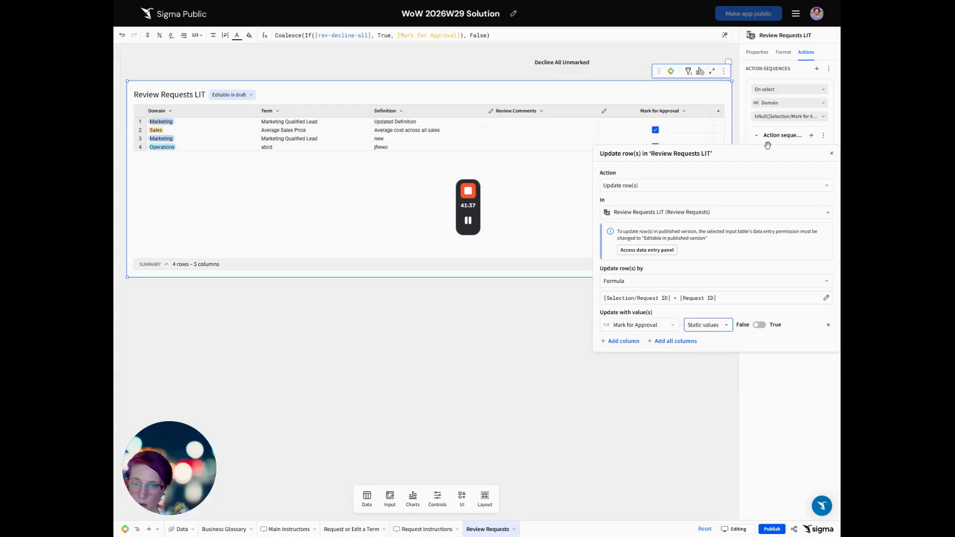
click(759, 325)
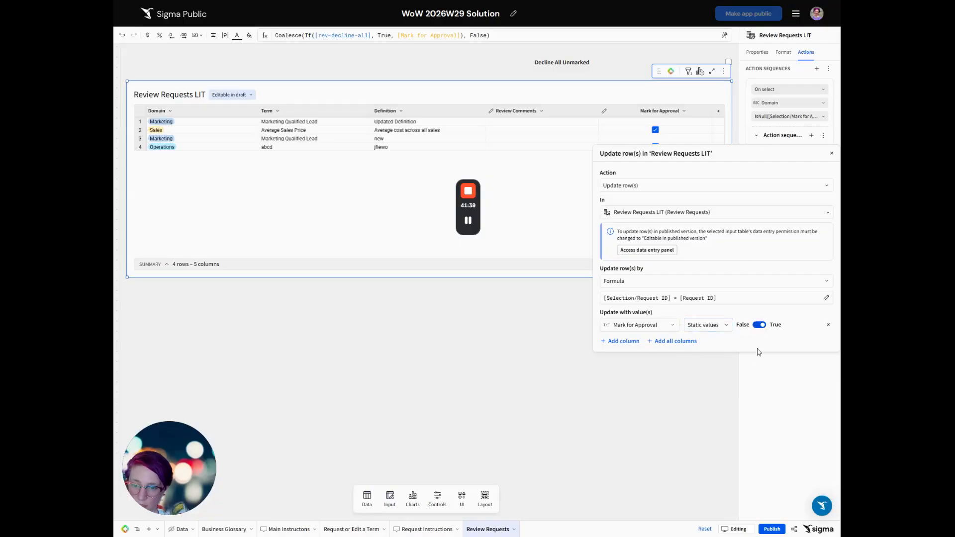
click(763, 385)
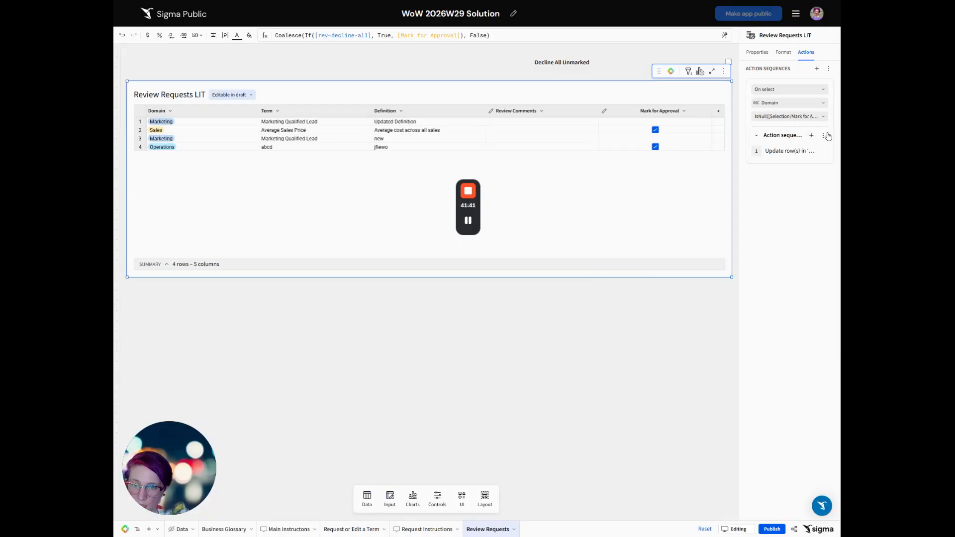
Duplicate the action sequence, set the copy's condition to Mark for Approval is equal to False, and check its update action
click(823, 135)
click(806, 172)
click(778, 208)
click(631, 264)
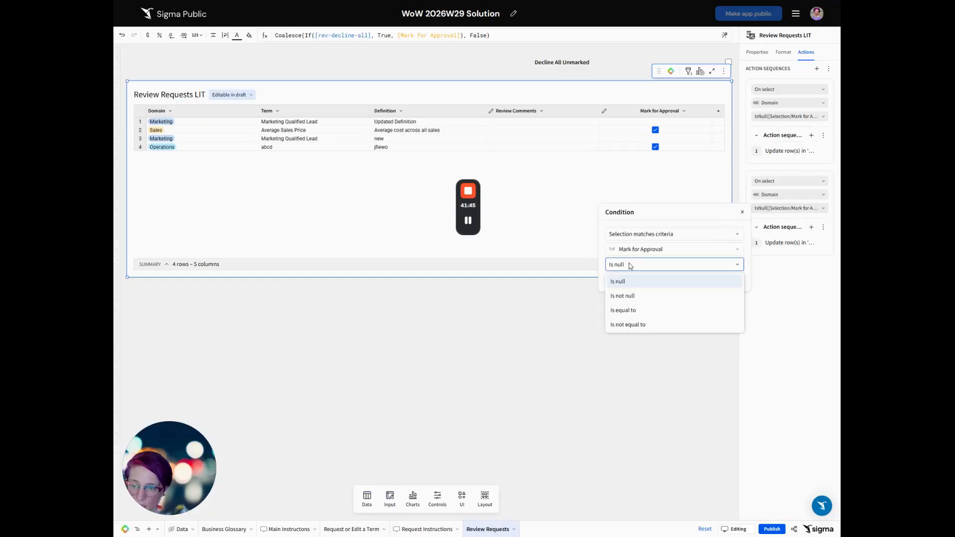
click(632, 309)
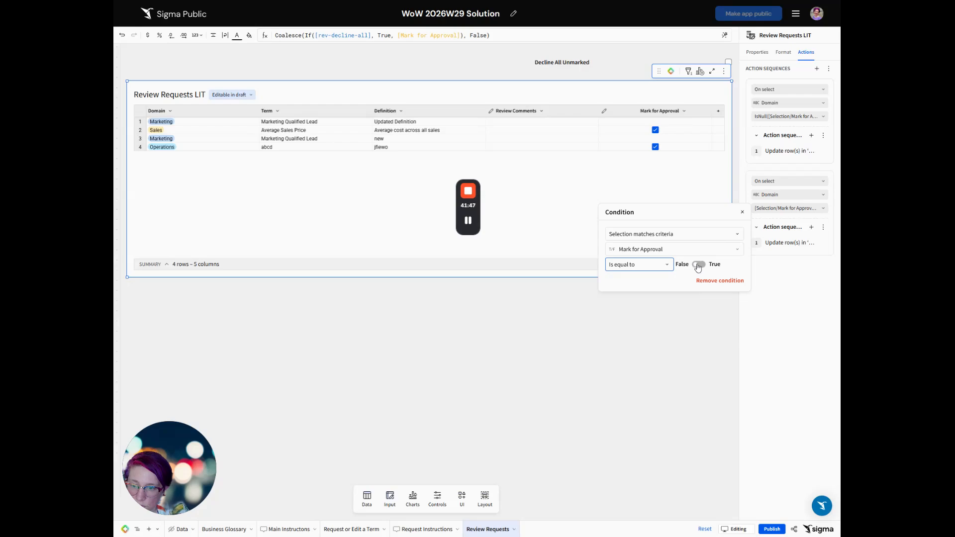
click(790, 243)
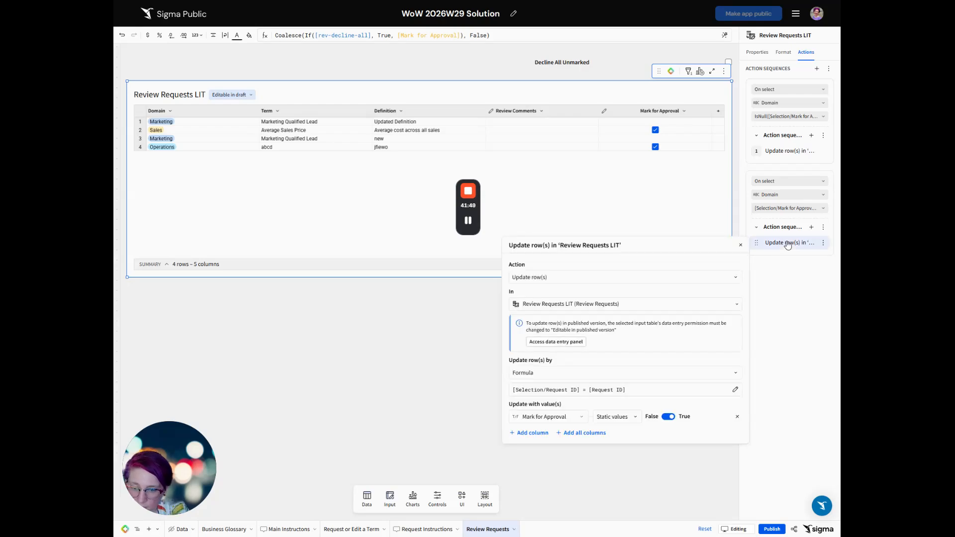
click(786, 337)
Duplicate the second action sequence, set the copy's condition to Mark for Approval is equal to True, and open its update action
click(823, 227)
click(792, 258)
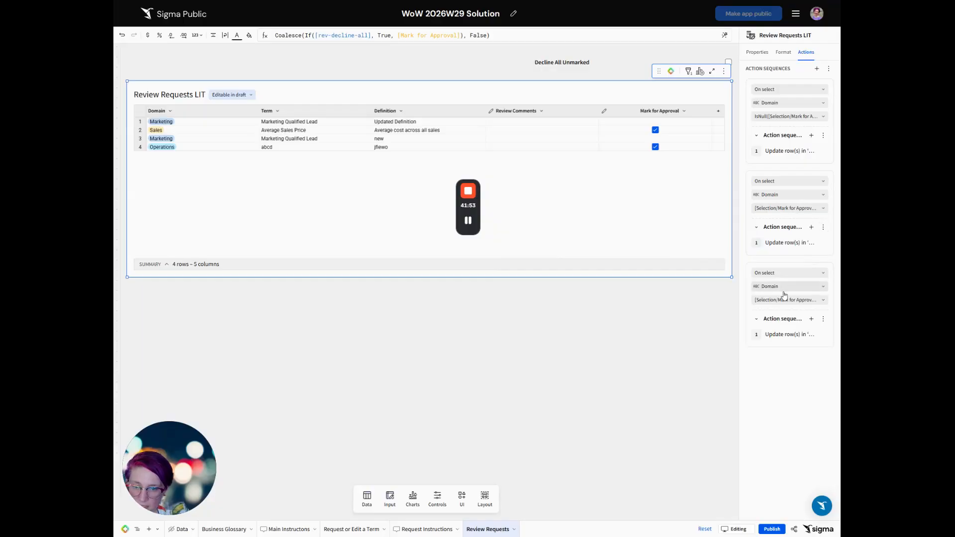
click(786, 300)
click(698, 356)
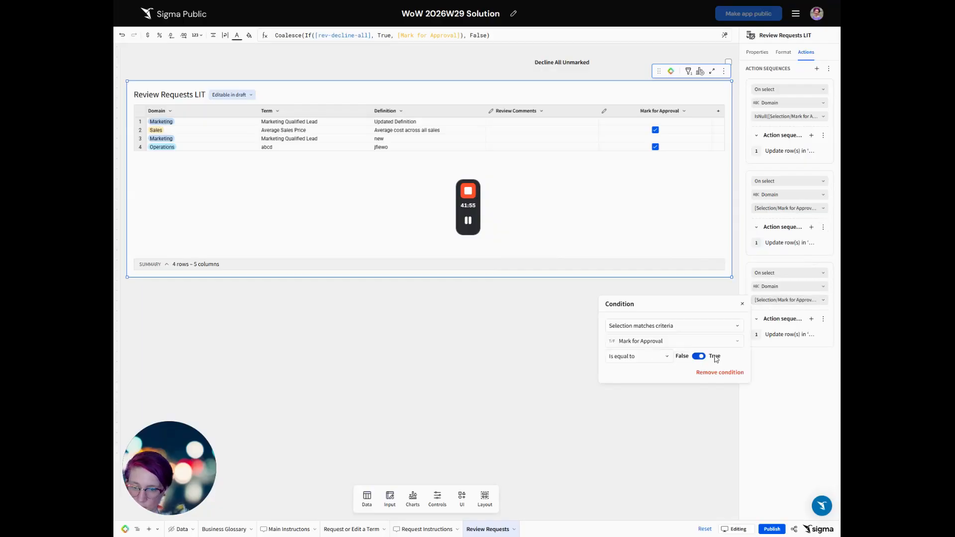
click(791, 335)
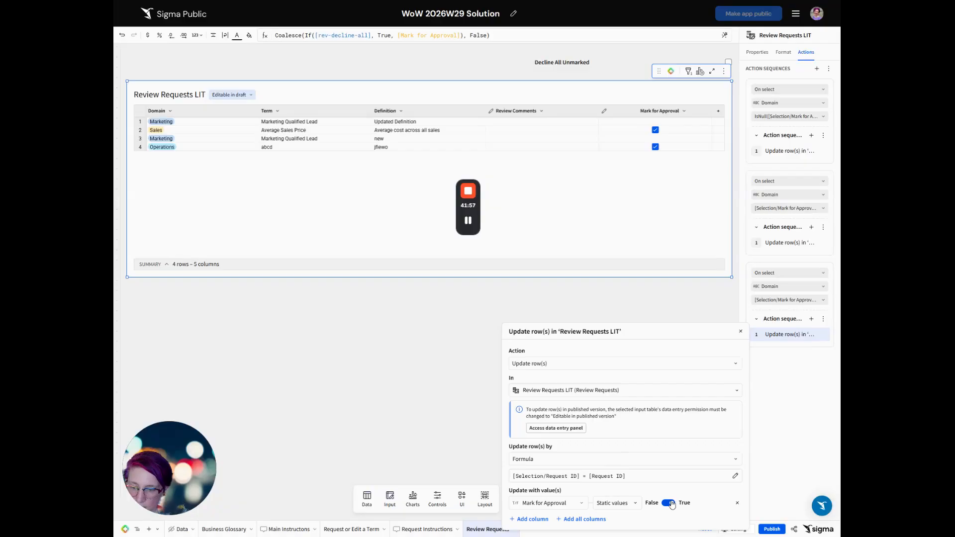
click(777, 422)
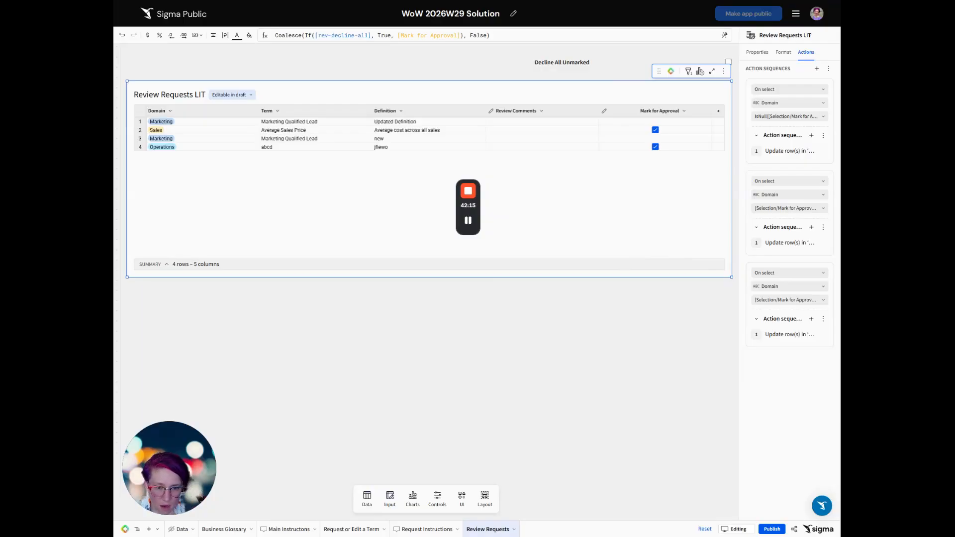
Add a new summary to the Review Requests LIT table with the formula CountIf([Mark for Approval])
click(155, 265)
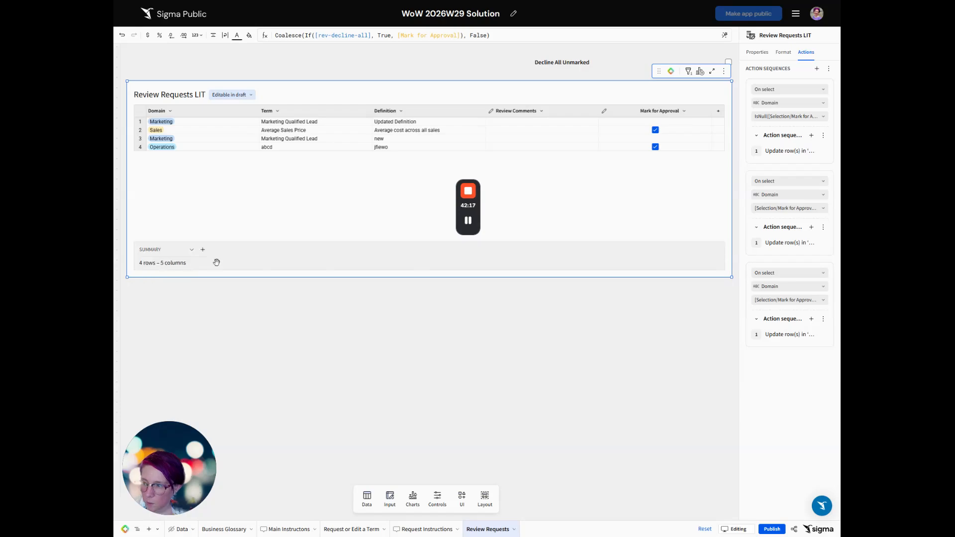
click(203, 250)
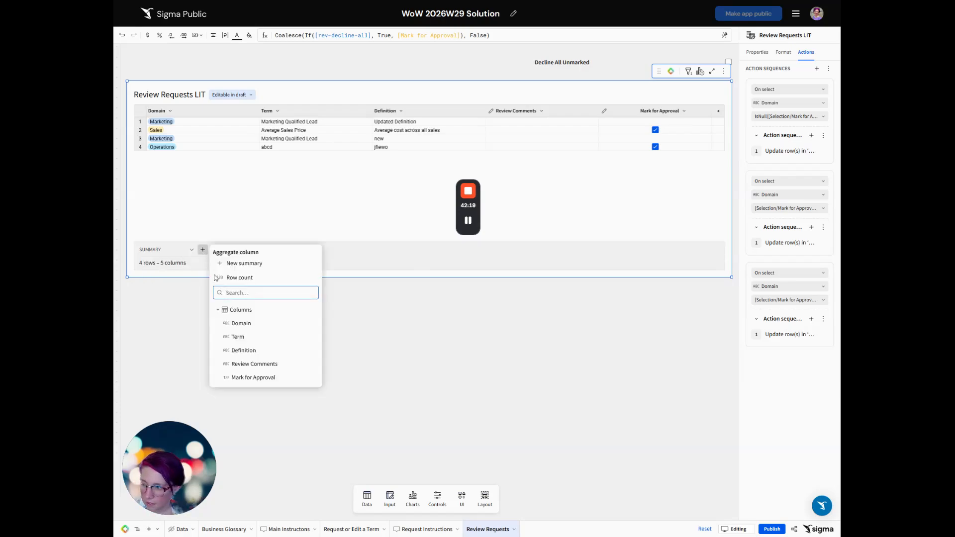
click(245, 263)
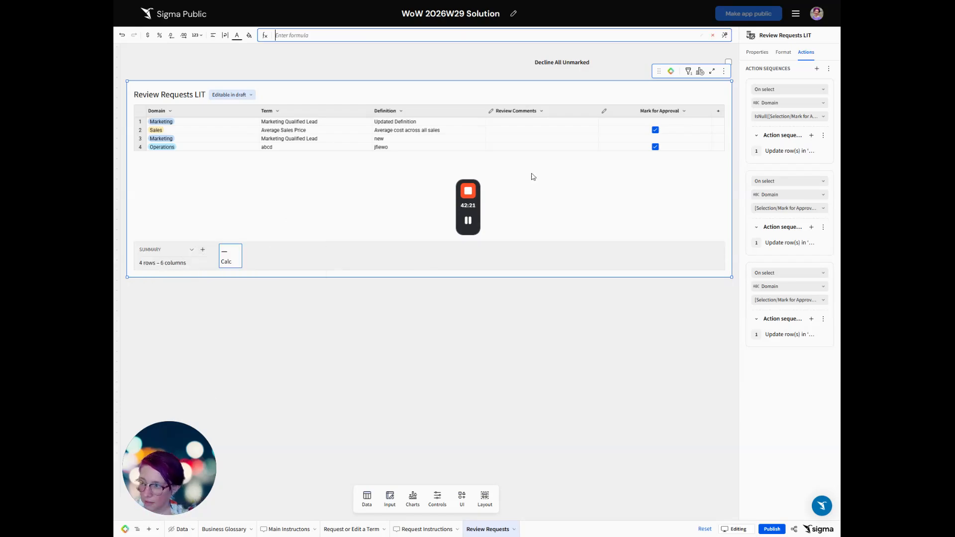
key(Escape)
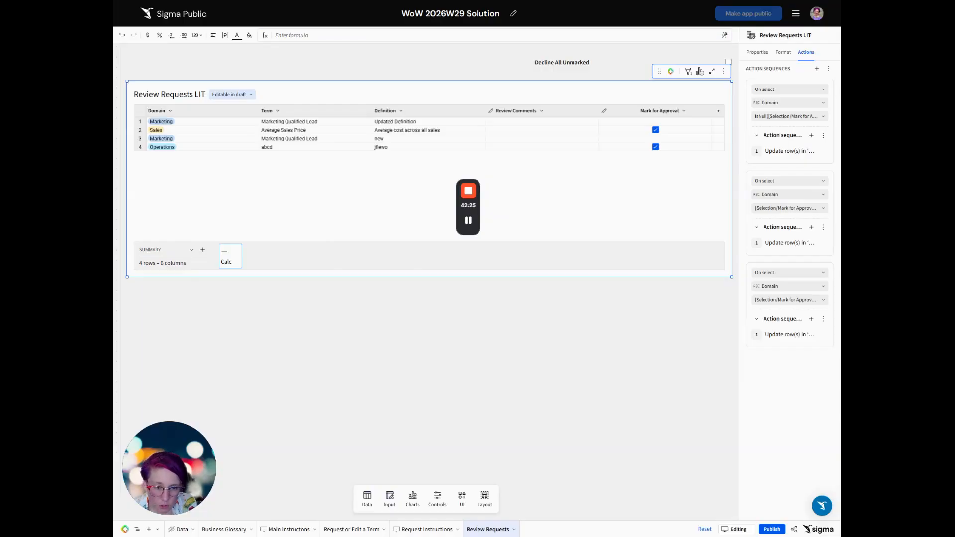
text(CountIf([Mark for Approval]))
key(Return)
Rename the new summary "# Marked for Approve"
double_click(256, 262)
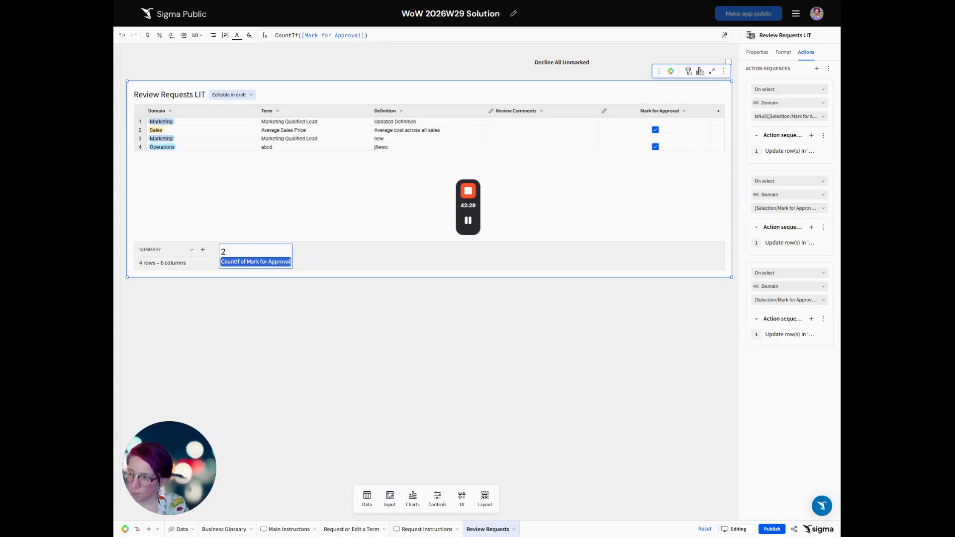
text(# Marked)
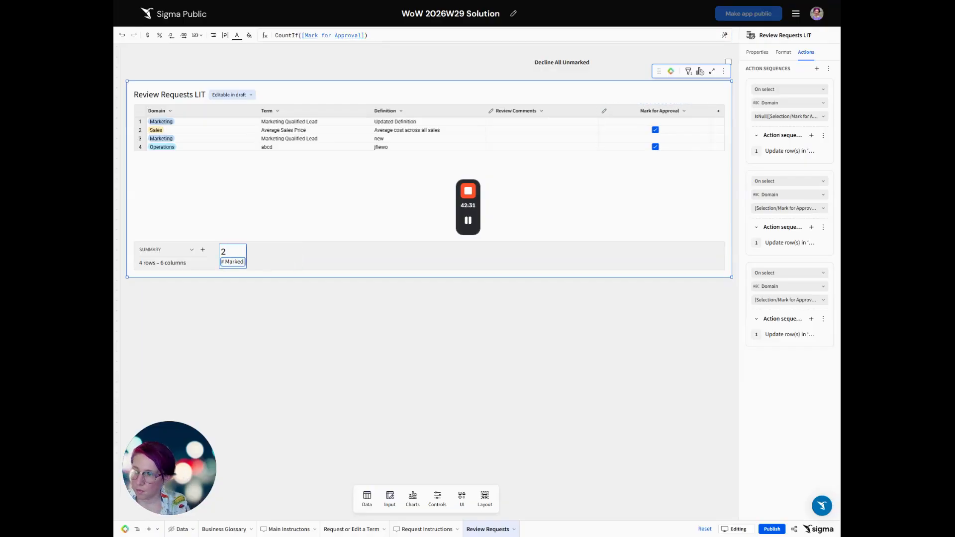
text( for Approve)
key(Return)
Duplicate the # Marked for Approve summary and name the copy "# Marked for Decline"
key(ctrl+d)
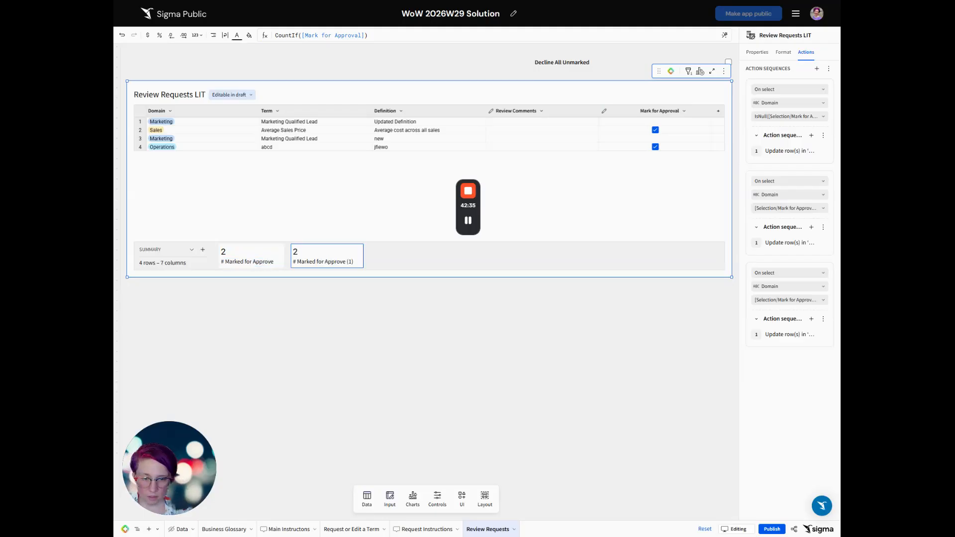
double_click(323, 261)
click(353, 261)
key(BackSpace)
key(BackSpace)
key(BackSpace)
key(BackSpace)
key(BackSpace)
key(BackSpace)
key(BackSpace)
key(BackSpace)
key(BackSpace)
key(BackSpace)
key(BackSpace)
text(Decline)
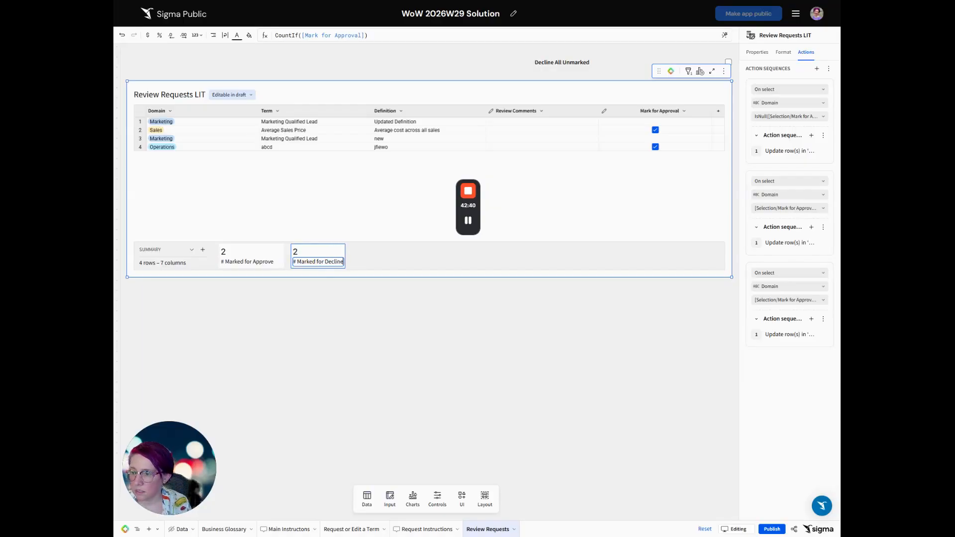
key(Return)
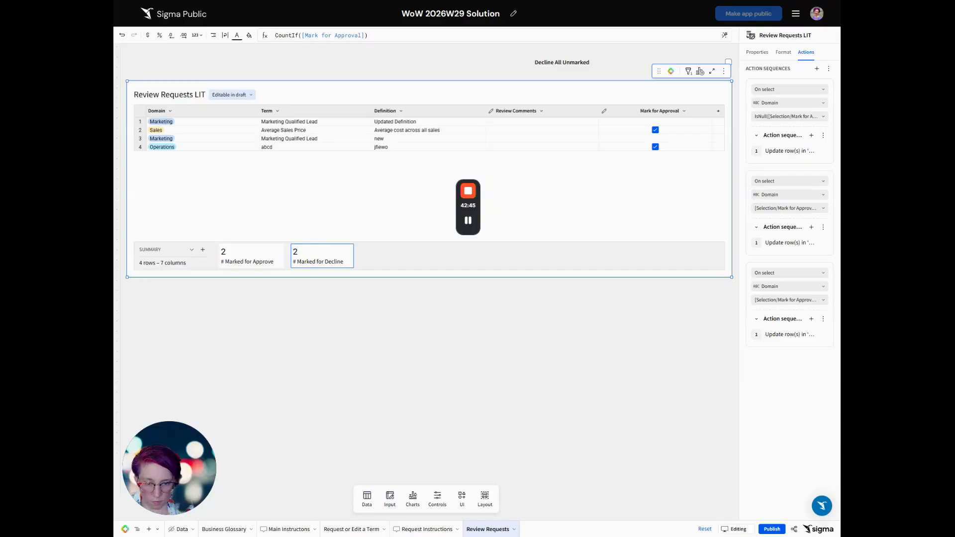
Set the # Marked for Decline formula to If([rev-decline-all], Count() - [# Marked for Approve], 0)
click(378, 35)
key(ctrl+a)
text(If([rev-decline-all], Count() - [# Marked for Approve], 0))
key(Return)
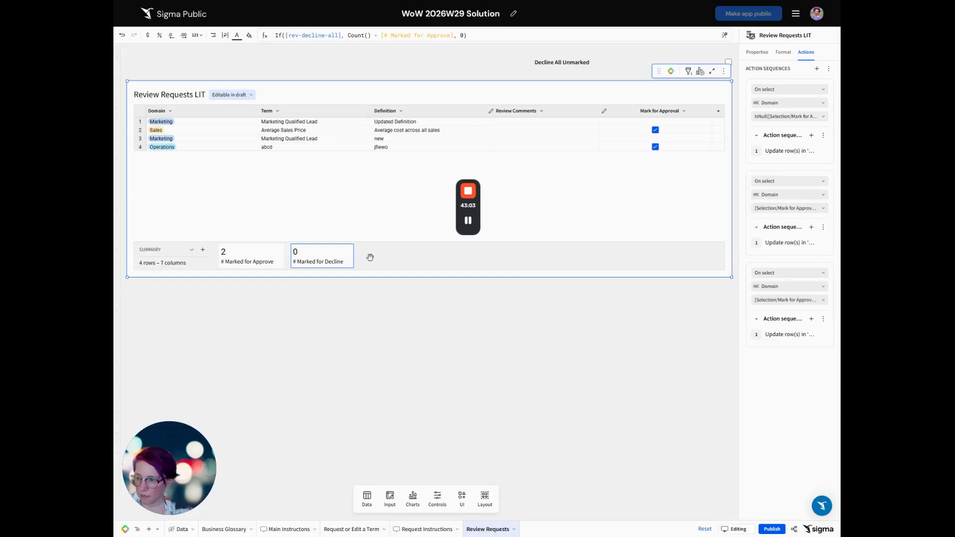
Add a summary formula returning "Approve x & Decline y" from the rounded marked counts when their sum exceeds 0, otherwise "Nothing to Do"
click(203, 252)
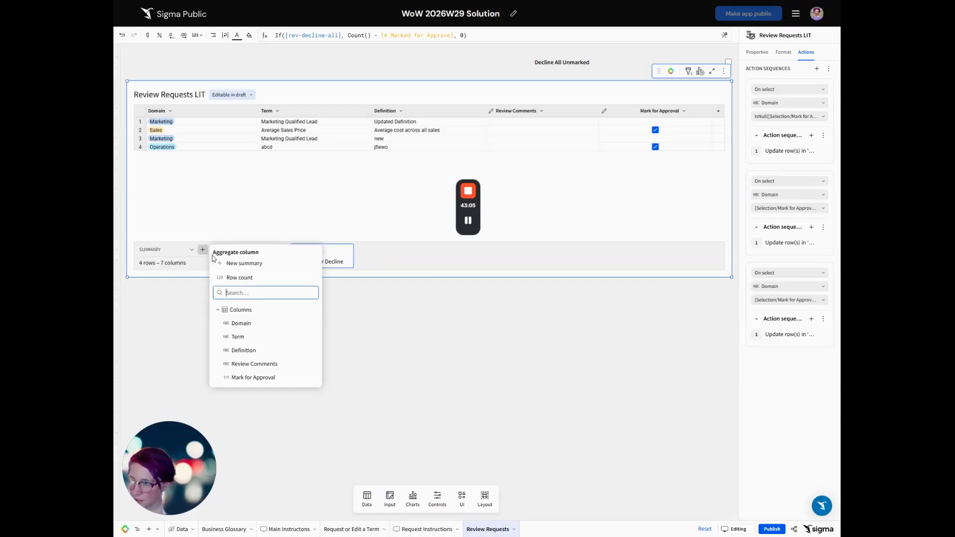
click(241, 258)
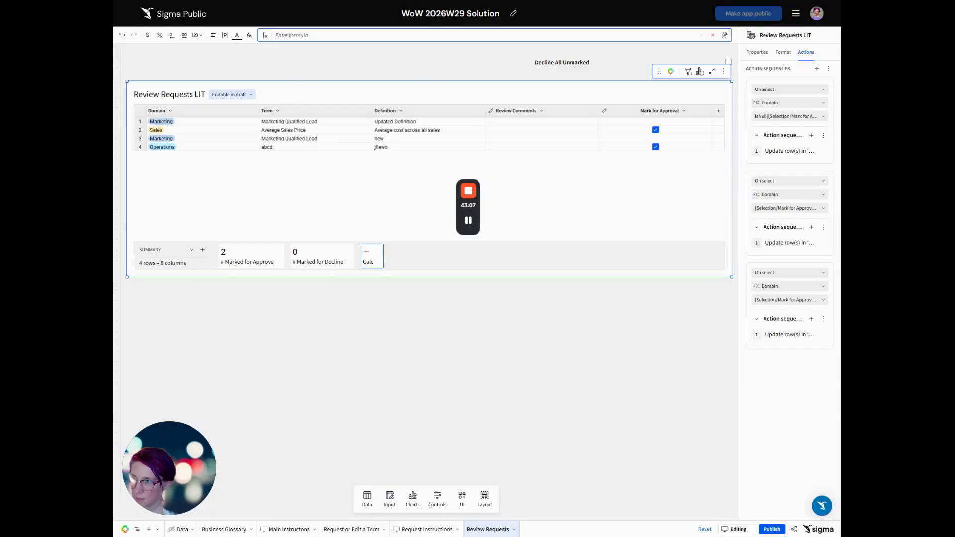
text(If([# Marked for Approve] + [# Marked for Decline] > 0, "Approve " & Text(Round([# Marked for Approve])) & " & Decline " & Text(Round([# Marked for Decline])), "Nothing to Do"))
key(Return)
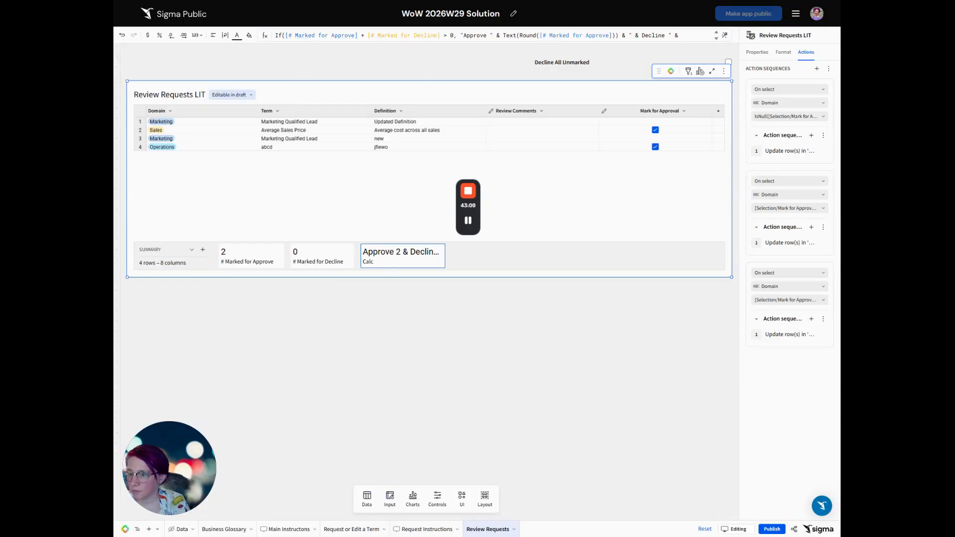
Rename the text summary "Button Text" and review its full formula without changing it
double_click(368, 262)
text(Button Text)
key(Return)
click(388, 36)
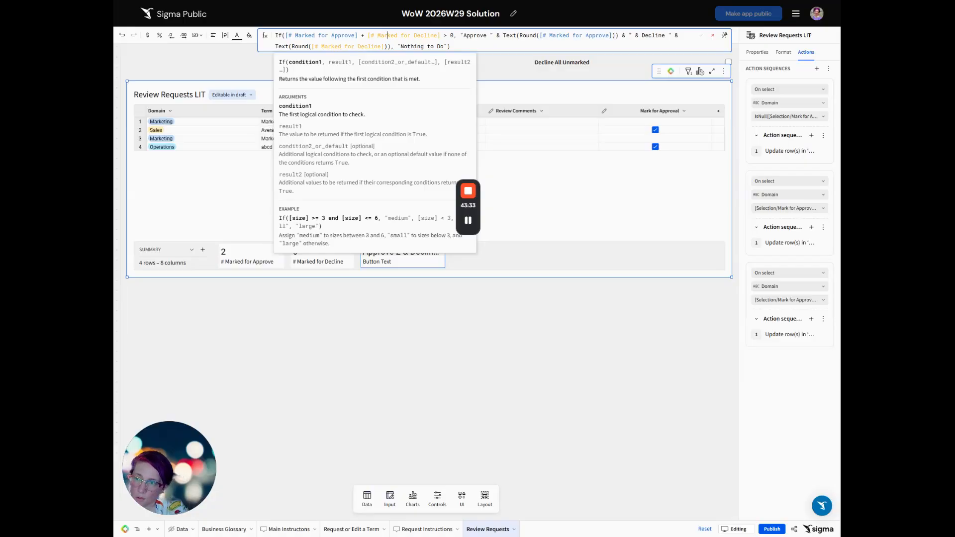
click(713, 35)
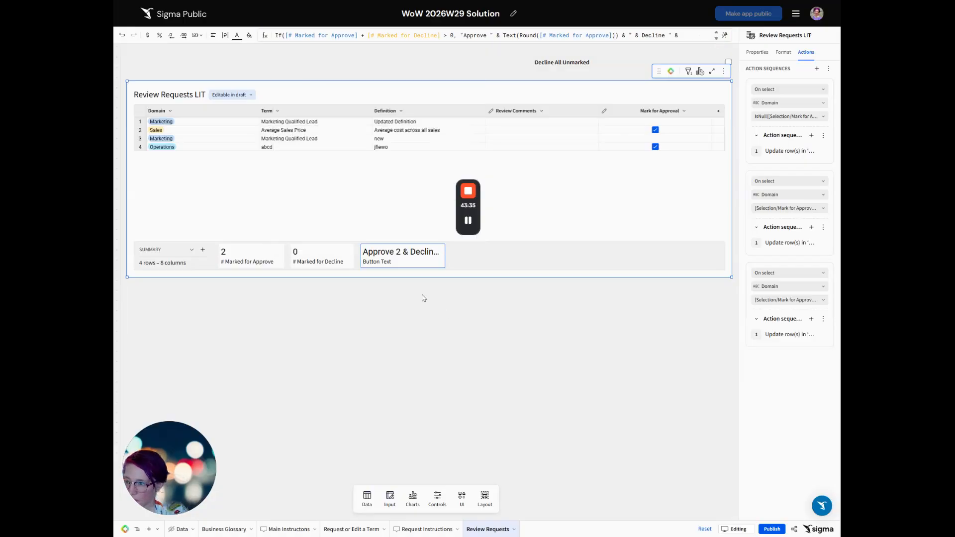
Test the summaries by toggling the Sales and Operations approval marks and Decline All Unmarked, leaving all of them cleared
click(655, 129)
click(655, 146)
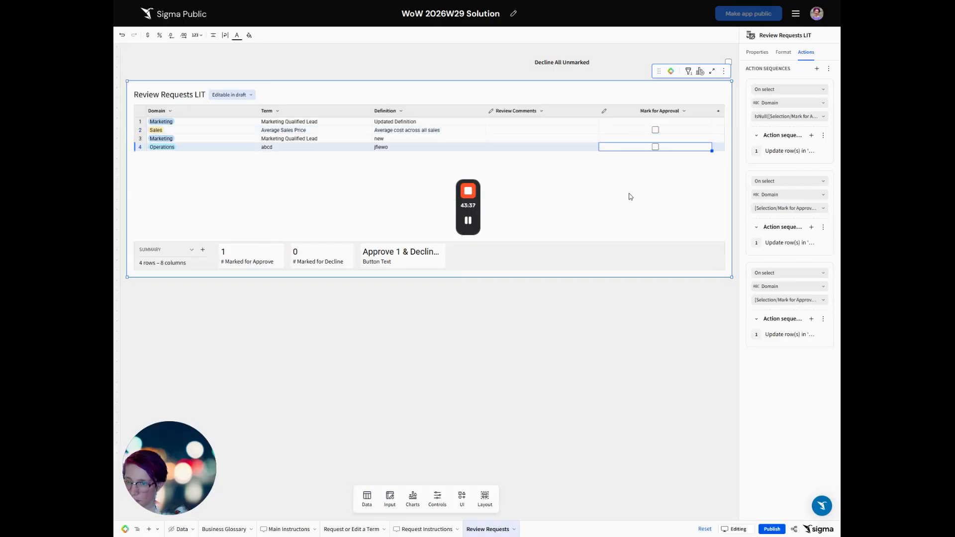
click(655, 146)
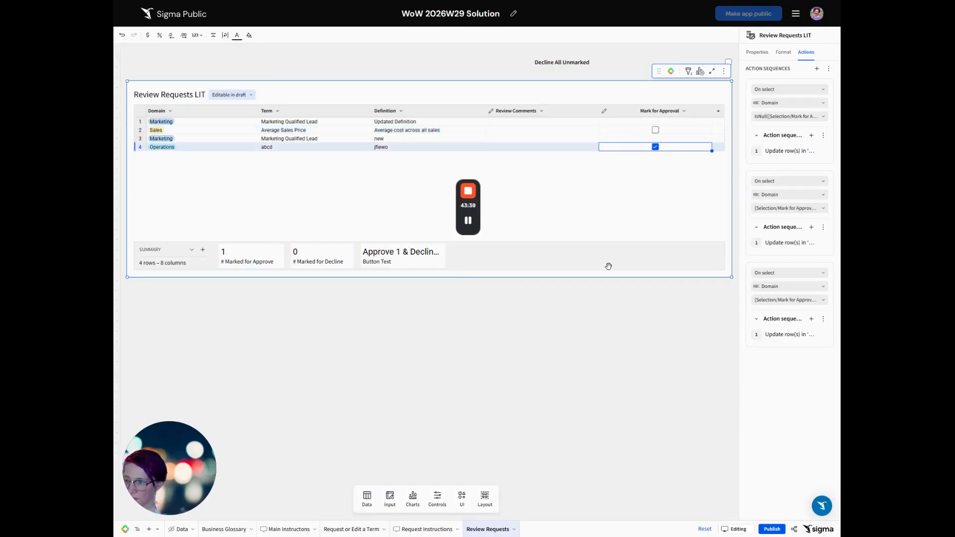
click(420, 251)
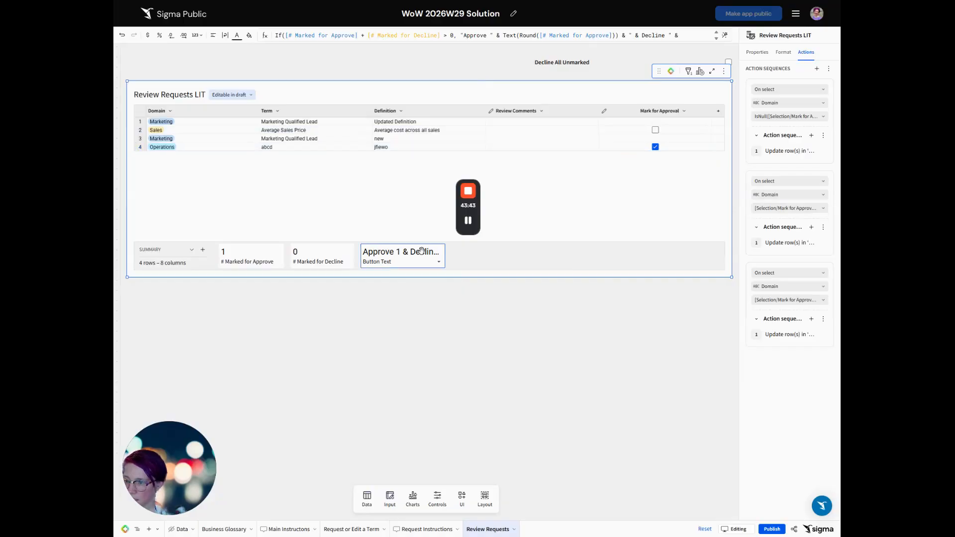
click(519, 334)
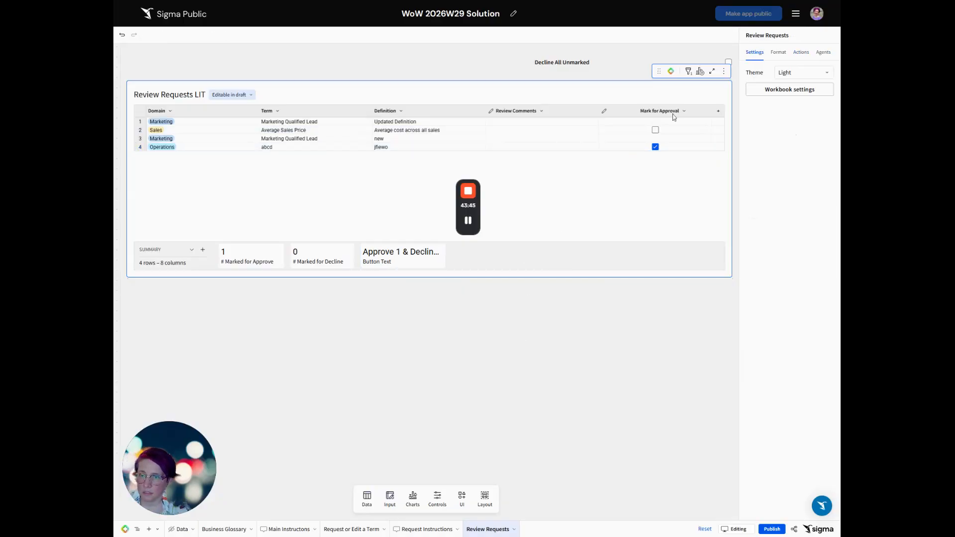
click(728, 62)
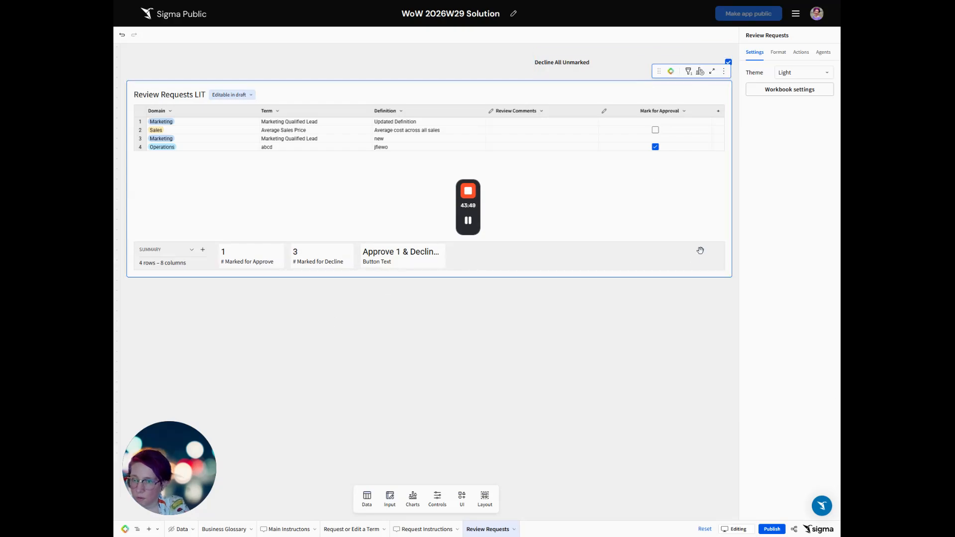
click(728, 62)
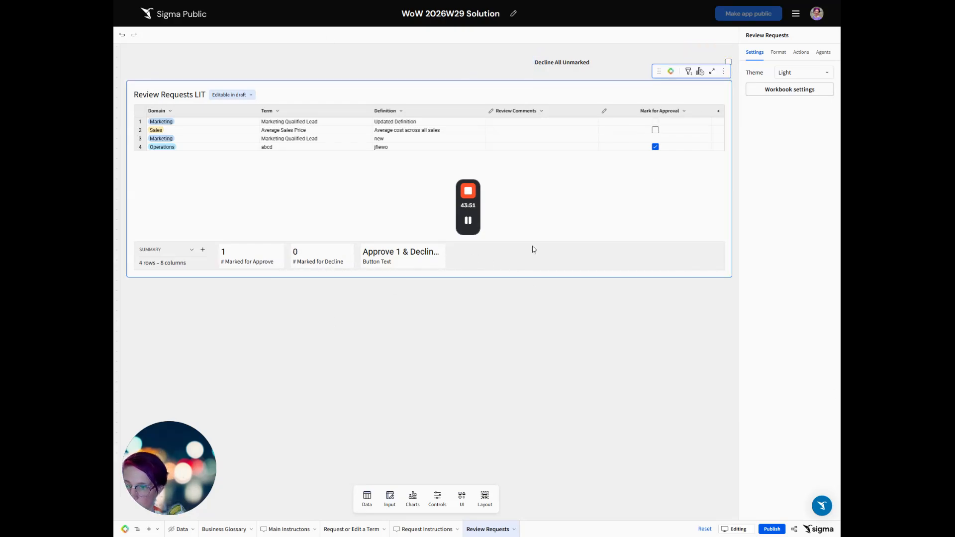
click(655, 147)
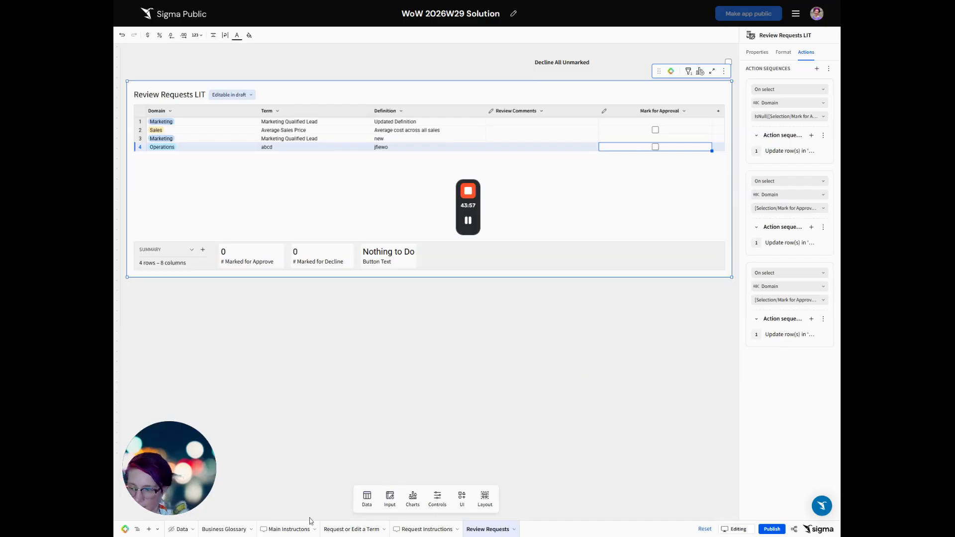
Copy the Instructions icon button from the Request or Edit a Term page to Review Requests and place it above the table's left end
click(372, 531)
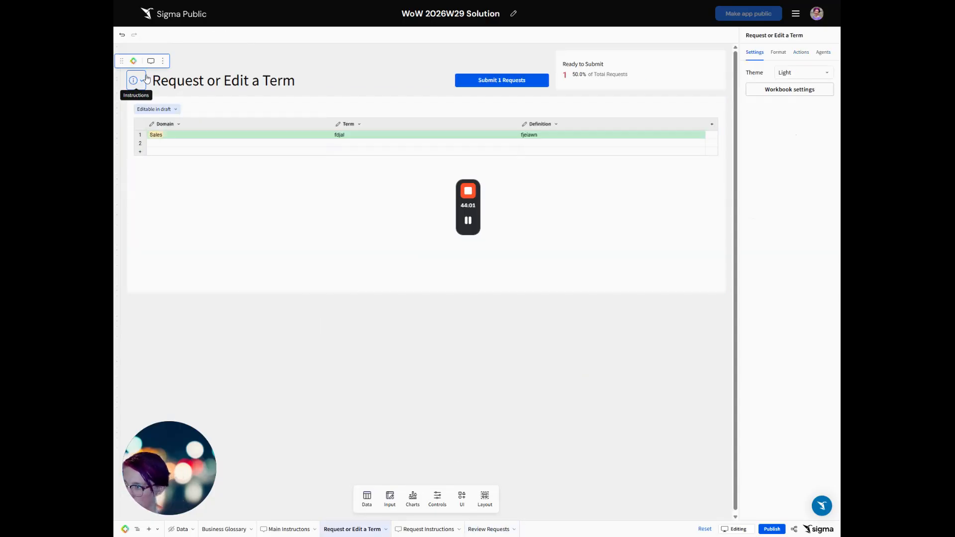
click(162, 61)
click(131, 72)
click(163, 87)
mouse_move(164, 112)
click(226, 180)
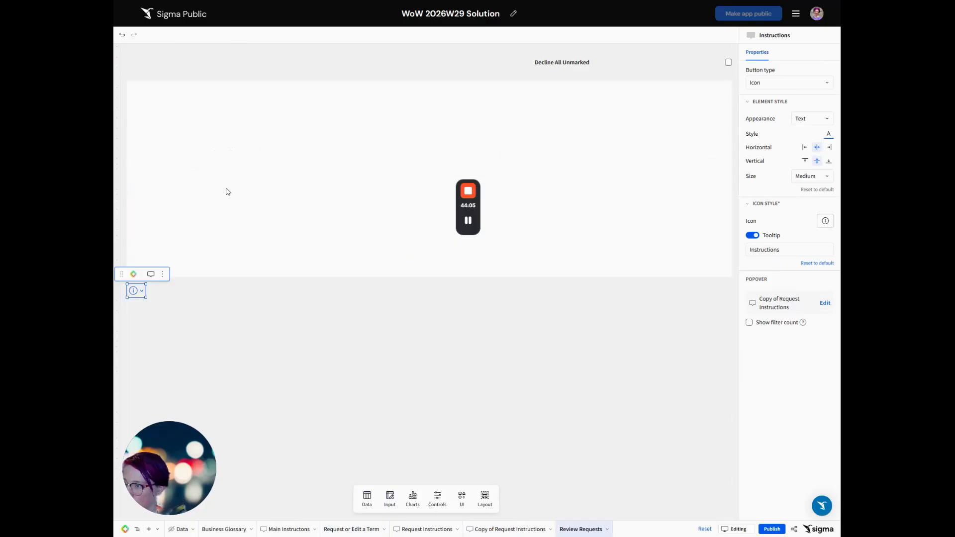
drag(122, 274, 132, 45)
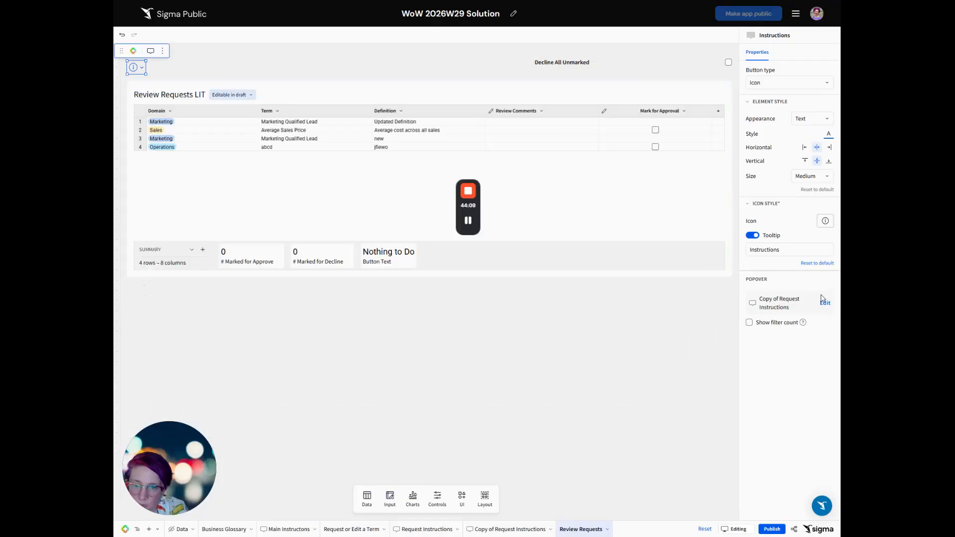
Open the copied button's popover for editing and rename it "Review Instructions"
click(825, 304)
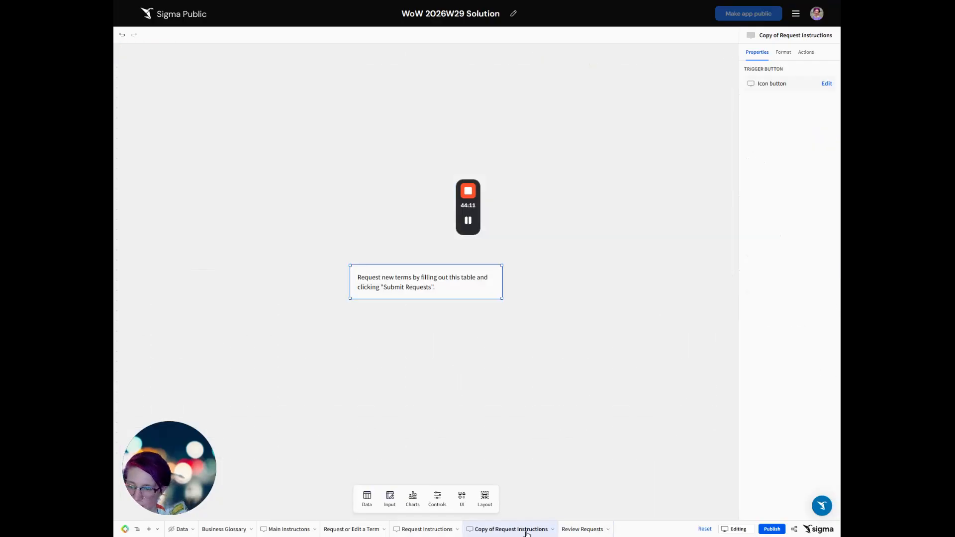
key(ctrl+shift+Left)
text(Review)
key(Return)
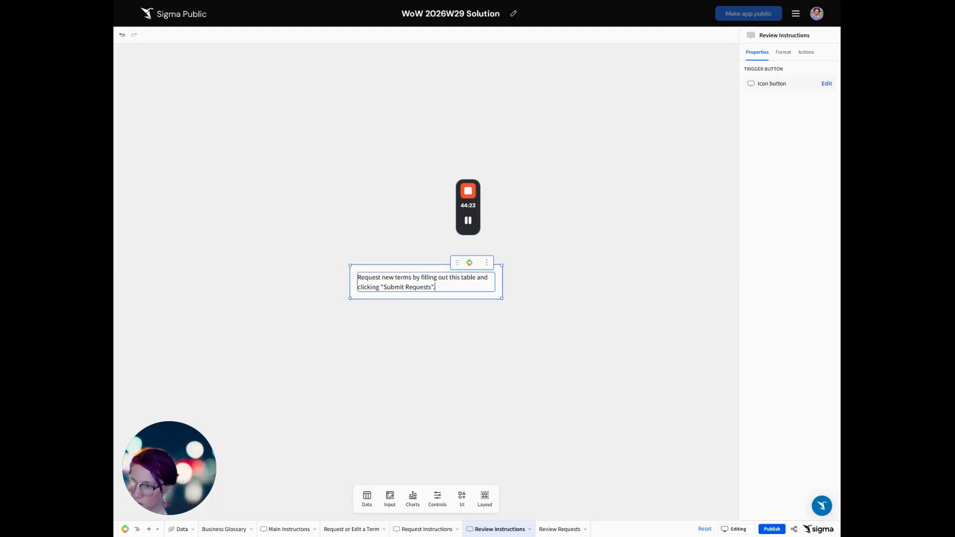
Replace the popover text with instructions to write review comments, mark requests for approval, optionally decline all unmarked requests, and use the button to Approve and Decline
triple_click(422, 282)
text(Write any review comments you have and mark appropriate requests for approval.  You may check the box to decline all unmarked requests. Then click the button to Approve and Decline.)
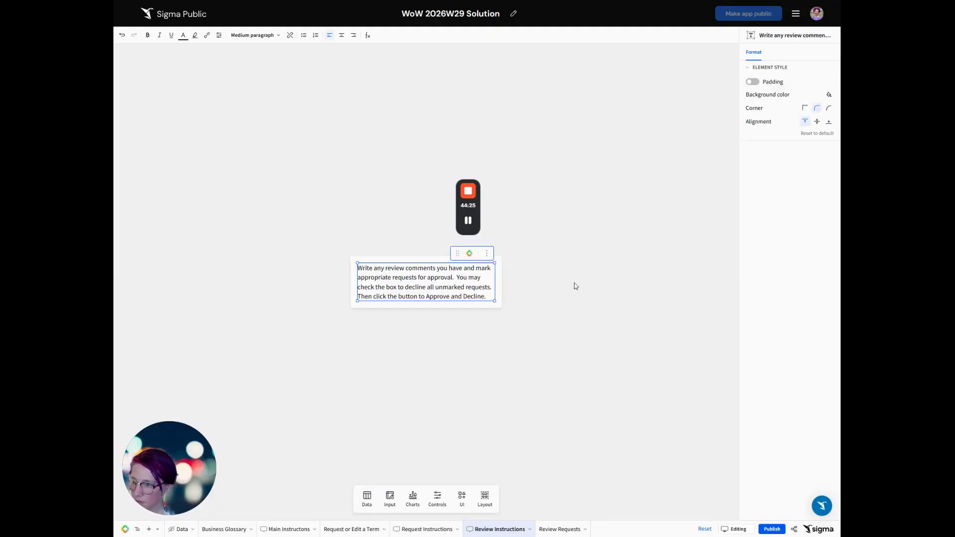
key(Escape)
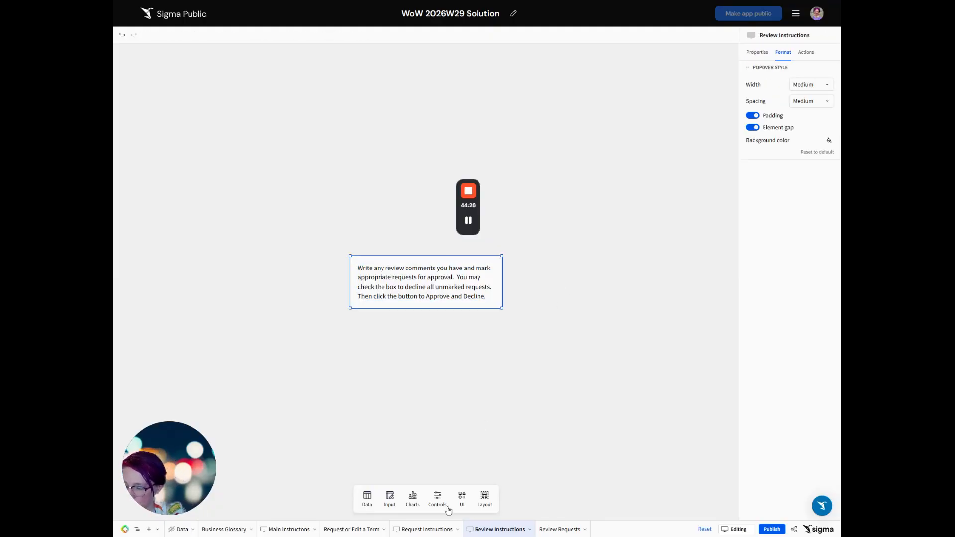
Reorder the Review Instructions popover to follow the Review Requests page, and return to Review Requests
drag(486, 533, 554, 533)
click(492, 530)
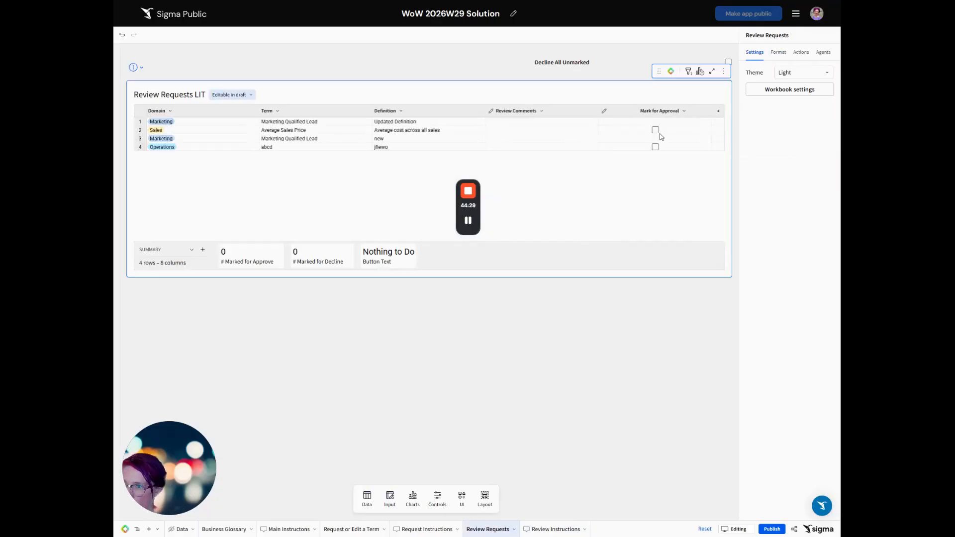
Add a taller text element beside the info icon, styled as Medium heading and reading "Review Requests"
click(454, 498)
drag(417, 381, 166, 62)
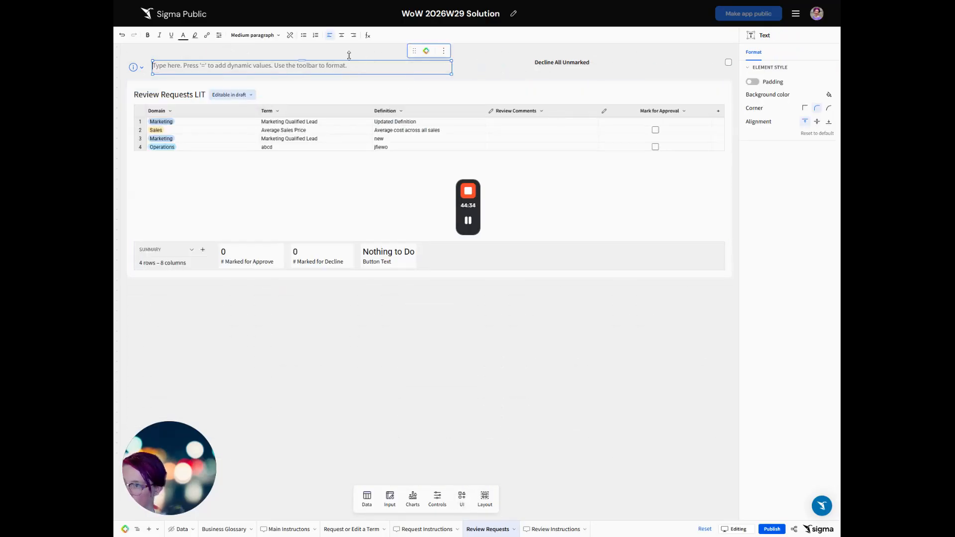
click(273, 34)
click(255, 64)
drag(271, 62, 273, 45)
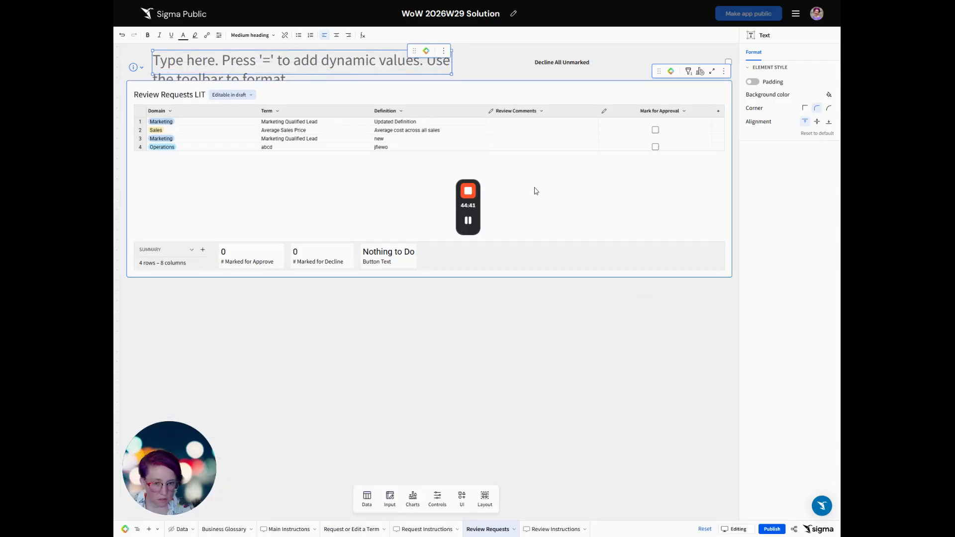
text(Review Requests)
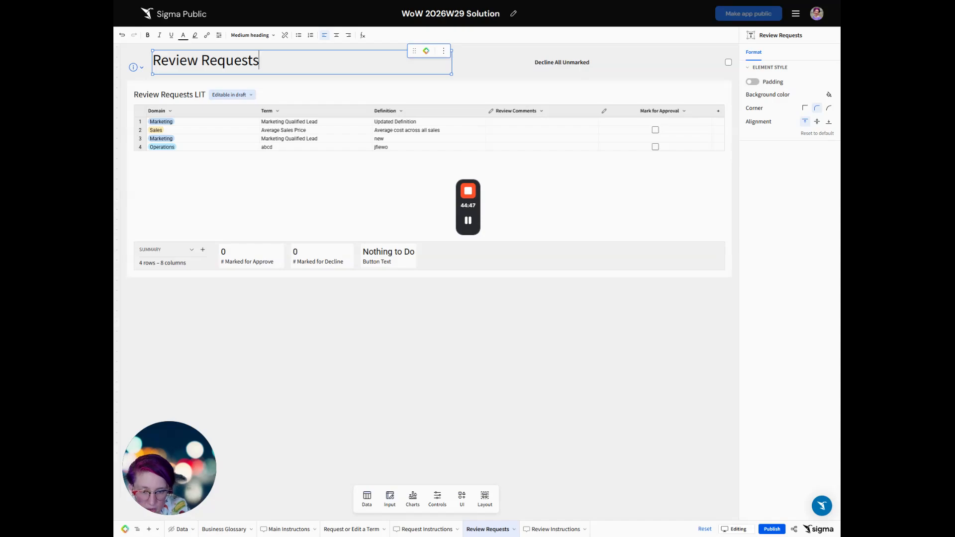
Shift and narrow the Decline All Unmarked checkbox beside the heading, and place a new button in the freed space next to it
drag(663, 57, 588, 54)
drag(654, 63, 578, 62)
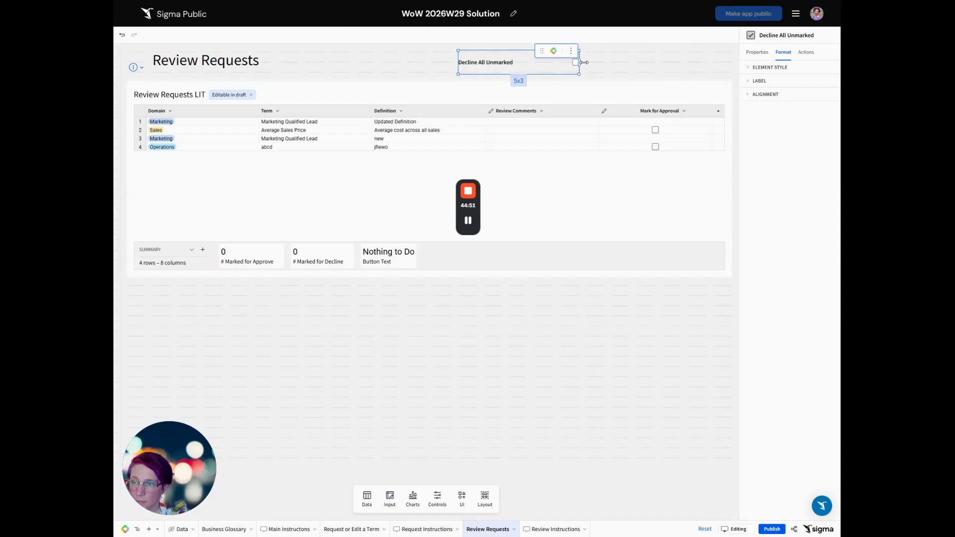
click(461, 499)
drag(477, 381, 586, 65)
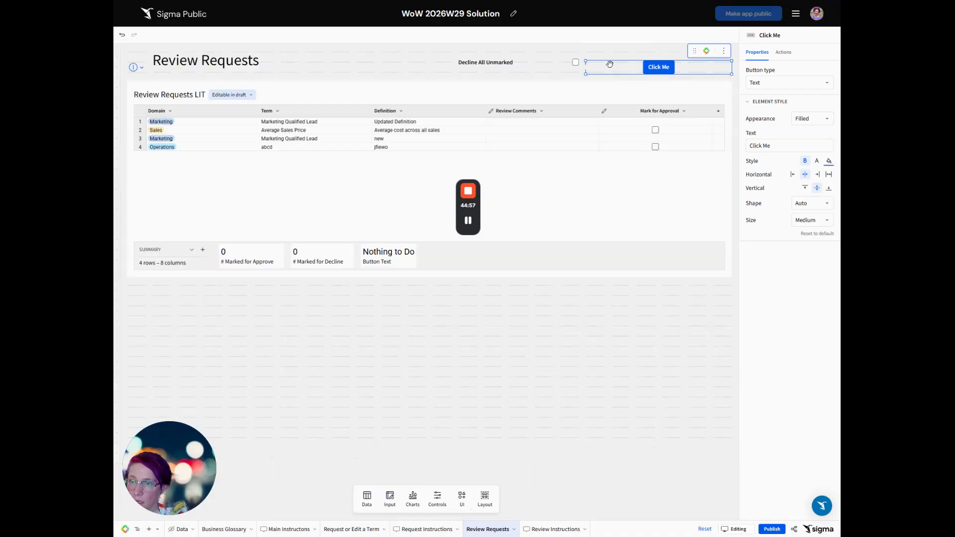
Replace the new button's label with a dynamic value linked to the Button Text summary of Review Requests LIT
click(789, 146)
key(ctrl+a)
key(BackSpace)
text(=)
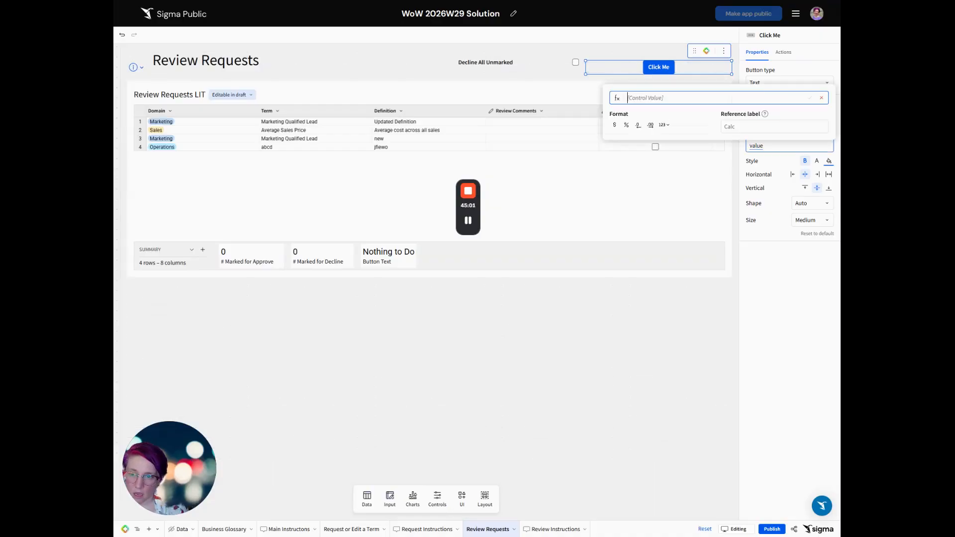
click(385, 255)
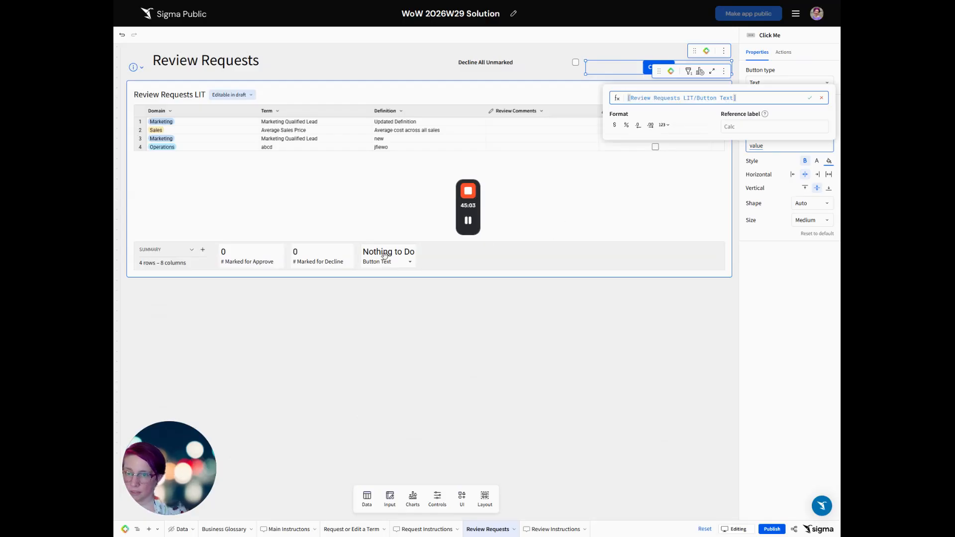
key(Return)
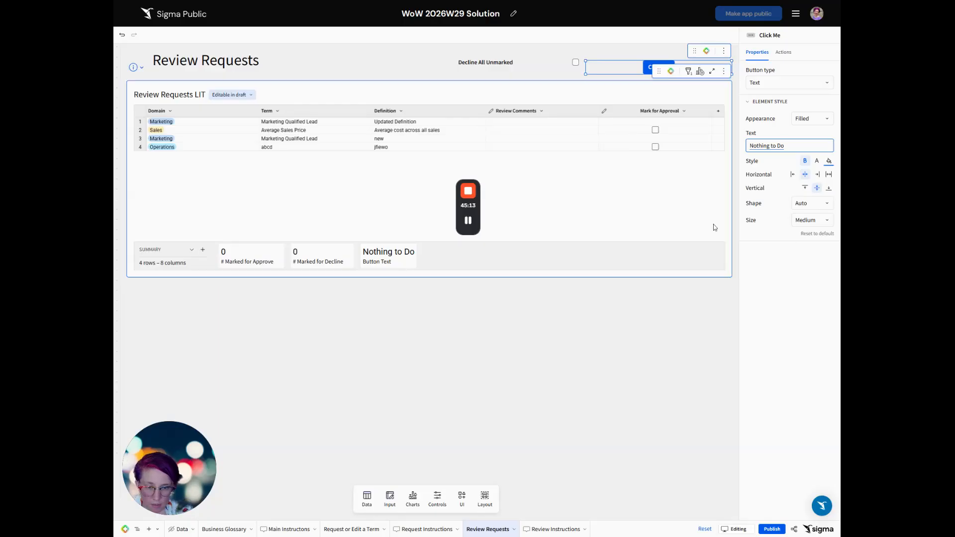
Hide the title and the summary bar of the Review Requests LIT table
click(595, 186)
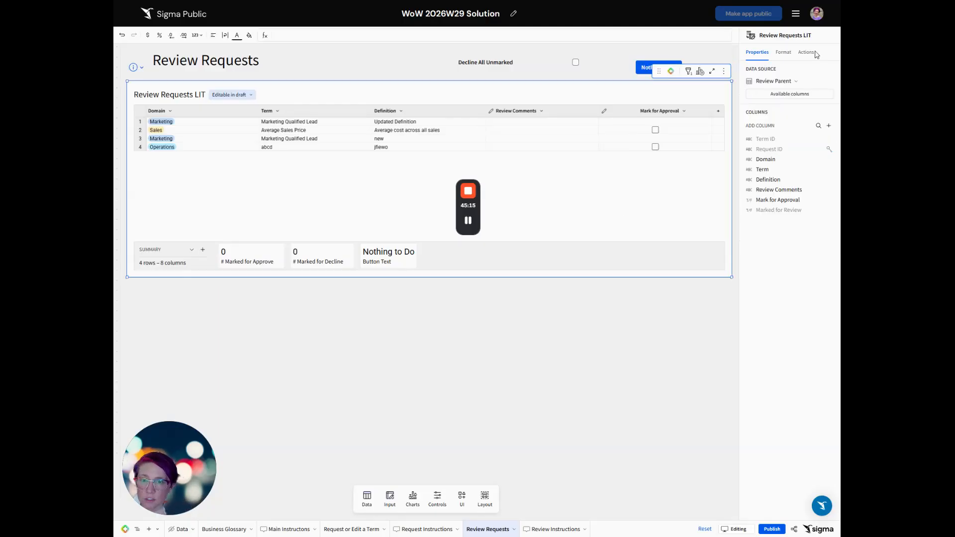
click(783, 52)
click(771, 83)
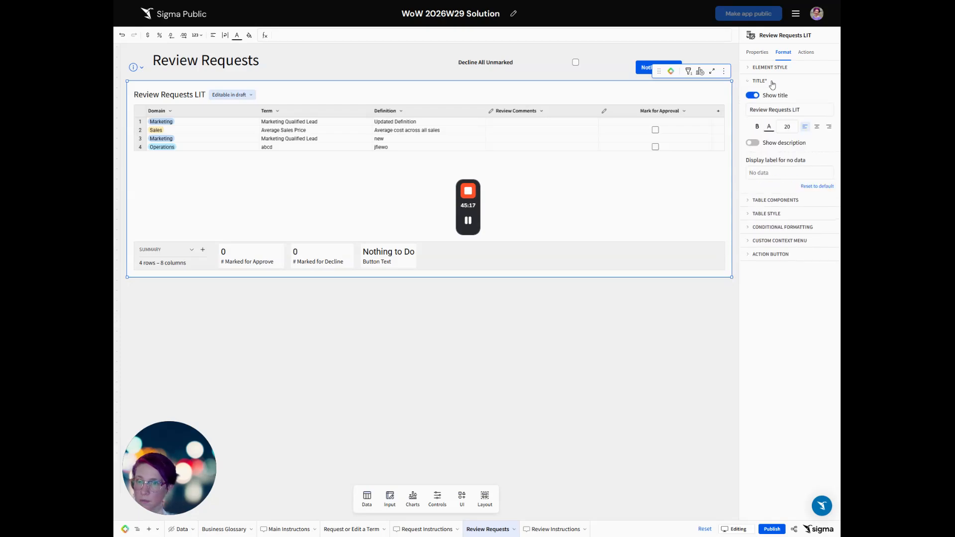
click(752, 95)
click(773, 170)
click(752, 196)
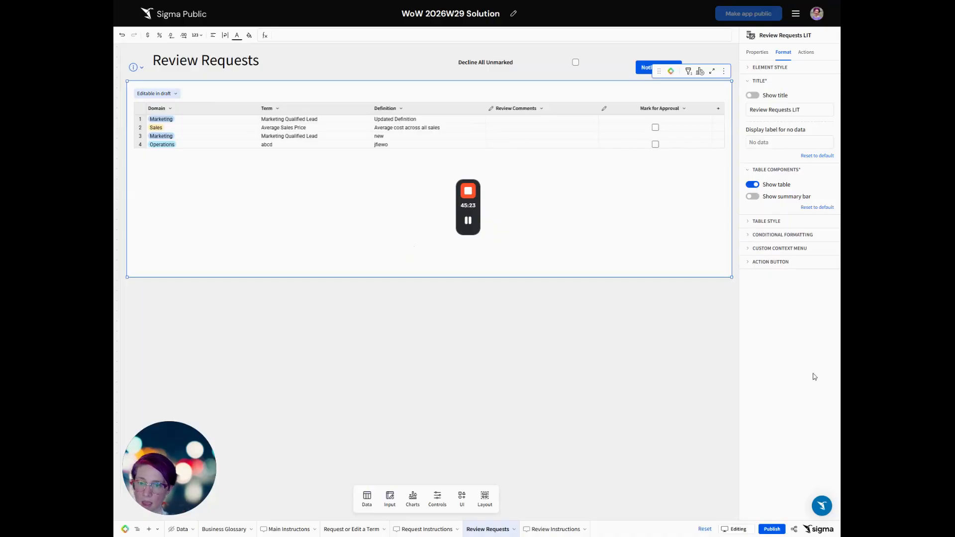
click(791, 263)
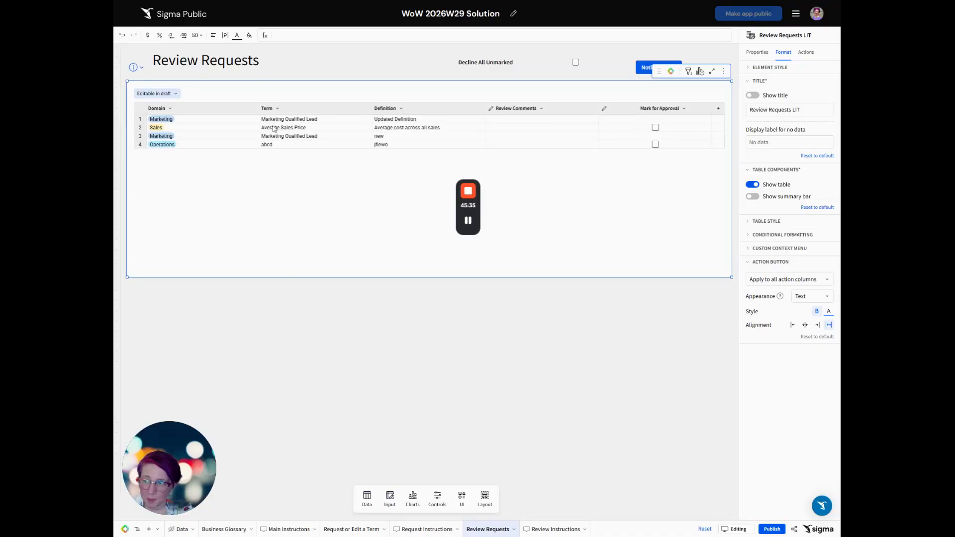
Align the Review Requests heading text lower within its text element
click(348, 64)
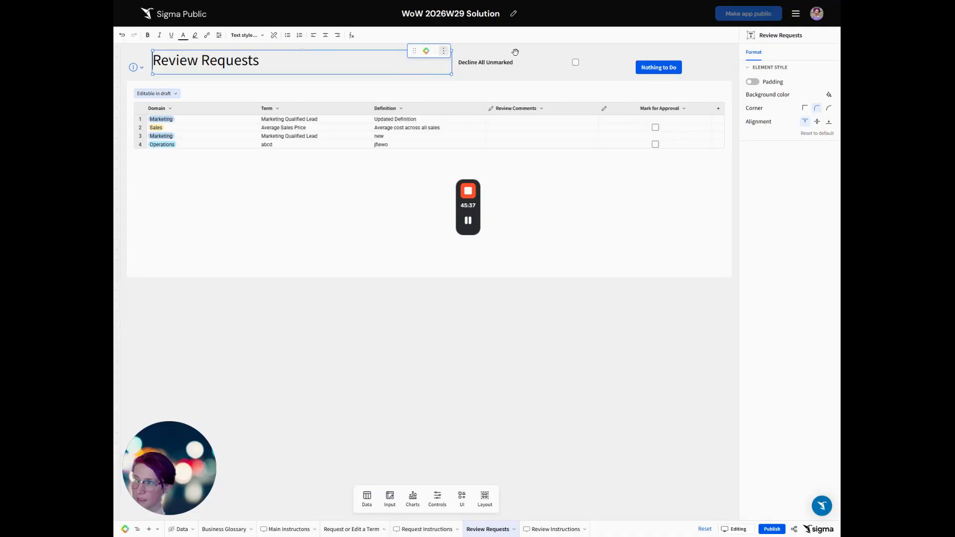
click(397, 352)
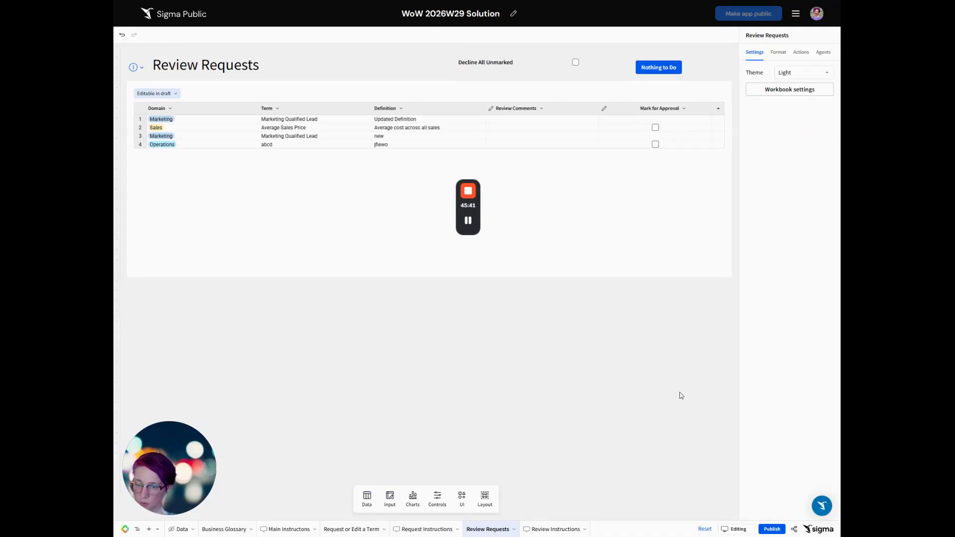
Enable a page header and a page sidebar in the workbook settings, with Header as the primary navigation
click(805, 92)
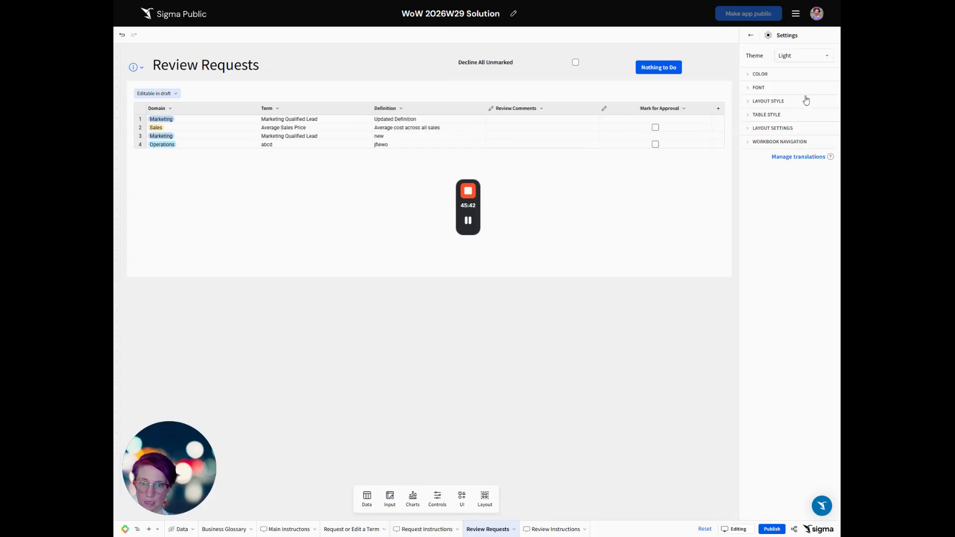
click(781, 144)
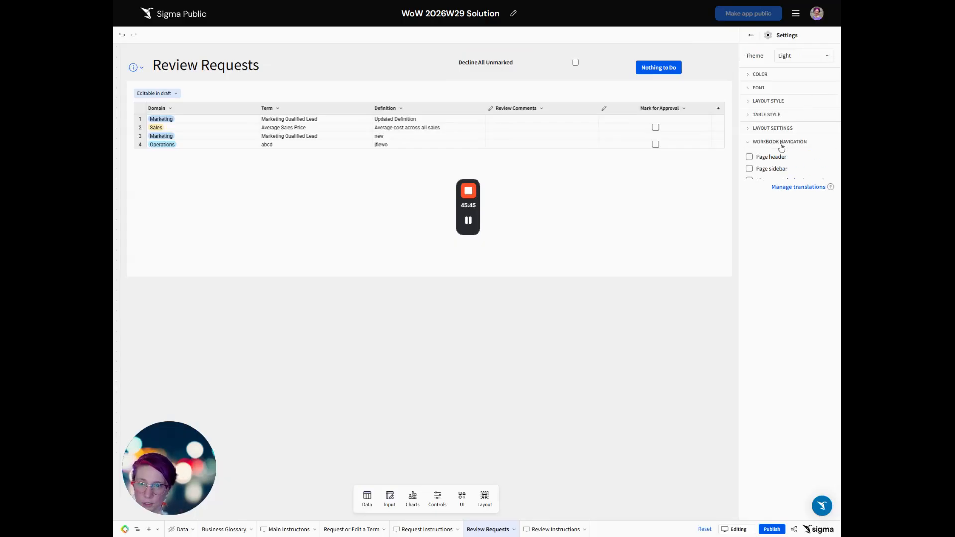
click(770, 157)
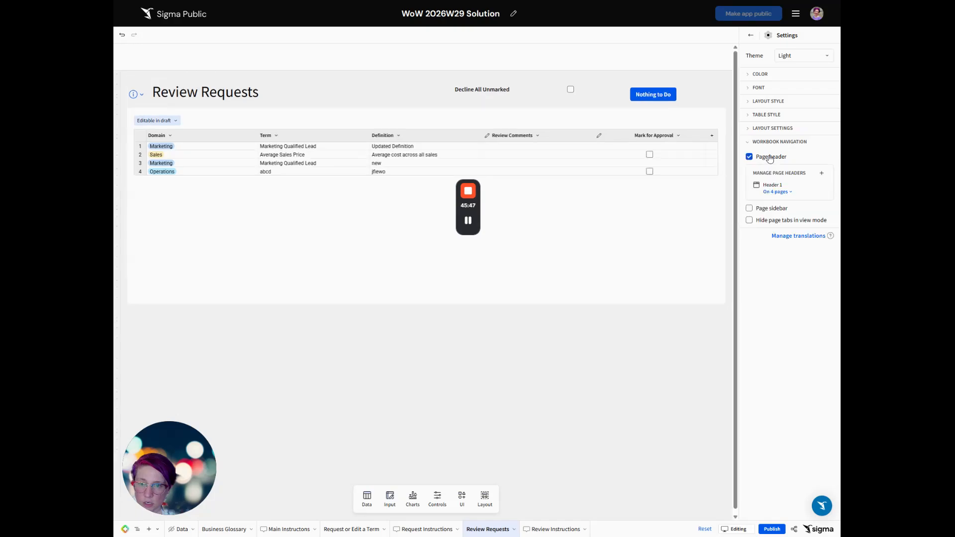
click(749, 208)
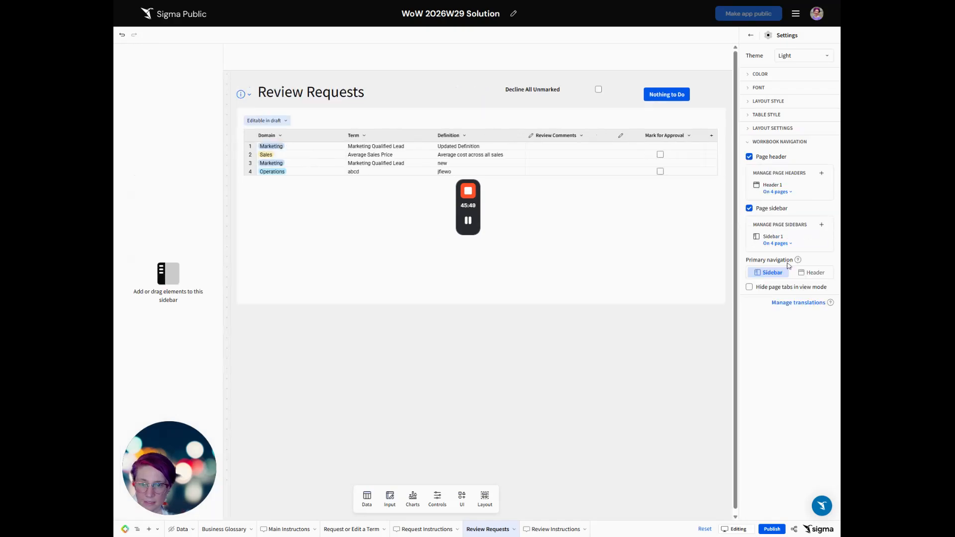
click(811, 277)
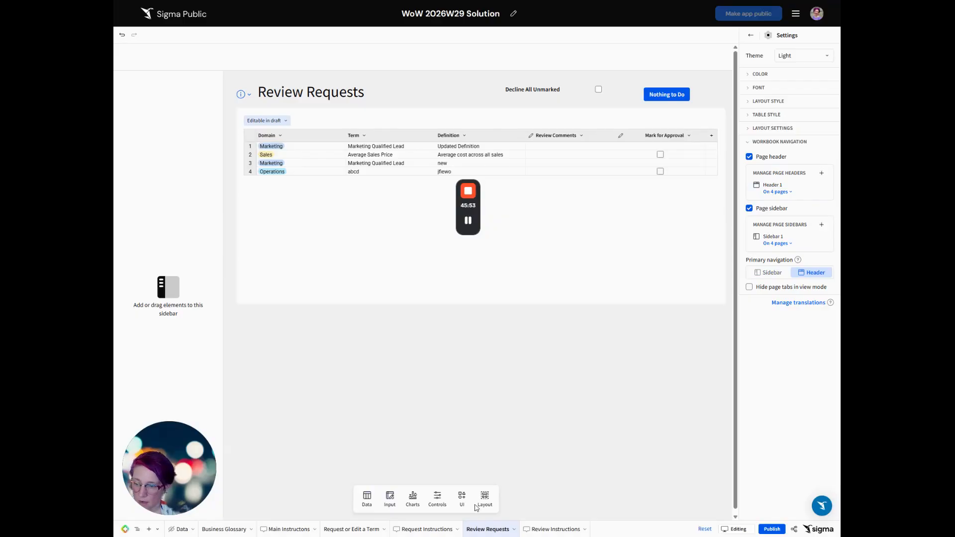
Add a text element to the page header, styled as Medium heading and reading "Business Glossary"
click(462, 498)
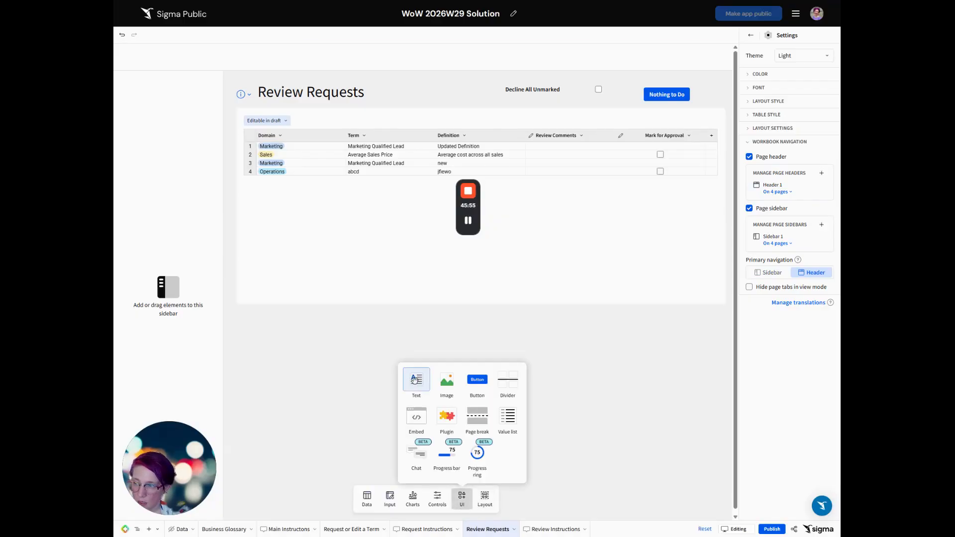
drag(416, 380, 120, 35)
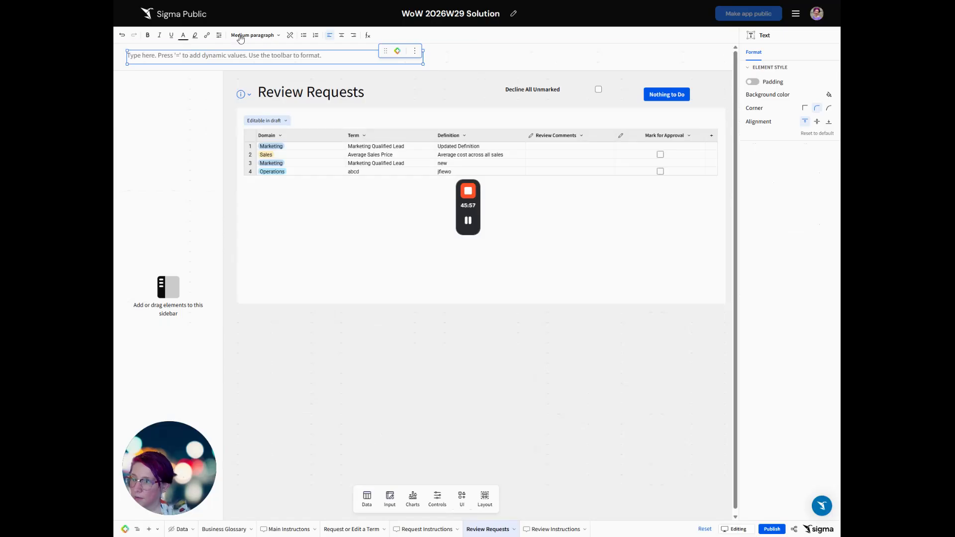
click(247, 36)
click(253, 64)
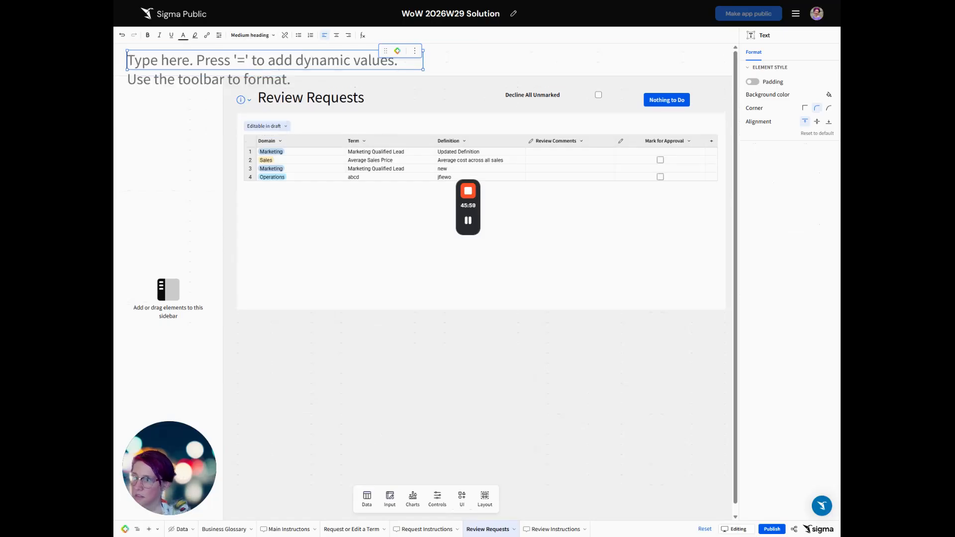
text(Busines)
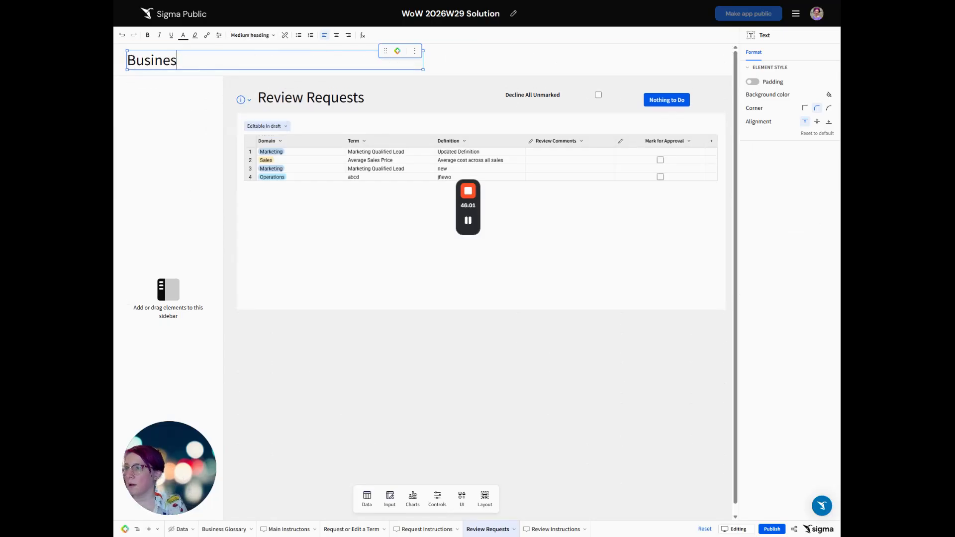
text(s Glossary)
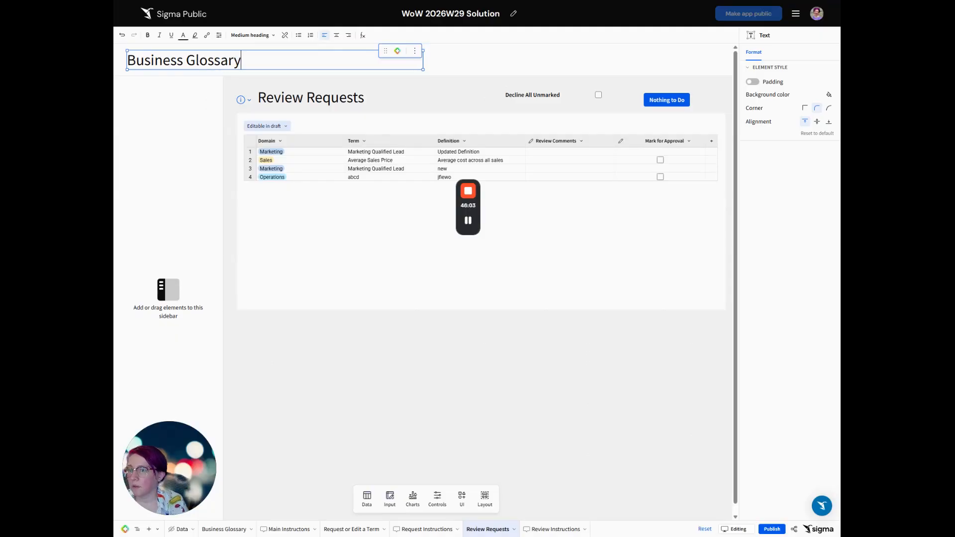
click(485, 62)
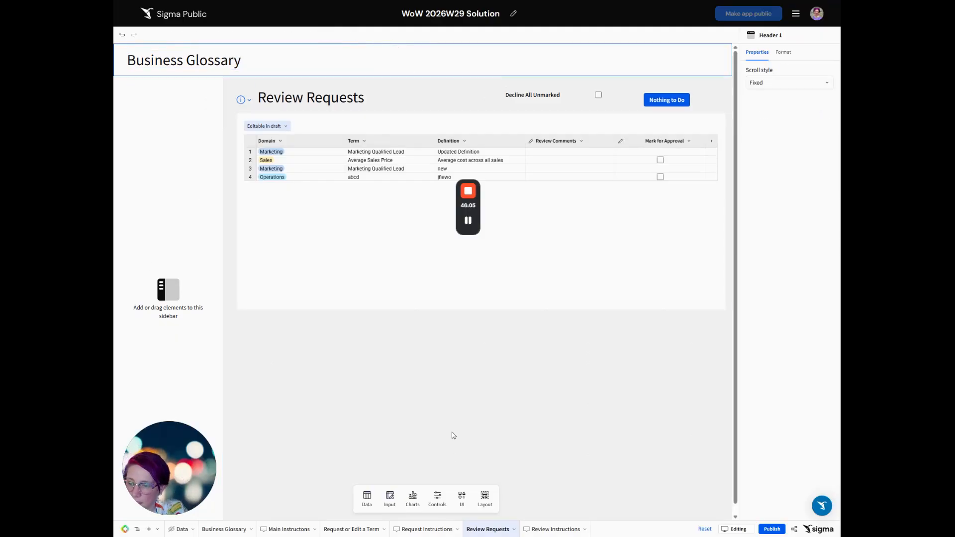
Add a navigation element to the sidebar, enlarge its height, and style its options as vertical, Large and Pill
click(486, 504)
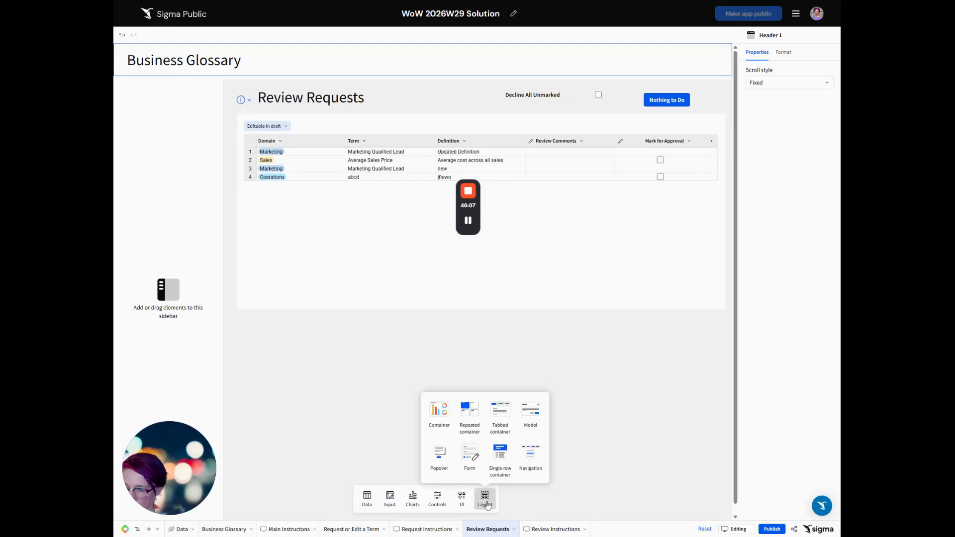
drag(530, 453, 146, 88)
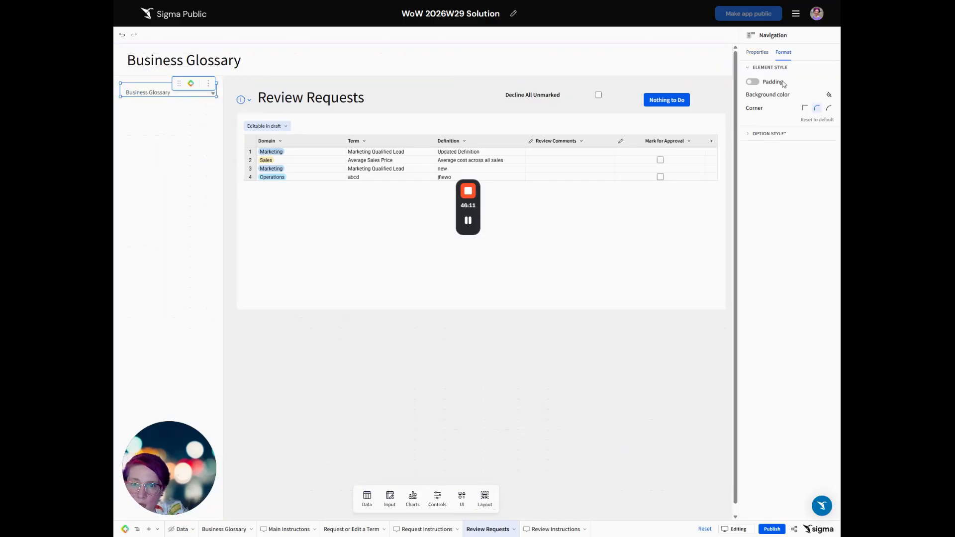
click(771, 136)
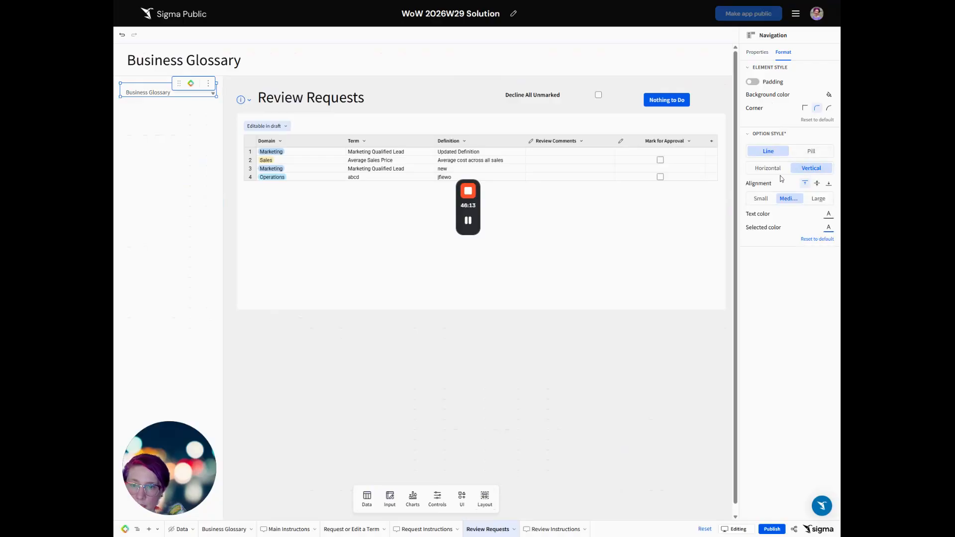
click(828, 171)
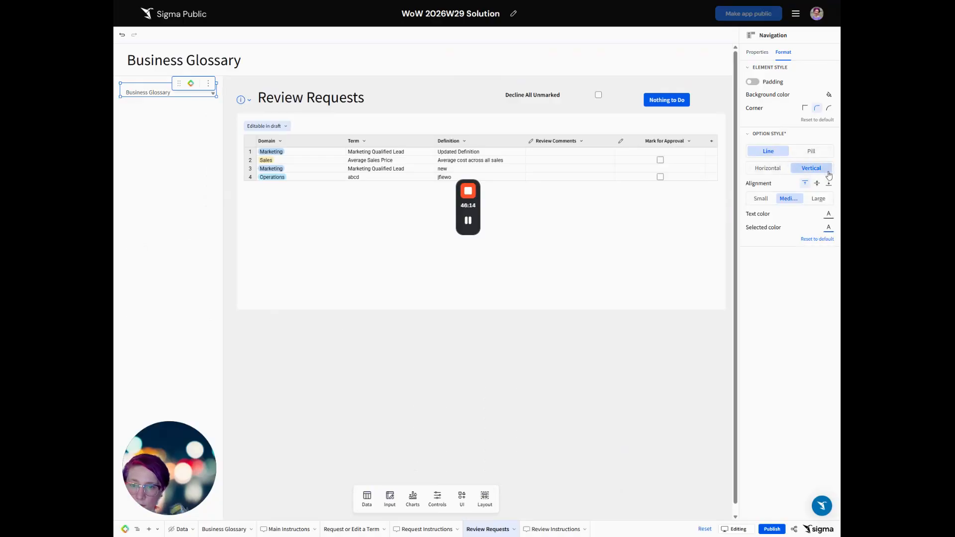
click(818, 199)
drag(168, 97, 168, 289)
click(813, 154)
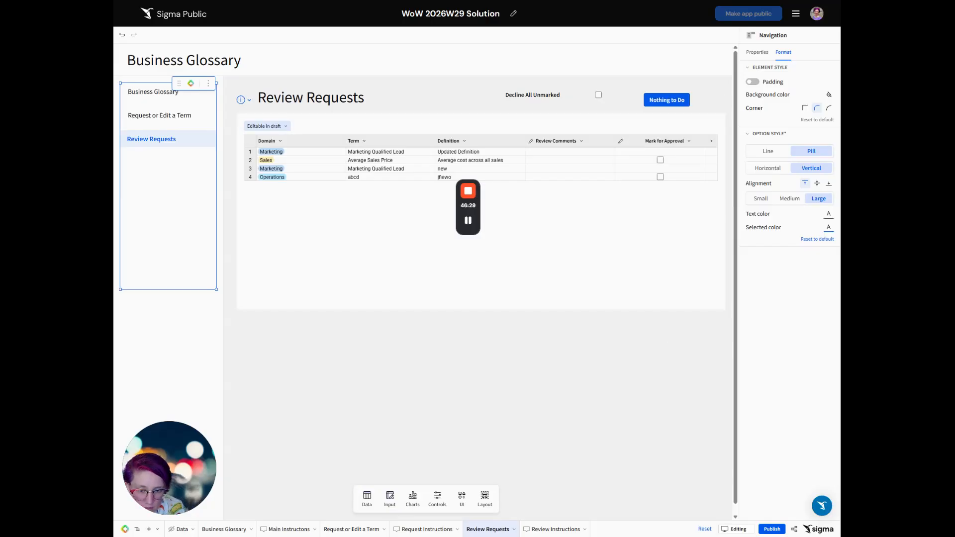
Apply the Blueberry color preset to the workbook theme and publish the changes
click(528, 359)
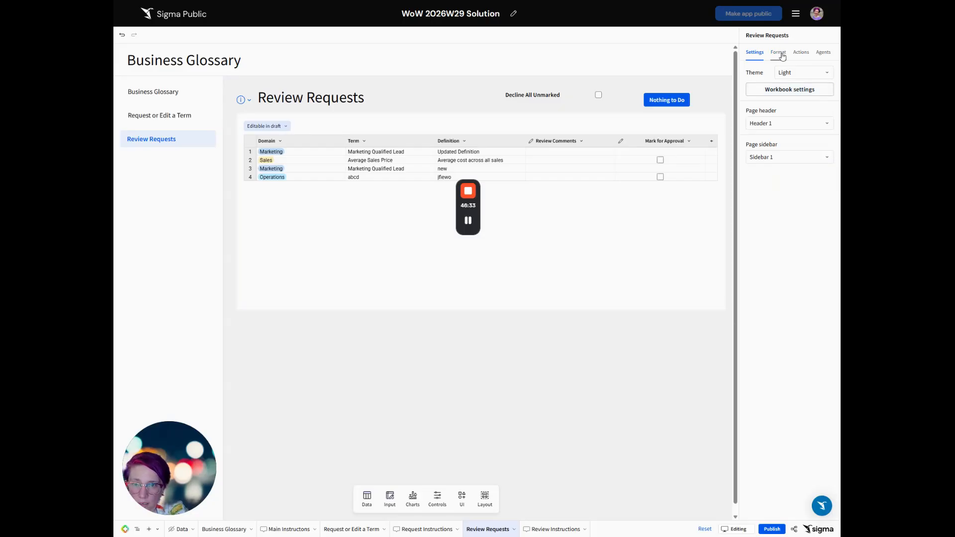
click(790, 89)
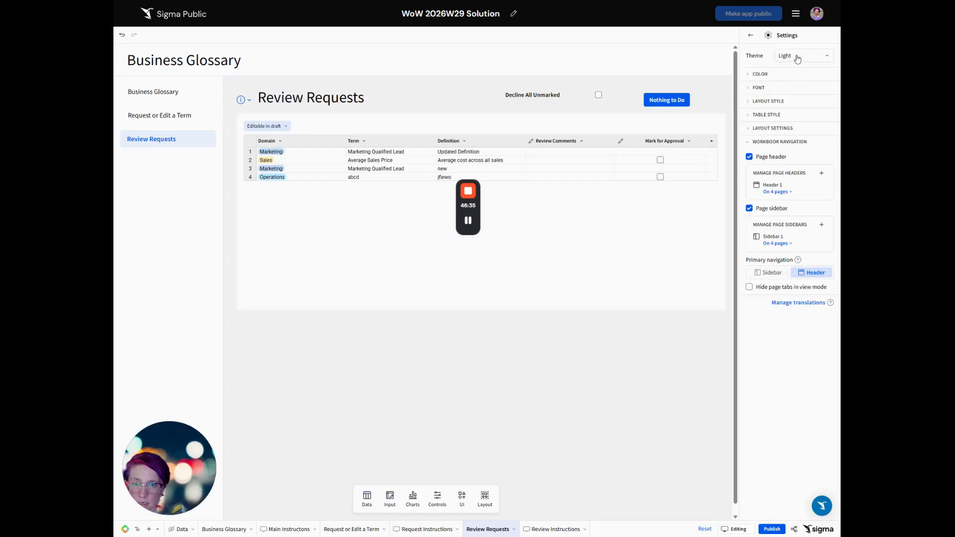
click(761, 75)
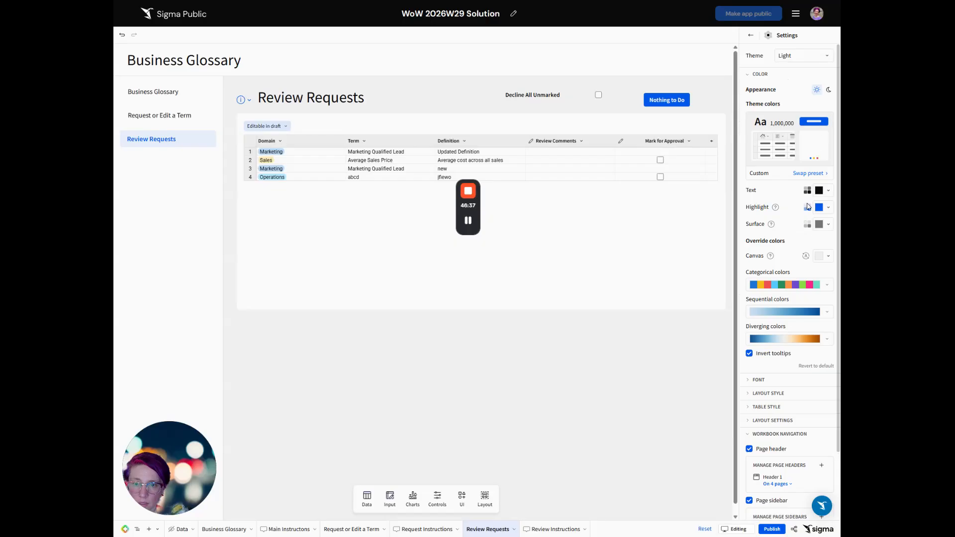
click(808, 174)
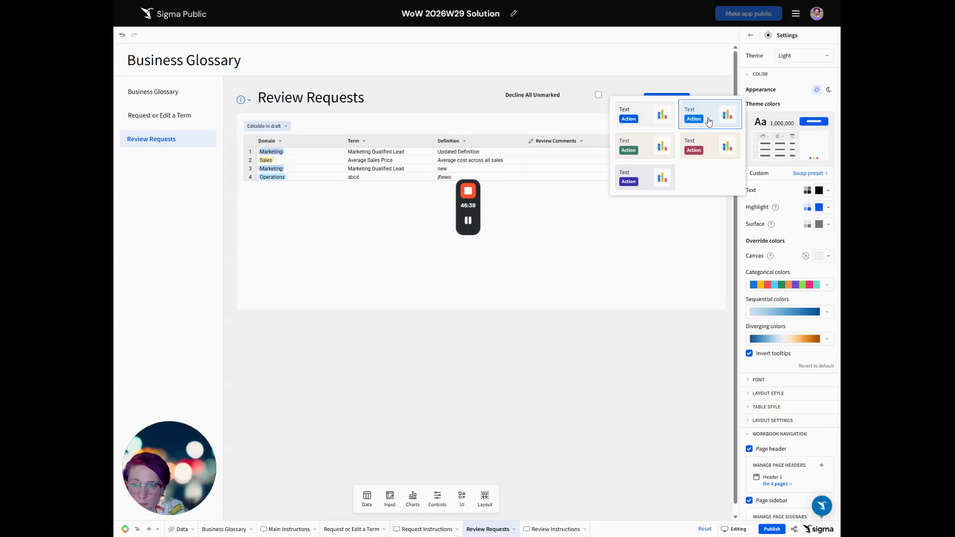
click(648, 181)
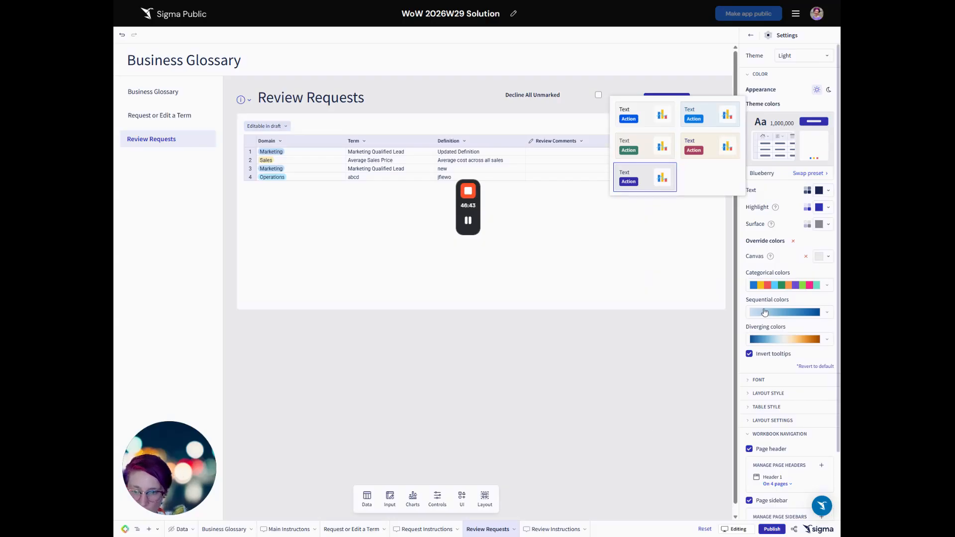
scroll(812, 452, down, 2)
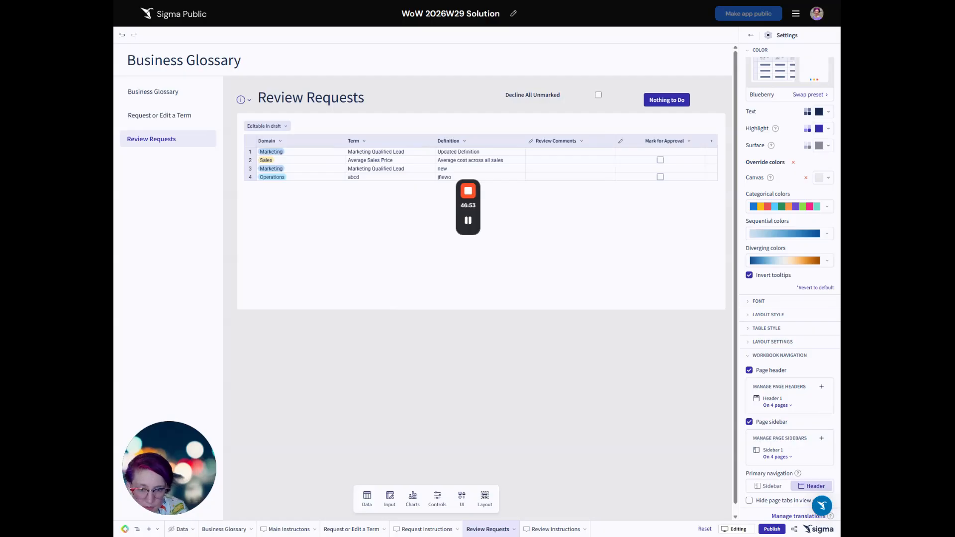
click(771, 530)
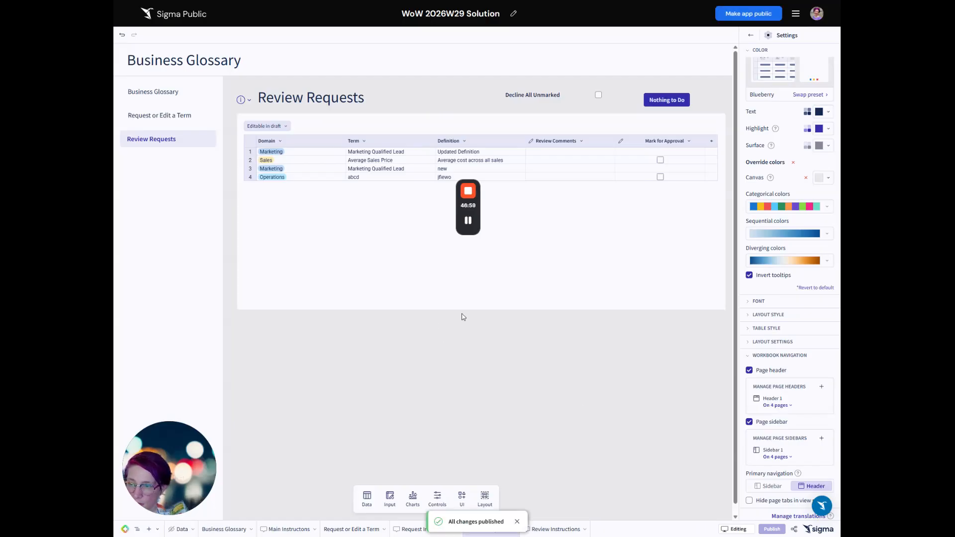
Return to the Business Glossary page and trigger Edit Term for the Operations term "abcd"
click(226, 529)
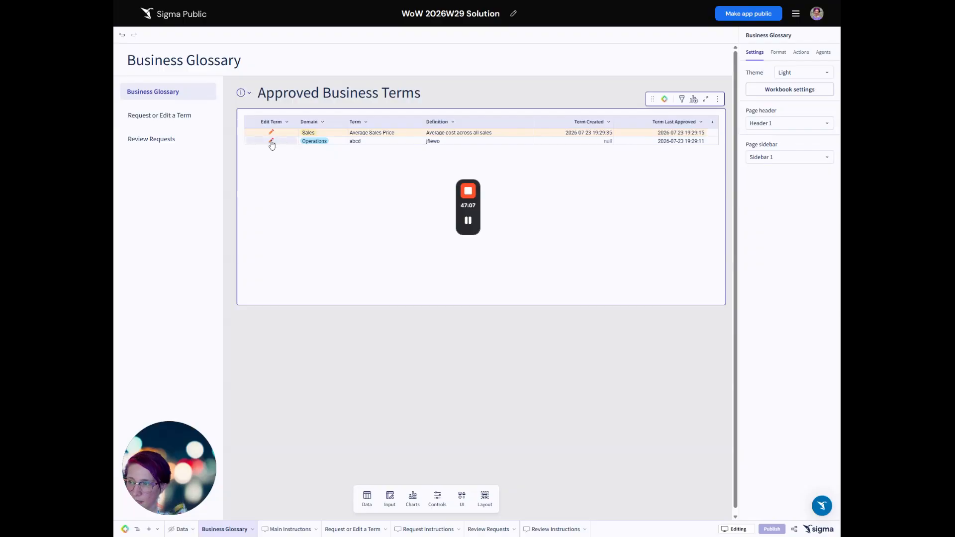
click(189, 221)
click(414, 211)
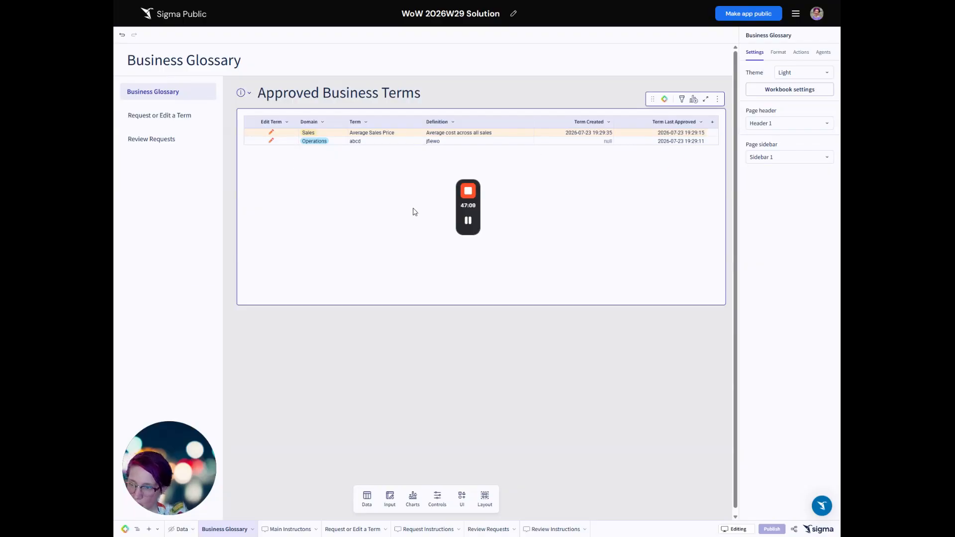
click(271, 141)
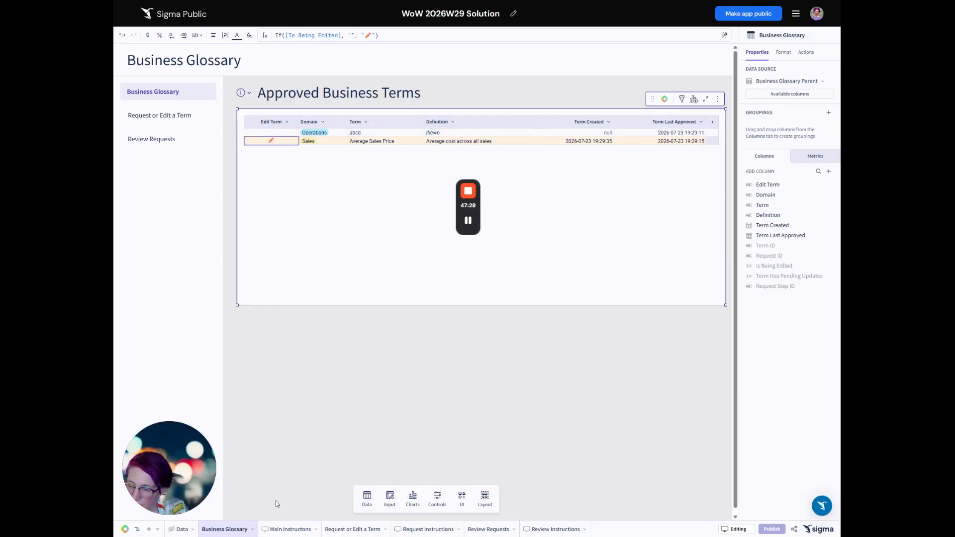
On the Request or Edit a Term page, complete the empty request with domain Sales, term "fjeioanlvbe" and definition "efvajion", and submit the ready requests
click(359, 531)
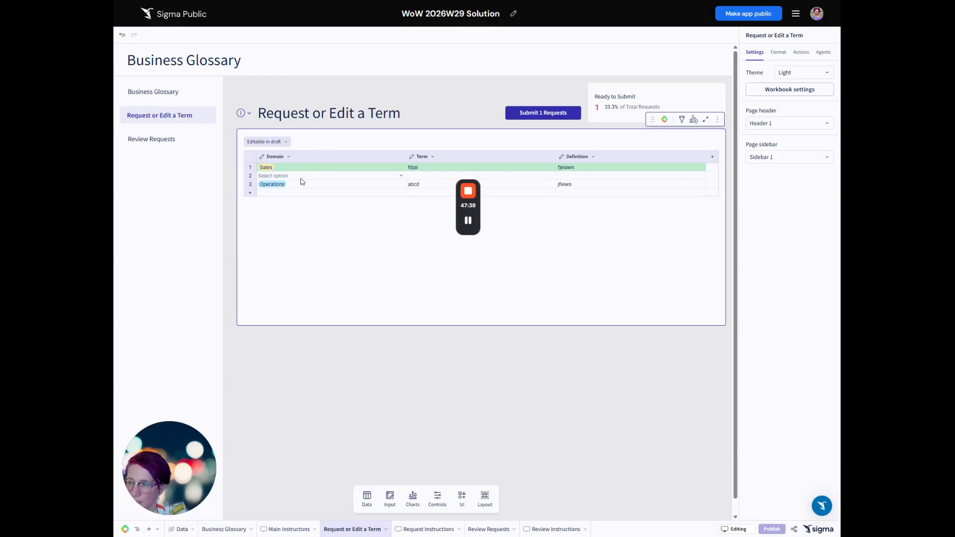
click(401, 176)
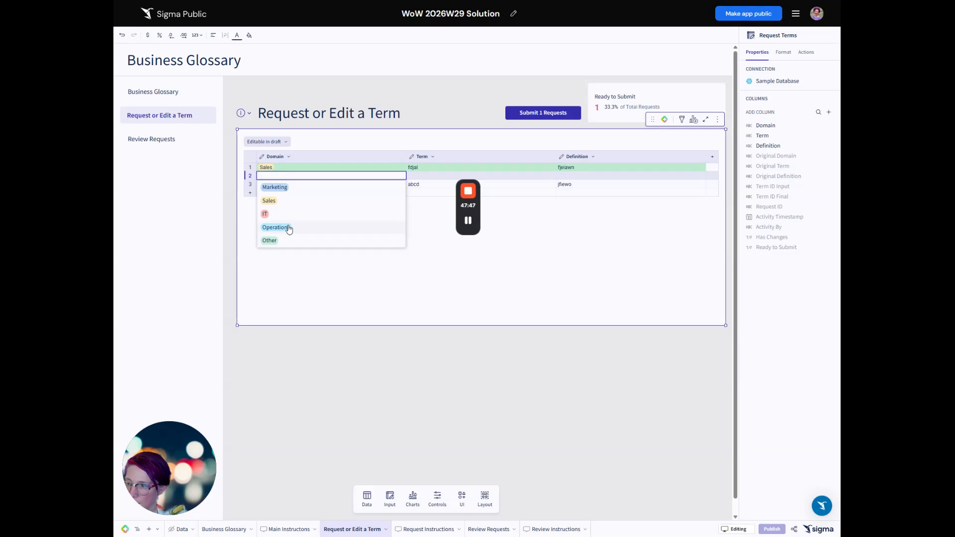
click(288, 201)
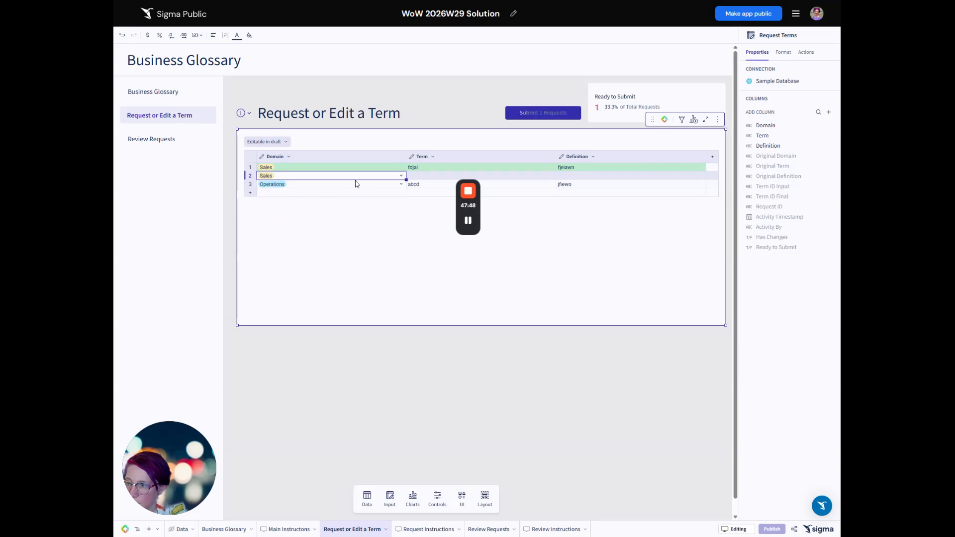
click(441, 177)
text(fjeioanlvbe)
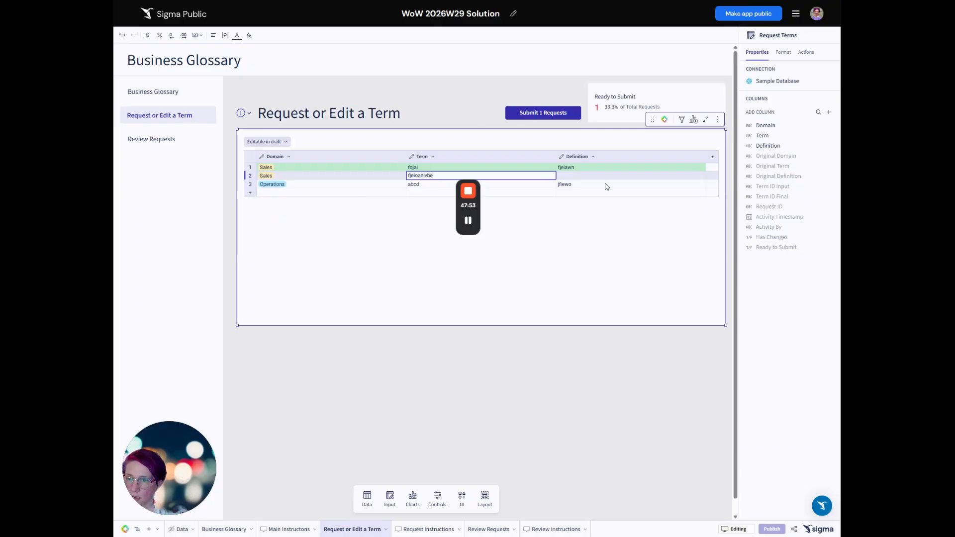
click(611, 176)
text(efvajion)
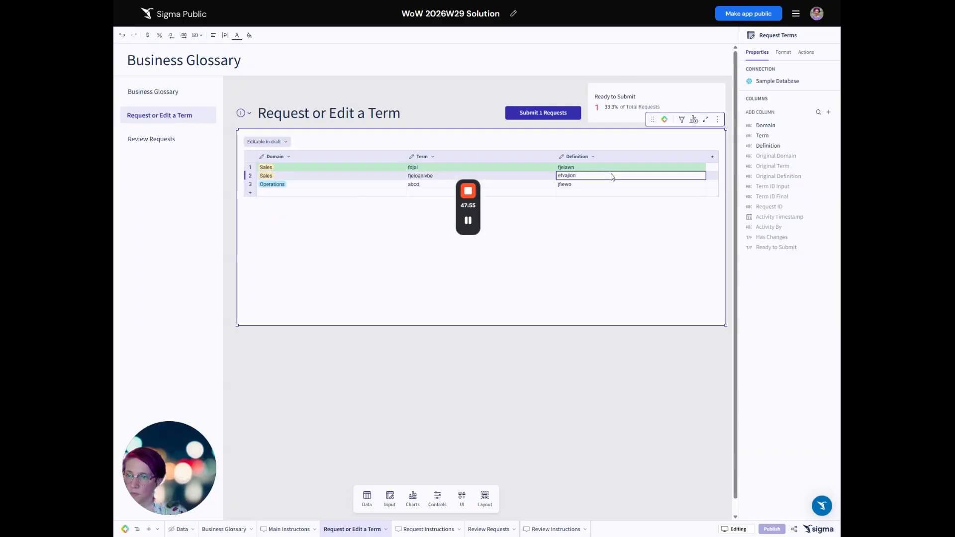
click(598, 234)
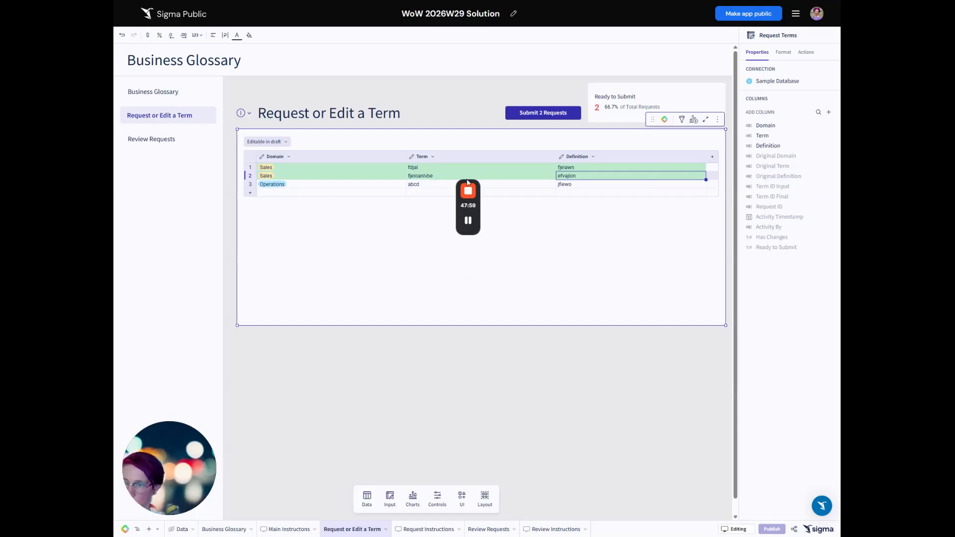
click(560, 116)
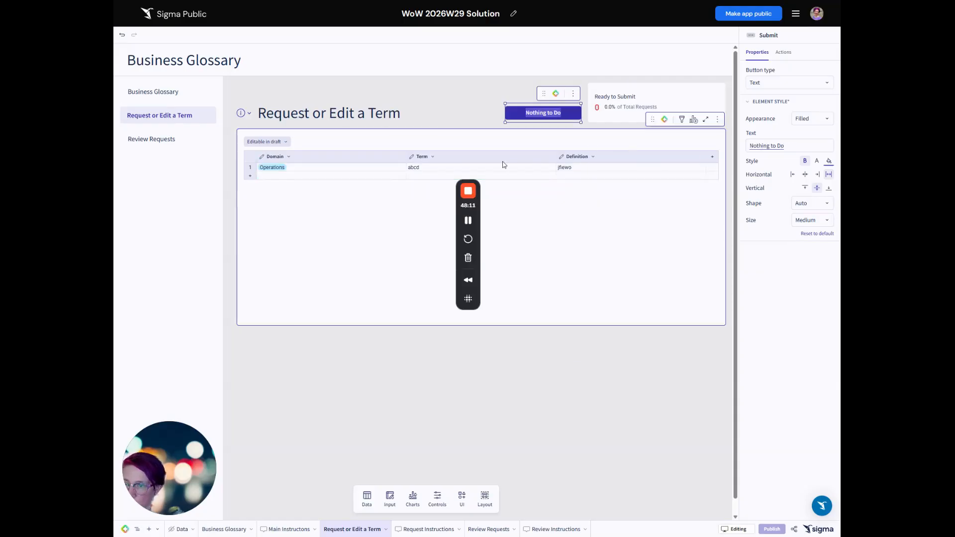
Change the domain of the remaining "abcd" request to Marketing and submit it
click(340, 168)
click(401, 168)
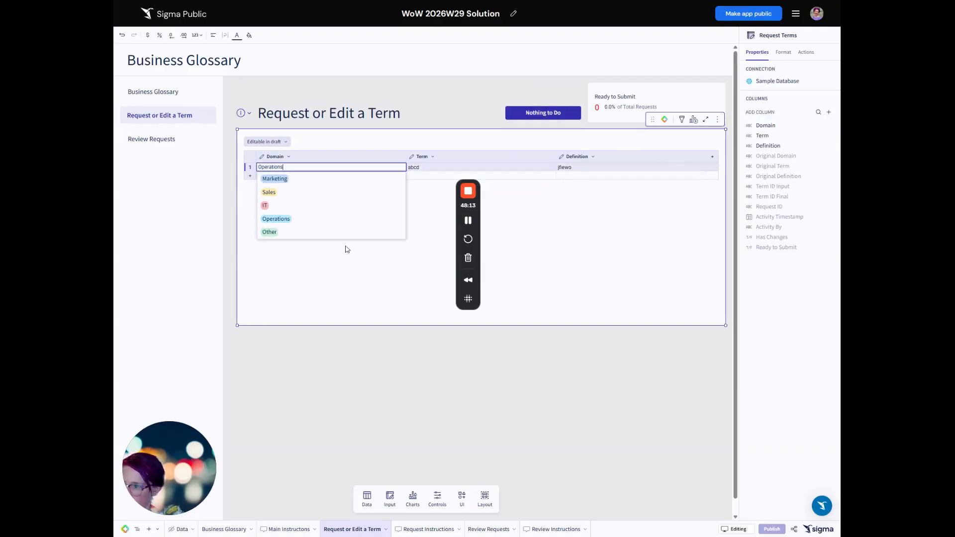
click(327, 180)
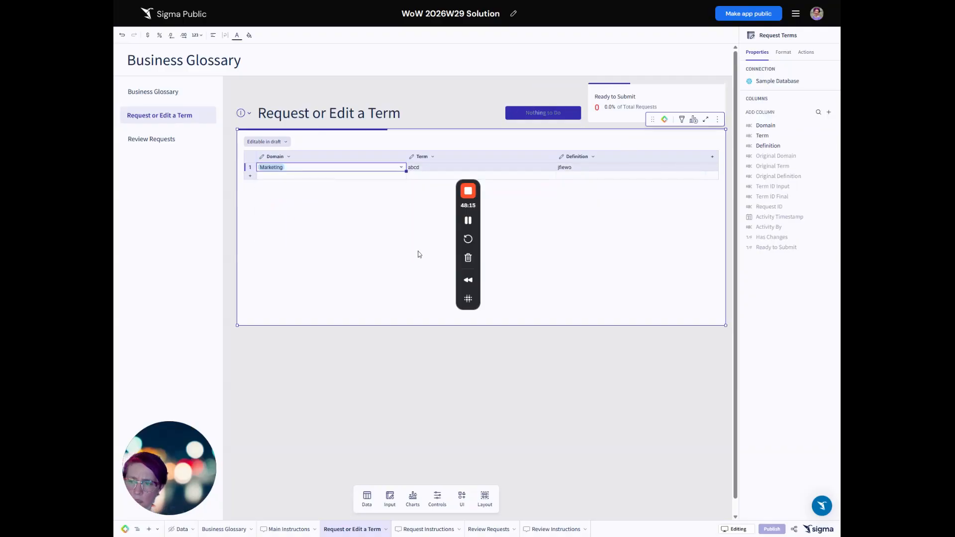
click(543, 113)
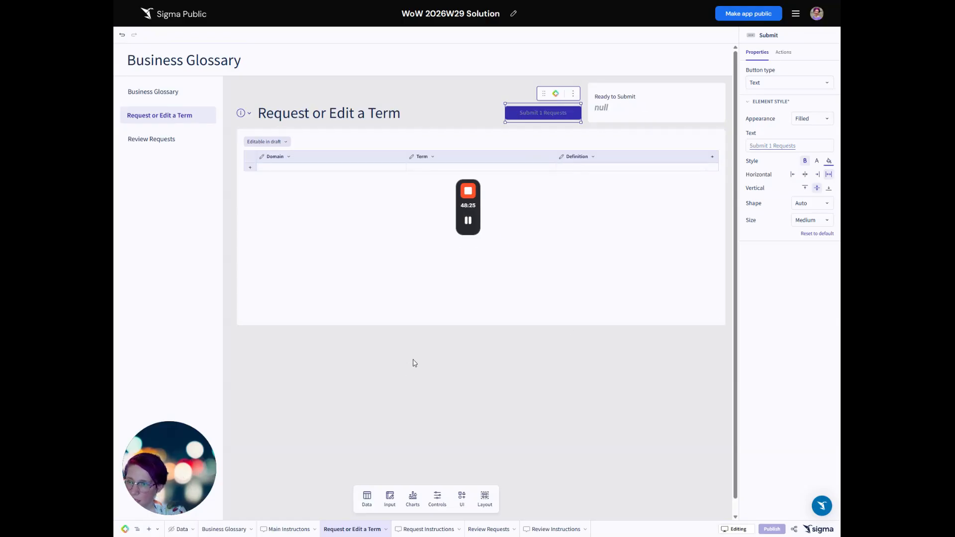
On the Review Requests page, enable Decline All Unmarked and add review comments "not ready" and "no way" to the first two Sales requests
click(477, 529)
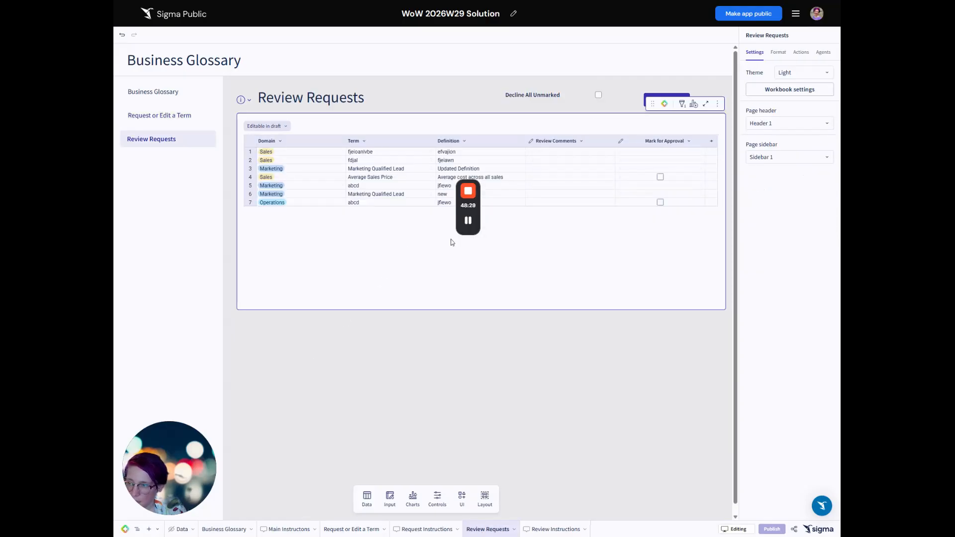
drag(474, 204, 400, 297)
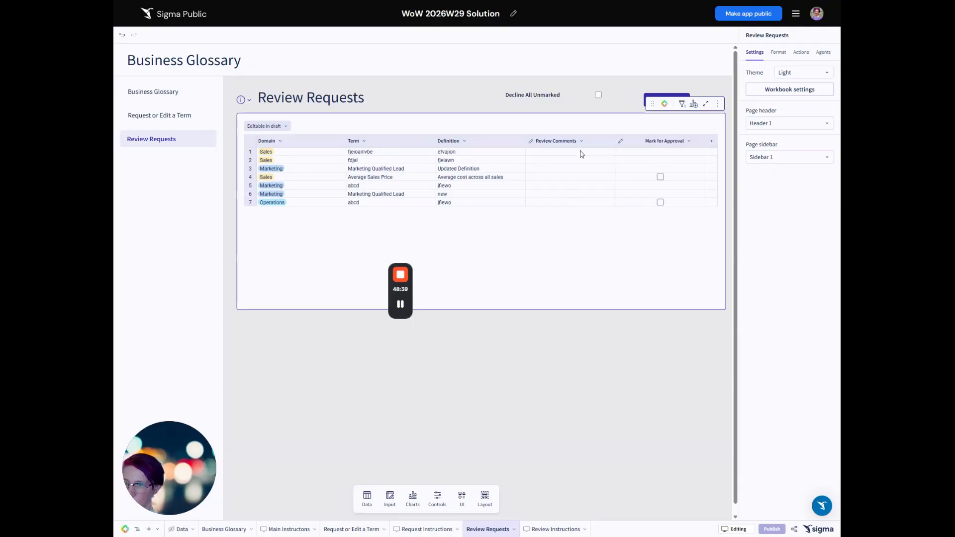
click(598, 94)
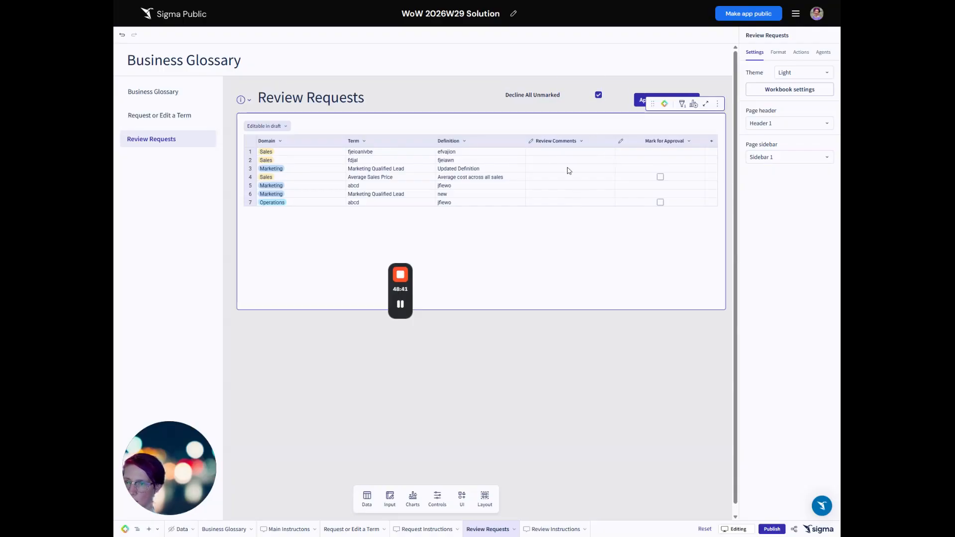
click(557, 152)
text(not ready)
key(Return)
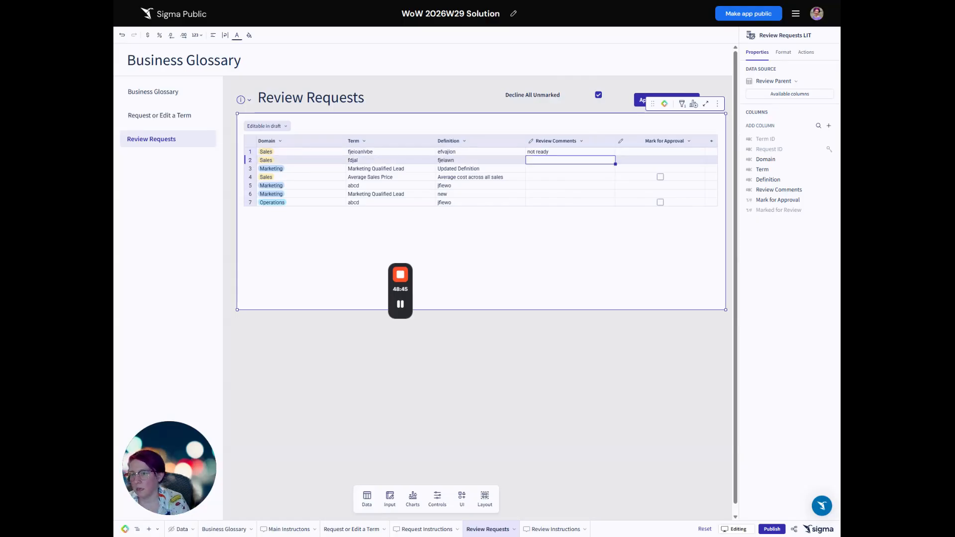
text(no way)
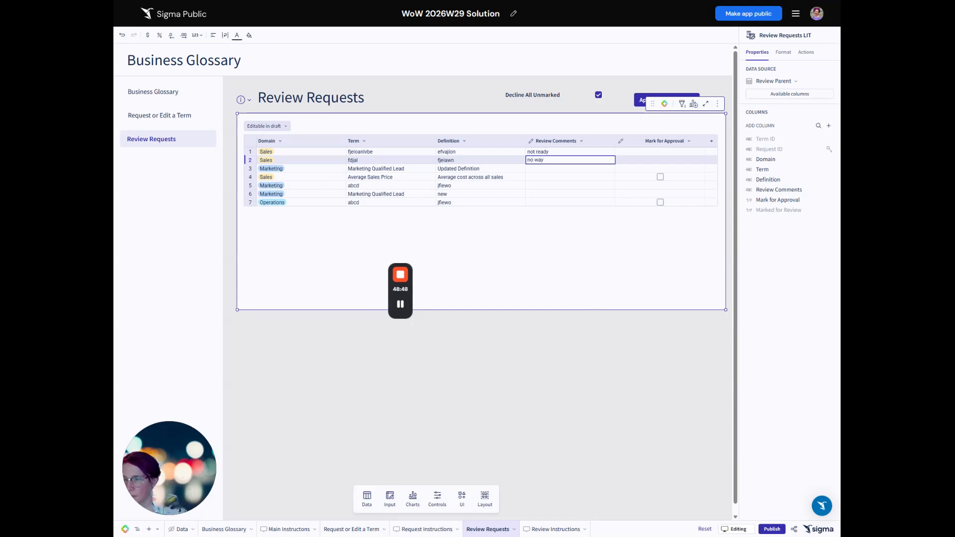
key(Return)
Mark the requests in rows 3 through 7 for approval and turn on Decline All Unmarked
click(661, 169)
click(661, 177)
click(661, 186)
click(661, 194)
click(661, 203)
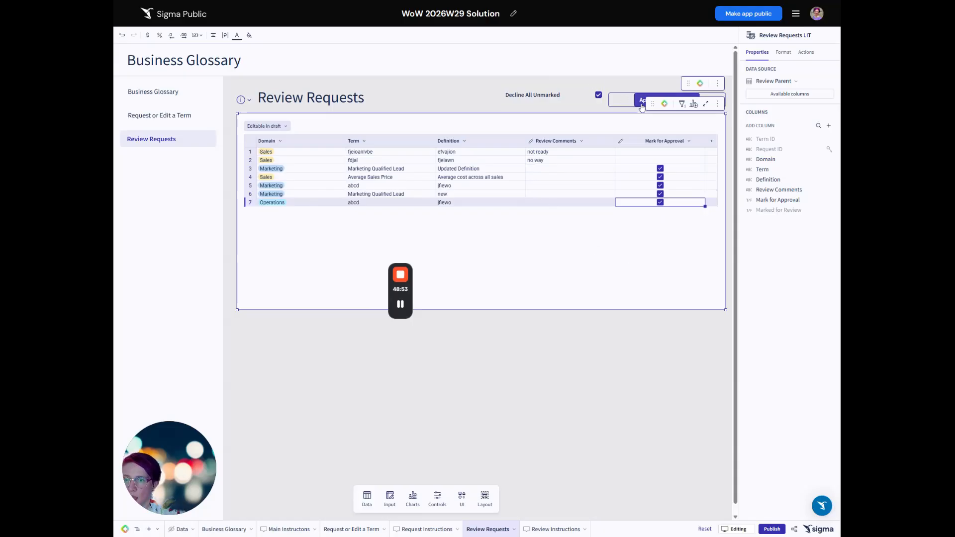
click(652, 367)
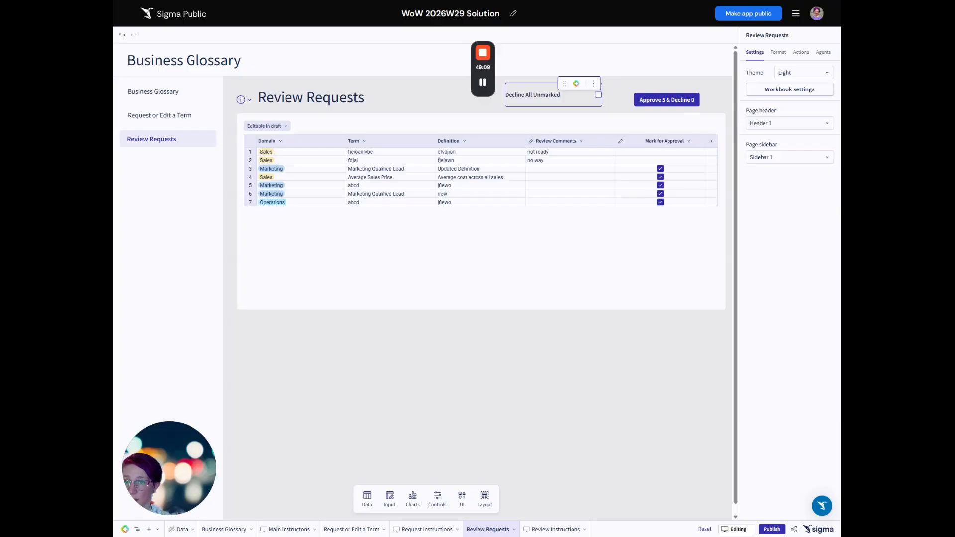
click(599, 96)
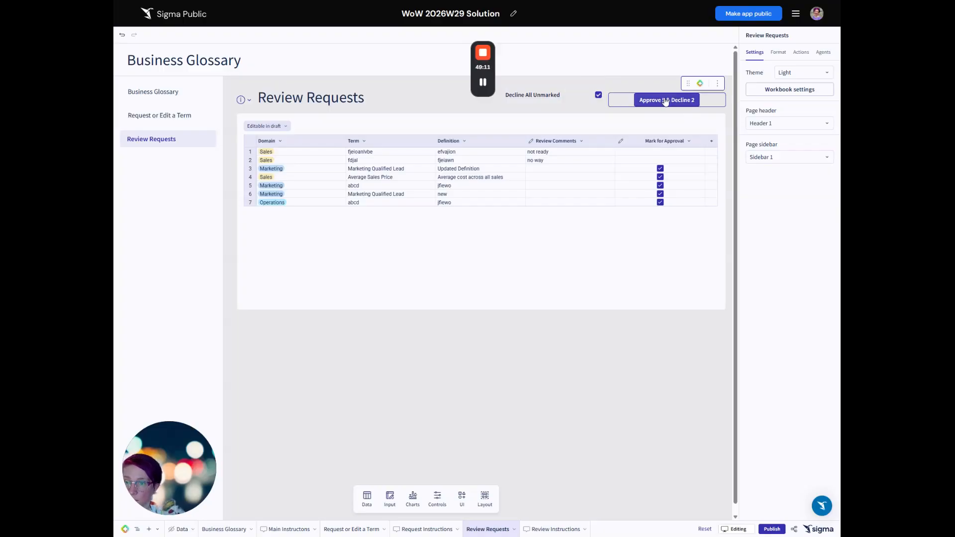
Add an Insert row(s) action to the approve/decline button, inserting source data from Review Requests LIT into the Behind the Scenes (BTS) History Table
click(665, 101)
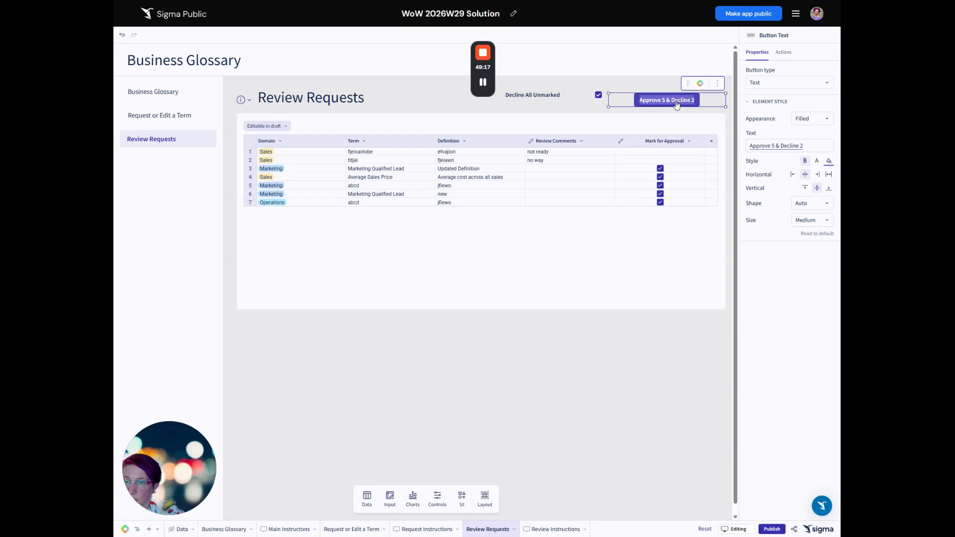
click(784, 52)
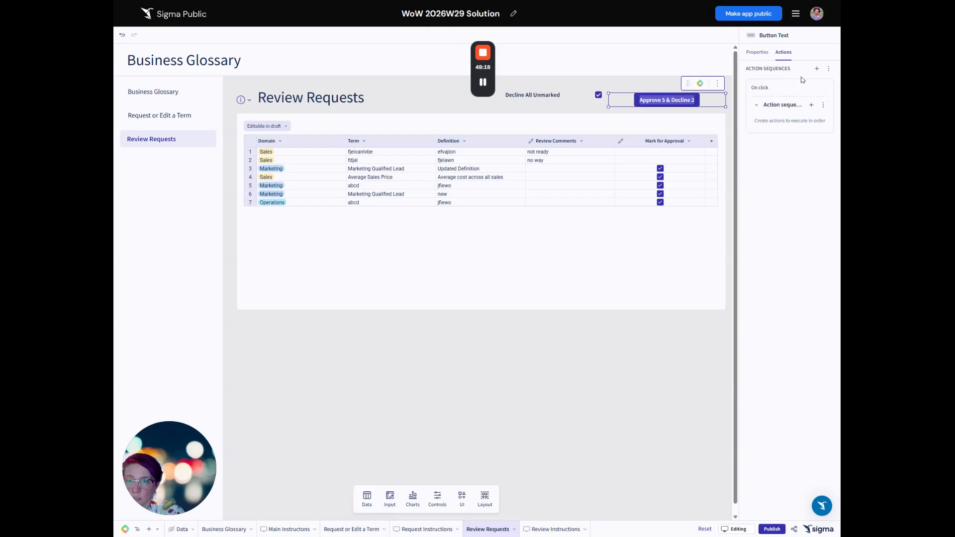
click(811, 105)
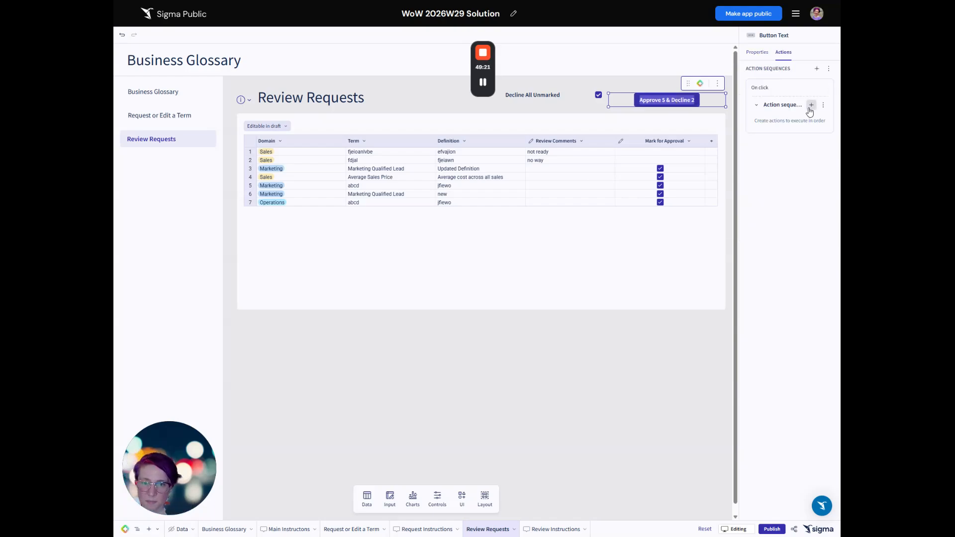
click(636, 155)
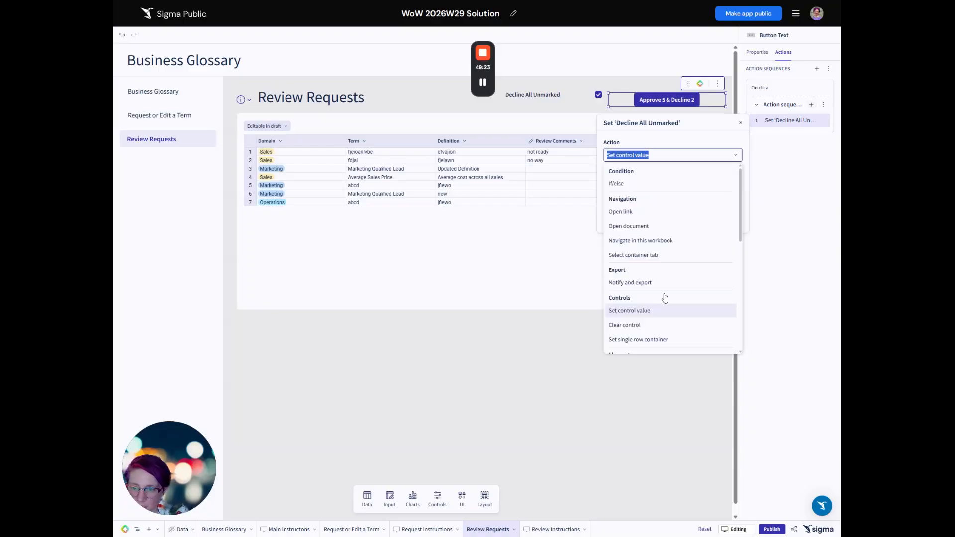
scroll(665, 297, down, 5)
click(652, 205)
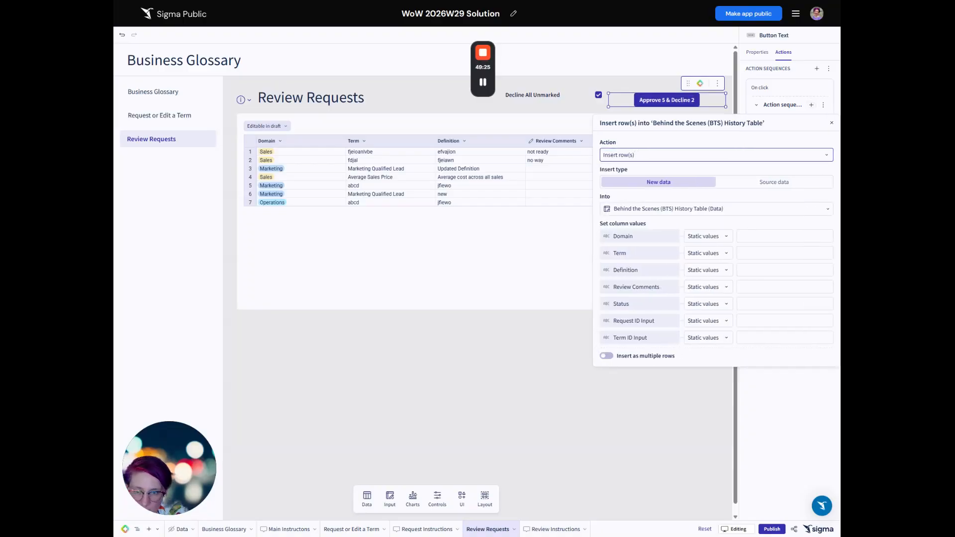
click(705, 238)
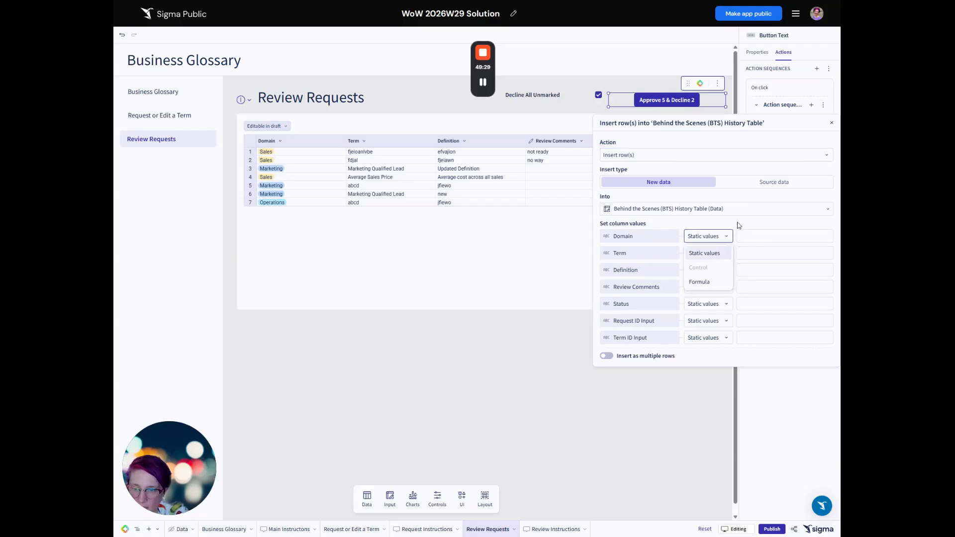
click(759, 183)
click(765, 182)
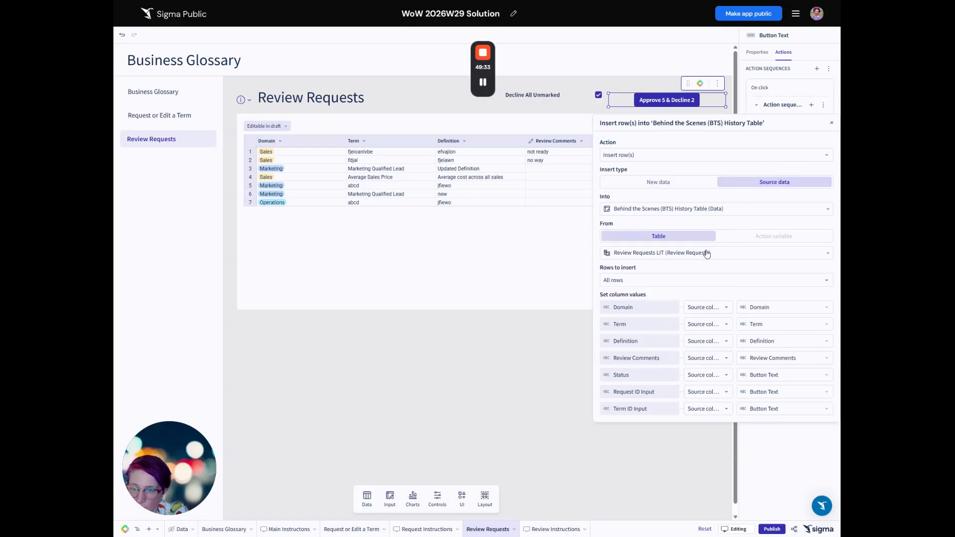
Limit the inserted rows to those where Marked for Review is equal to True
click(664, 286)
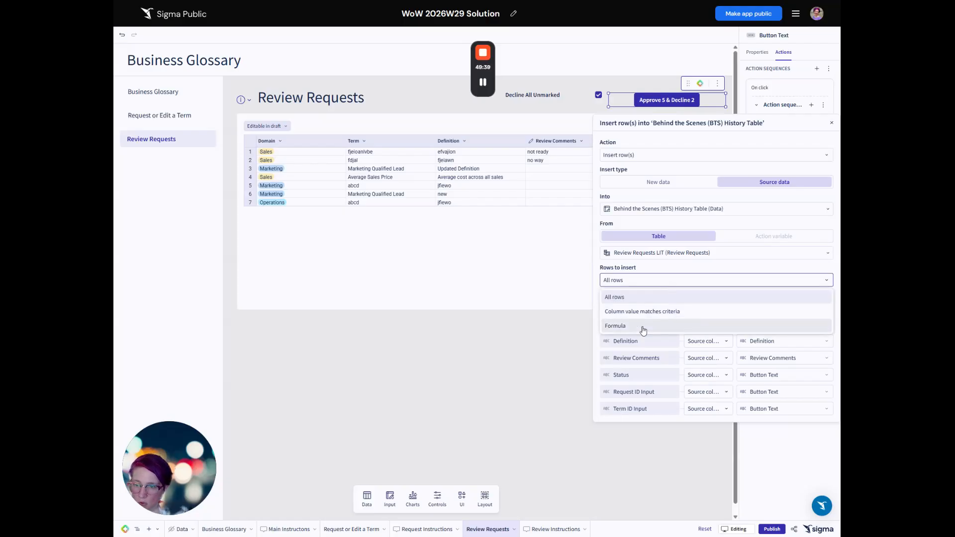
click(642, 311)
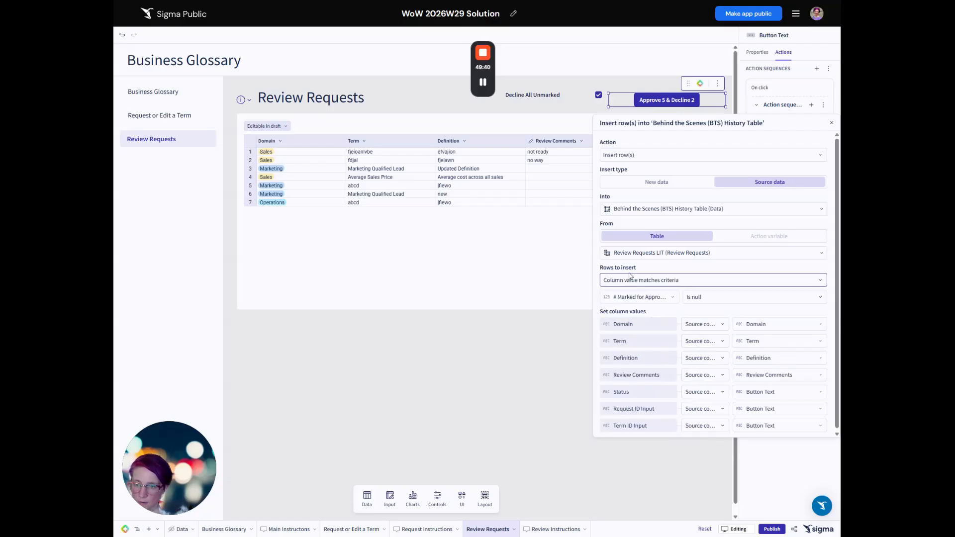
click(640, 297)
click(636, 466)
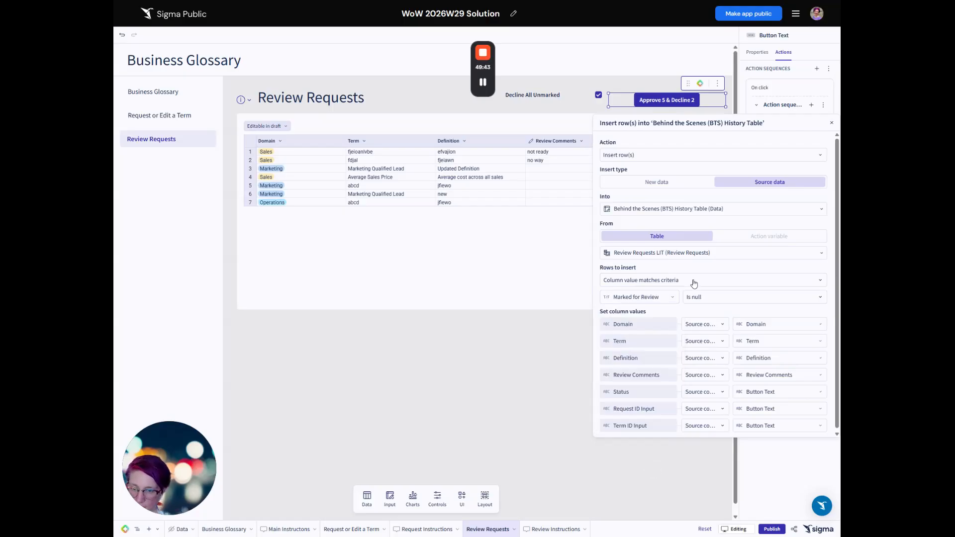
click(705, 298)
click(761, 341)
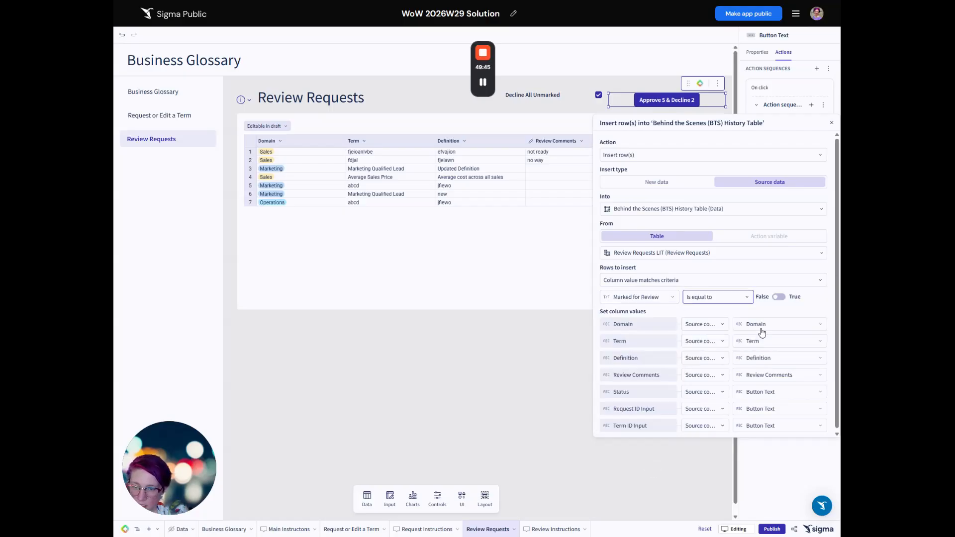
click(776, 297)
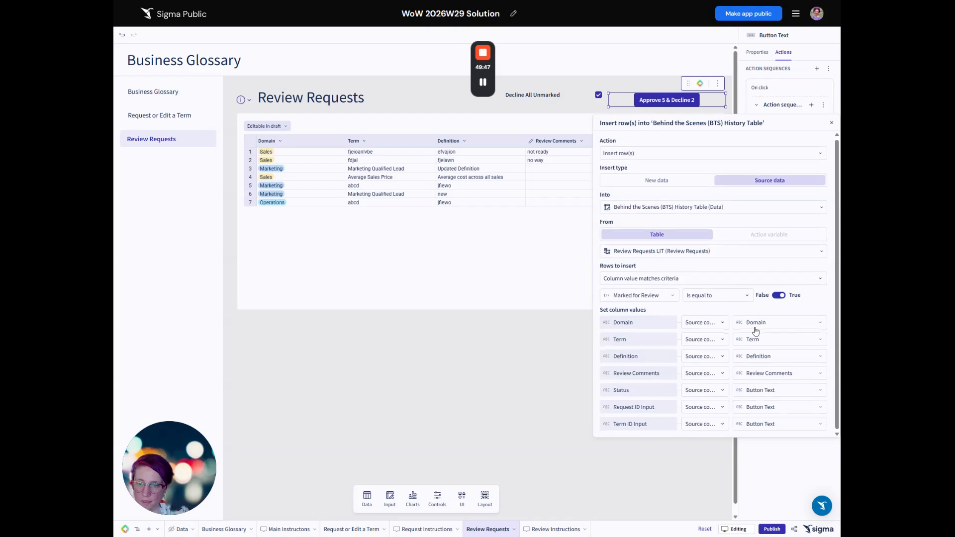
Set the inserted Status value with the formula If([Mark for Approval], "Approved", "Declined")
click(768, 391)
click(702, 390)
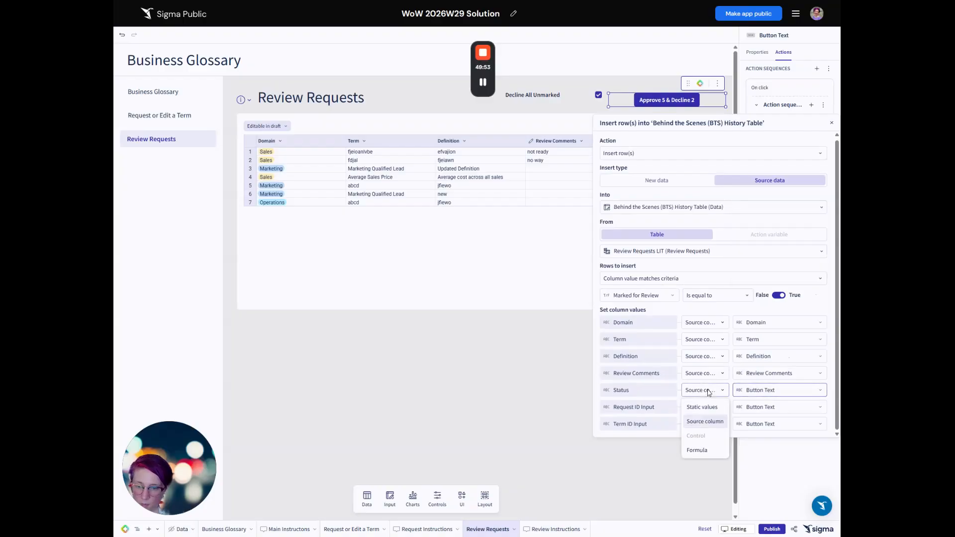
click(705, 422)
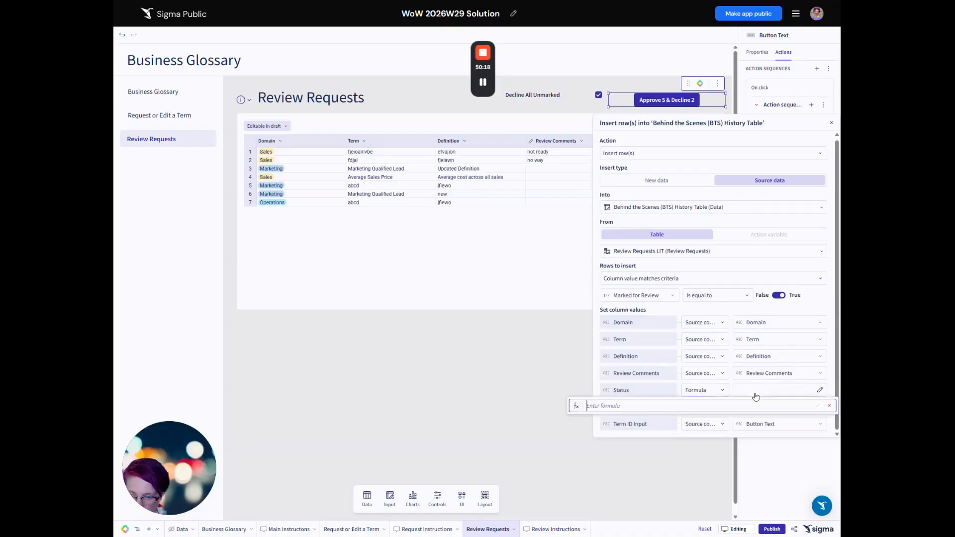
text("Declined"))
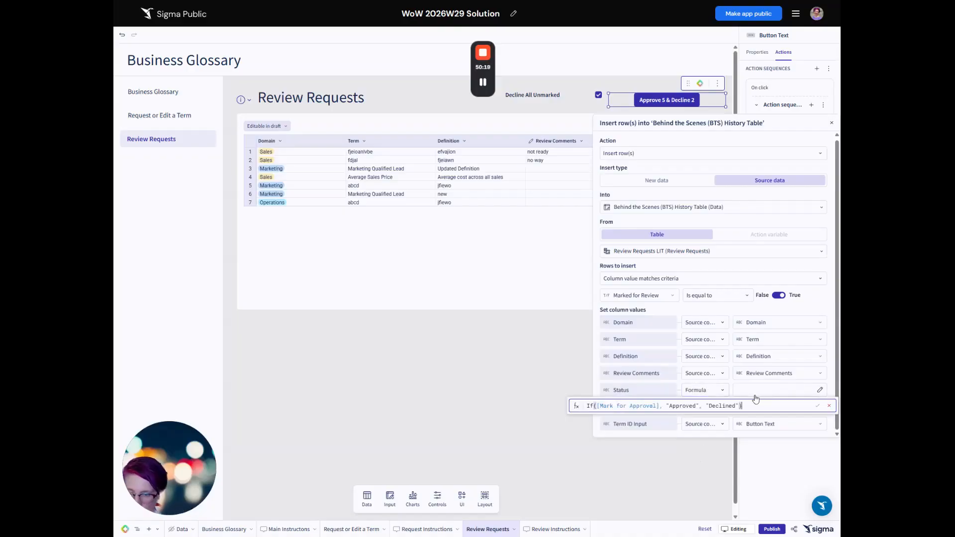
key(Return)
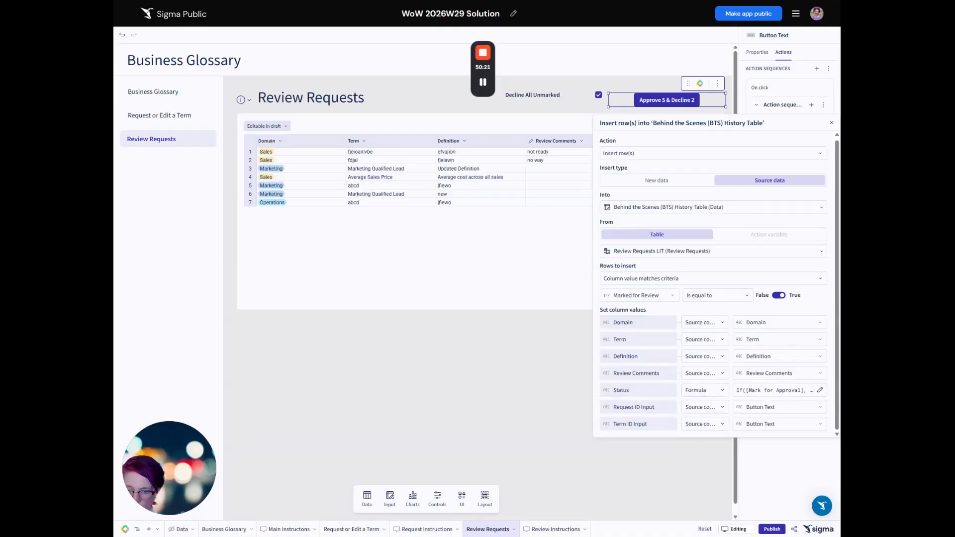
click(756, 393)
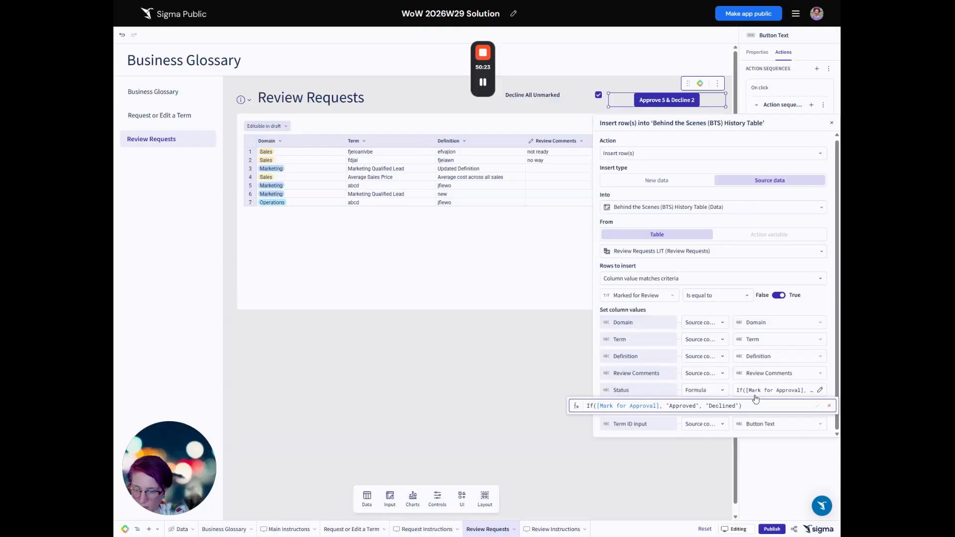
Map the inserted Request ID Input to the Request ID source column and Term ID Input to the Term ID source column
click(814, 303)
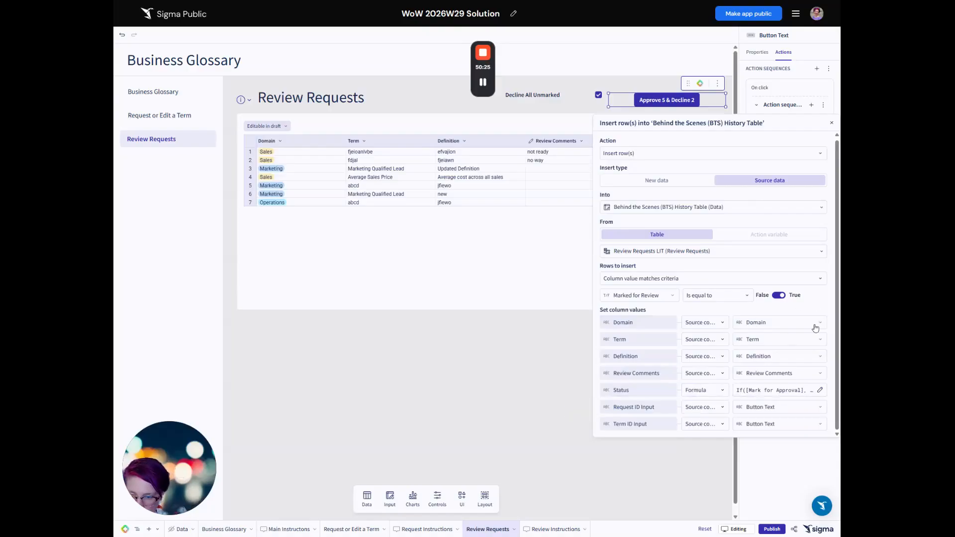
click(691, 409)
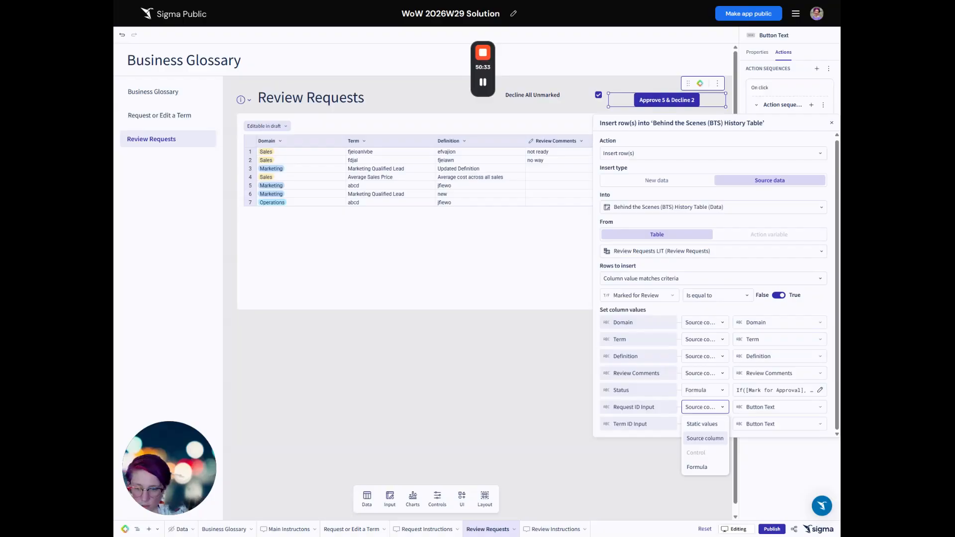
click(711, 438)
click(764, 409)
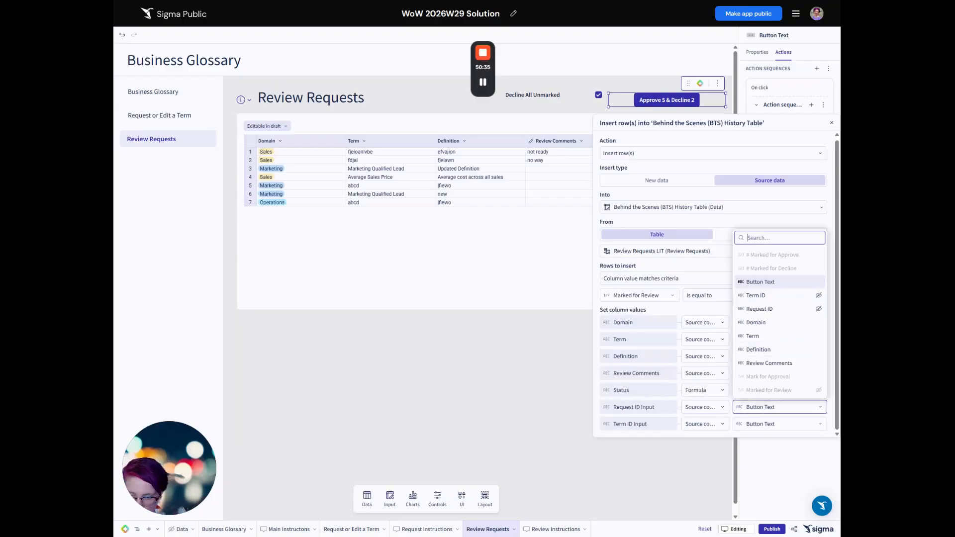
click(778, 309)
click(769, 424)
click(776, 317)
click(775, 486)
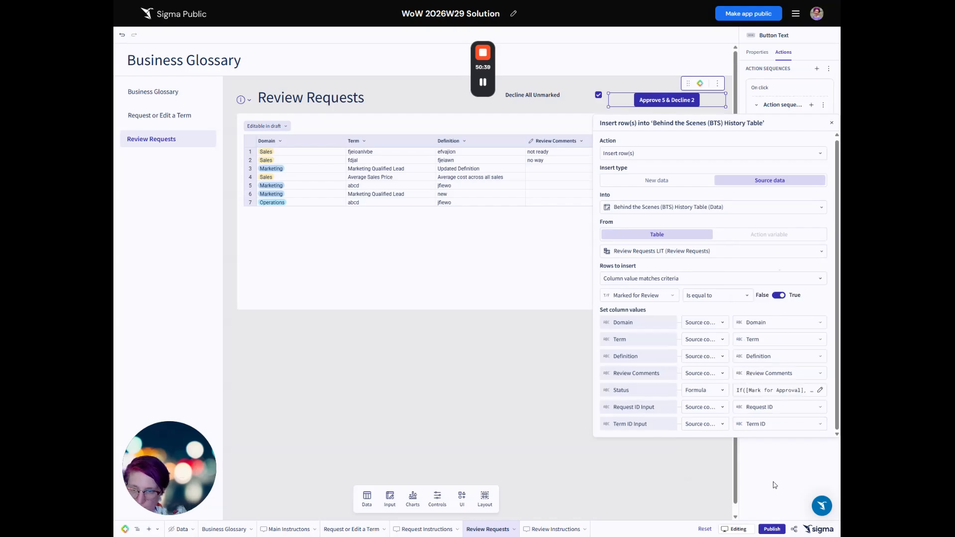
click(832, 123)
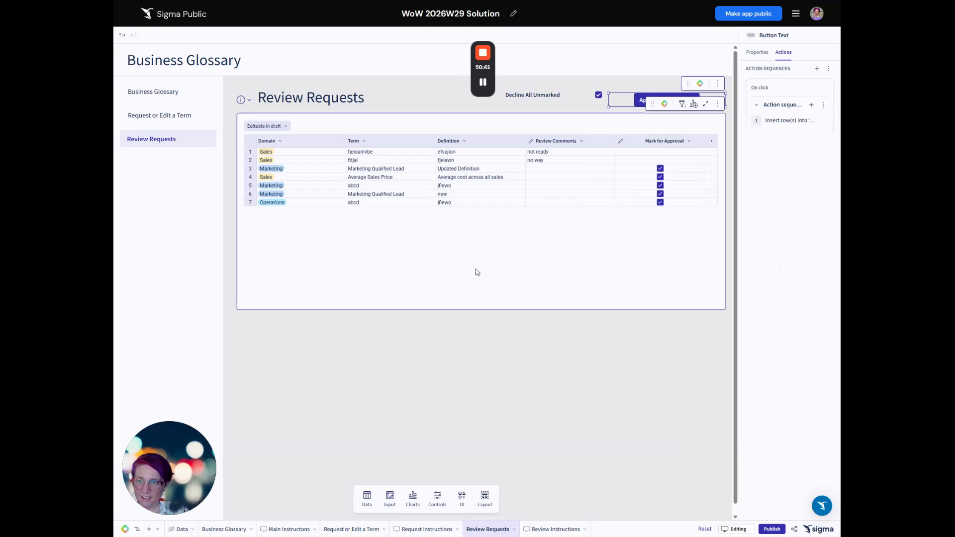
Run the approve/decline button on the reviewed requests and open the Business Glossary page to check the approved terms
click(640, 102)
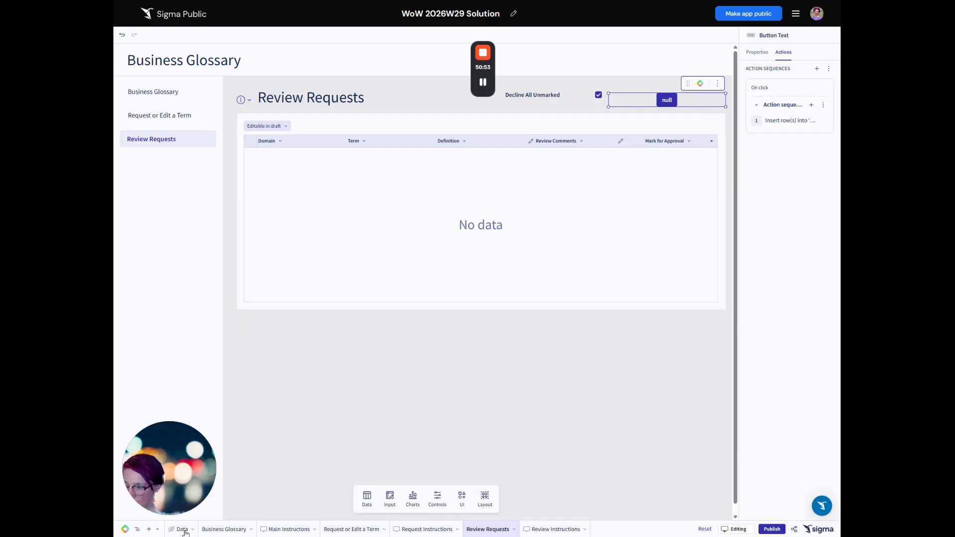
click(213, 530)
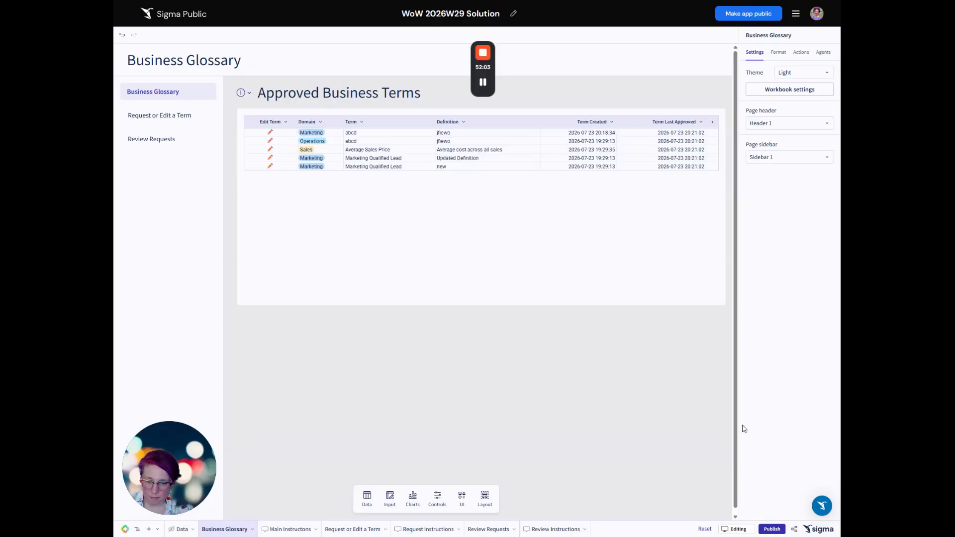
drag(486, 66, 477, 116)
click(472, 134)
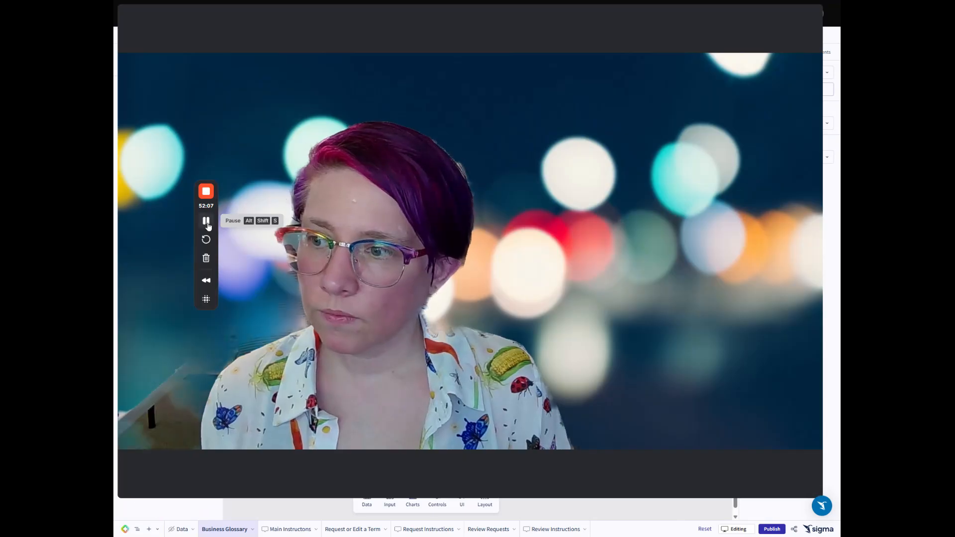